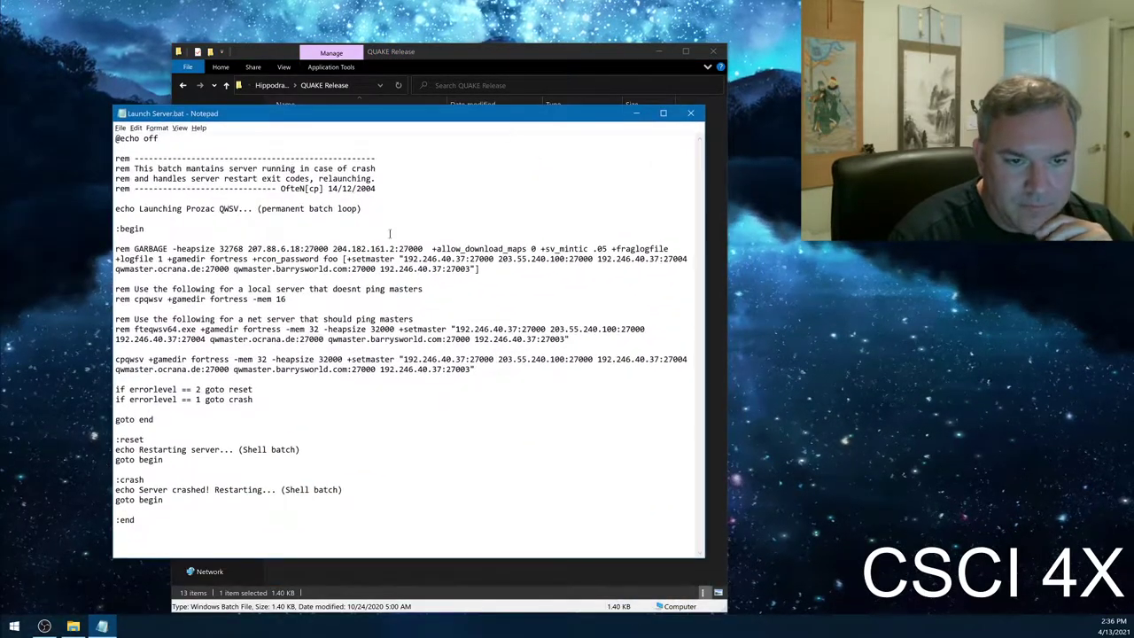
- Select port 27000 in Launch Server.bat's rem GARBAGE line, then close Notepad
drag(400, 249, 424, 248)
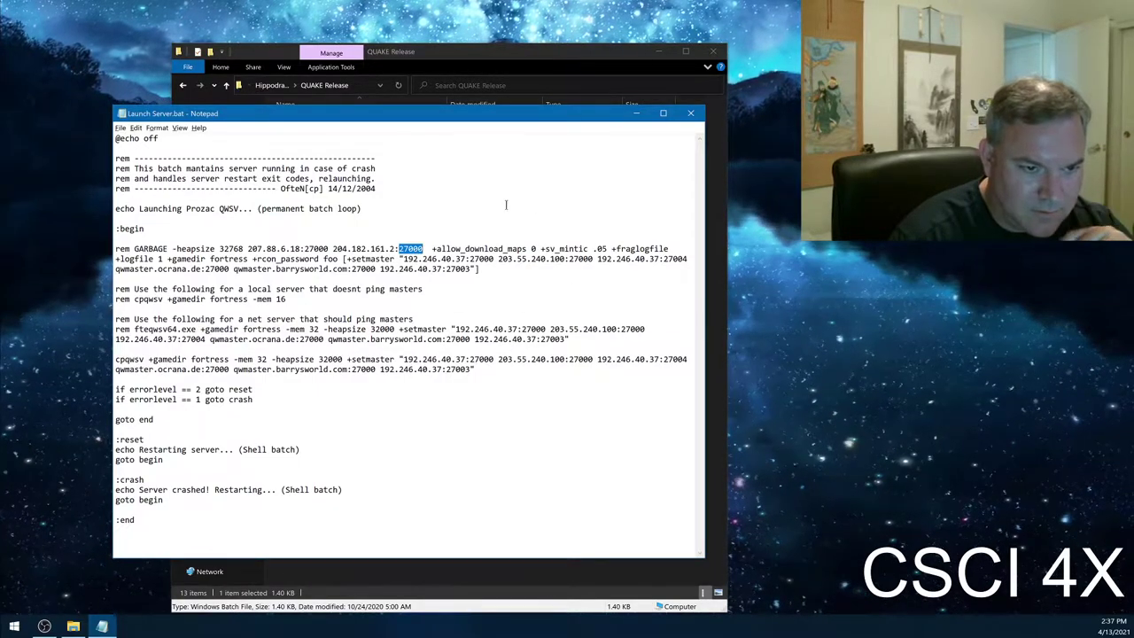
click(690, 112)
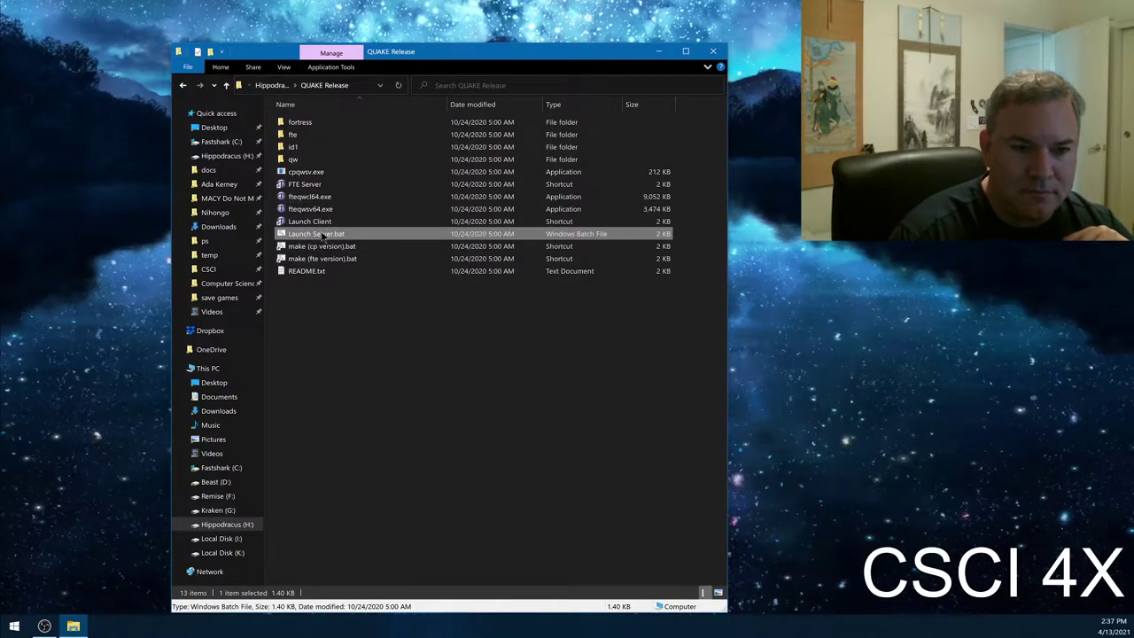
- Launch the QuakeWorld server from Launch Server.bat and scroll back through its console log
double_click(323, 235)
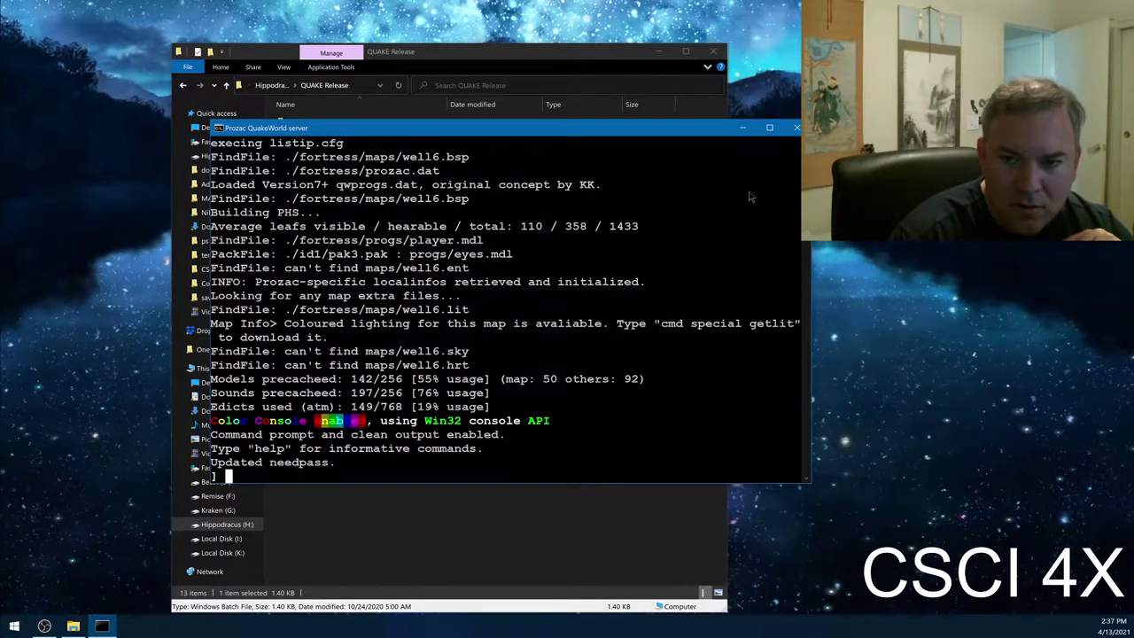
scroll(748, 197, up, 8)
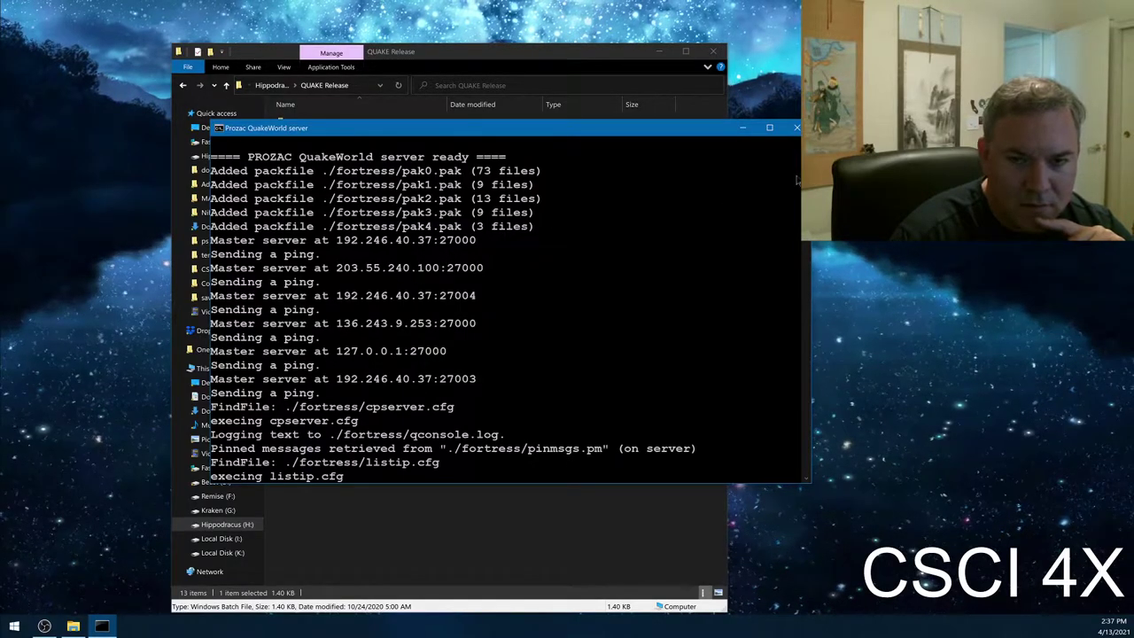
scroll(505, 310, up, 5)
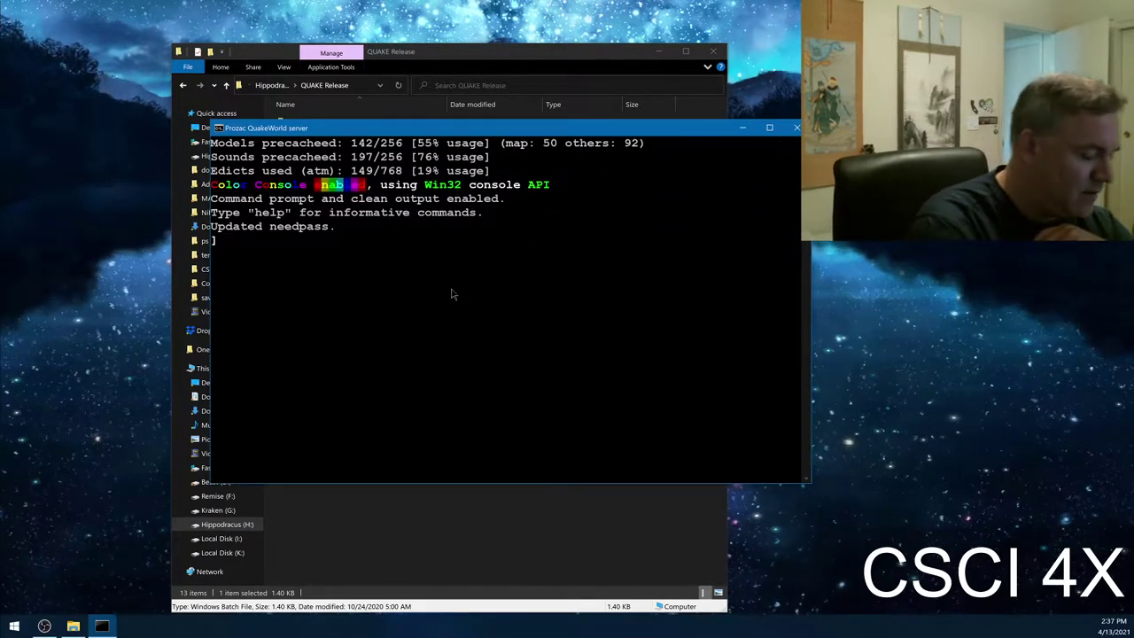
- Run the status command in the server console, then shut the console down
text(status)
key(Return)
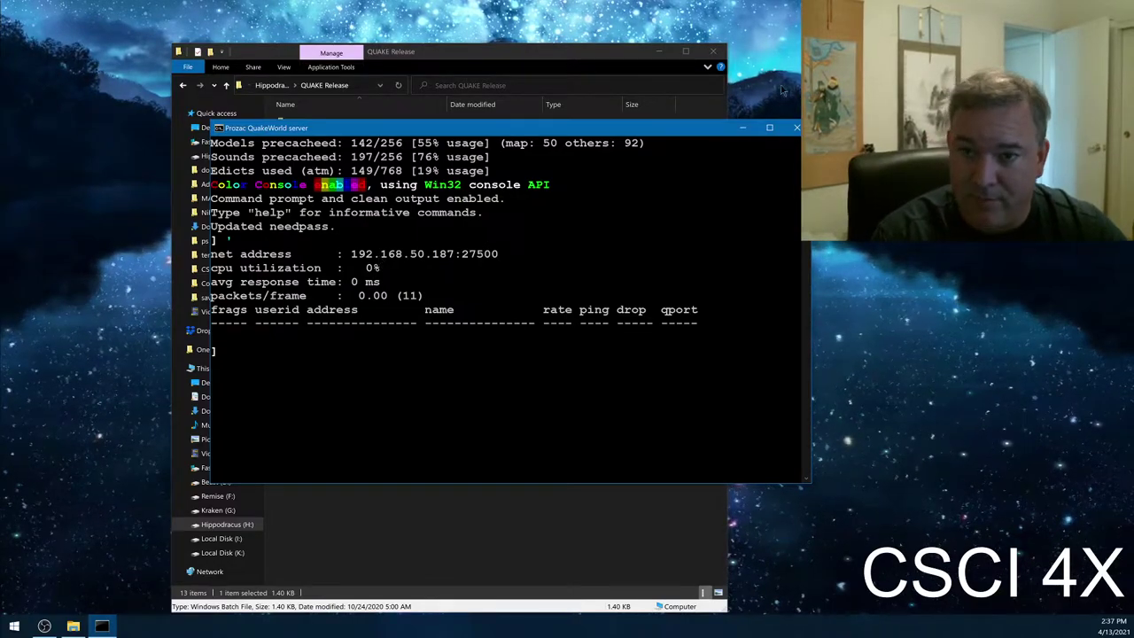
click(797, 128)
click(709, 200)
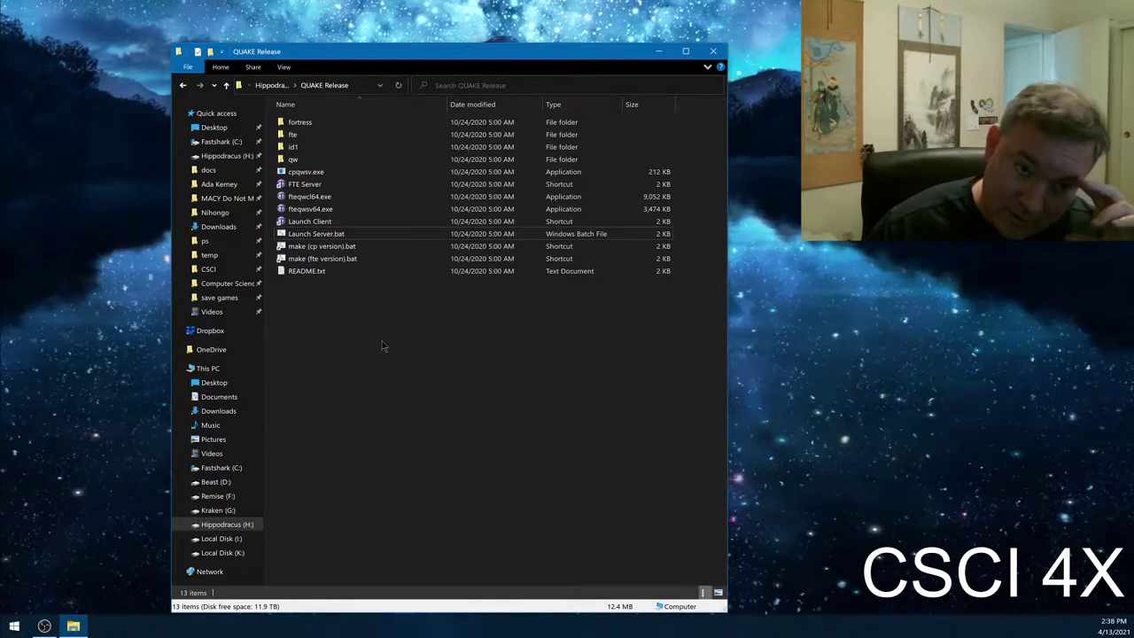
- Open README.txt and highlight the ./fortress/source, make.bat, server launch and playing-with-friends notes
double_click(310, 271)
drag(363, 118, 650, 161)
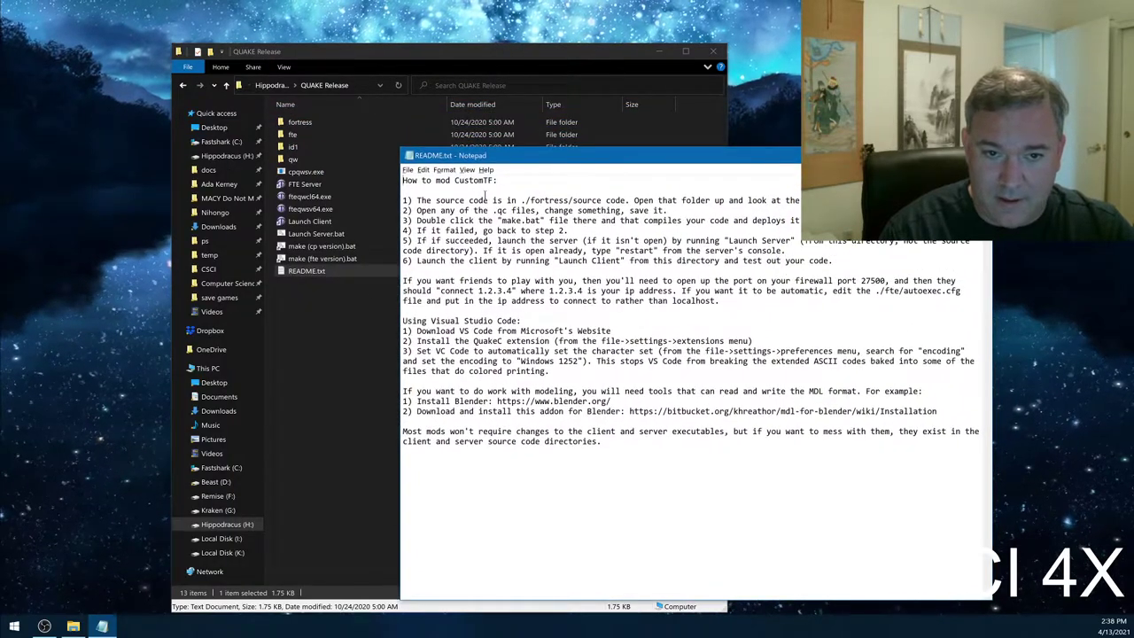
drag(518, 201, 637, 201)
drag(493, 210, 454, 251)
click(478, 237)
click(498, 261)
drag(403, 278, 519, 333)
click(524, 305)
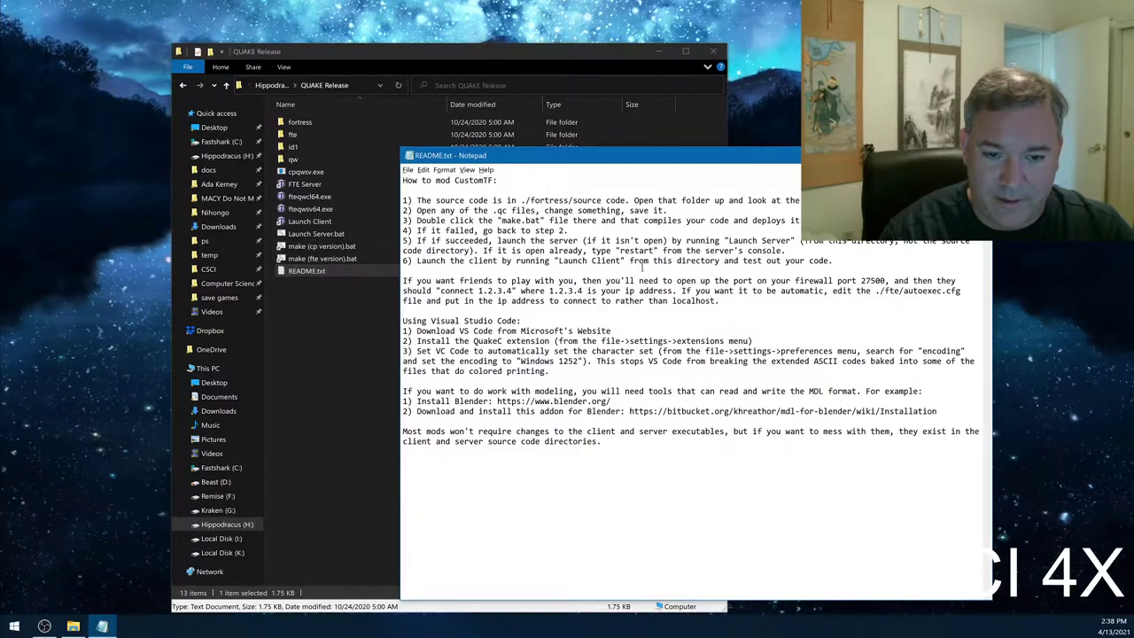
- Reposition the README window and highlight further passages of its text
drag(659, 159, 570, 204)
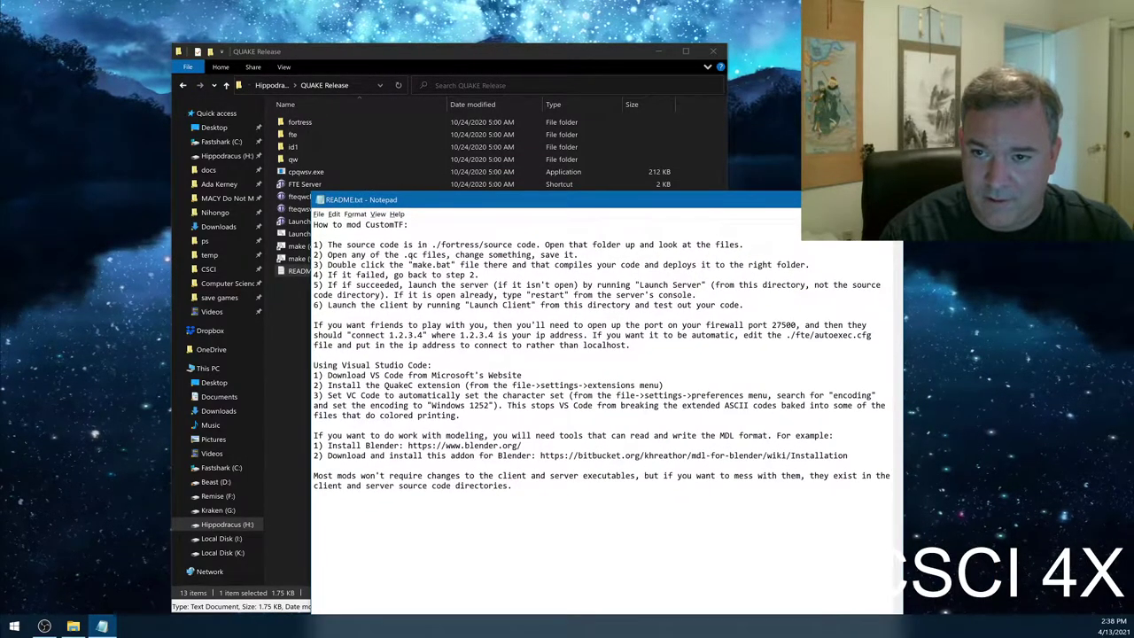
key(alt+F4)
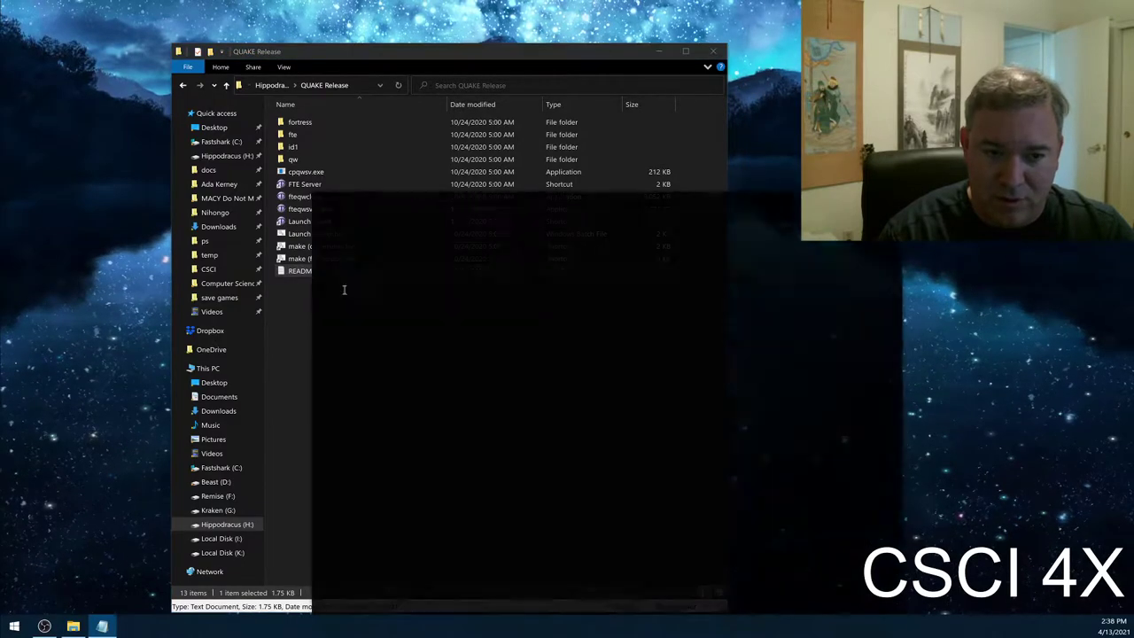
drag(464, 430, 606, 499)
click(606, 499)
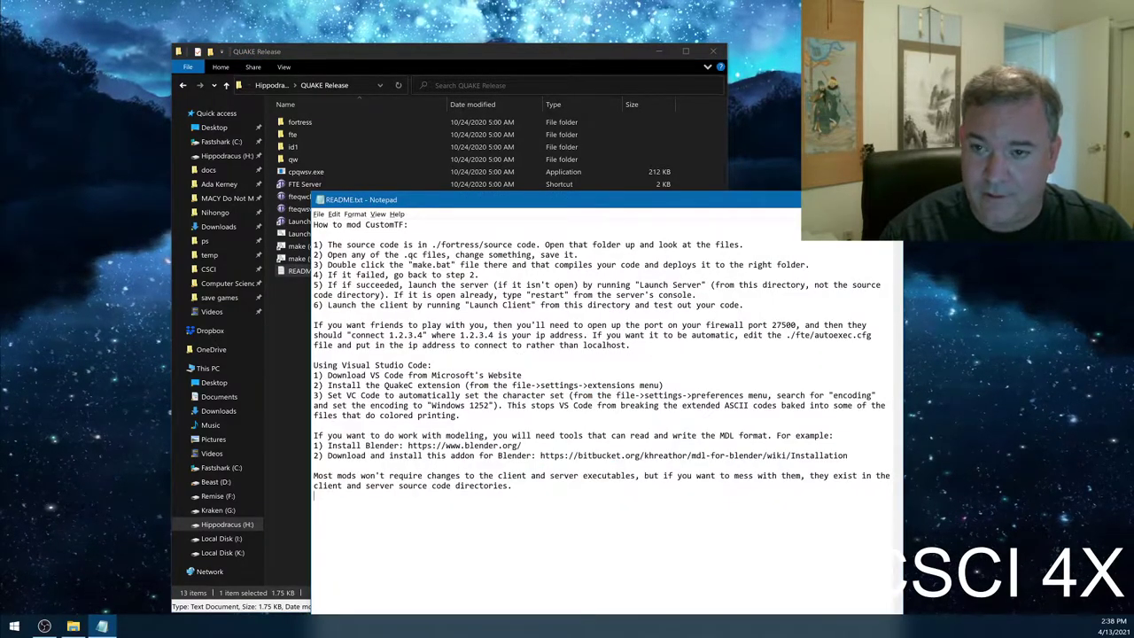
drag(758, 195, 747, 235)
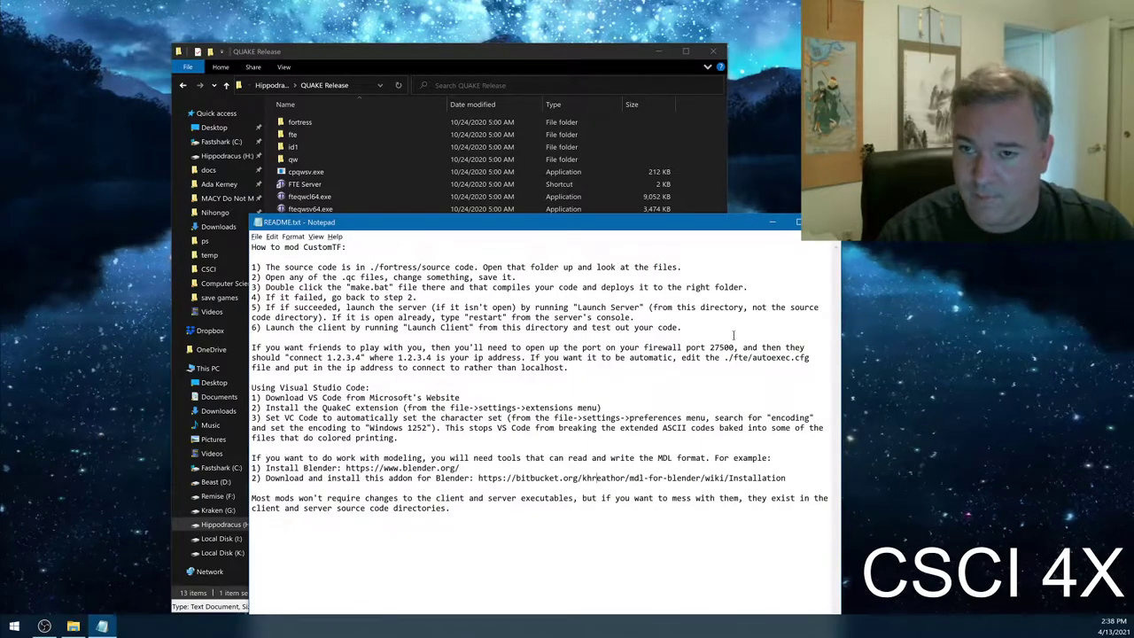
- Close the README and open fortress\progs, briefly returning to fortress to select prozac.dat
key(alt+F4)
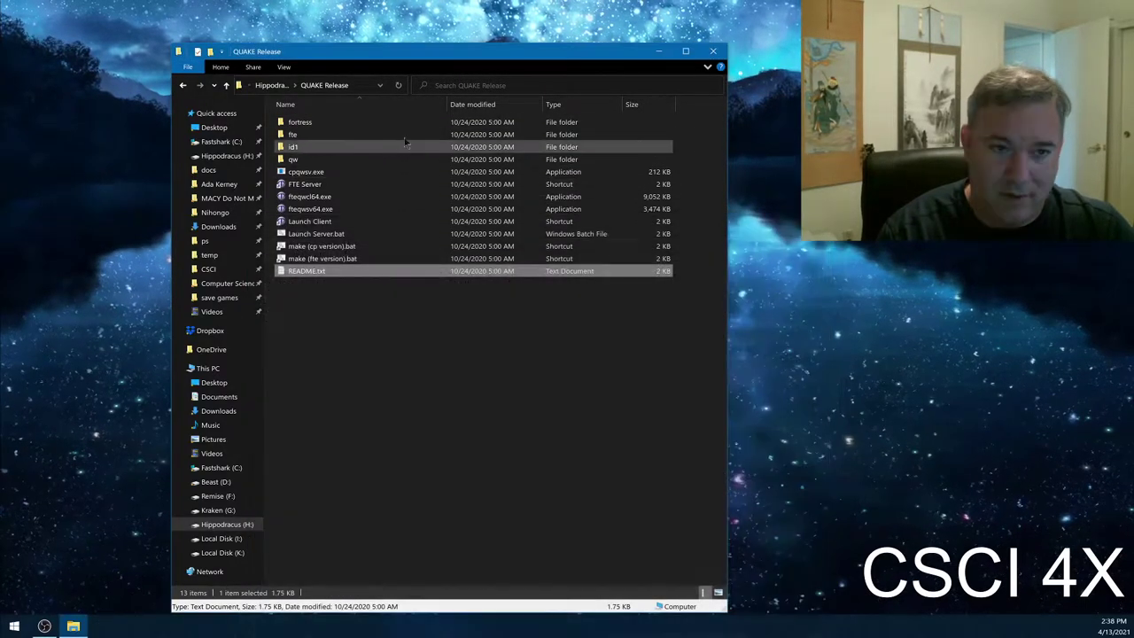
double_click(385, 121)
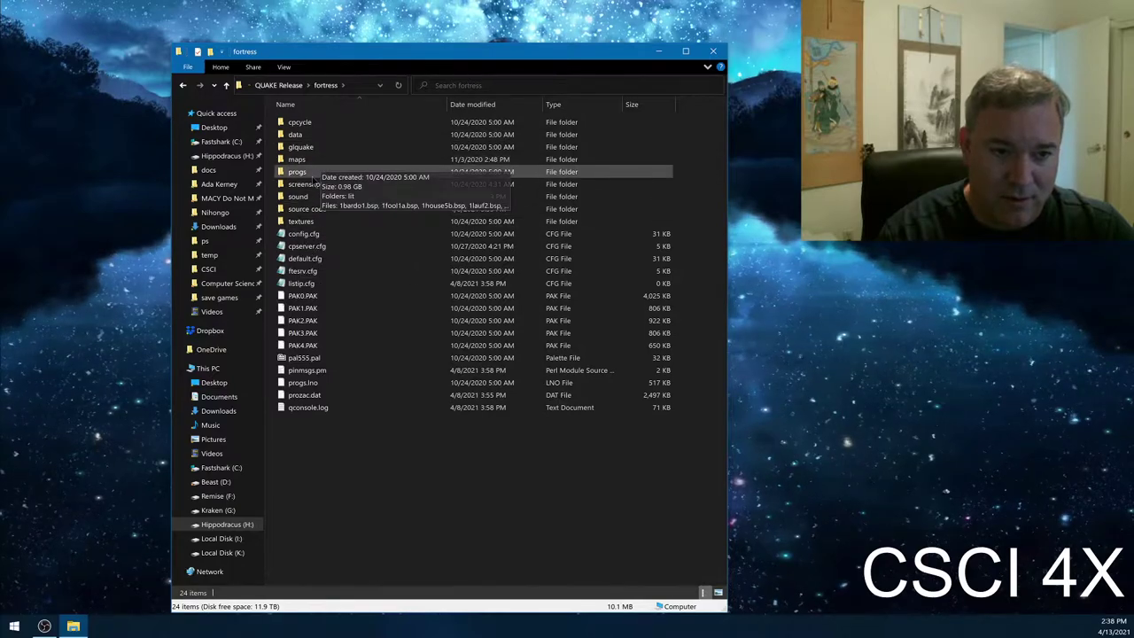
double_click(354, 171)
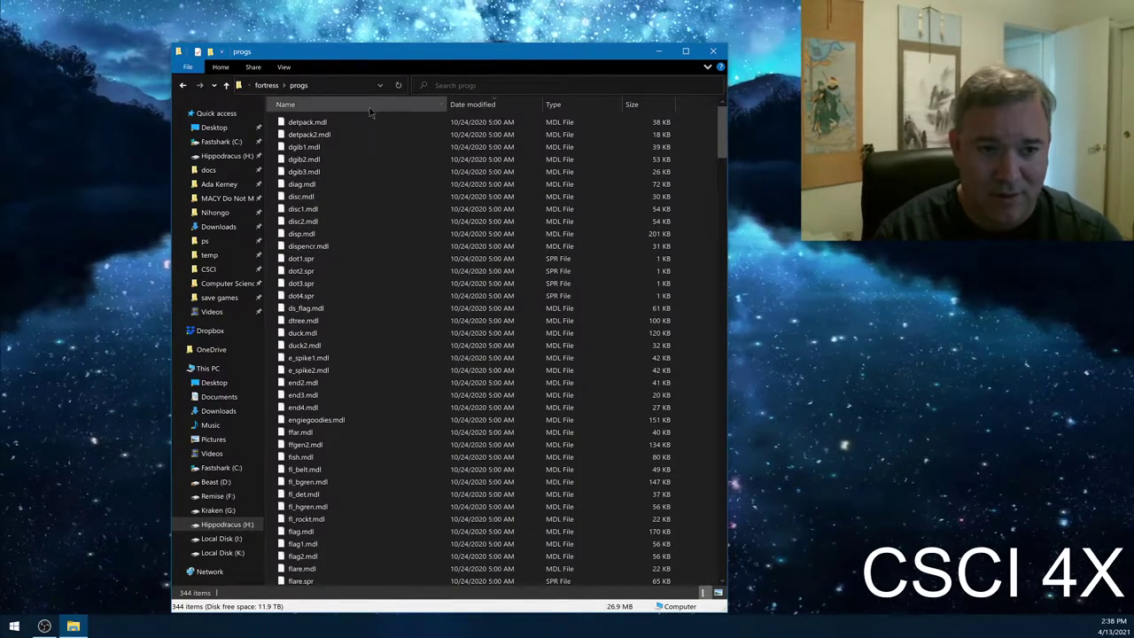
click(269, 85)
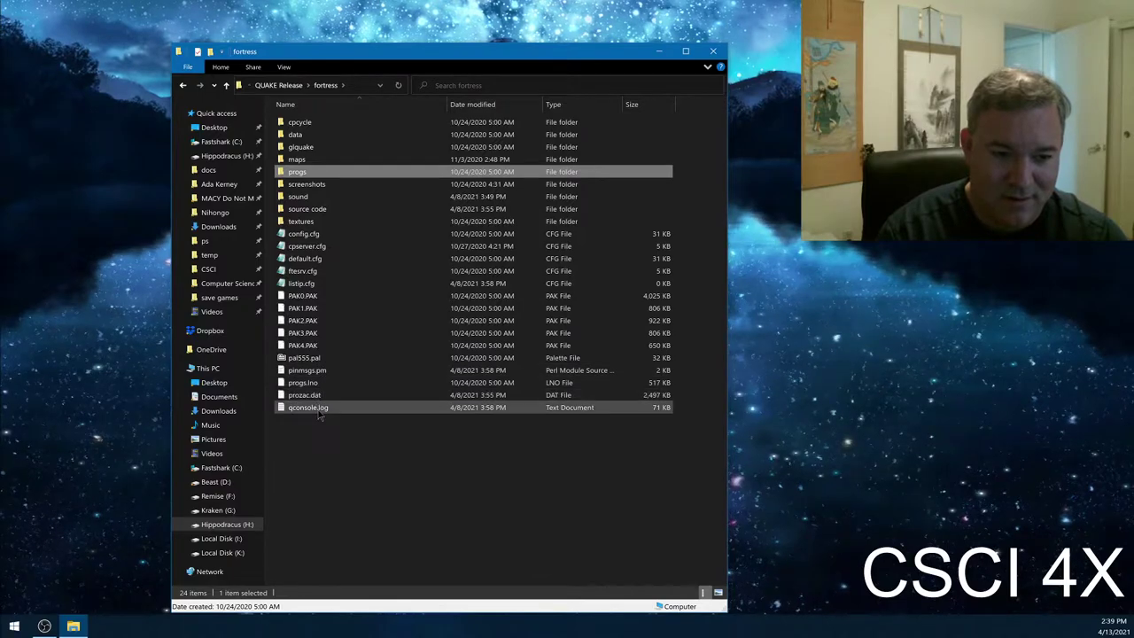
click(320, 395)
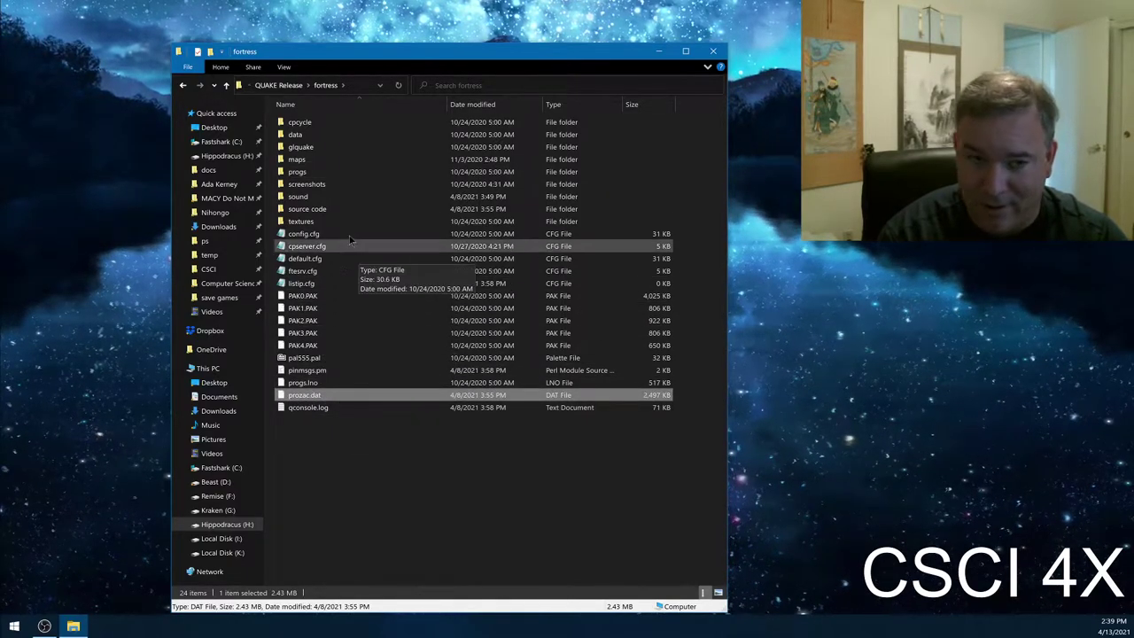
click(323, 173)
double_click(324, 173)
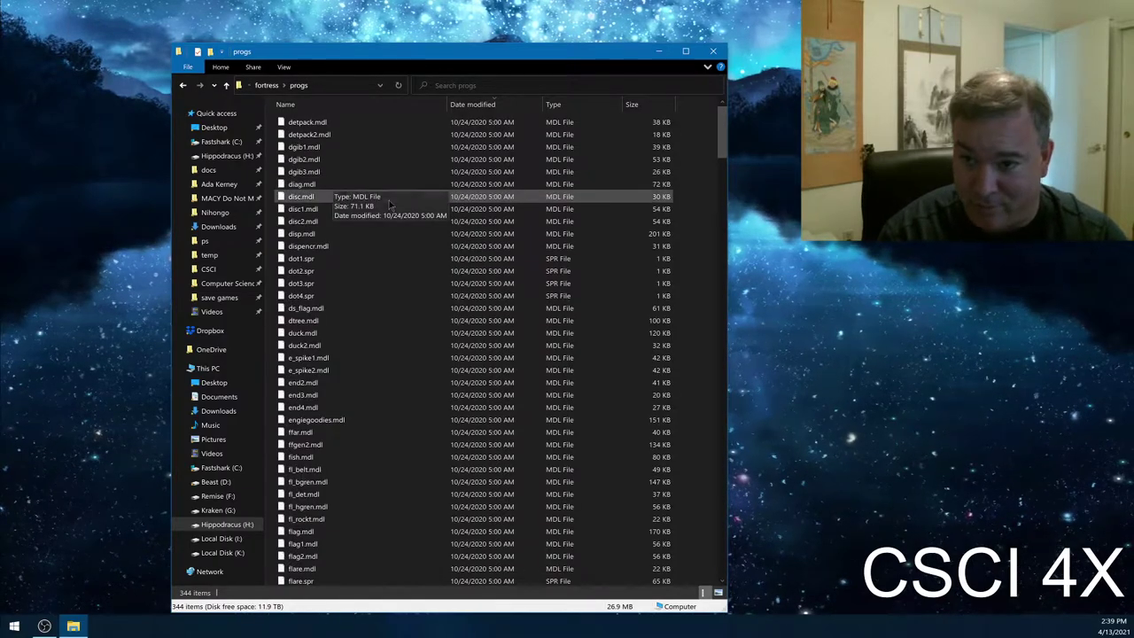
- Browse the progs files, selecting disc.mdl, medexp.spr and newdot.spr
click(313, 198)
scroll(362, 348, down, 20)
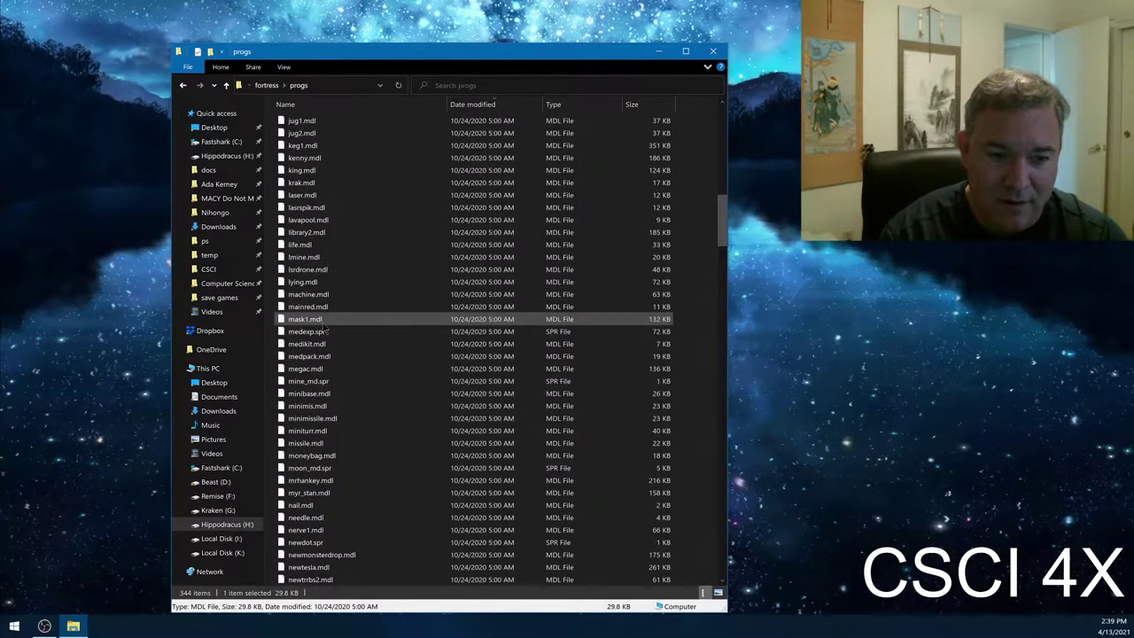
click(324, 336)
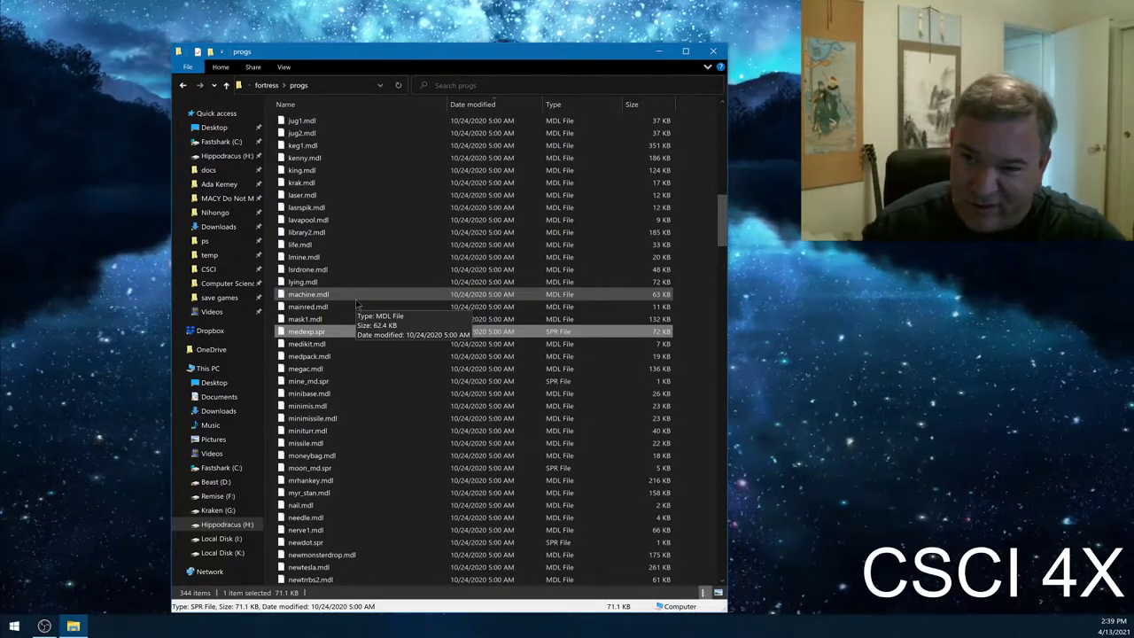
click(372, 542)
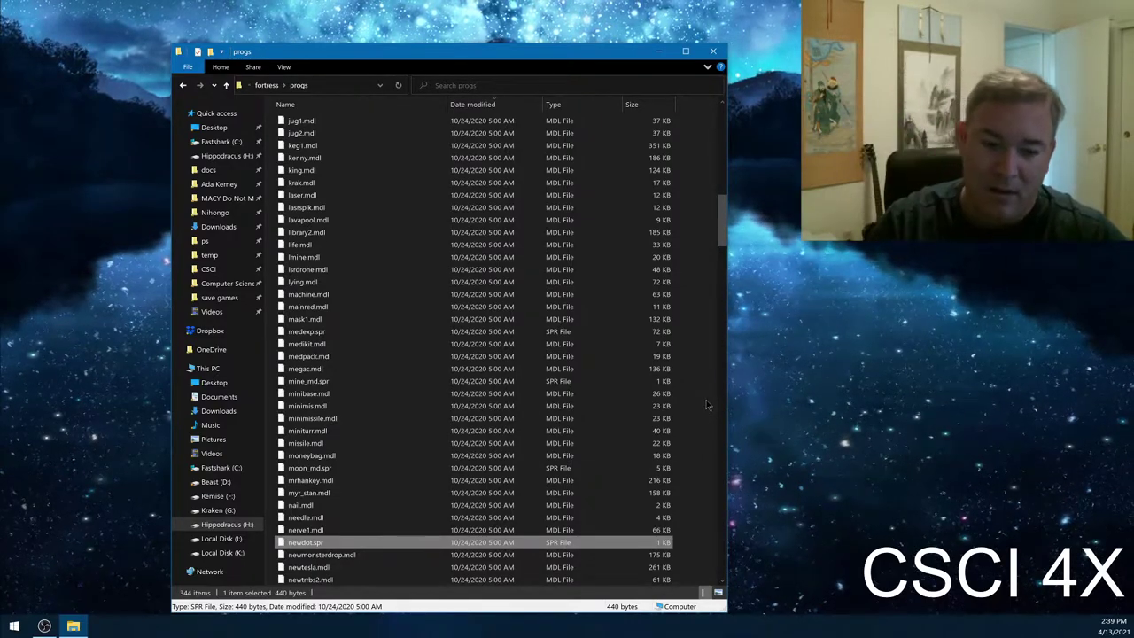
click(381, 332)
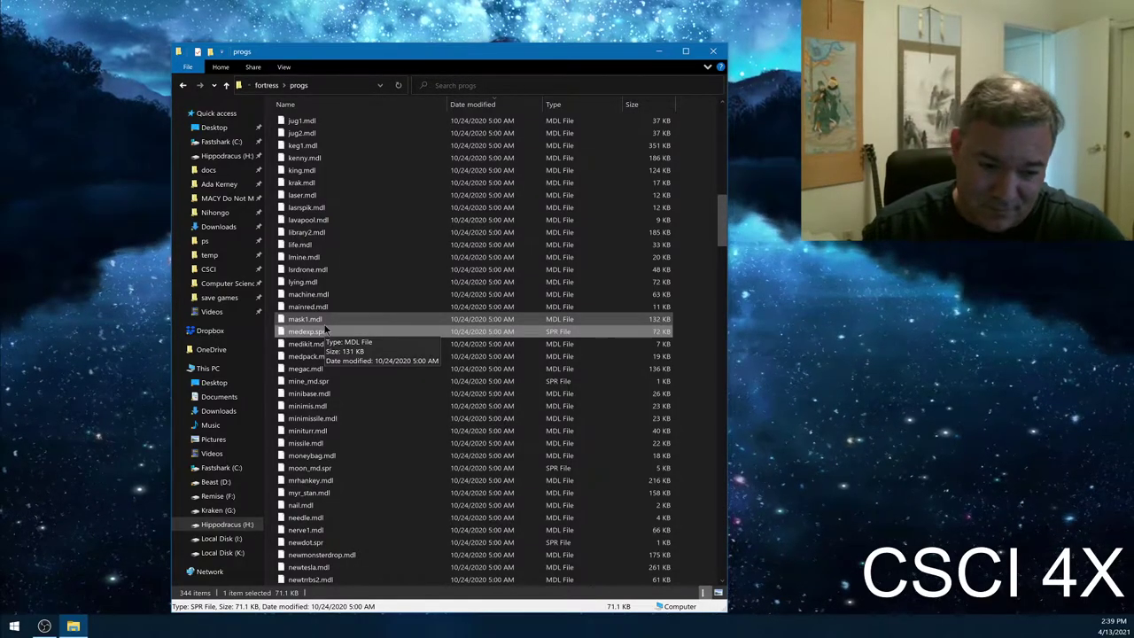
scroll(325, 329, down, 20)
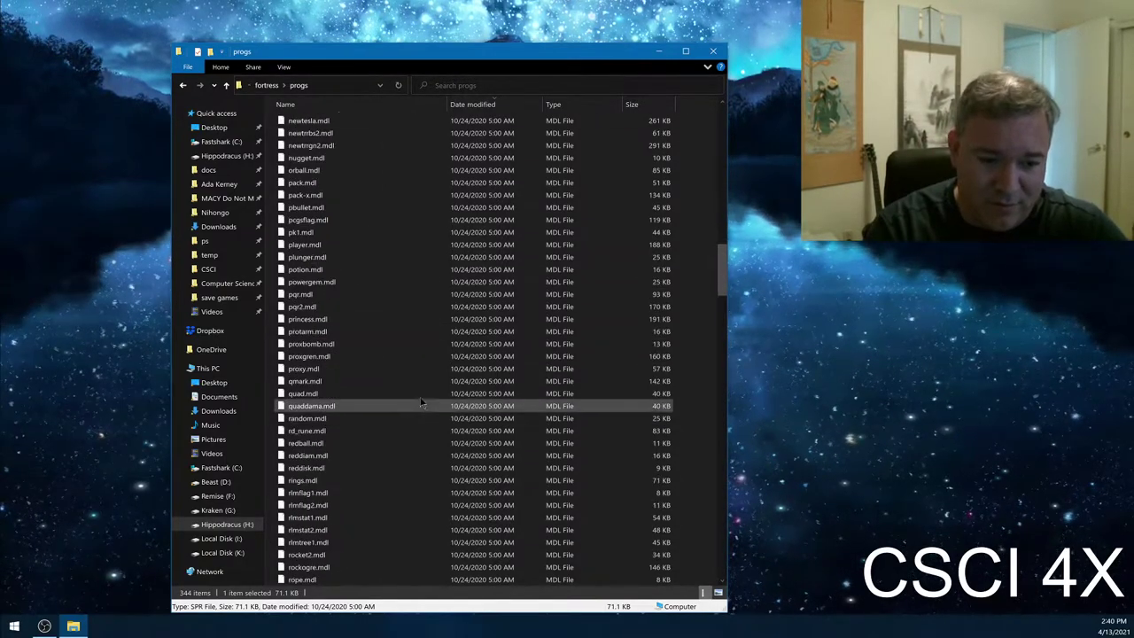
scroll(345, 274, up, 20)
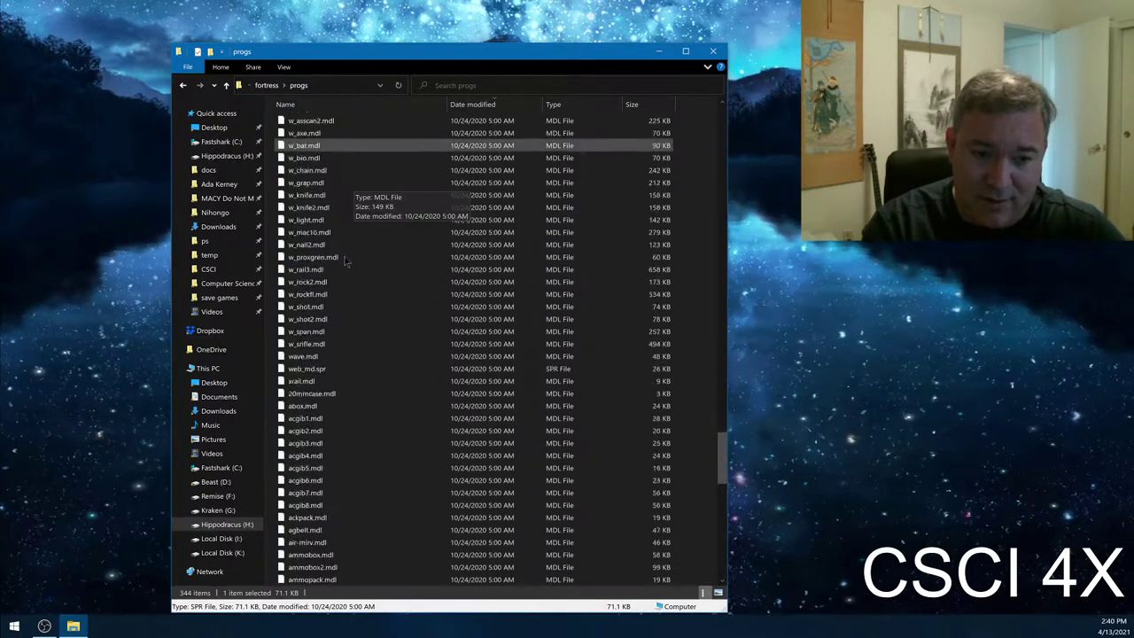
scroll(392, 366, down, 20)
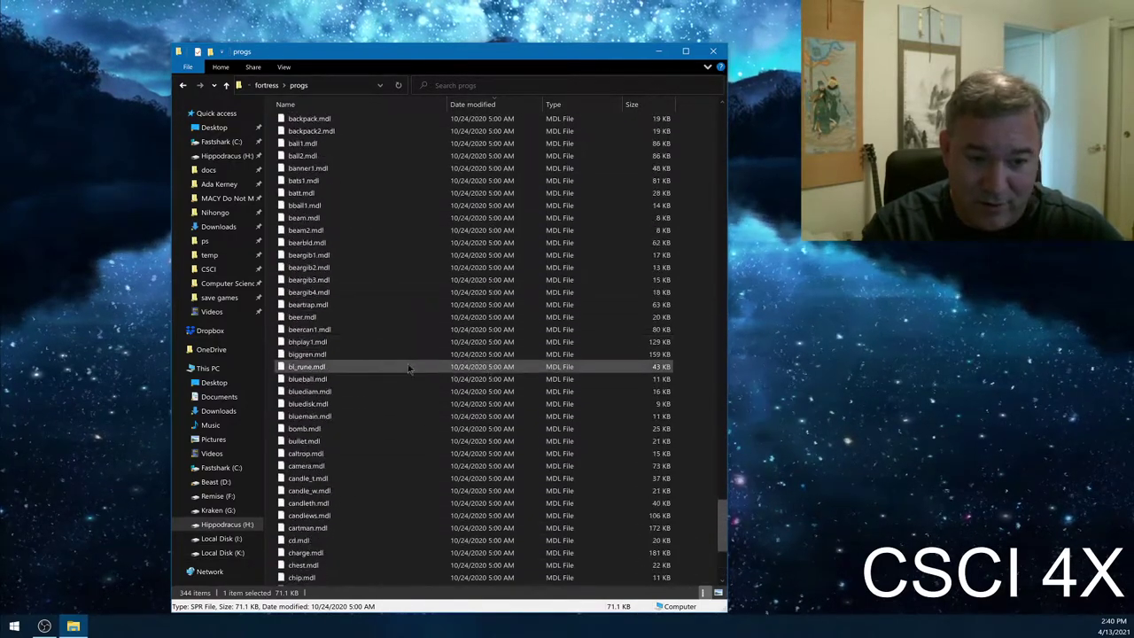
scroll(493, 281, up, 20)
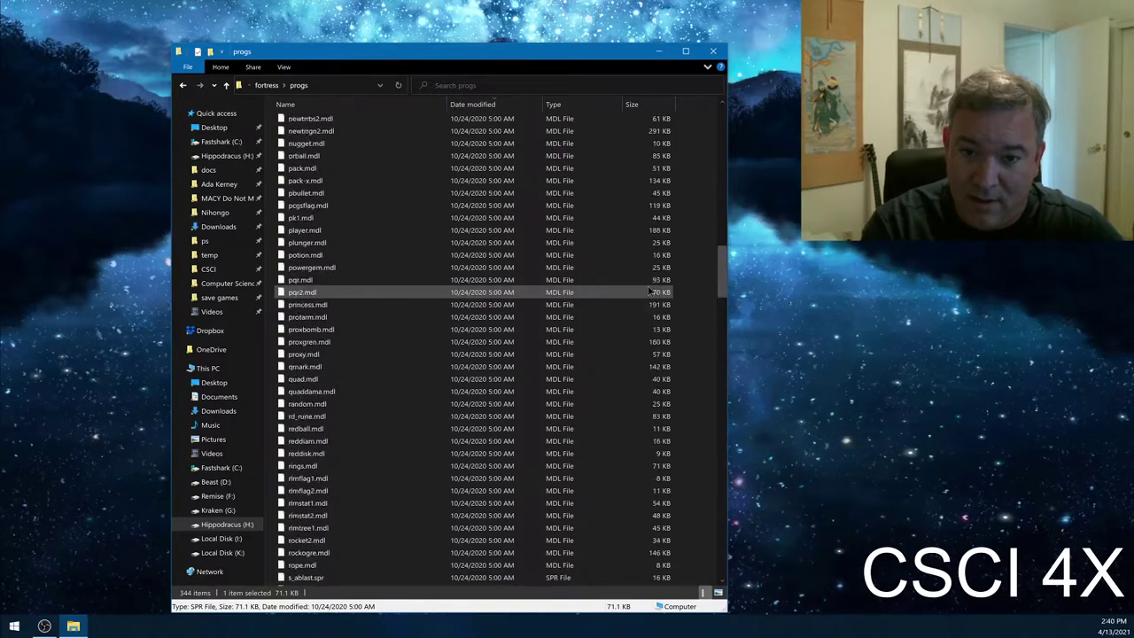
- Return to the fortress folder, inspect PAK0.PAK, and select ftesrv.cfg
click(266, 85)
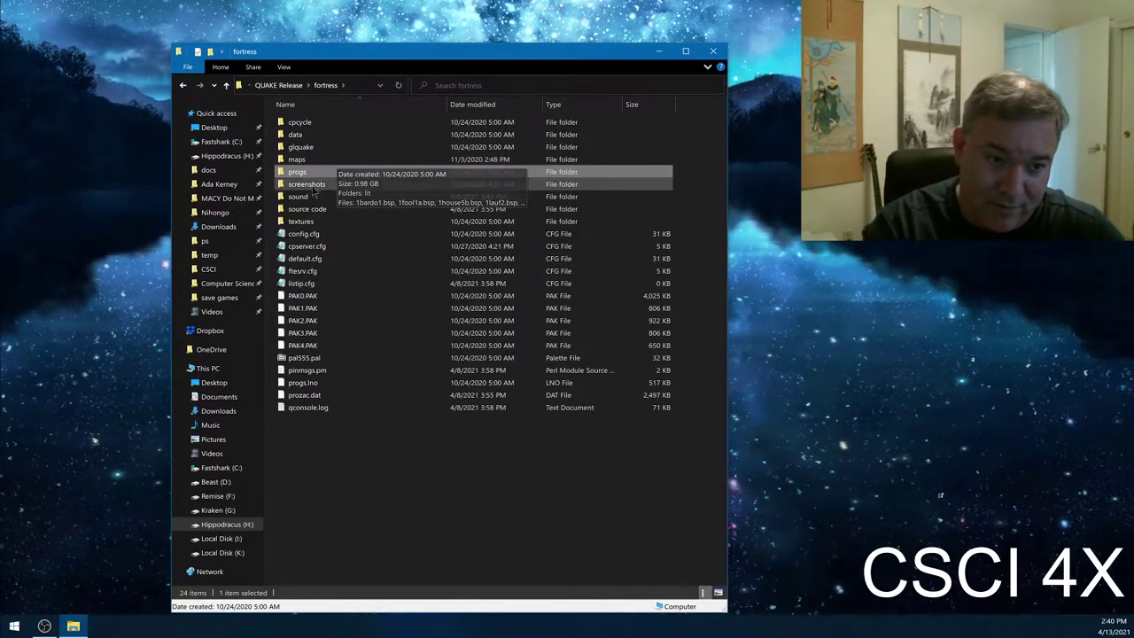
click(324, 295)
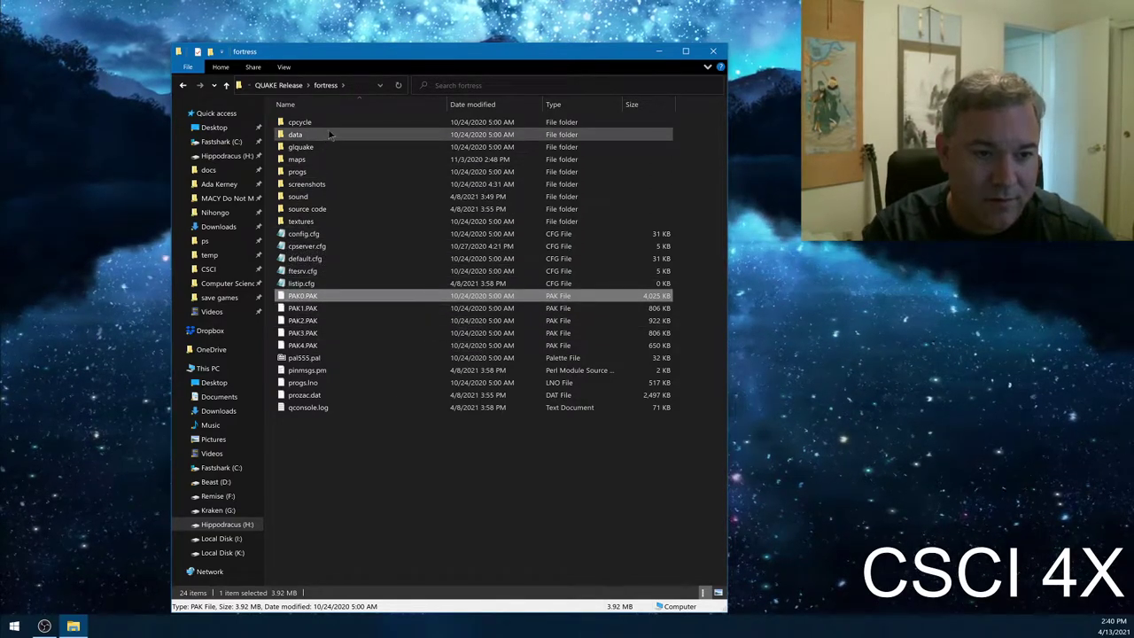
click(358, 421)
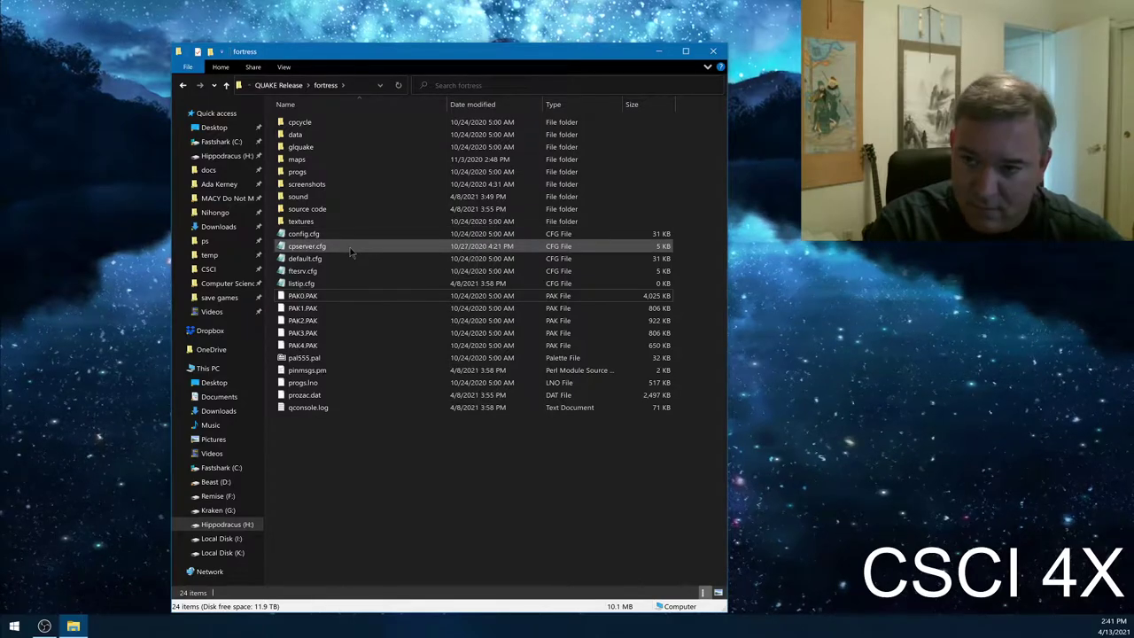
click(333, 271)
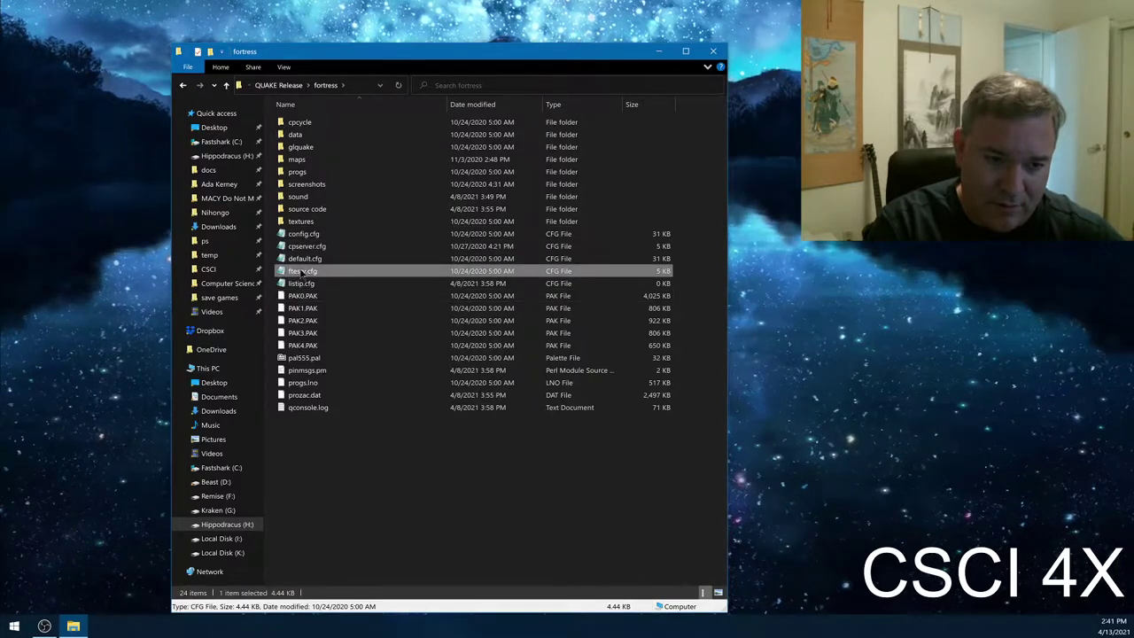
double_click(305, 258)
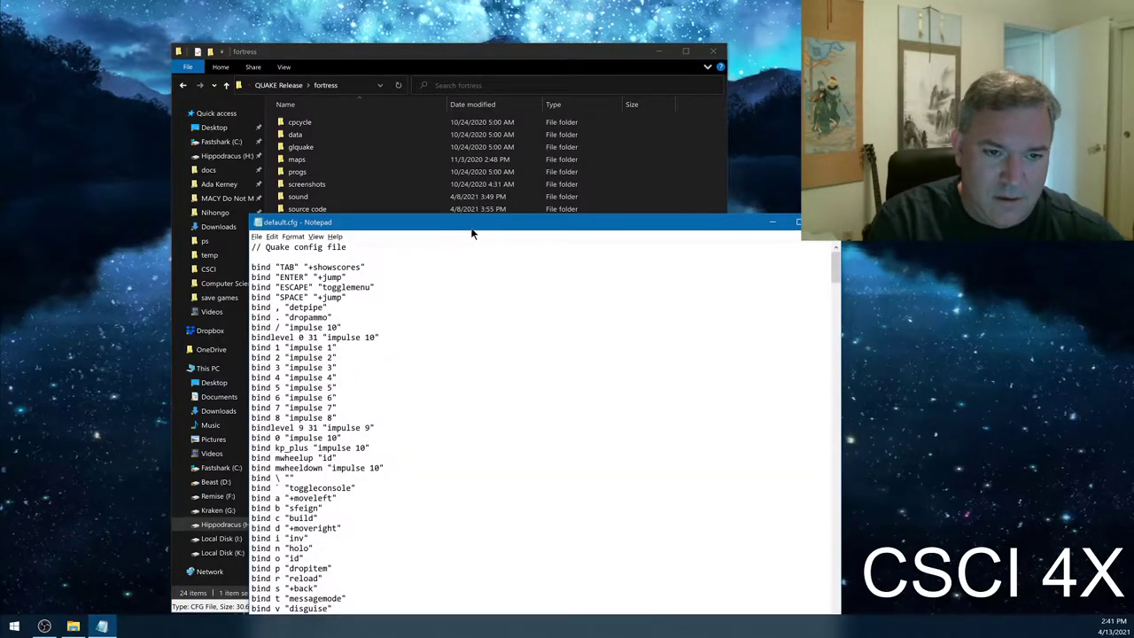
click(798, 221)
double_click(306, 247)
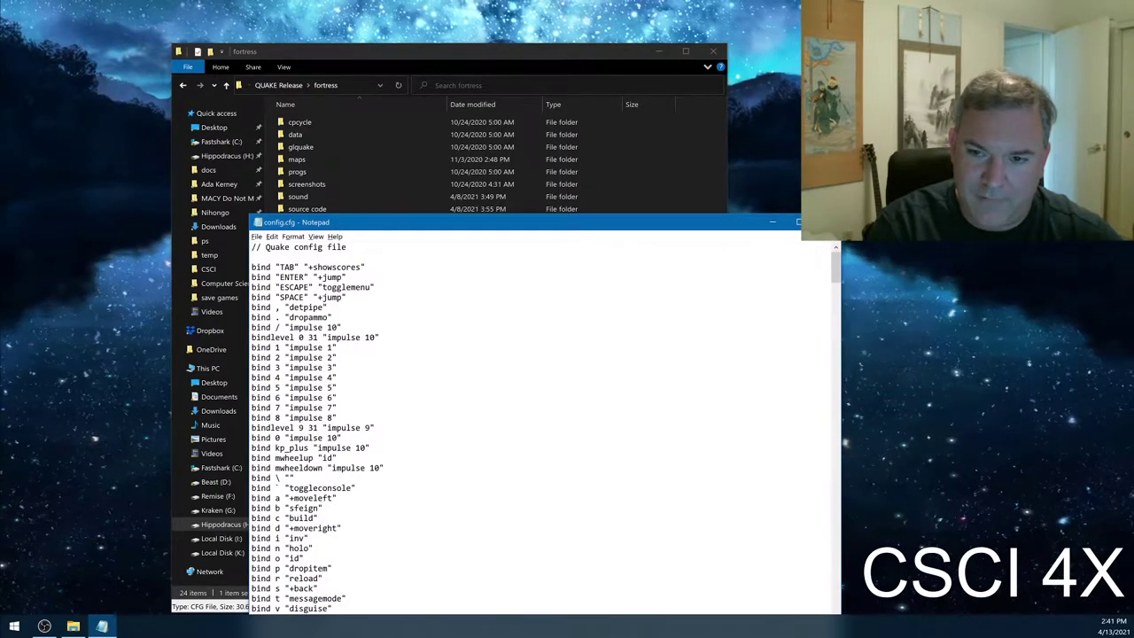
key(alt+F4)
click(344, 258)
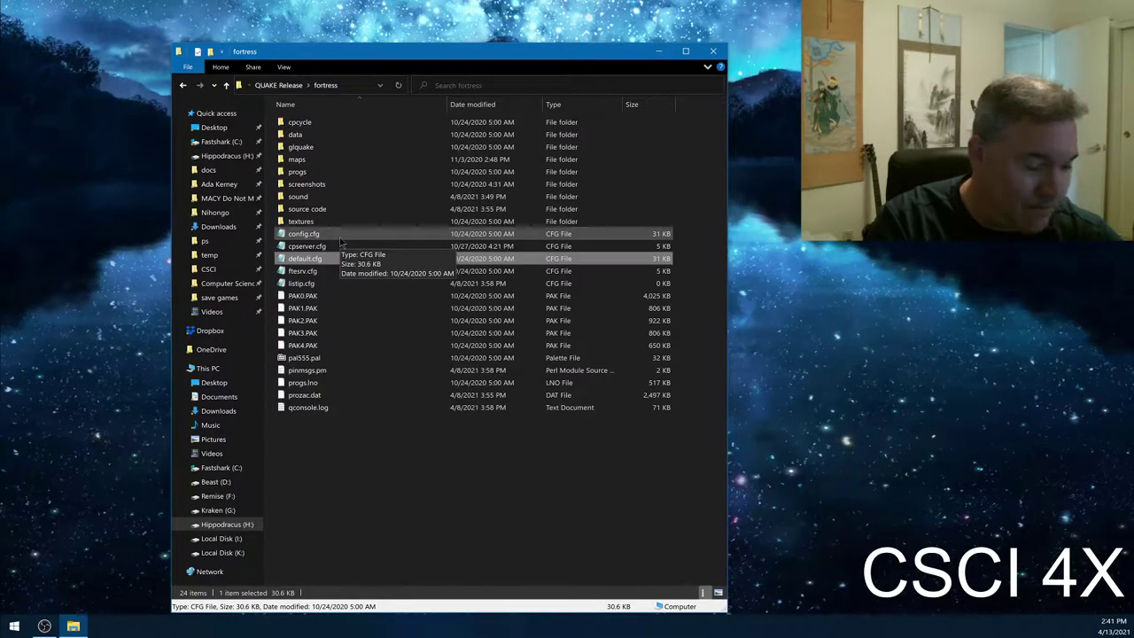
click(349, 235)
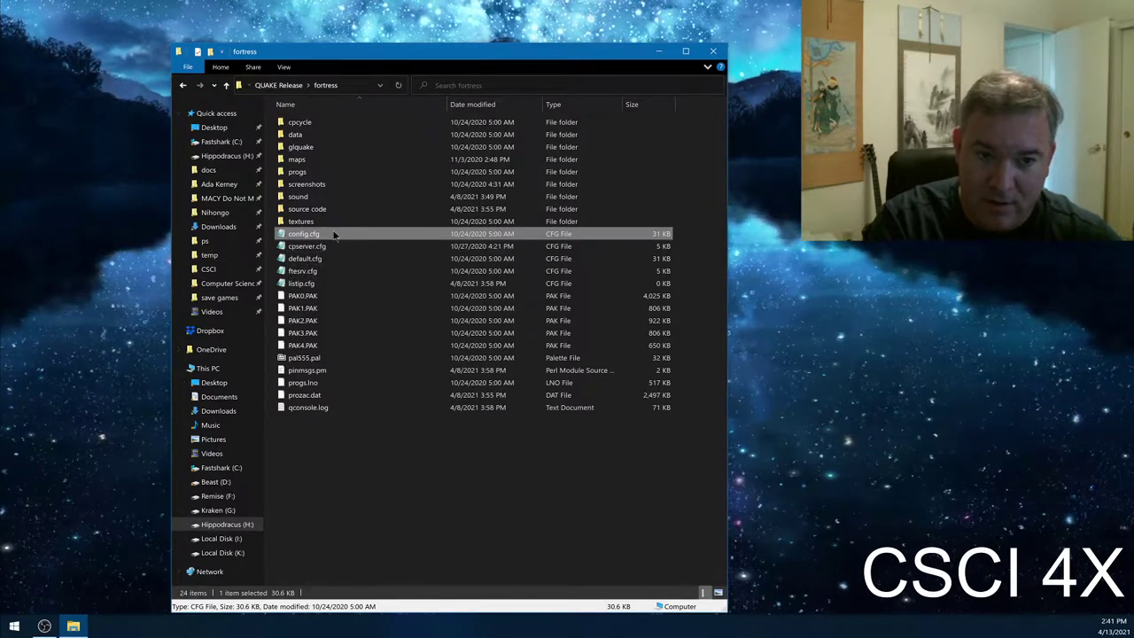
- Open config.cfg in a maximized Notepad and scroll through its key bindings and settings
double_click(335, 234)
drag(362, 223, 329, 5)
scroll(239, 221, down, 20)
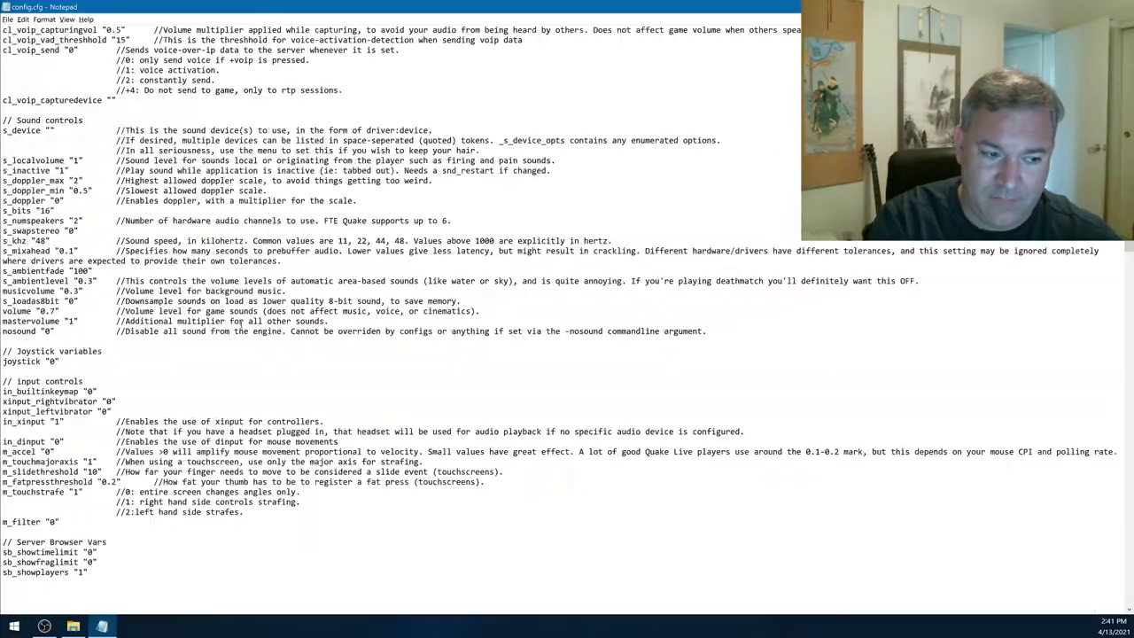
scroll(252, 348, down, 20)
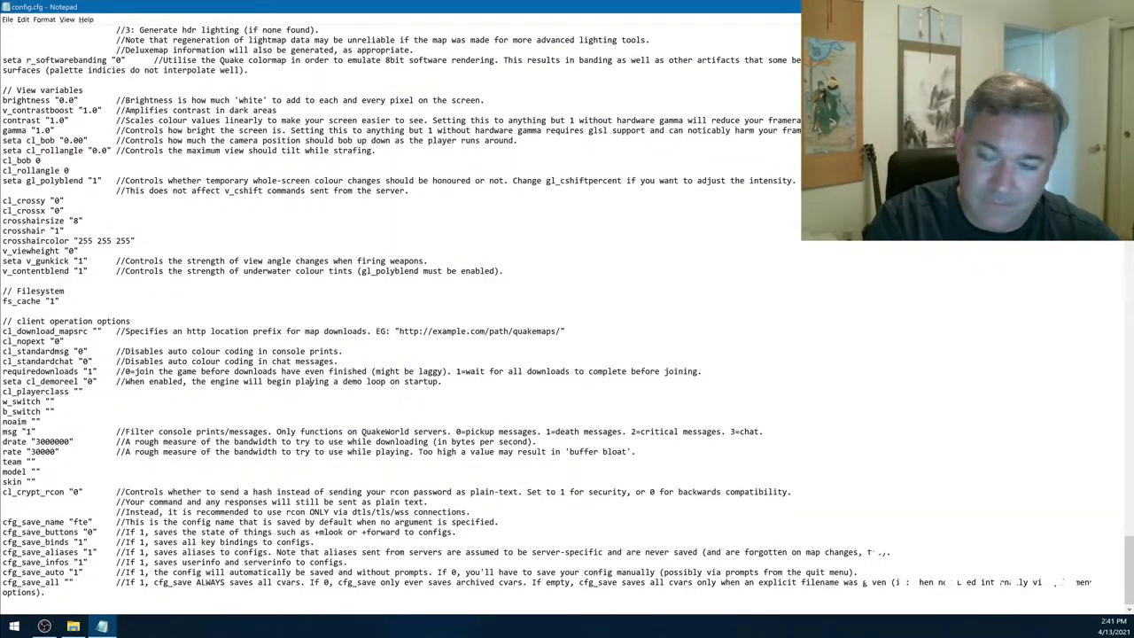
scroll(293, 345, down, 15)
scroll(301, 361, down, 20)
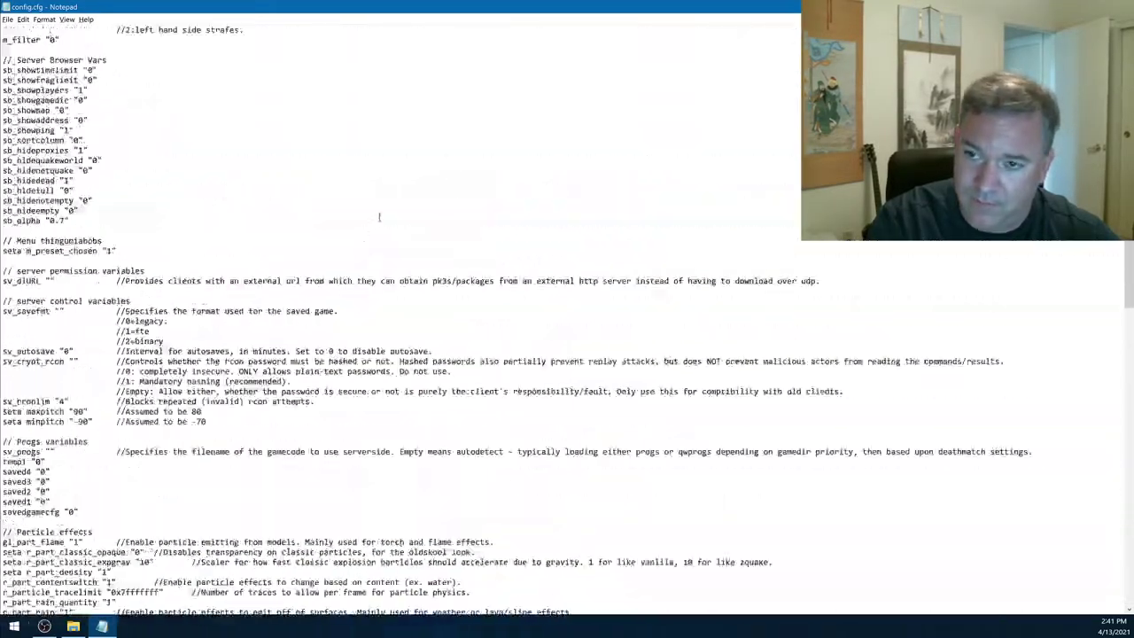
scroll(263, 202, up, 20)
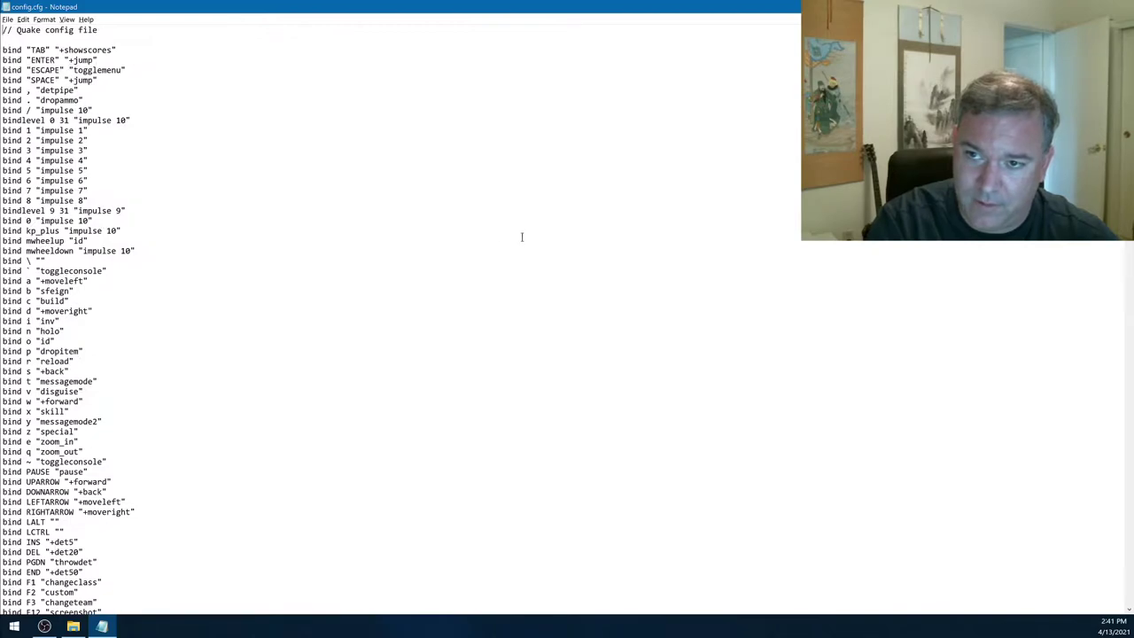
drag(22, 130, 91, 201)
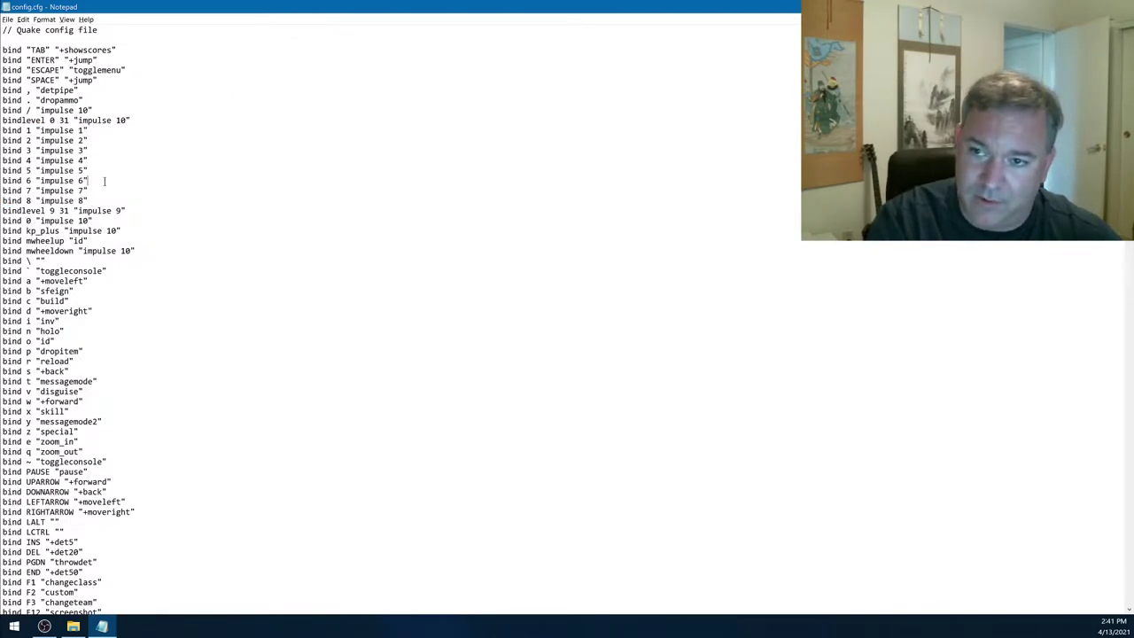
click(88, 181)
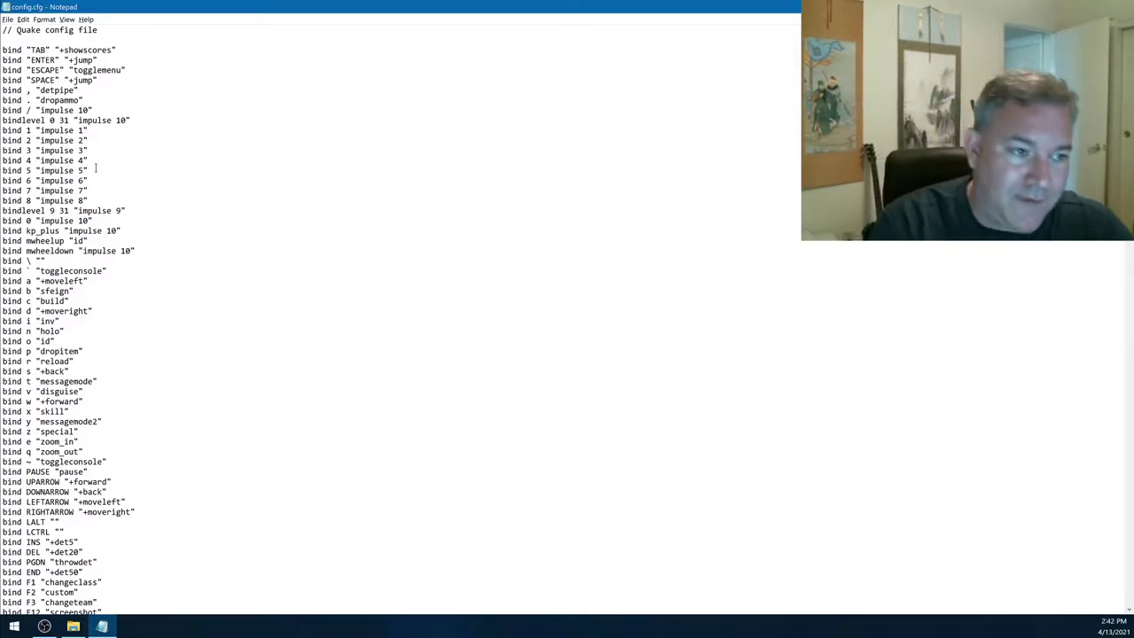
double_click(27, 171)
drag(39, 171, 117, 171)
click(36, 171)
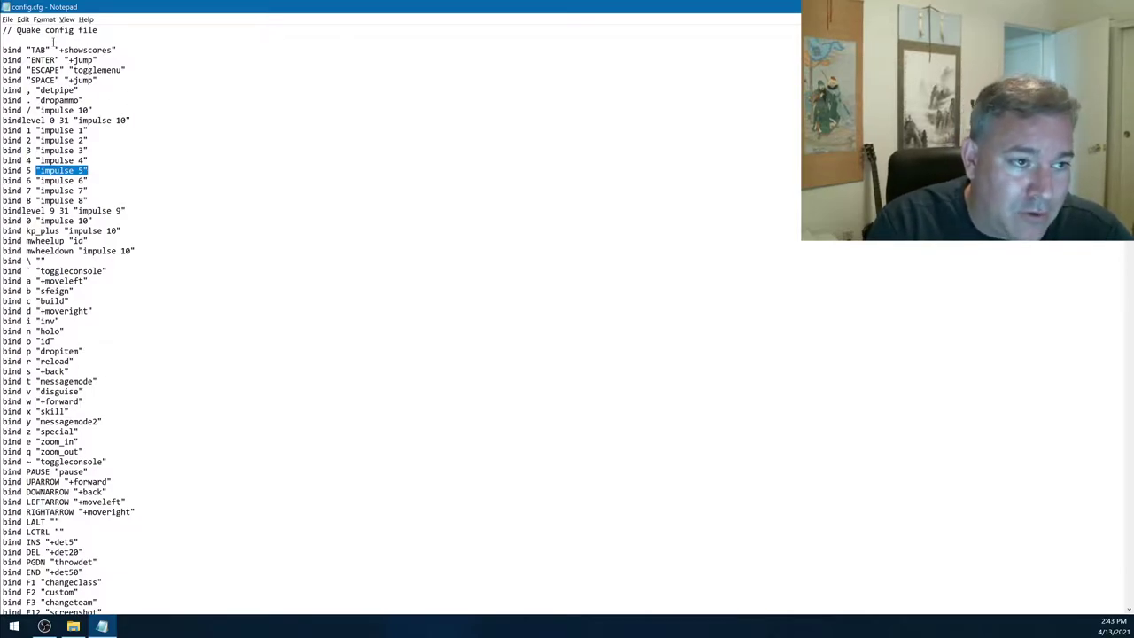
drag(27, 80, 133, 82)
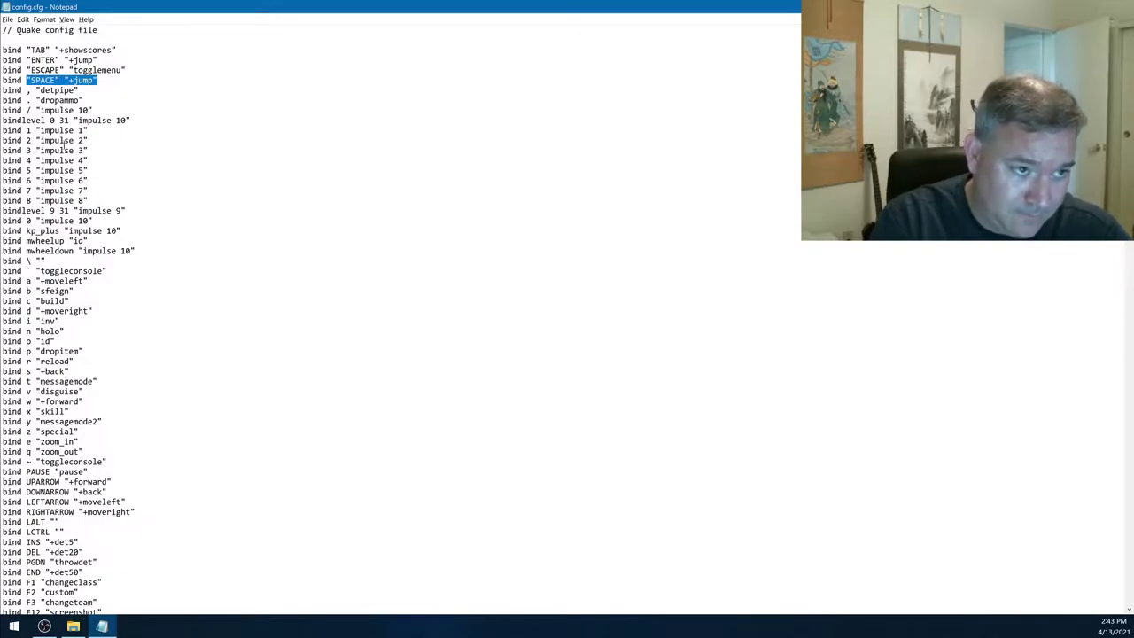
click(78, 81)
drag(67, 79, 75, 81)
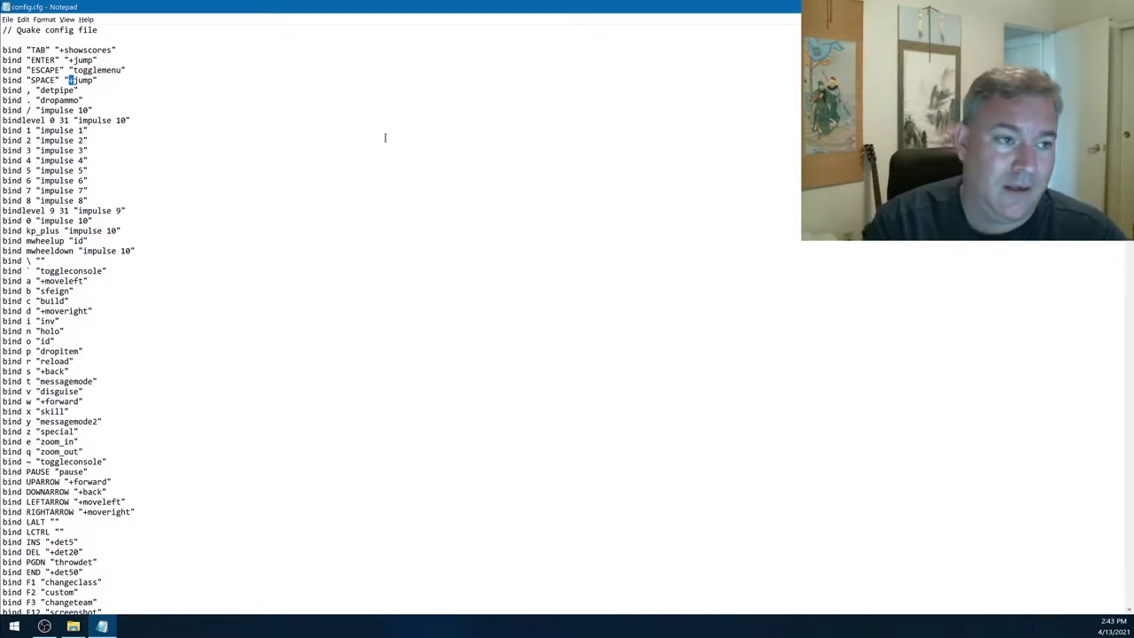
double_click(71, 131)
double_click(72, 131)
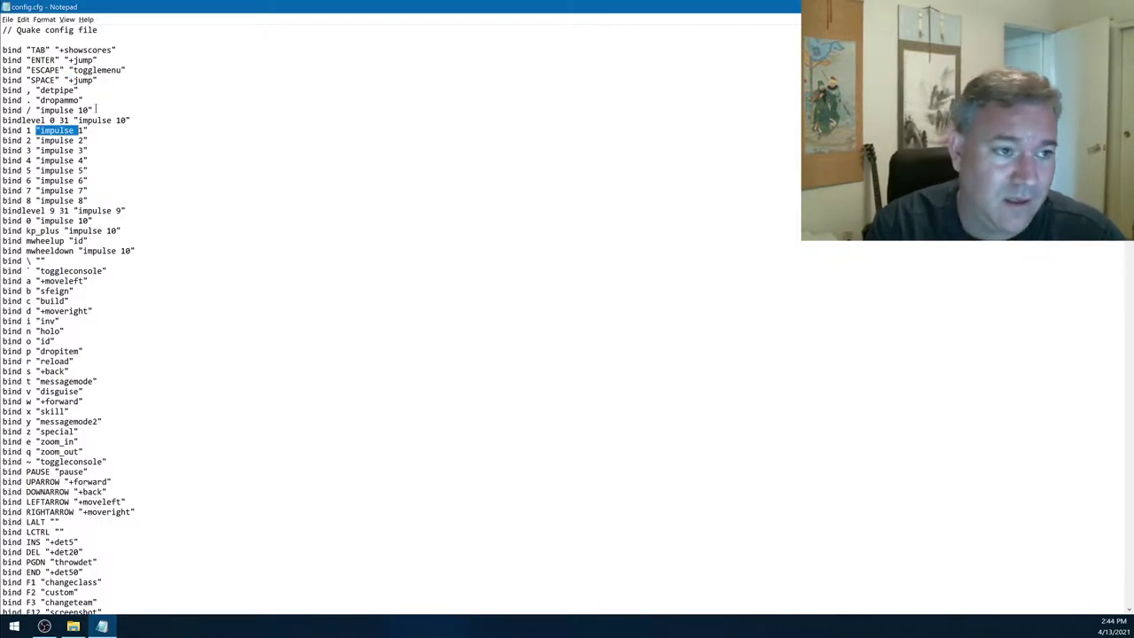
drag(59, 51, 125, 55)
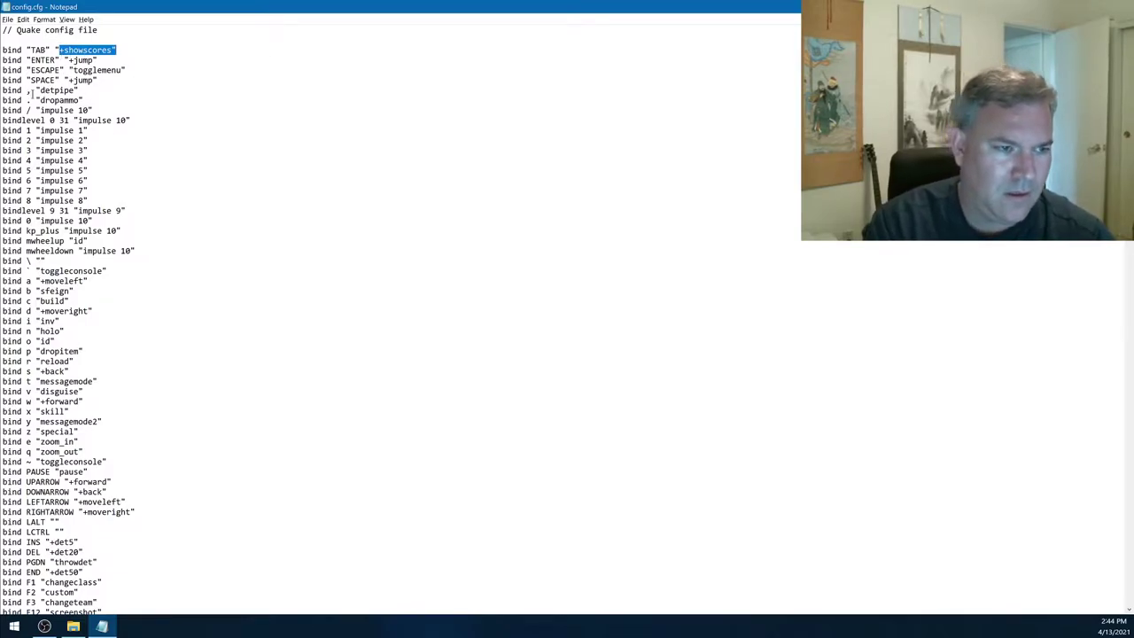
drag(27, 90, 85, 90)
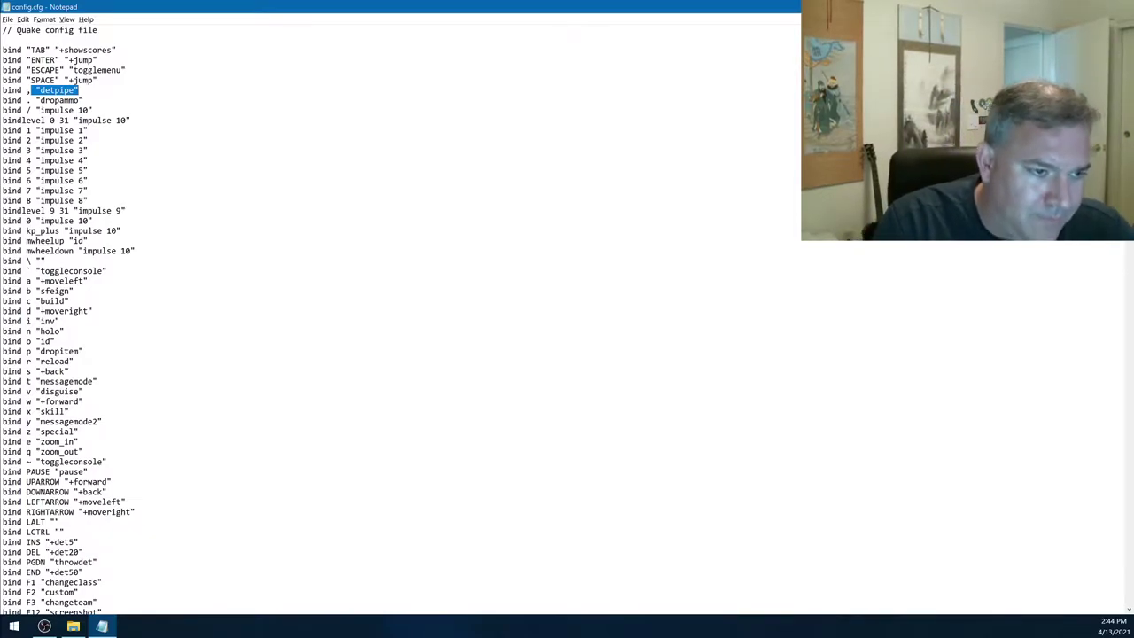
drag(59, 250, 143, 251)
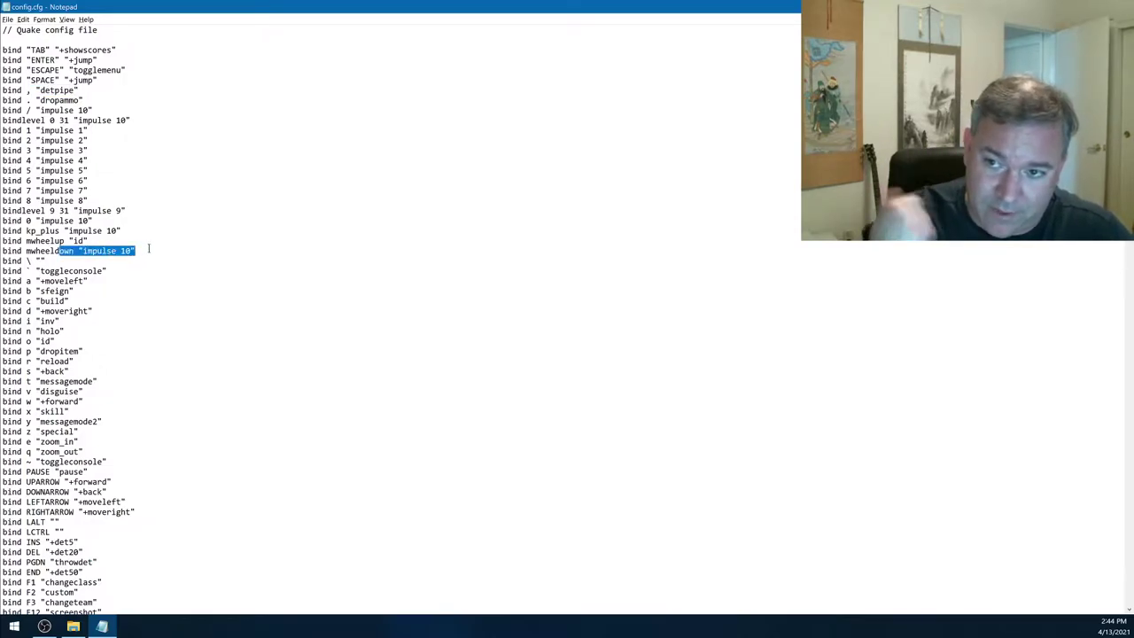
double_click(79, 240)
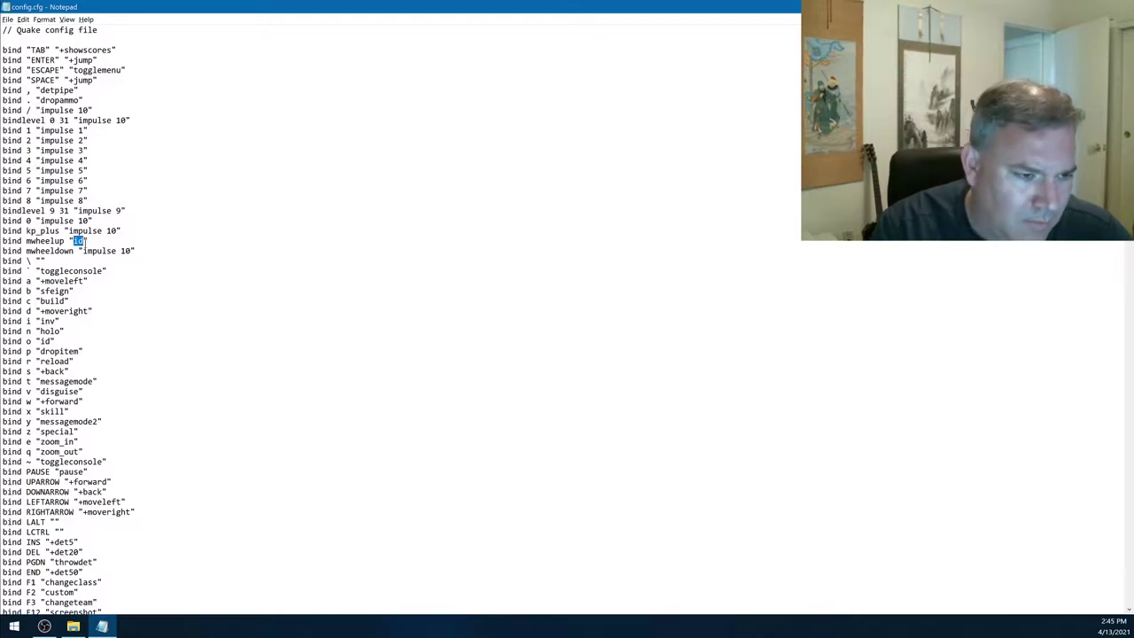
mouse_move(26, 261)
mouse_down()
mouse_move(46, 261)
mouse_move(32, 270)
mouse_up()
click(26, 270)
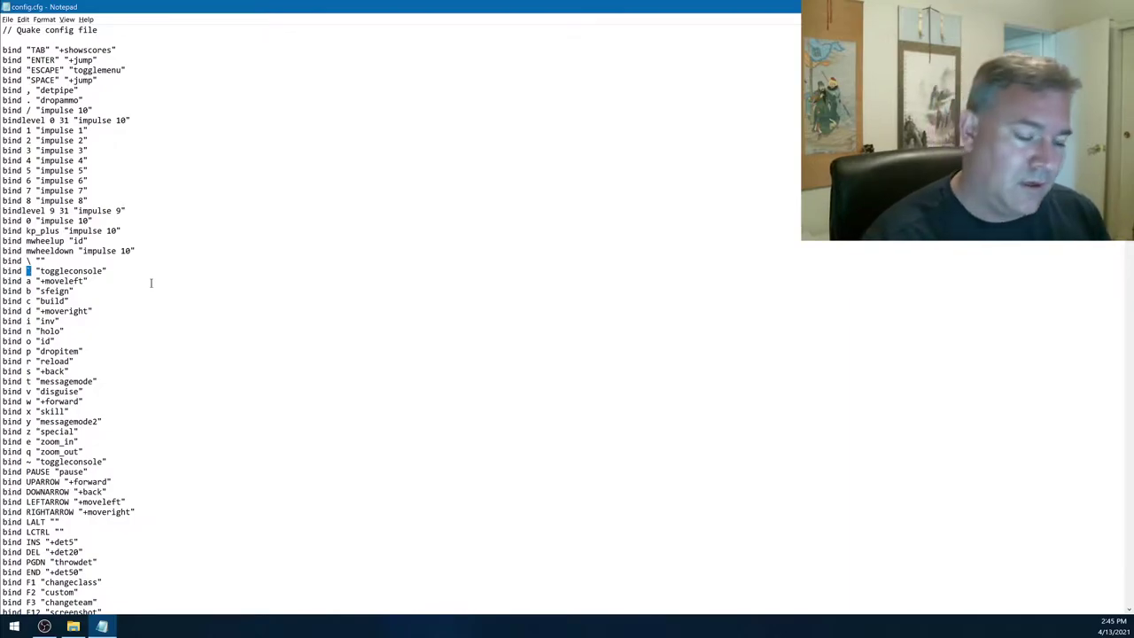
click(58, 289)
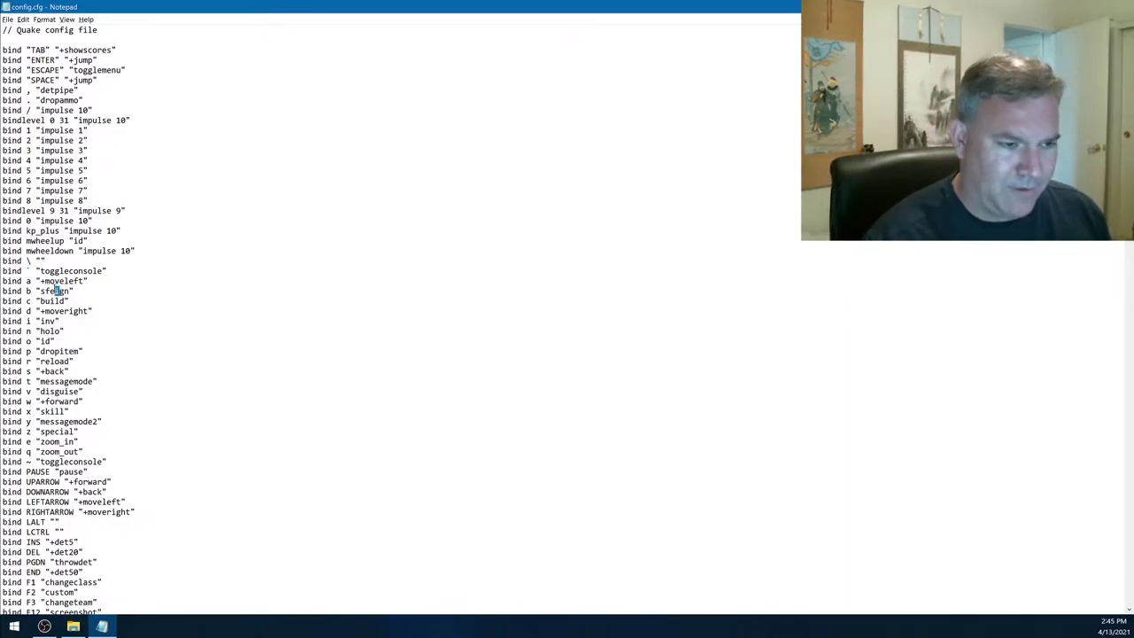
double_click(58, 290)
double_click(51, 302)
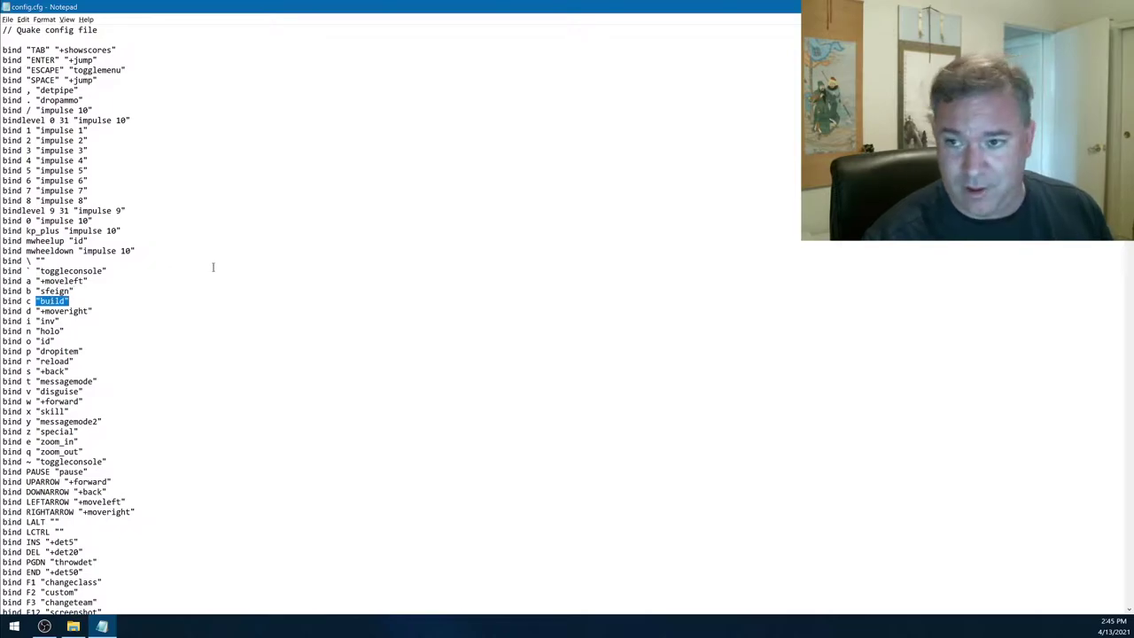
drag(41, 339, 63, 337)
click(51, 334)
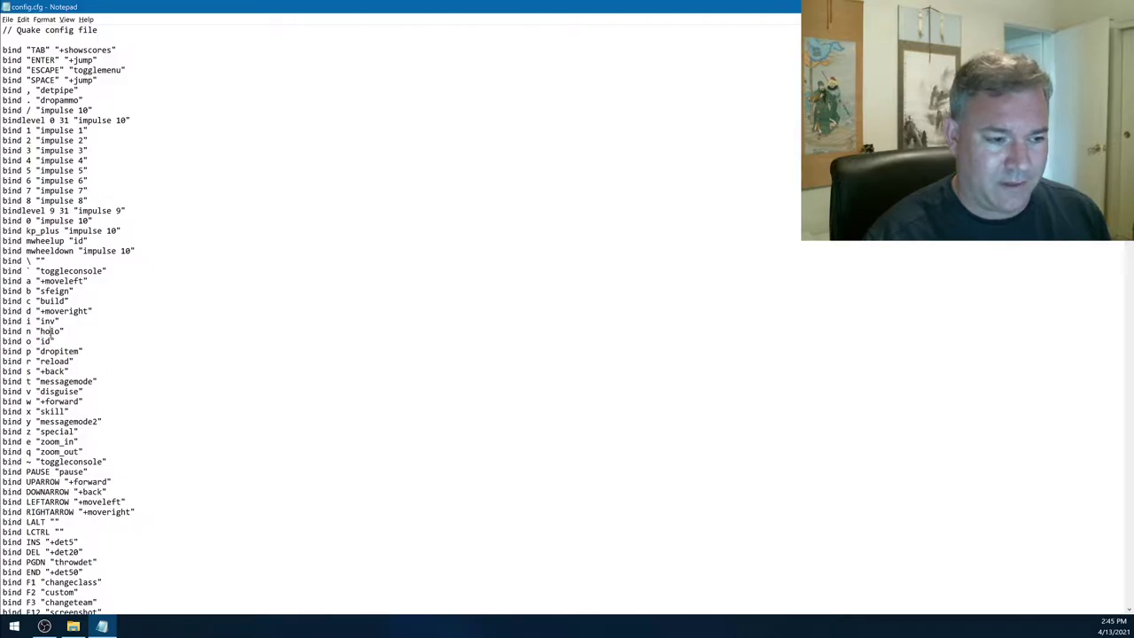
drag(40, 359, 70, 363)
scroll(50, 254, down, 4)
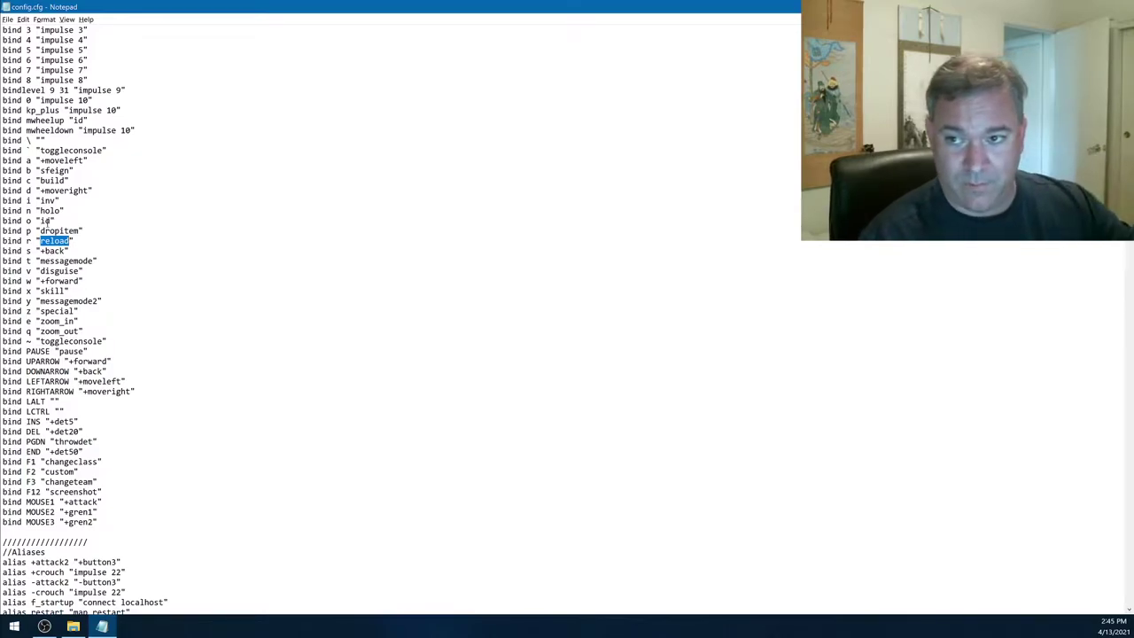
drag(36, 190, 92, 191)
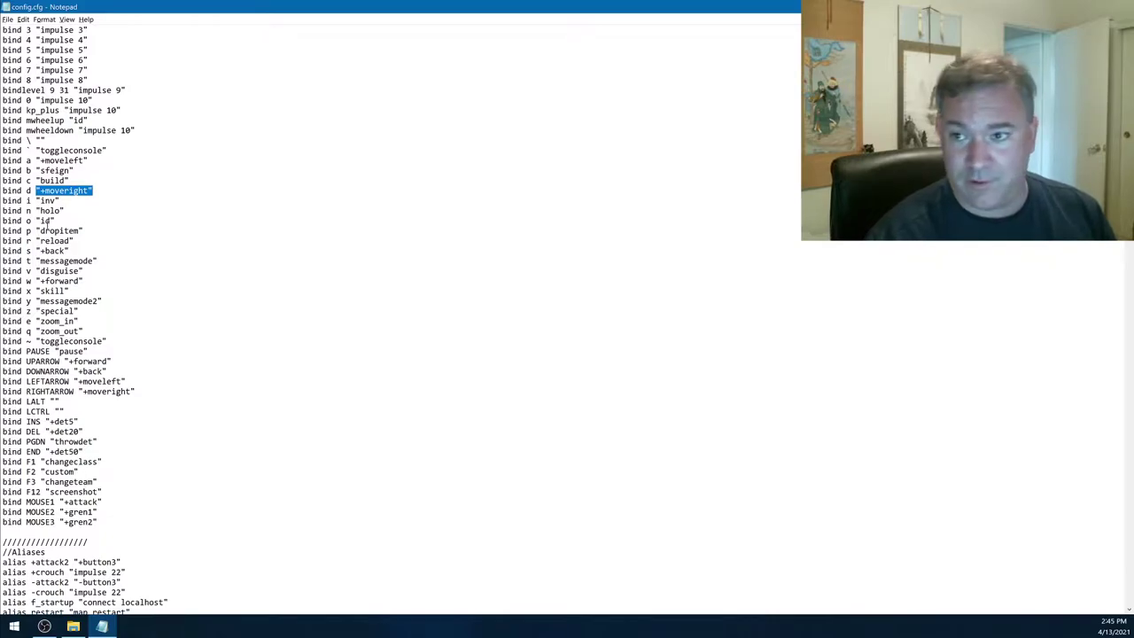
drag(36, 281, 83, 281)
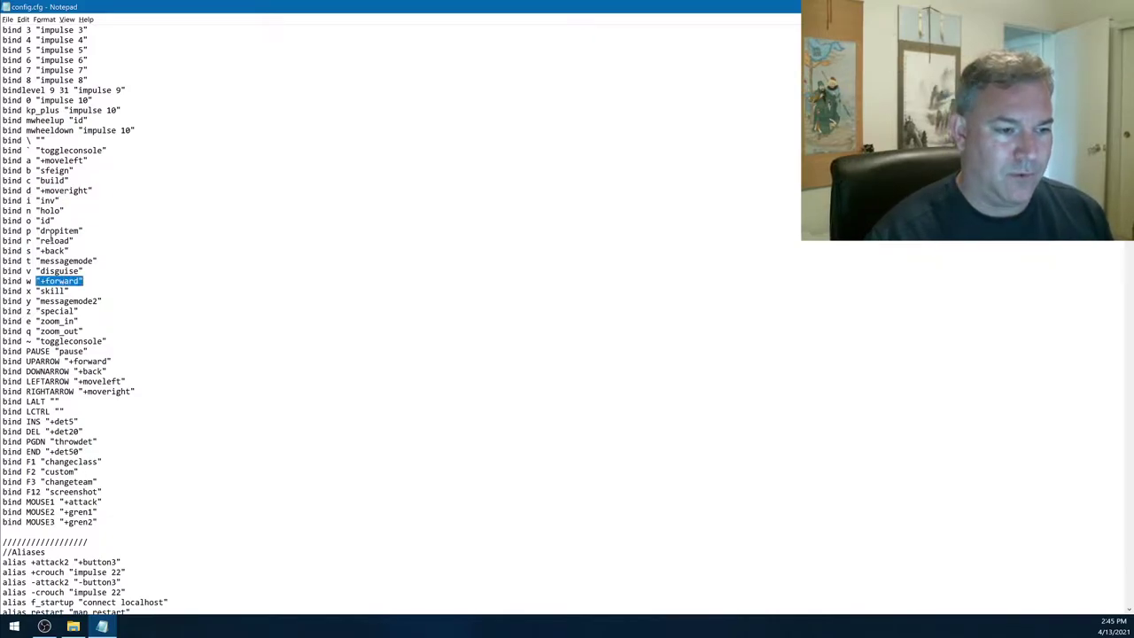
drag(37, 251, 68, 251)
drag(36, 321, 82, 331)
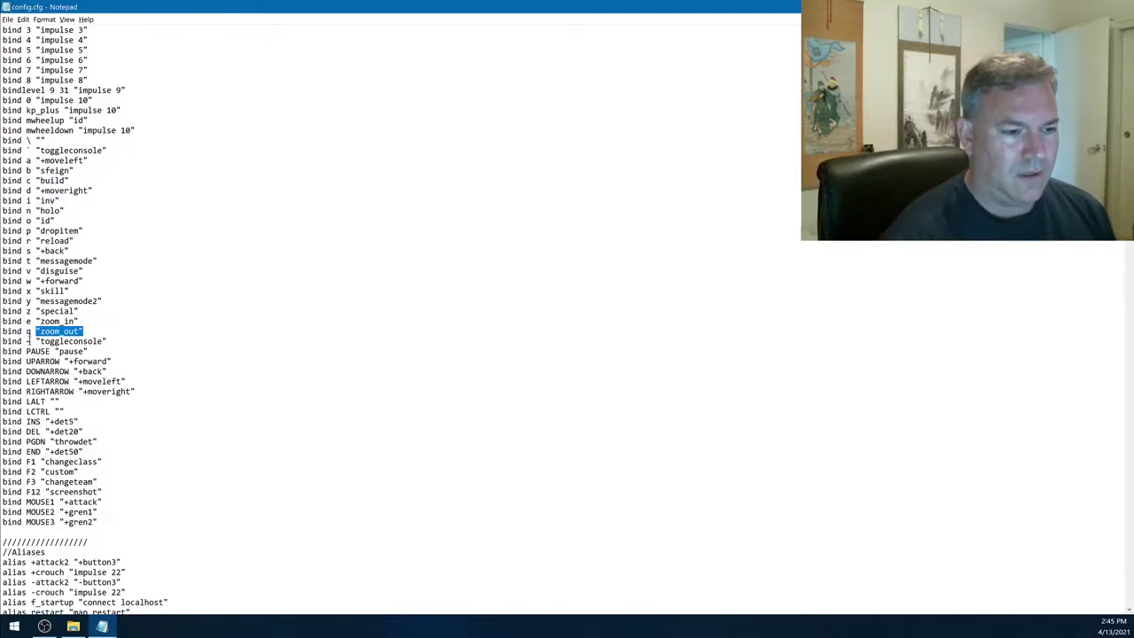
drag(24, 342, 35, 342)
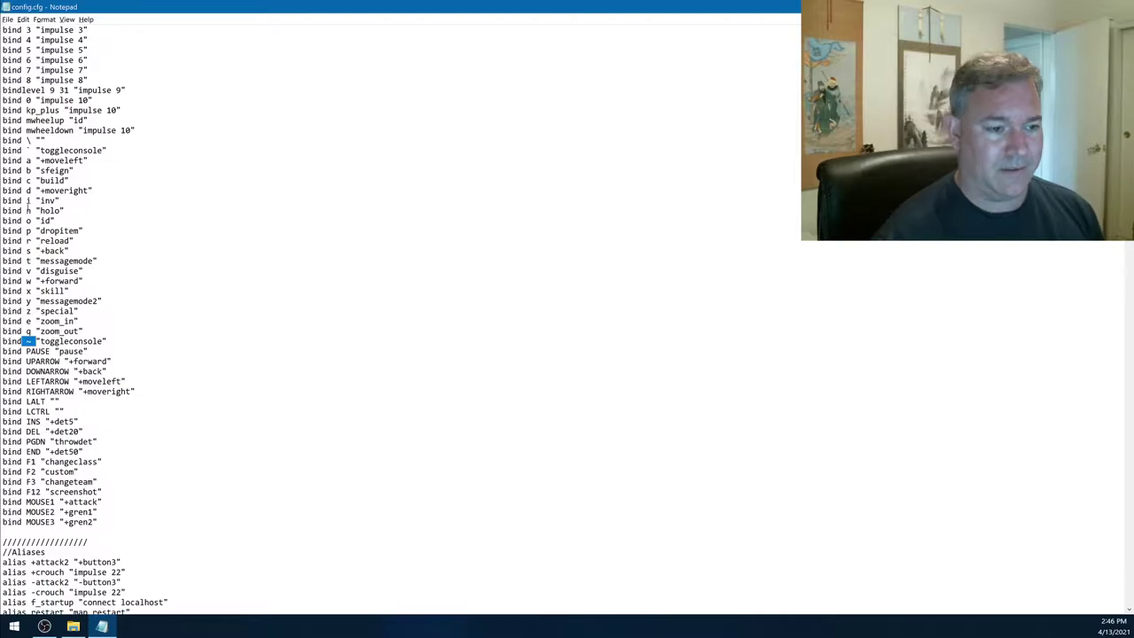
scroll(104, 310, down, 4)
drag(58, 240, 134, 270)
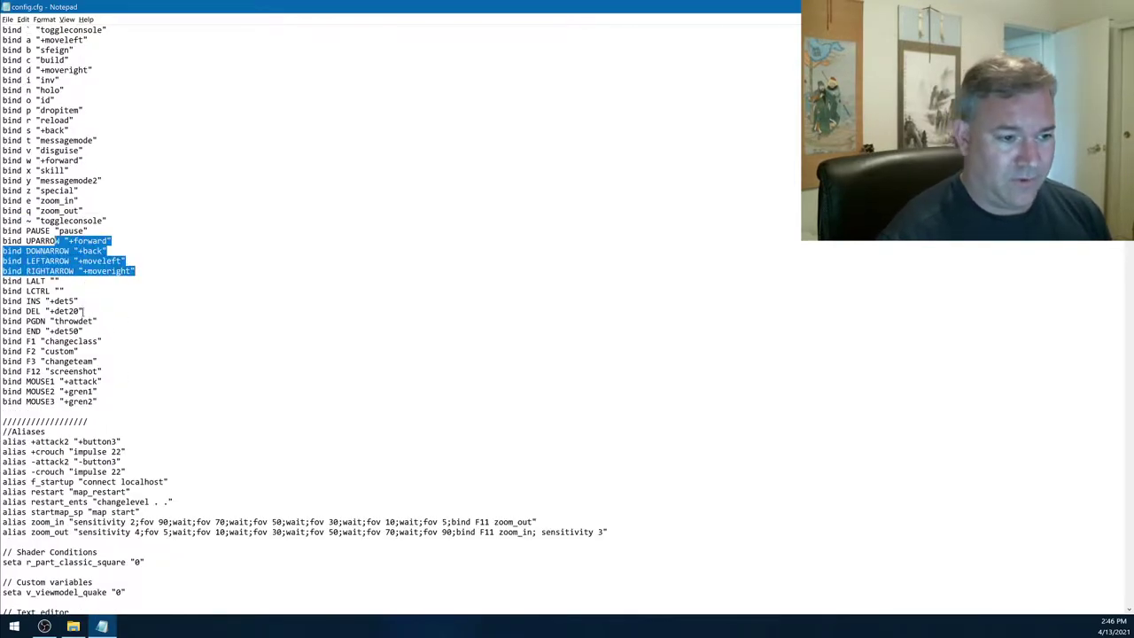
drag(45, 301, 97, 328)
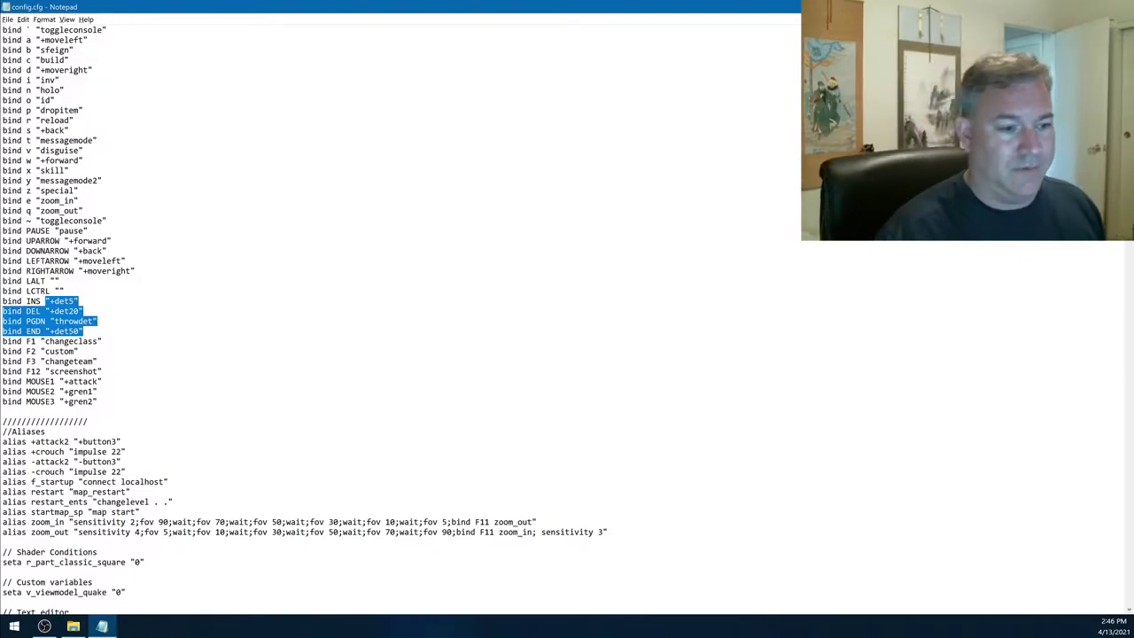
double_click(67, 312)
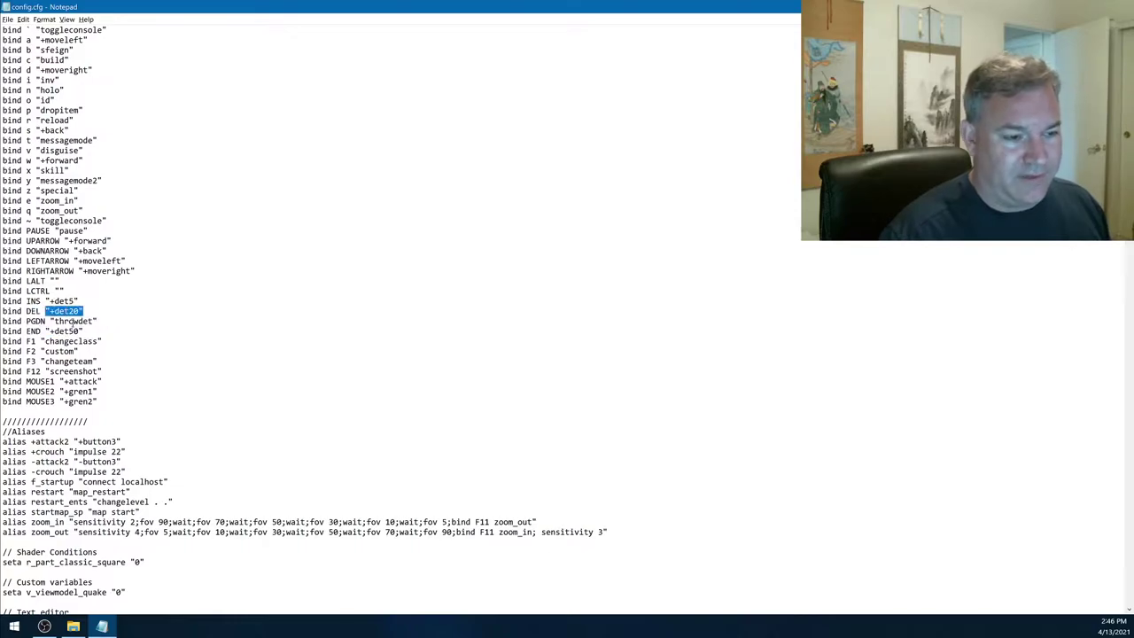
double_click(64, 331)
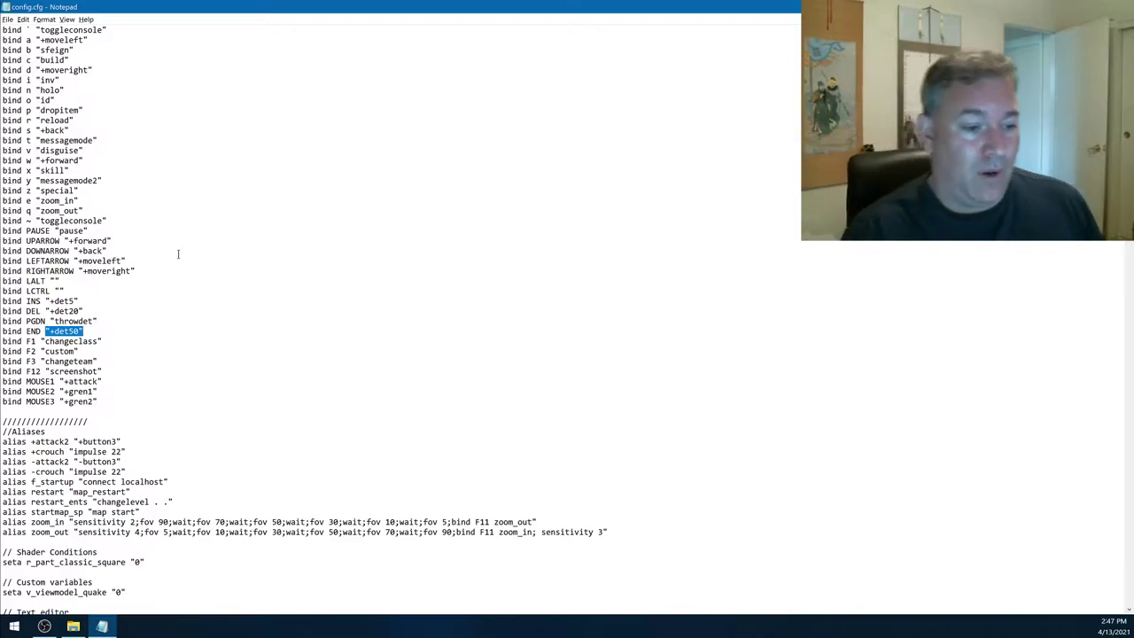
double_click(80, 342)
click(55, 351)
double_click(55, 351)
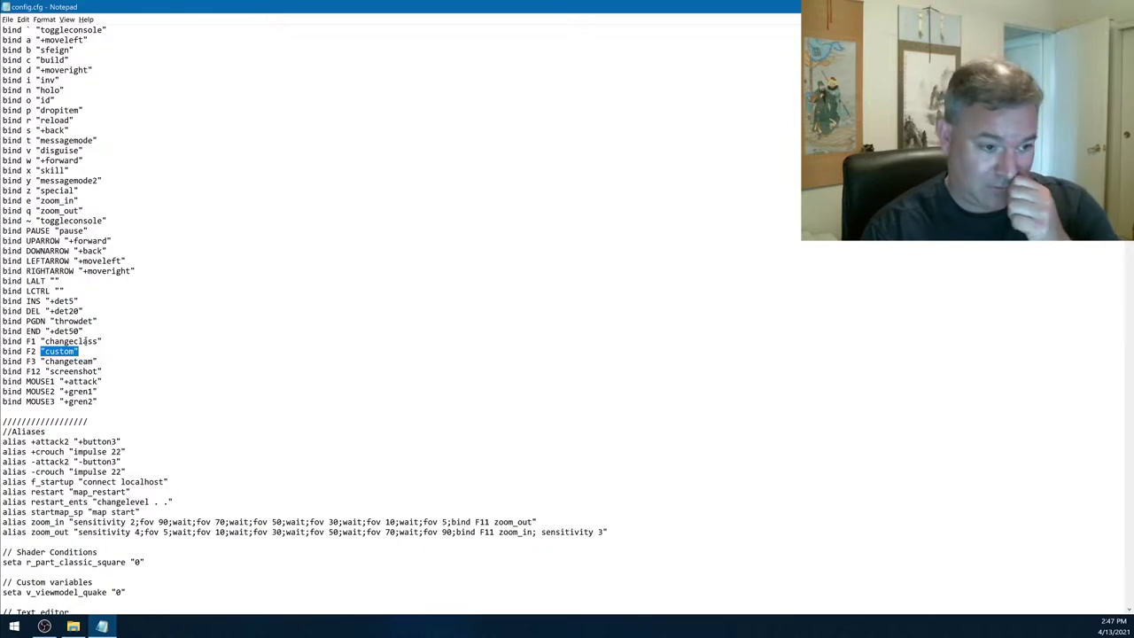
double_click(82, 362)
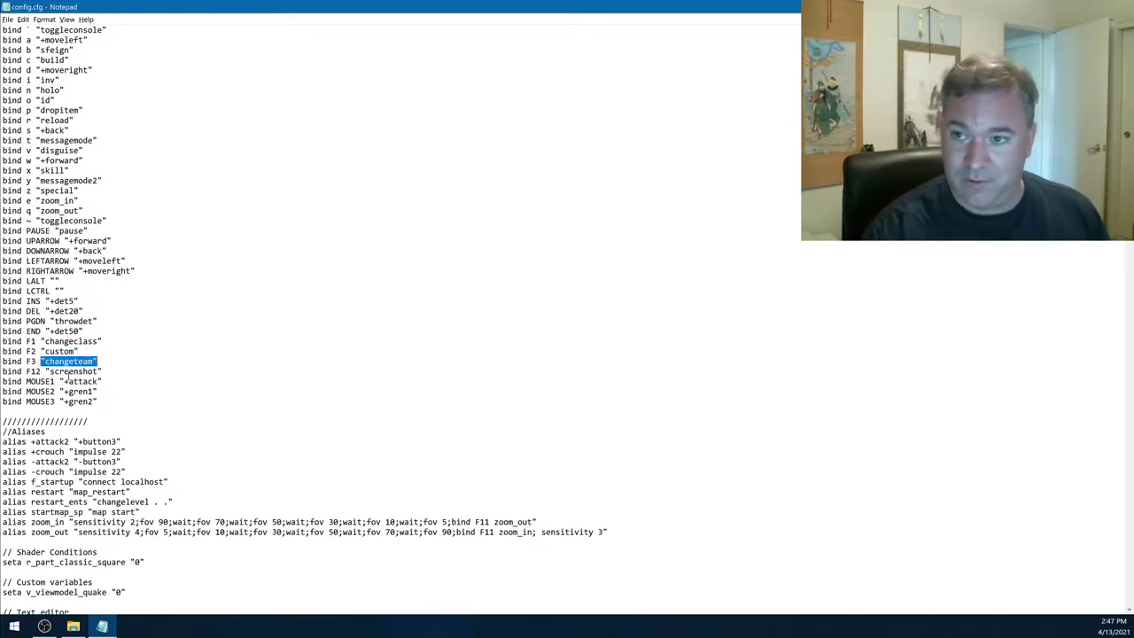
double_click(77, 372)
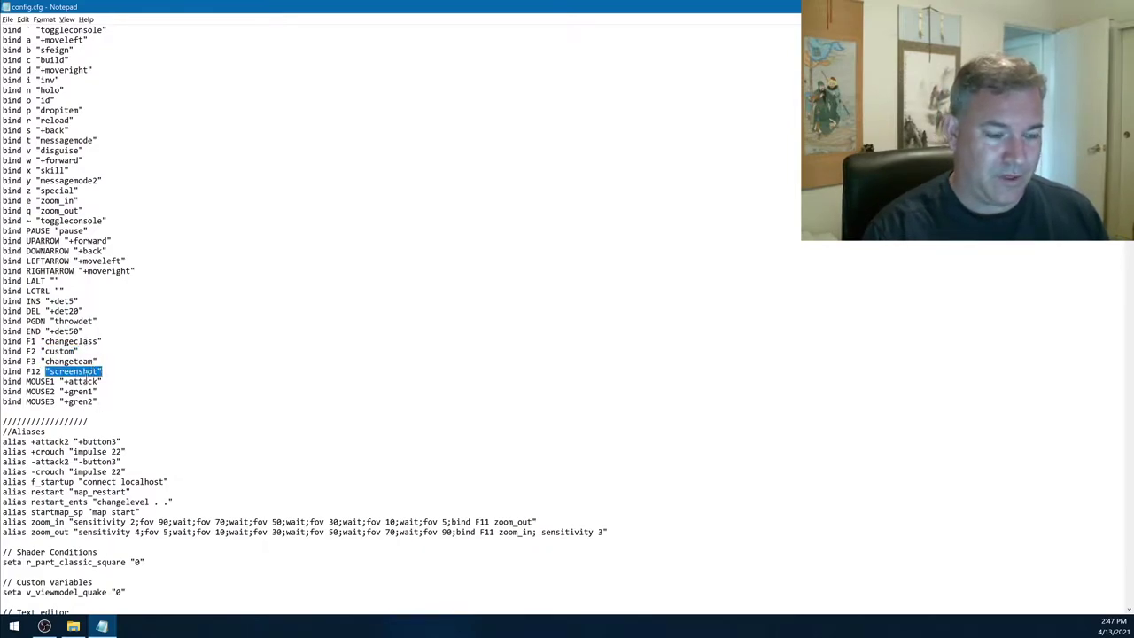
double_click(80, 382)
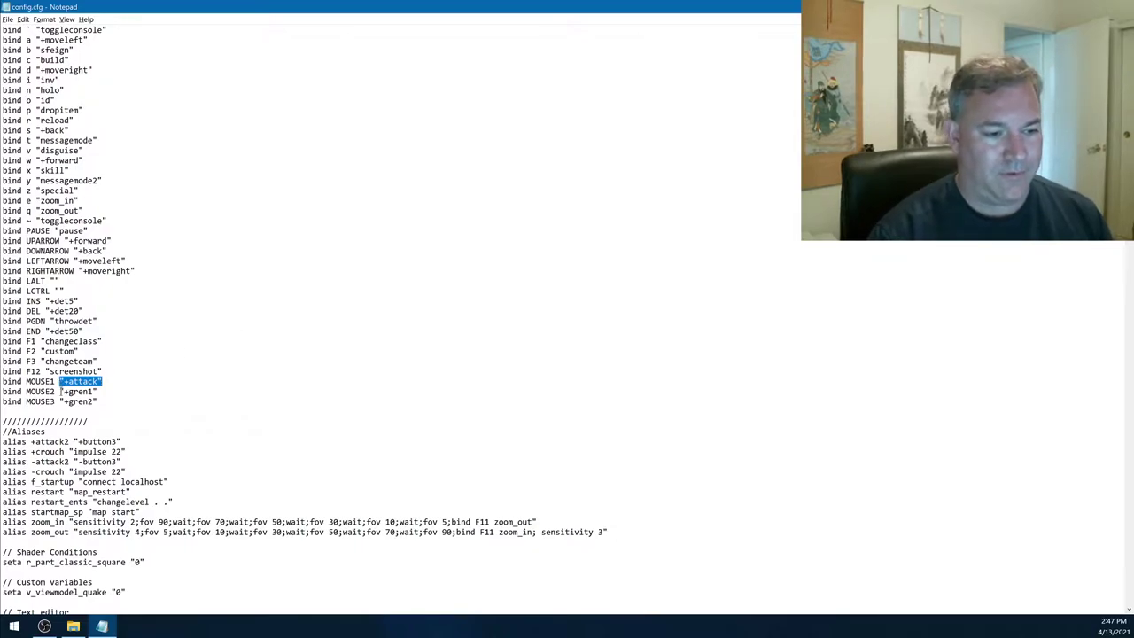
drag(59, 390, 101, 395)
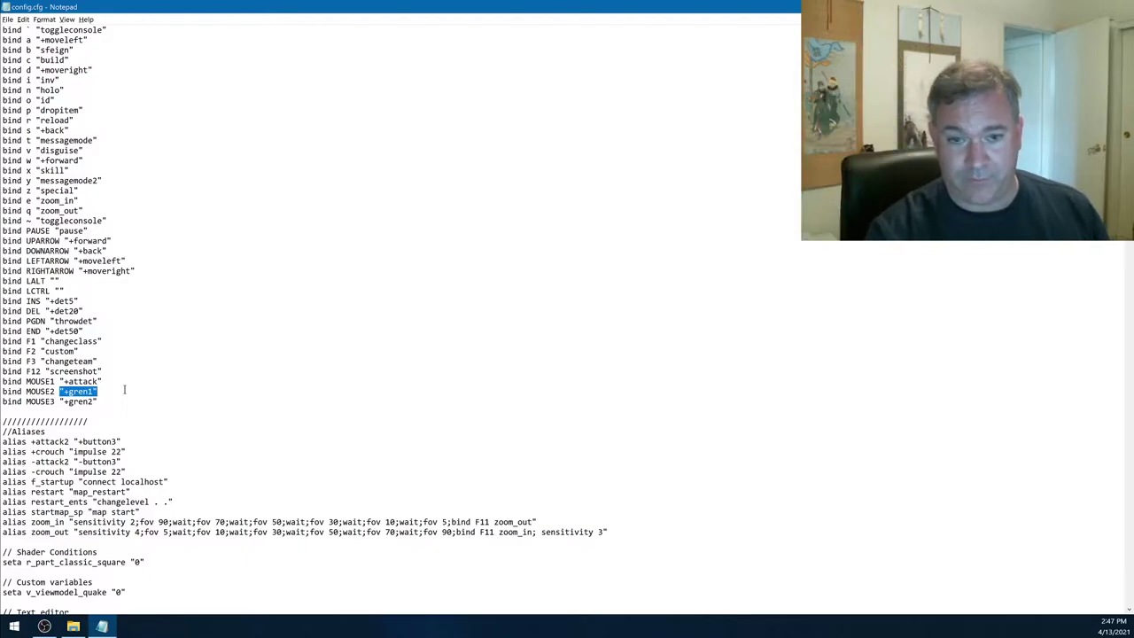
mouse_move(60, 401)
mouse_down()
mouse_move(105, 406)
mouse_move(69, 391)
mouse_up()
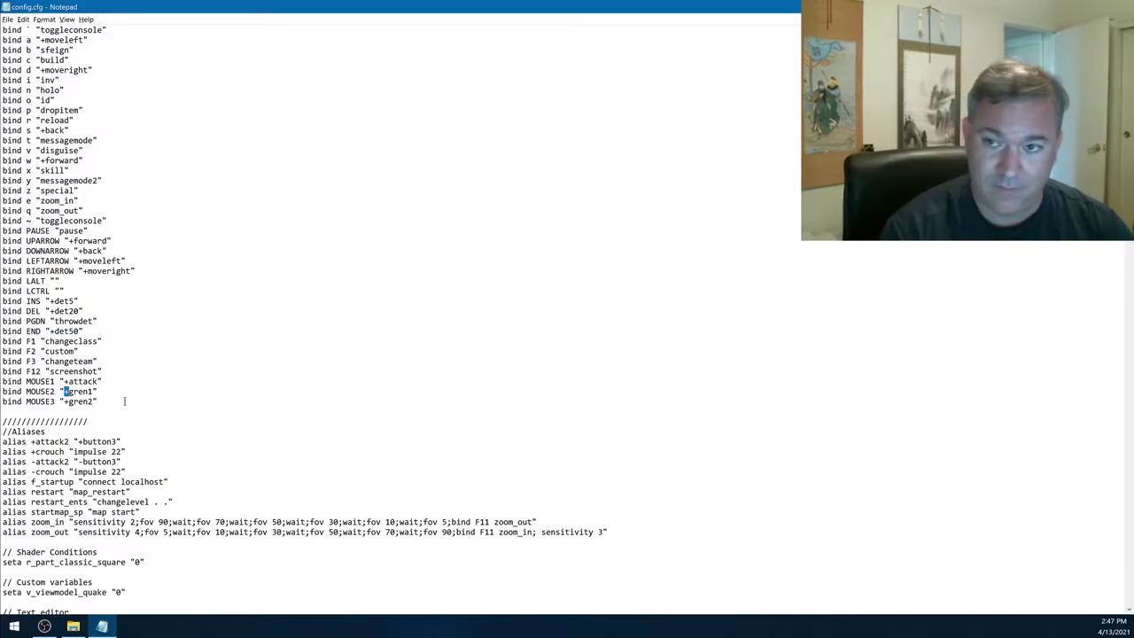
scroll(221, 318, down, 8)
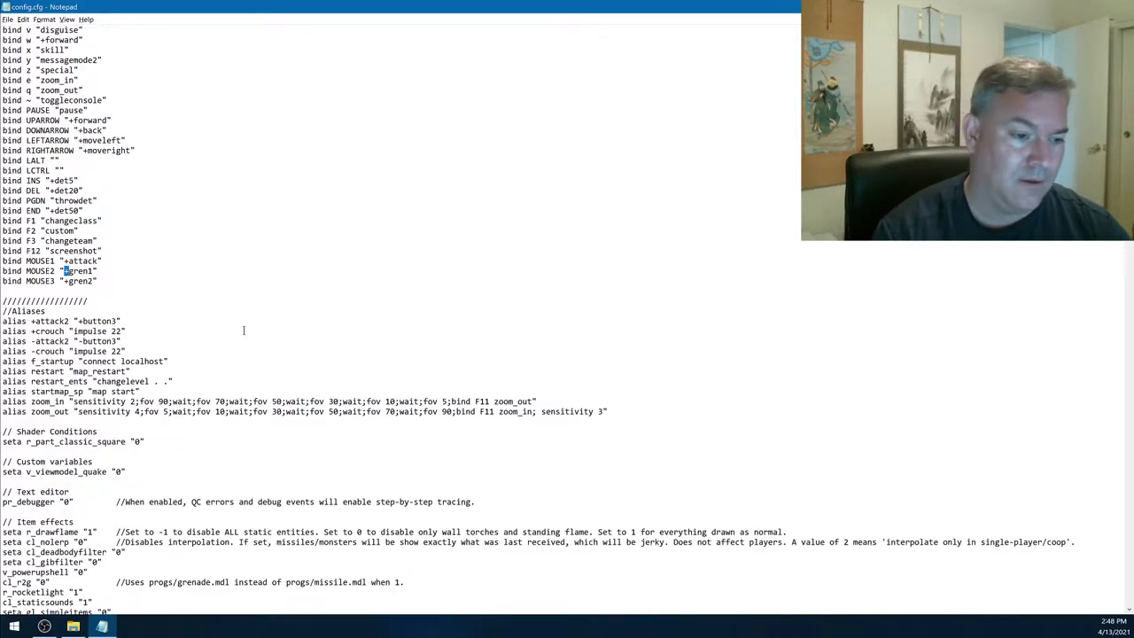
drag(2, 190, 607, 293)
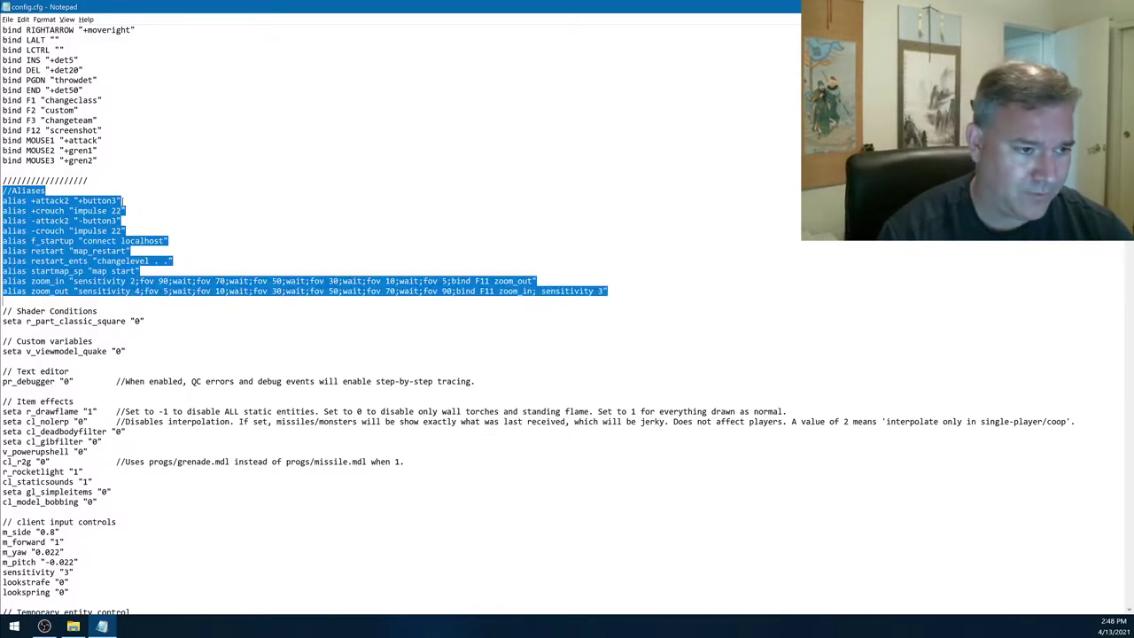
click(89, 195)
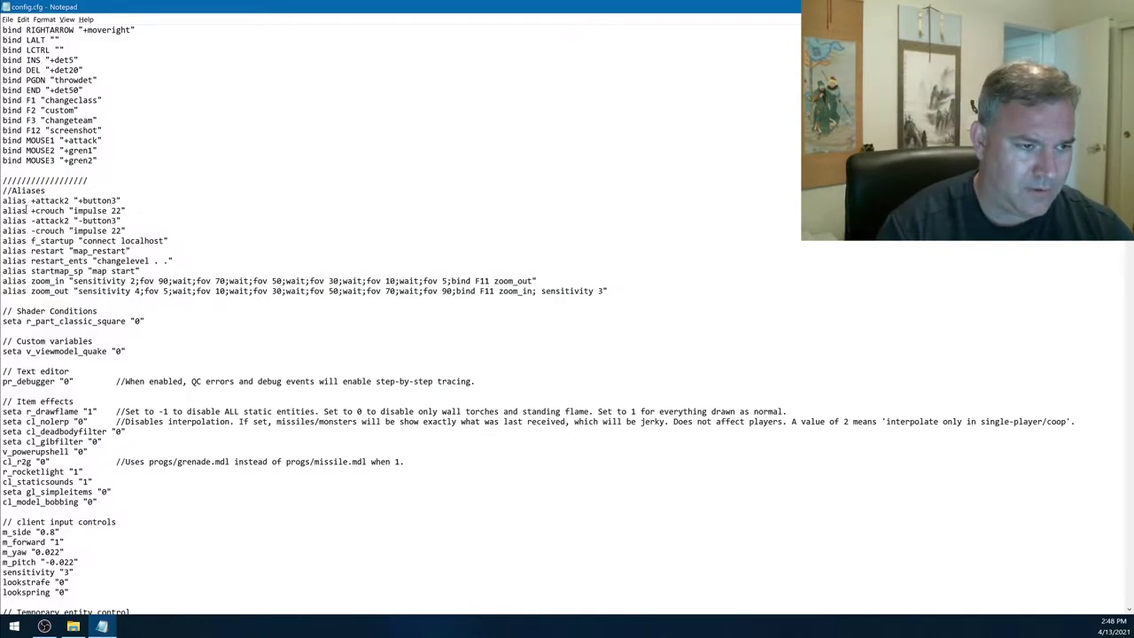
drag(41, 196, 80, 300)
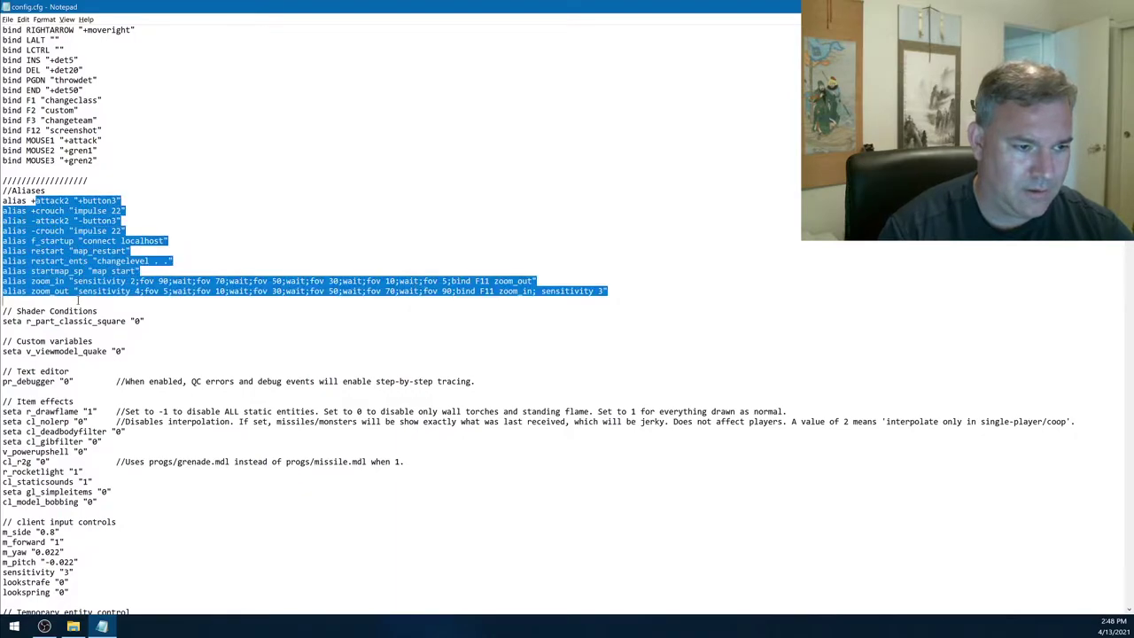
click(79, 300)
scroll(84, 316, down, 4)
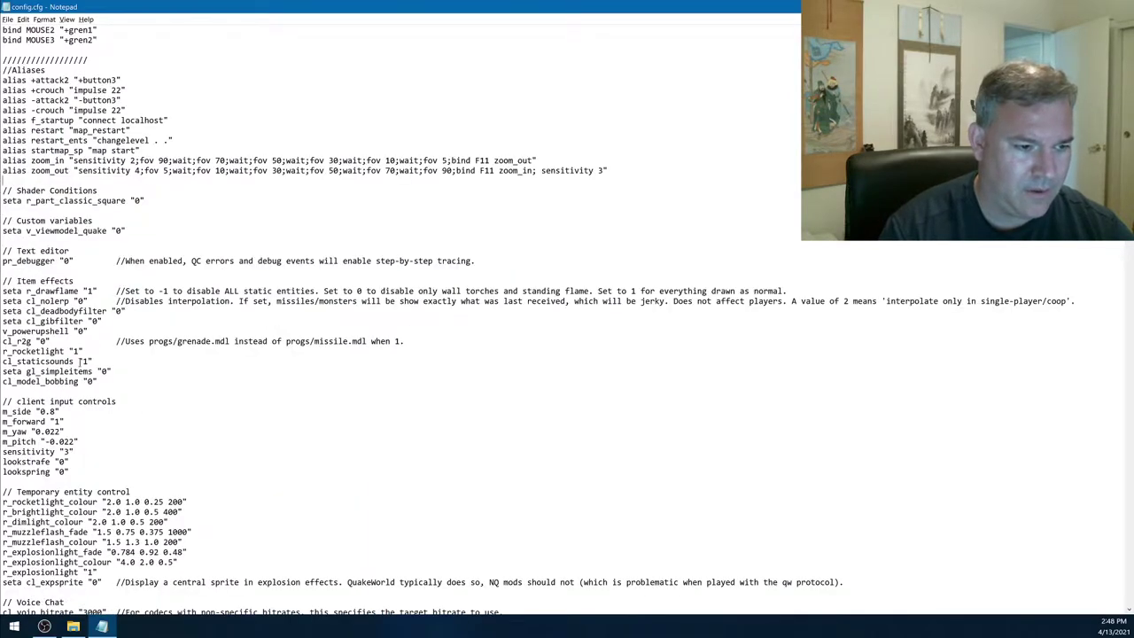
scroll(86, 344, down, 4)
scroll(84, 140, down, 4)
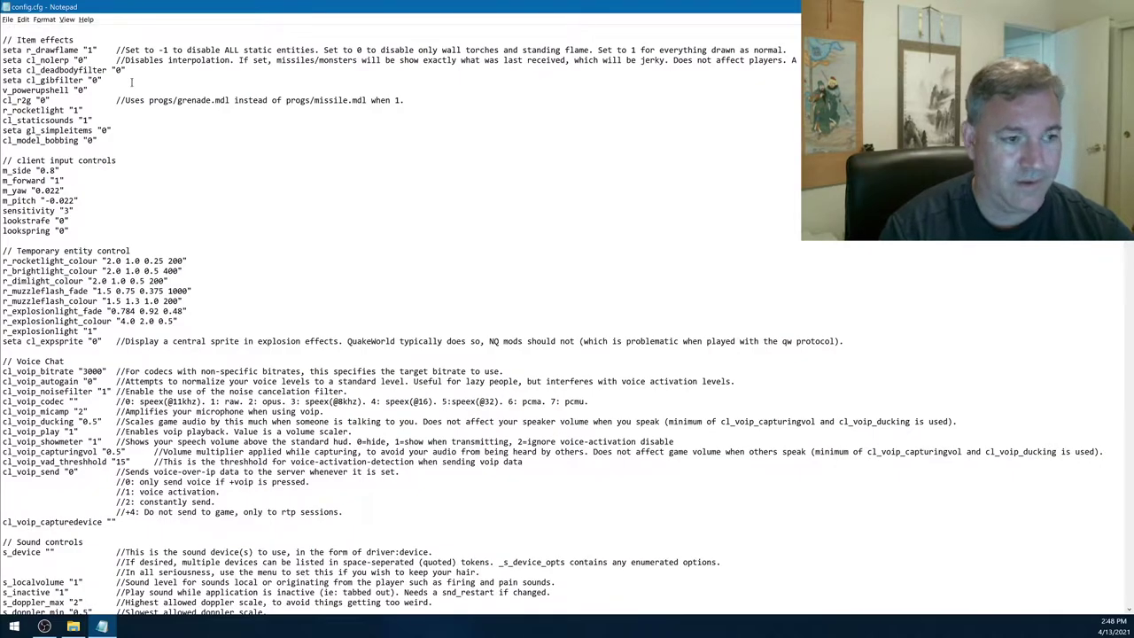
double_click(26, 200)
click(36, 200)
drag(50, 200, 83, 202)
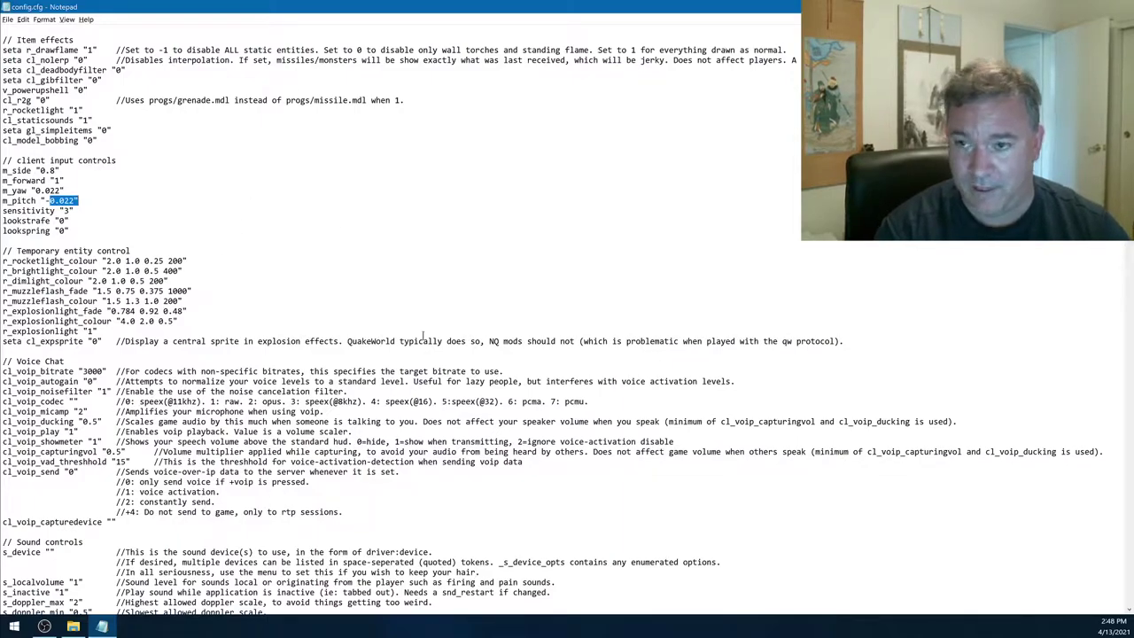
click(43, 200)
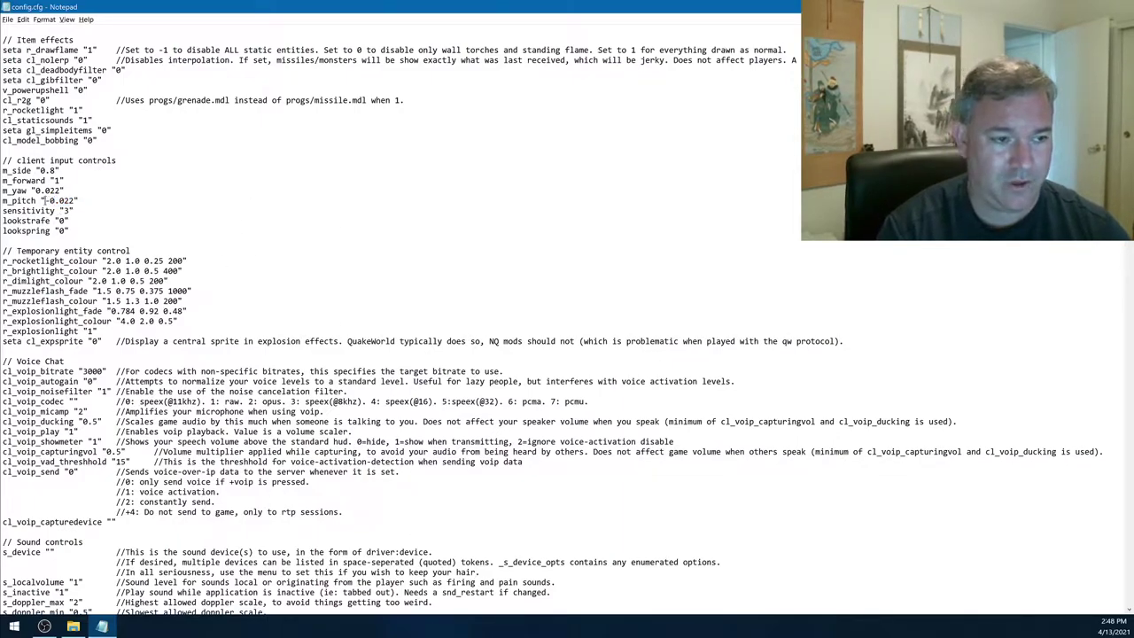
key(shift+Right)
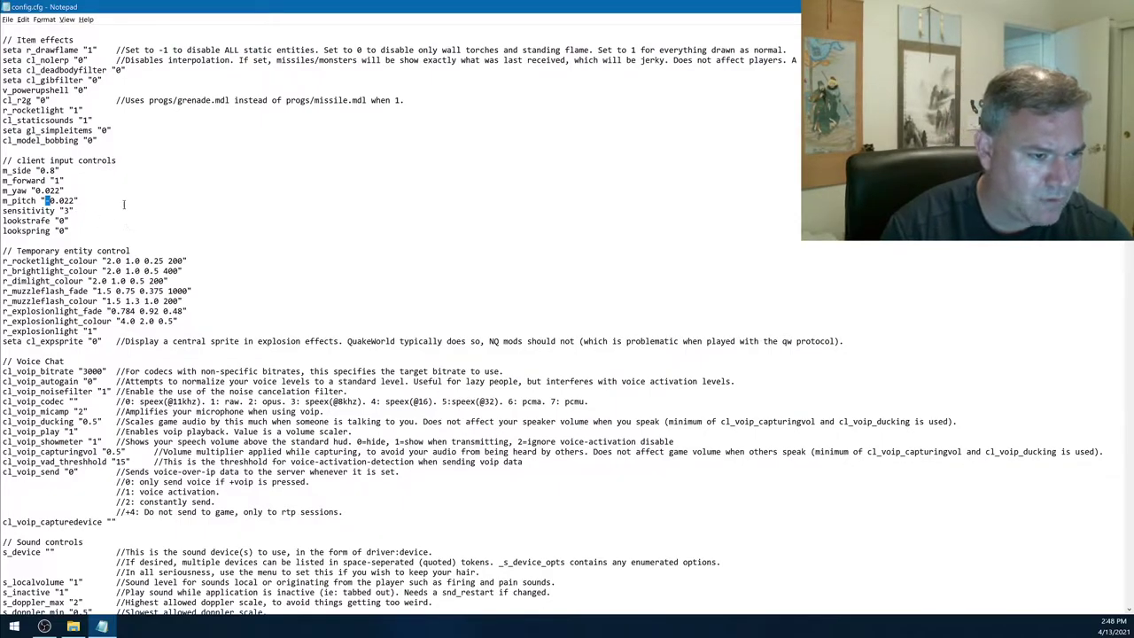
scroll(82, 294, down, 8)
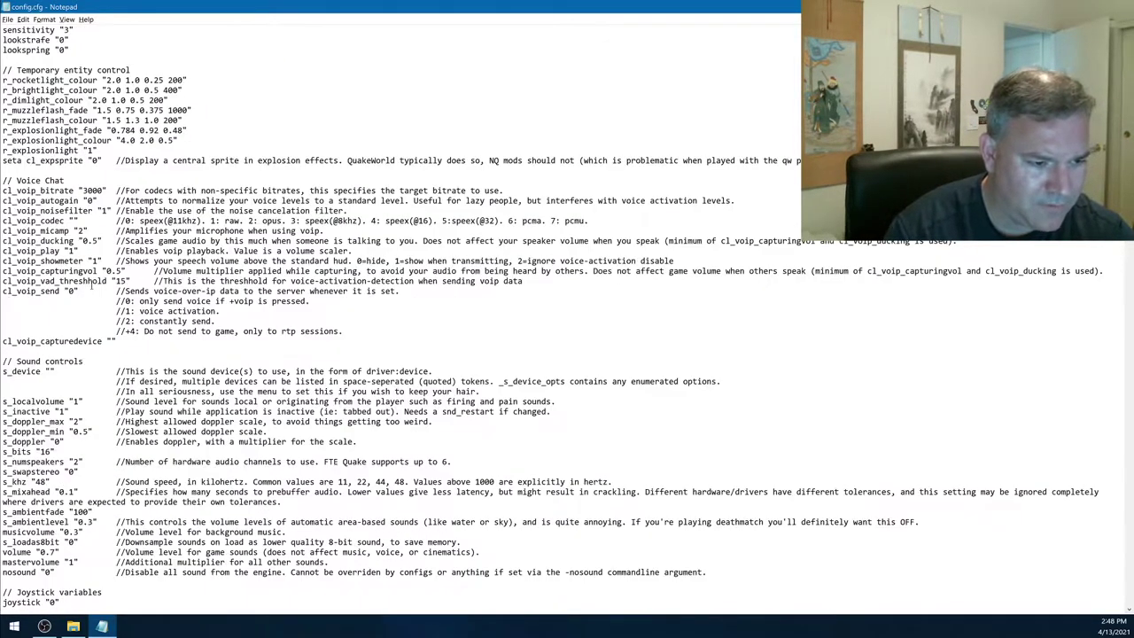
scroll(82, 295, down, 16)
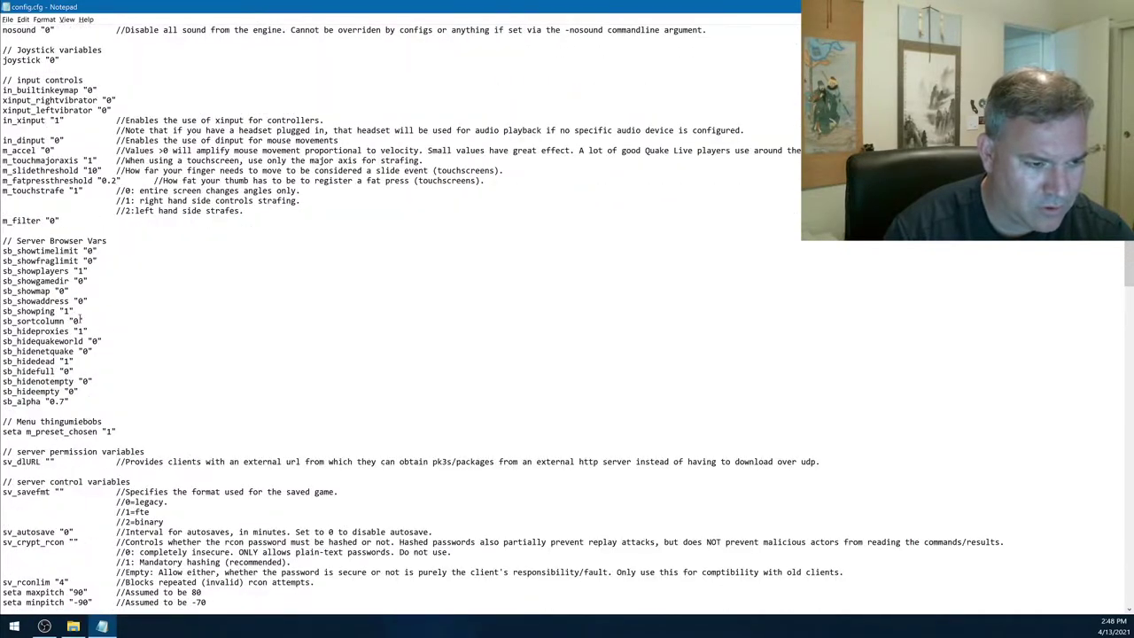
scroll(82, 301, down, 14)
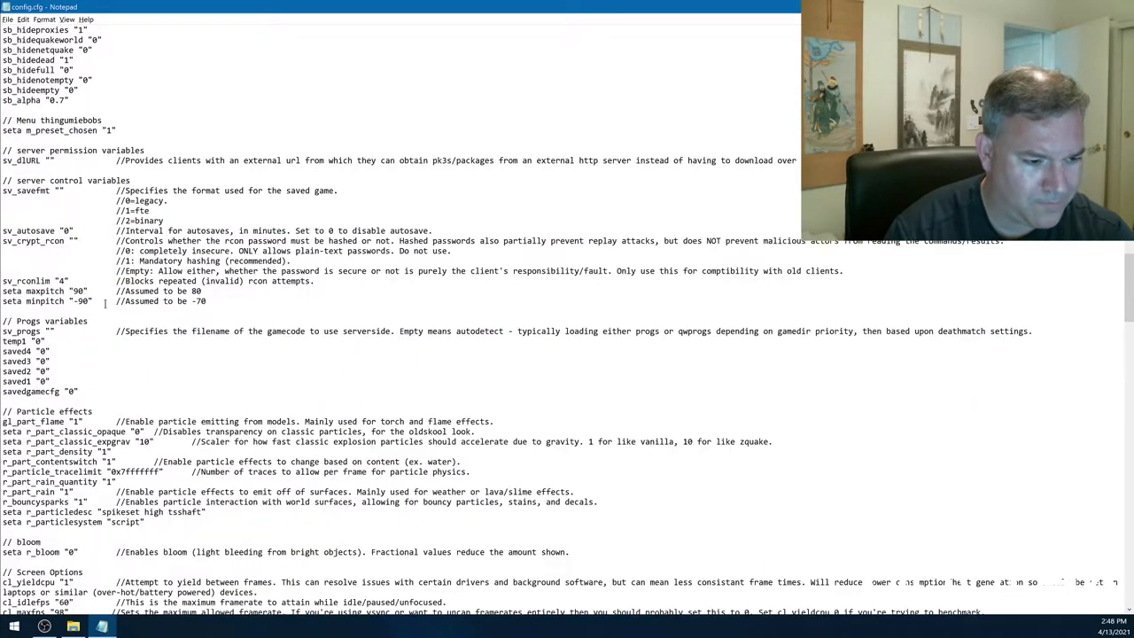
scroll(123, 279, down, 4)
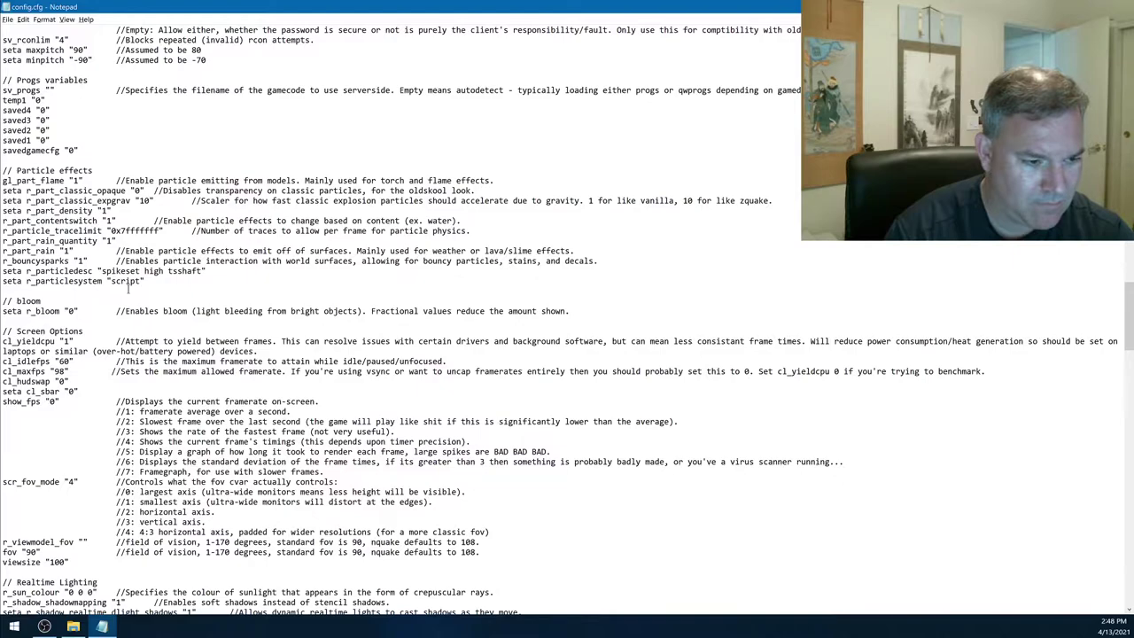
scroll(133, 293, down, 4)
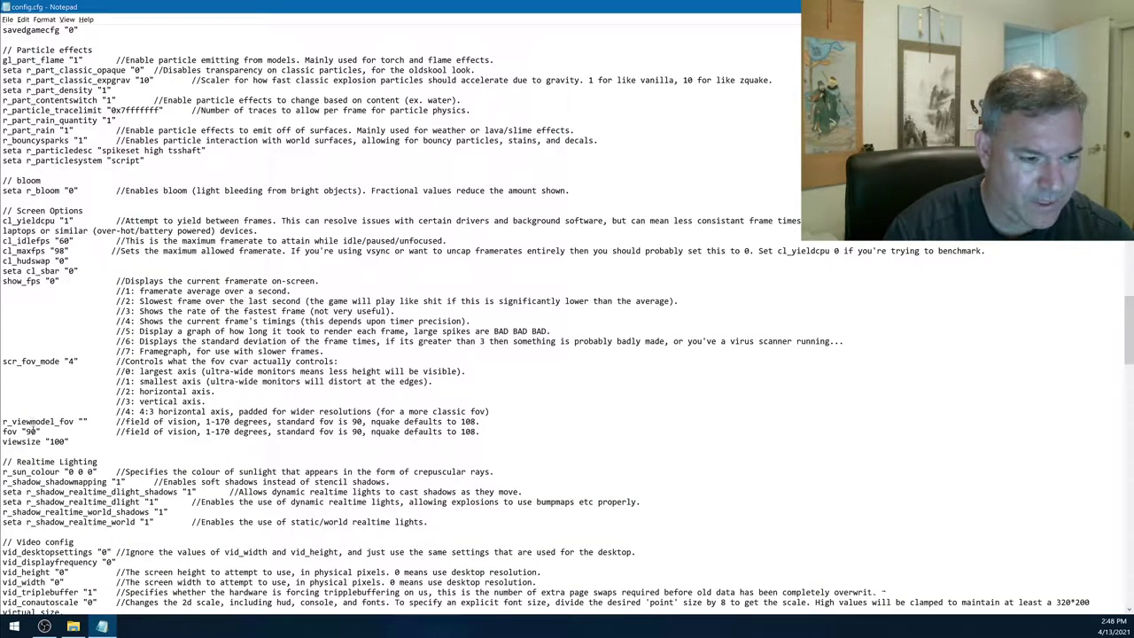
double_click(36, 432)
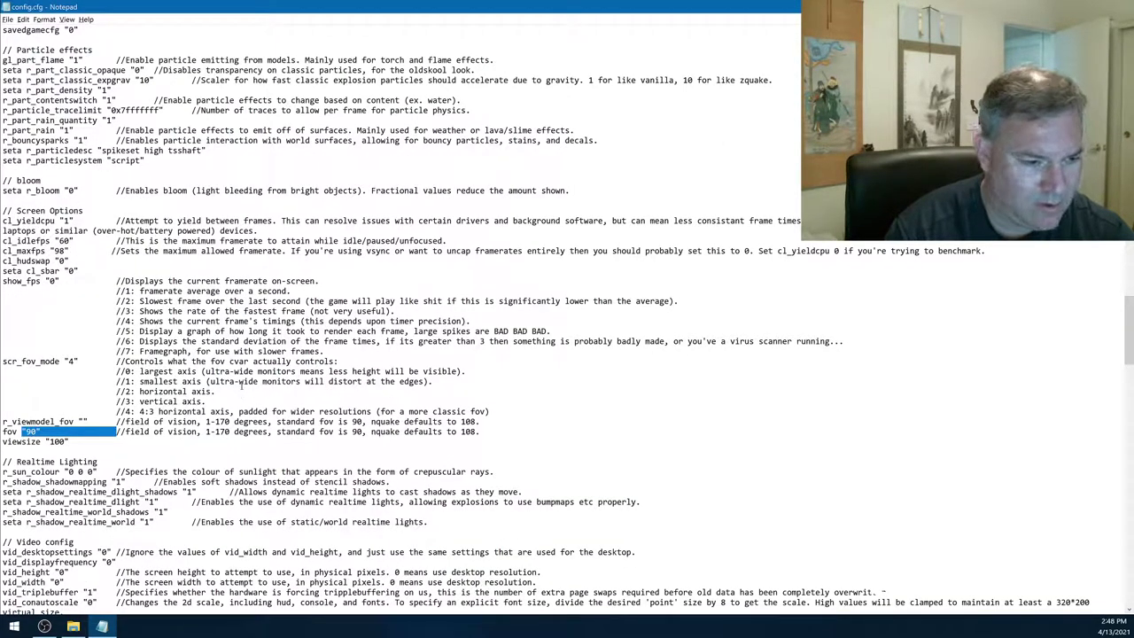
scroll(244, 363, down, 4)
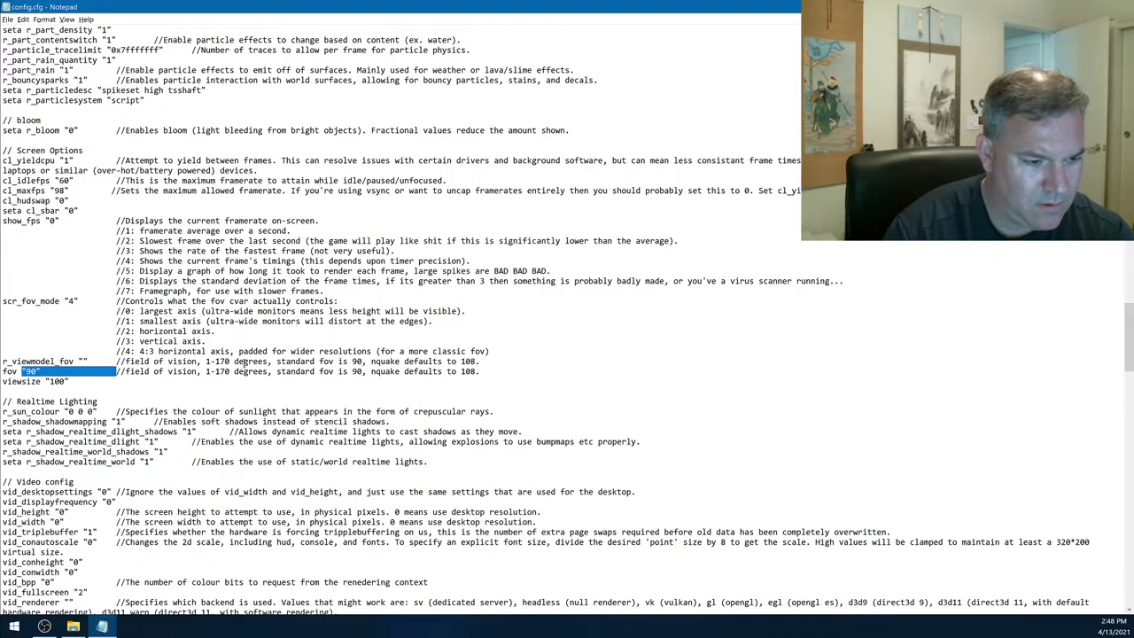
scroll(261, 351, down, 4)
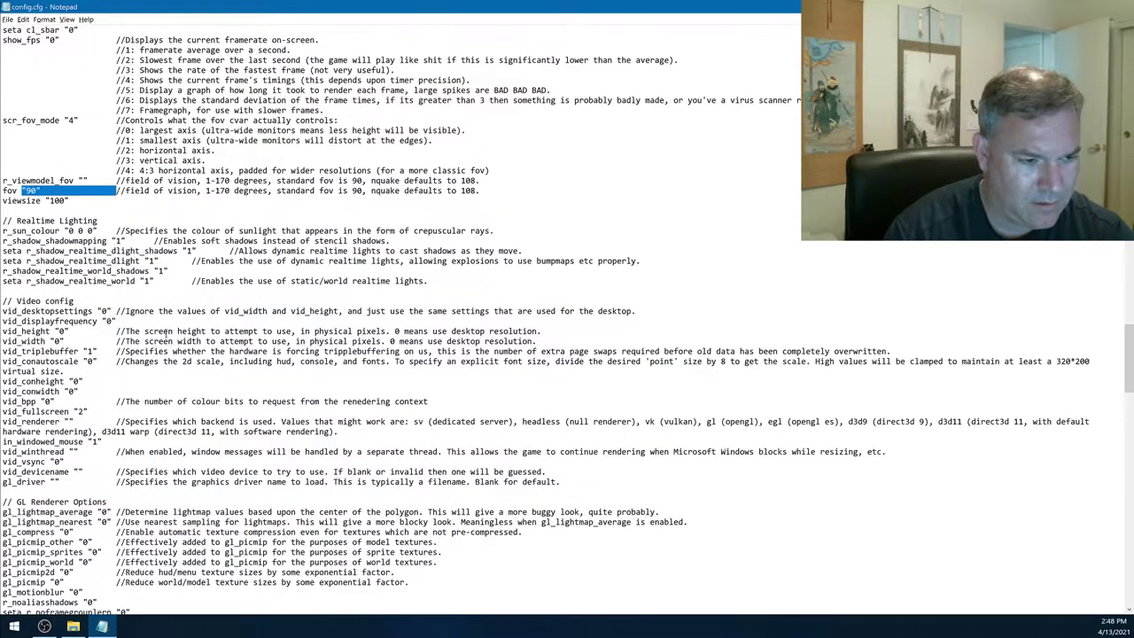
scroll(168, 328, down, 14)
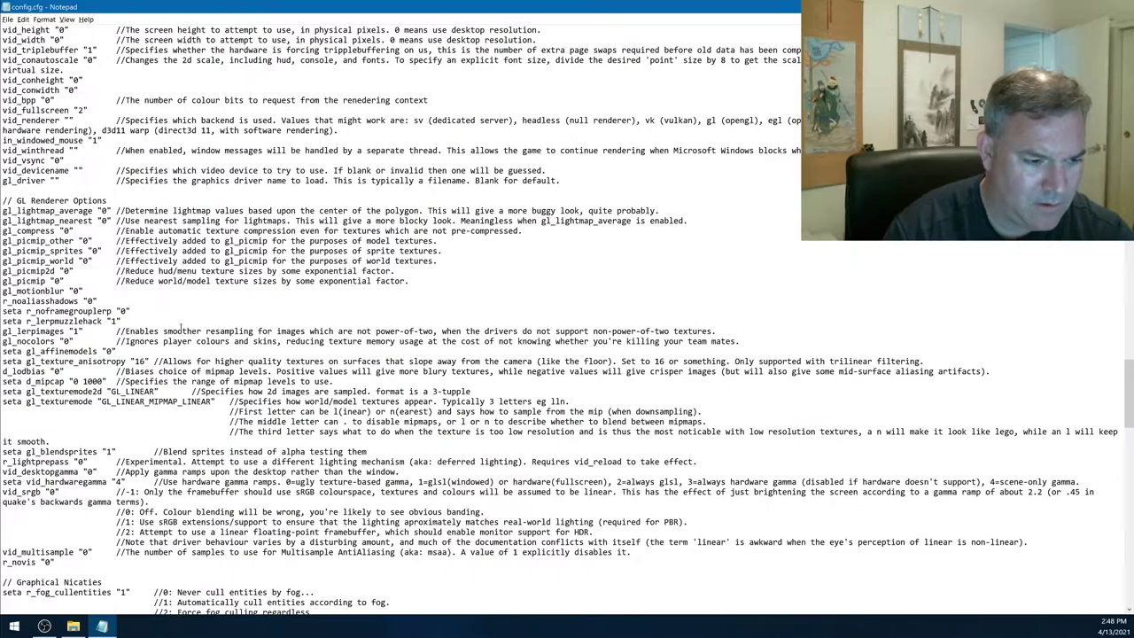
scroll(175, 323, down, 4)
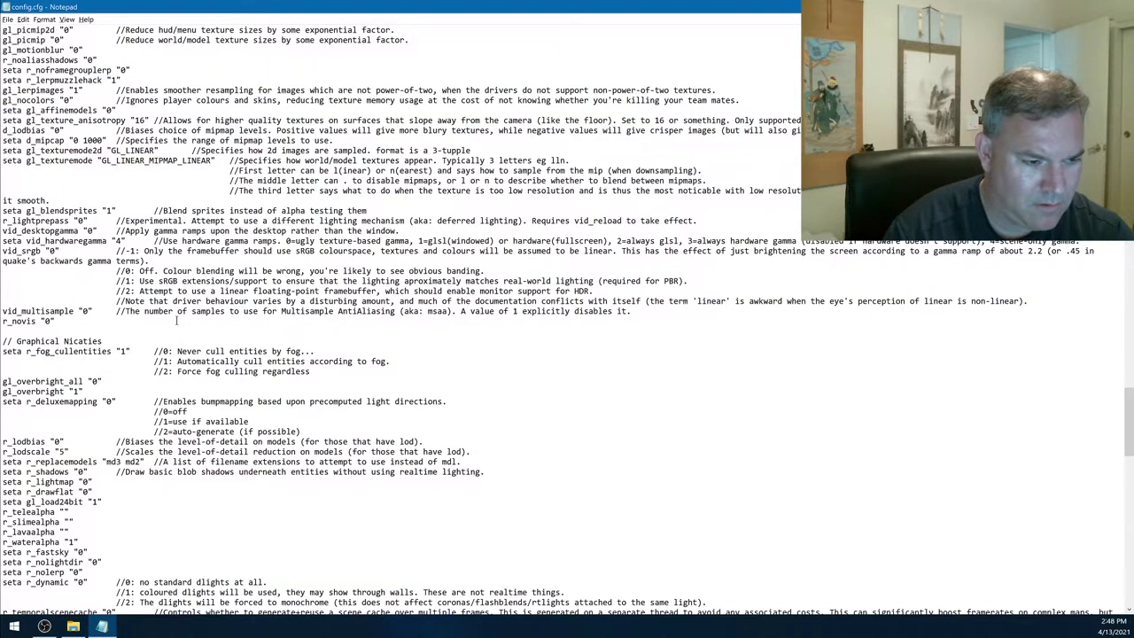
scroll(177, 322, down, 6)
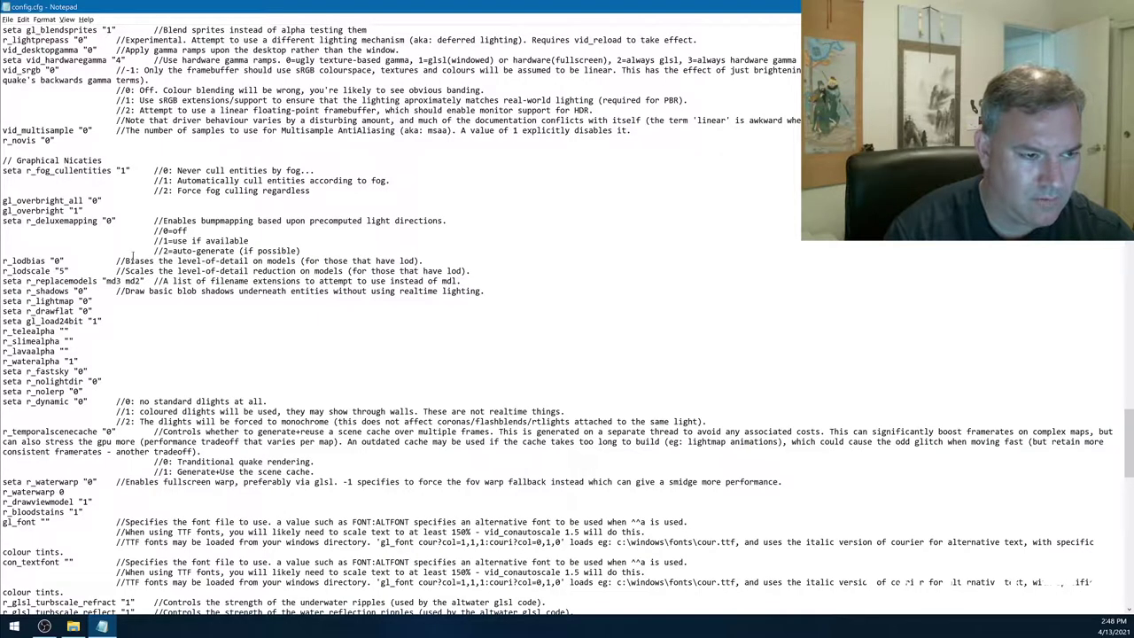
scroll(164, 322, down, 6)
scroll(163, 317, down, 20)
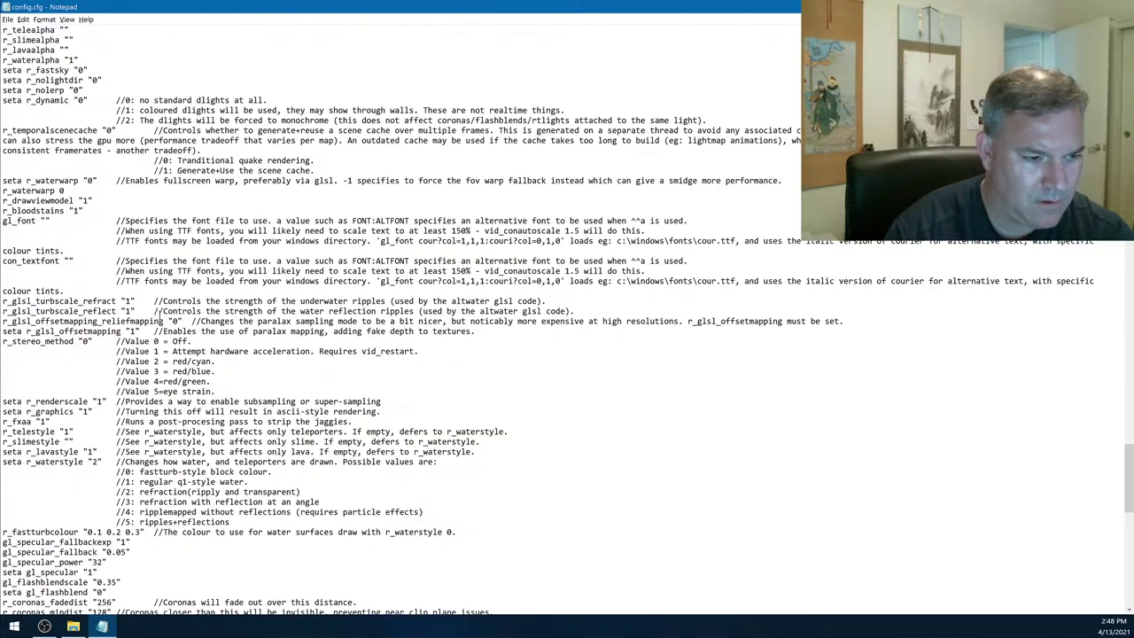
scroll(162, 390, down, 10)
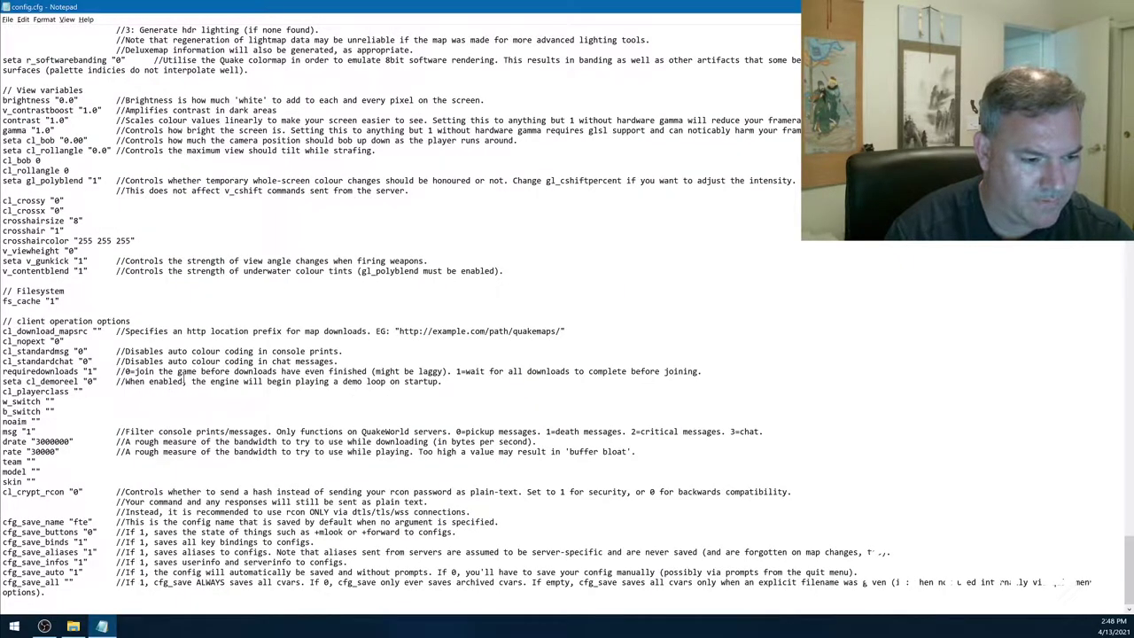
scroll(184, 381, up, 20)
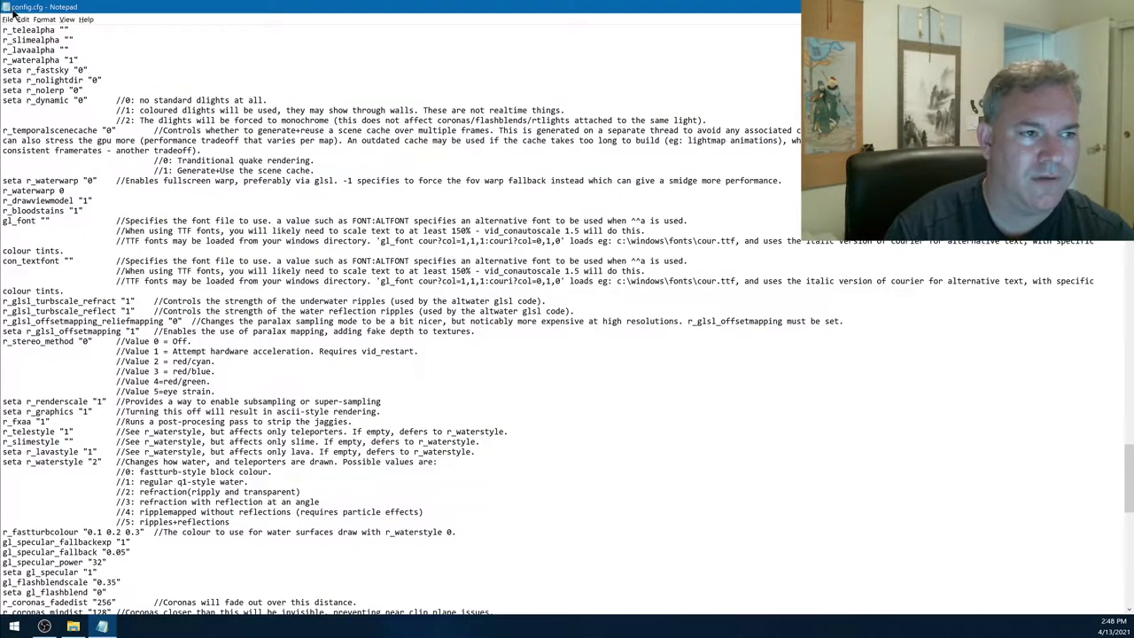
- Close config.cfg and open cpserver.cfg from the fortress folder in Notepad
double_click(6, 9)
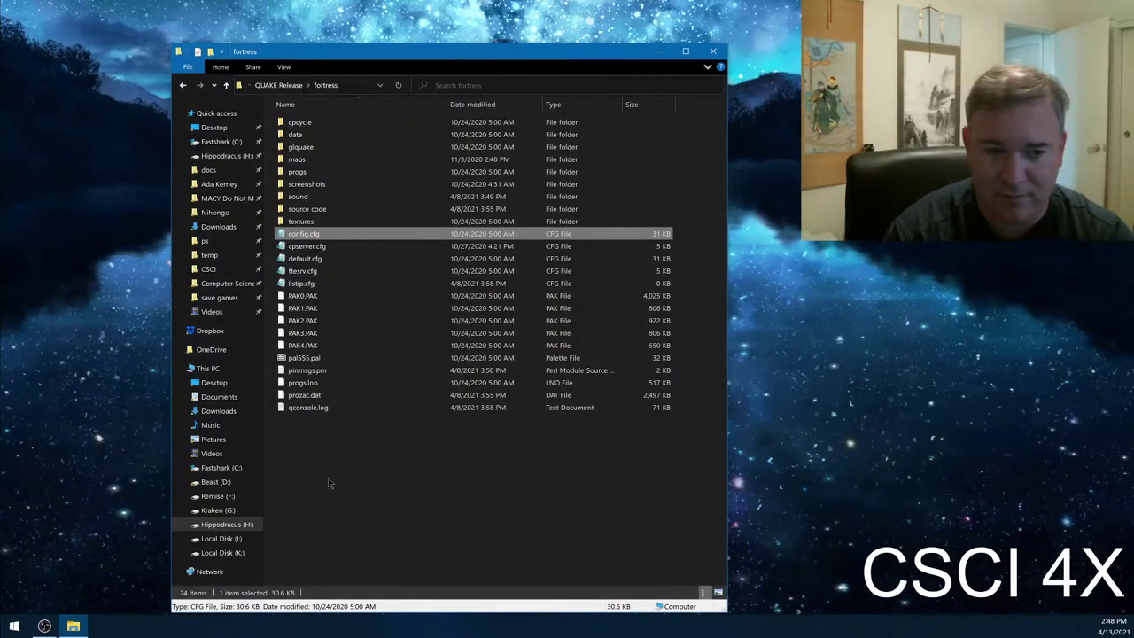
click(329, 257)
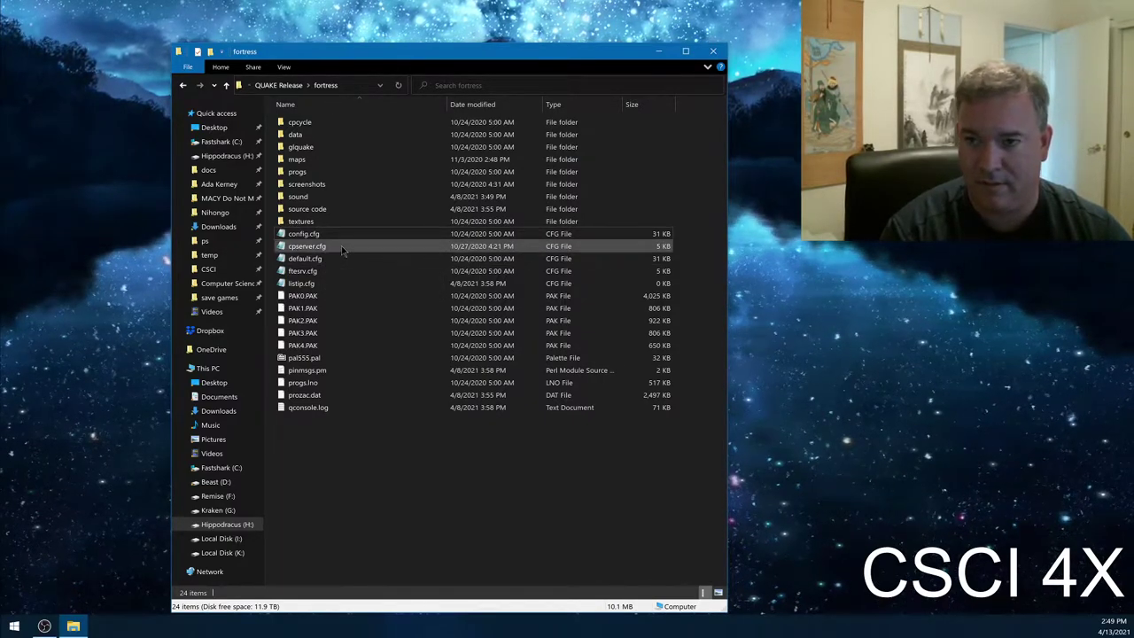
click(341, 246)
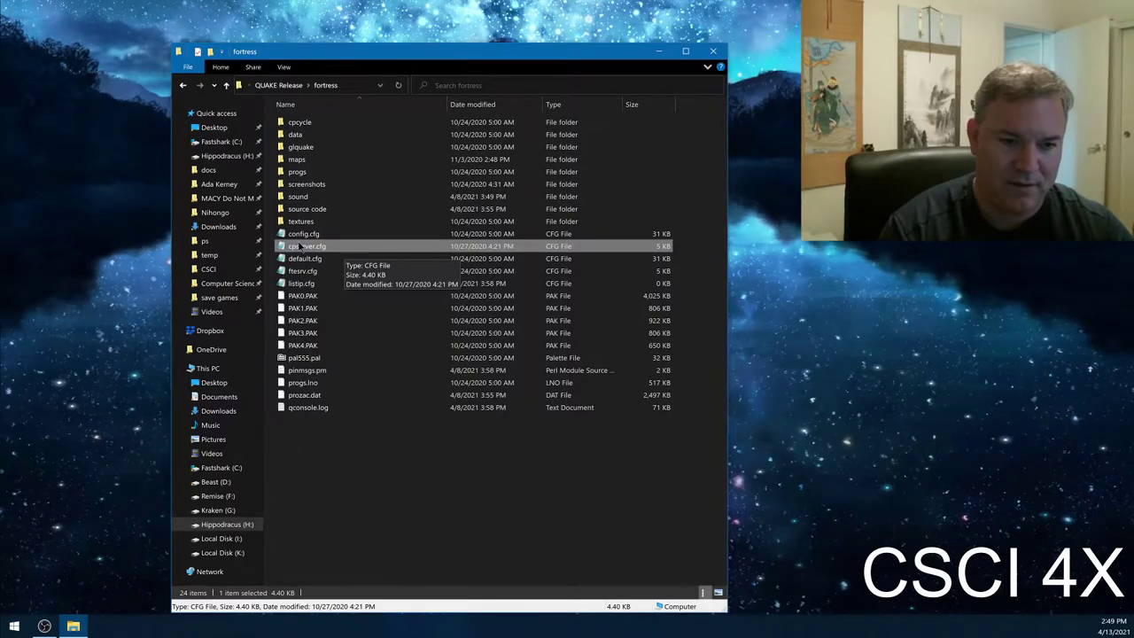
double_click(301, 251)
drag(364, 224, 278, 89)
drag(215, 123, 348, 124)
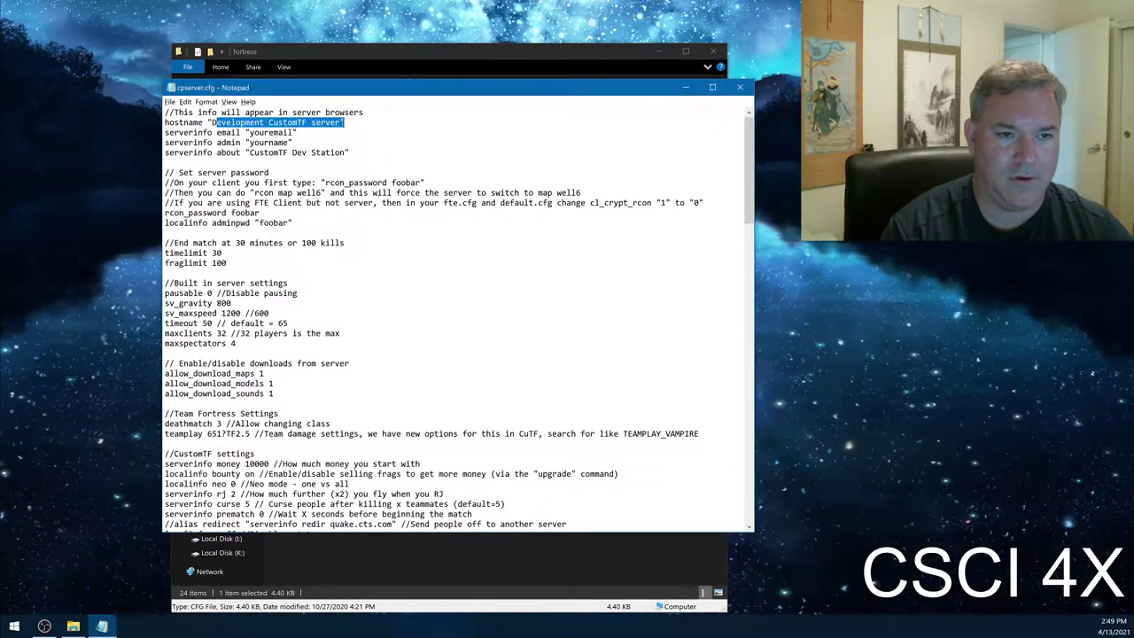
drag(249, 153, 346, 152)
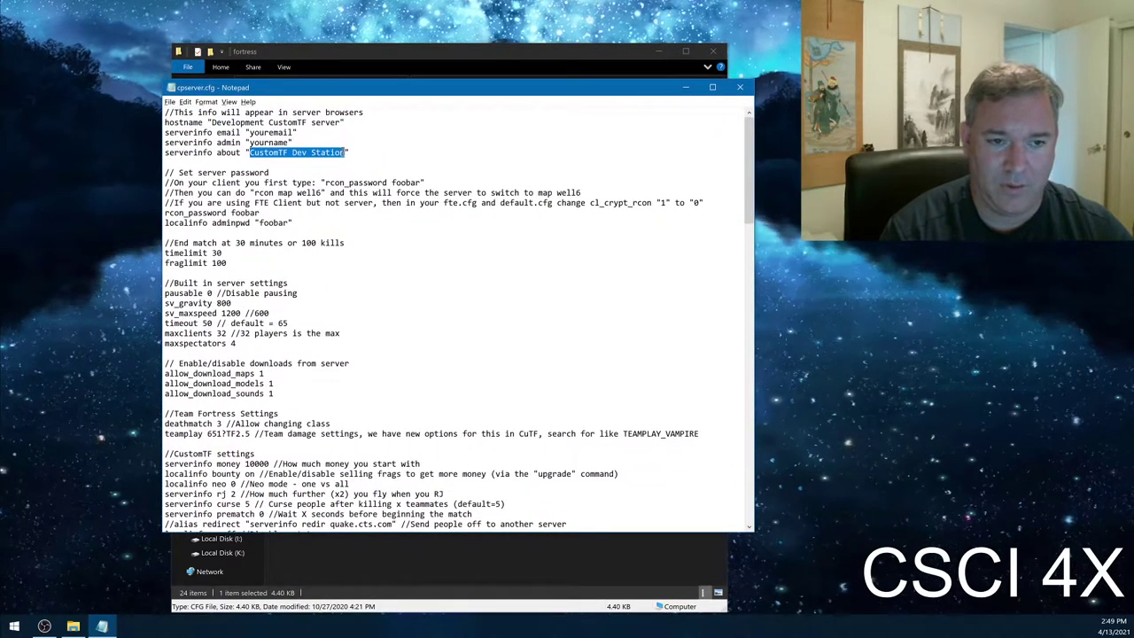
click(306, 154)
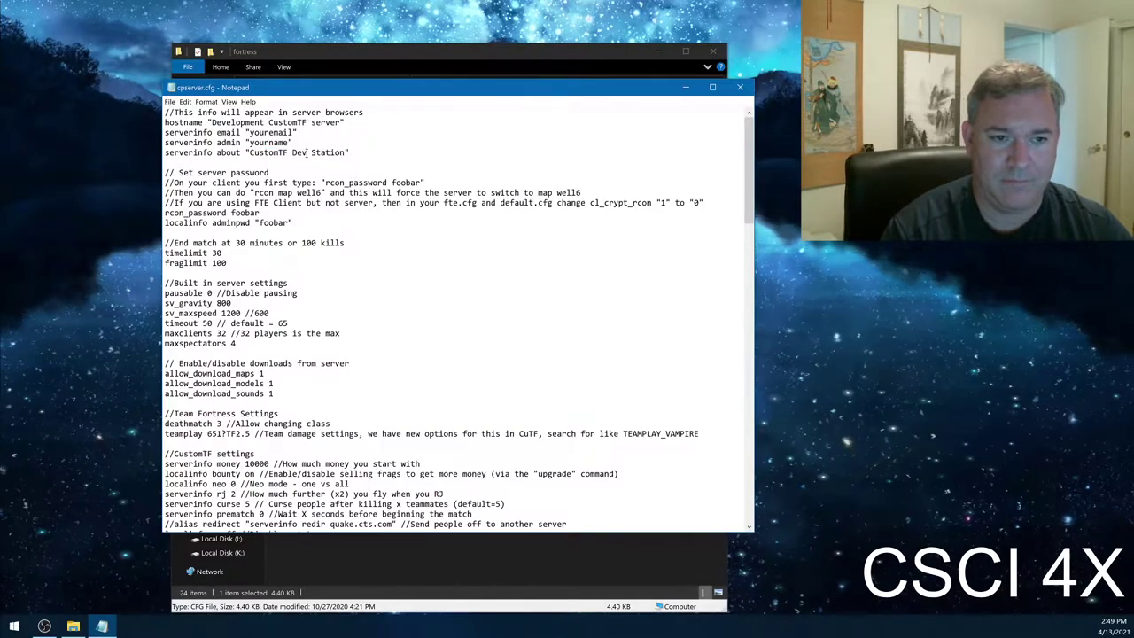
drag(274, 152, 347, 152)
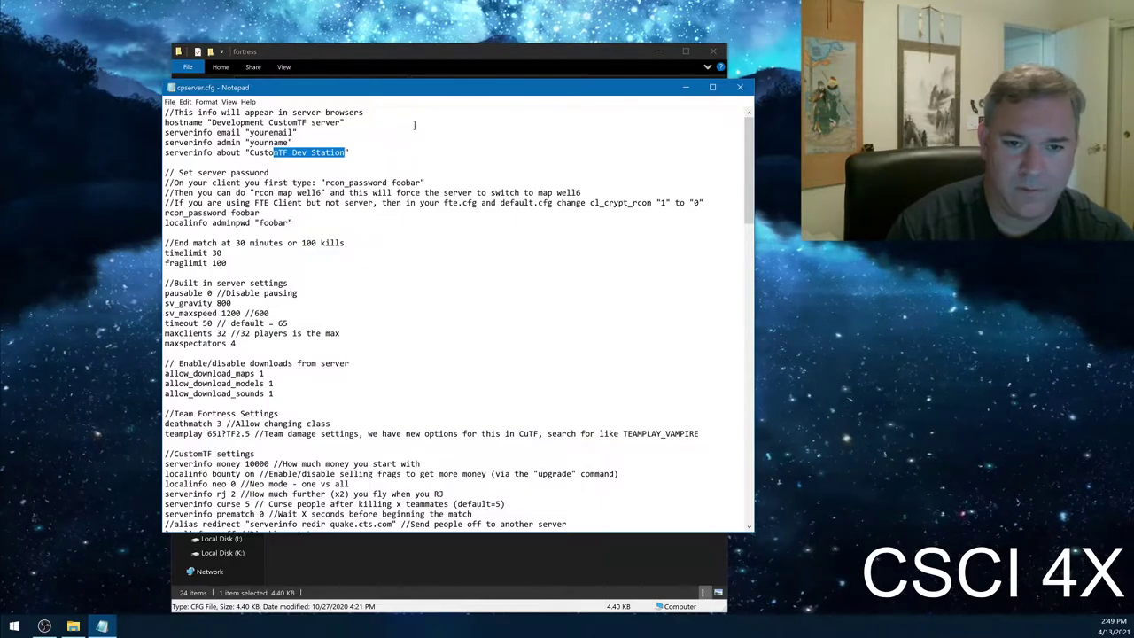
double_click(280, 222)
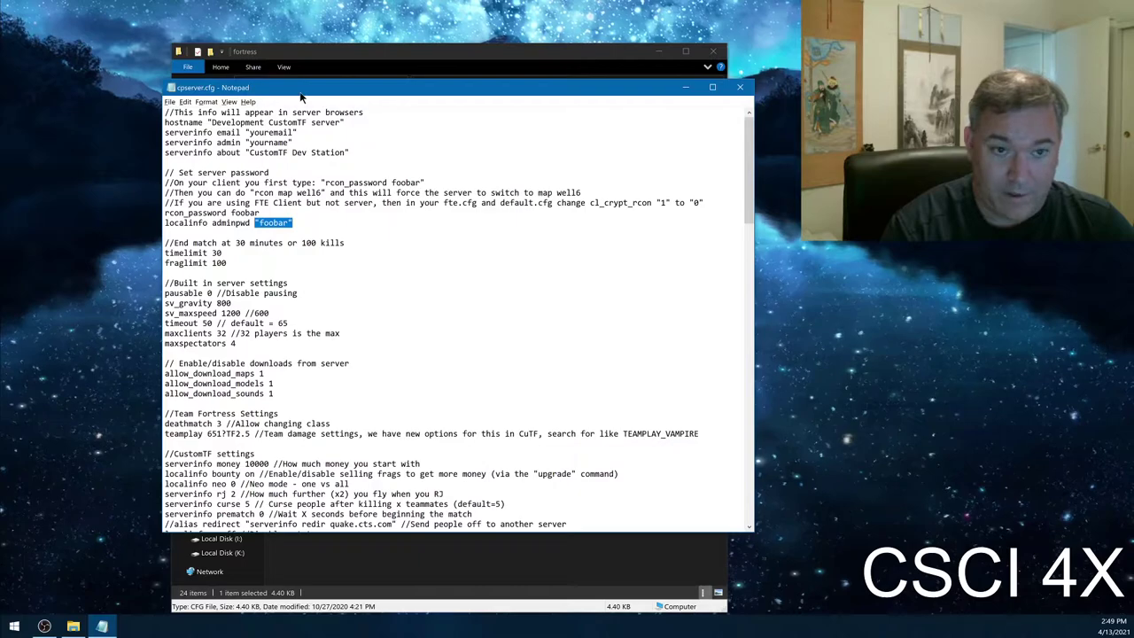
drag(302, 94, 600, 175)
- Re-enter fortress via QUAKE Release, select cpserver.cfg, and mark the admin password value in Notepad
drag(377, 55, 272, 40)
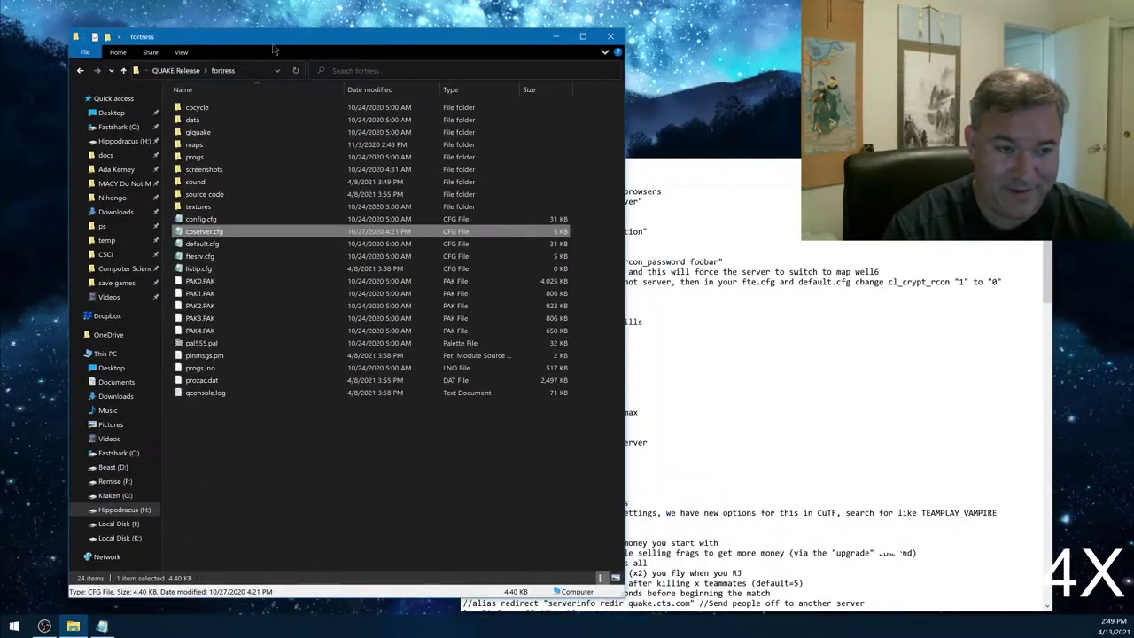
click(176, 71)
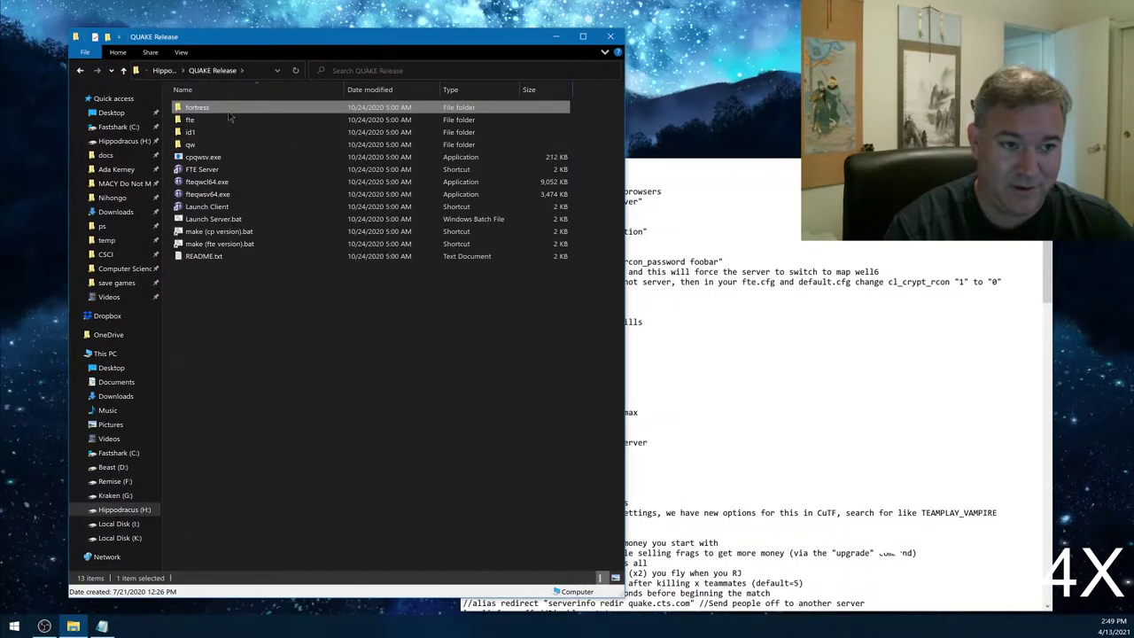
double_click(227, 119)
click(209, 231)
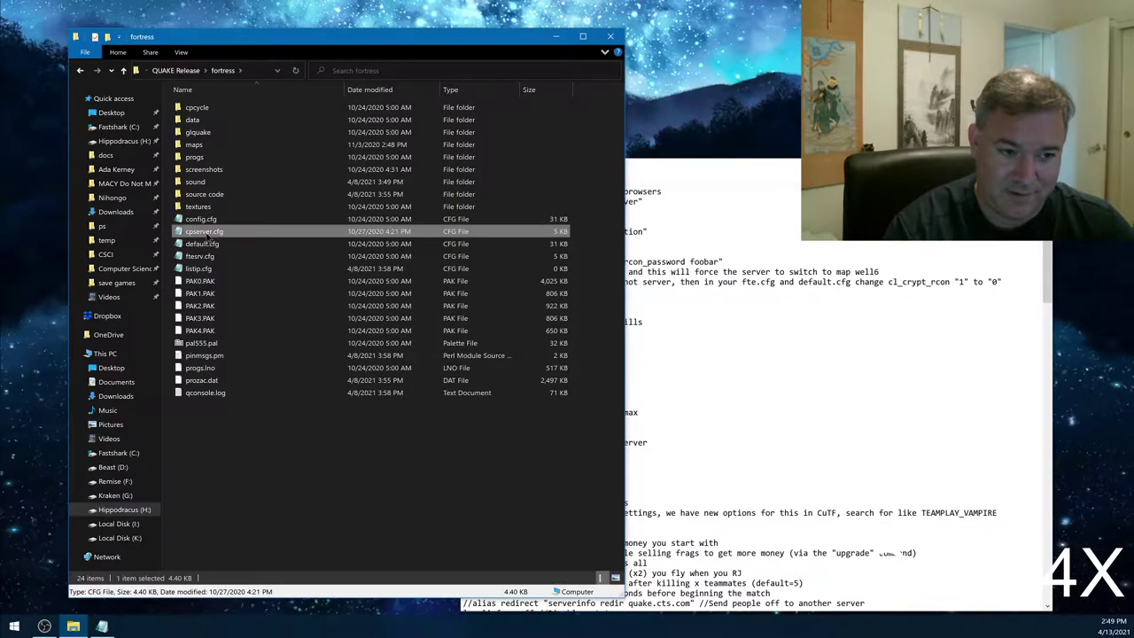
click(709, 166)
drag(553, 301, 590, 301)
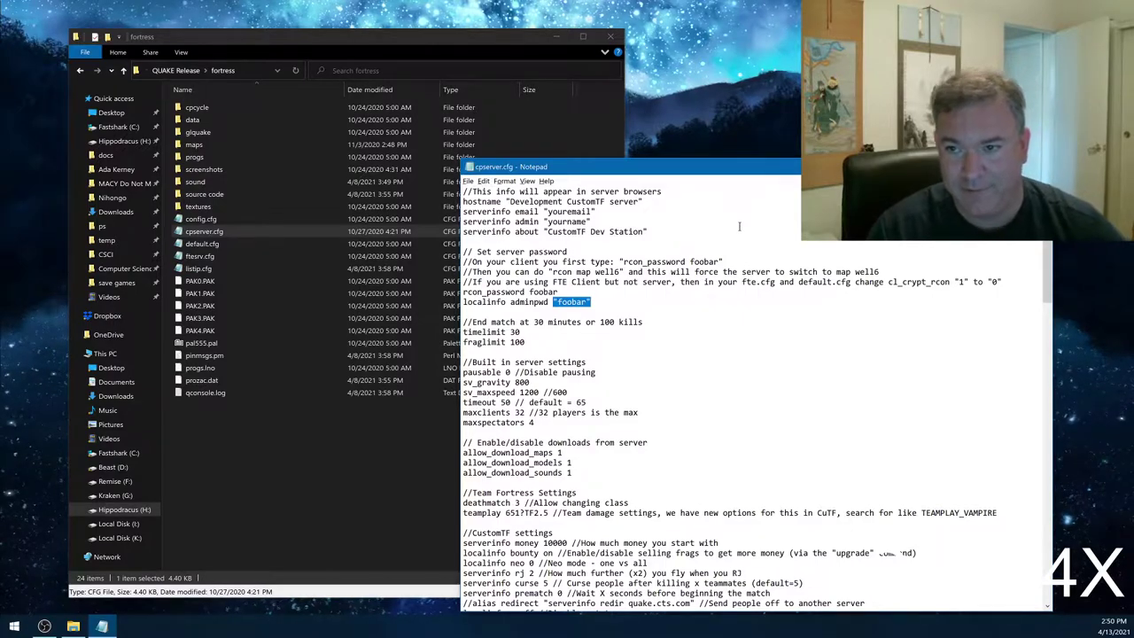
key(Down)
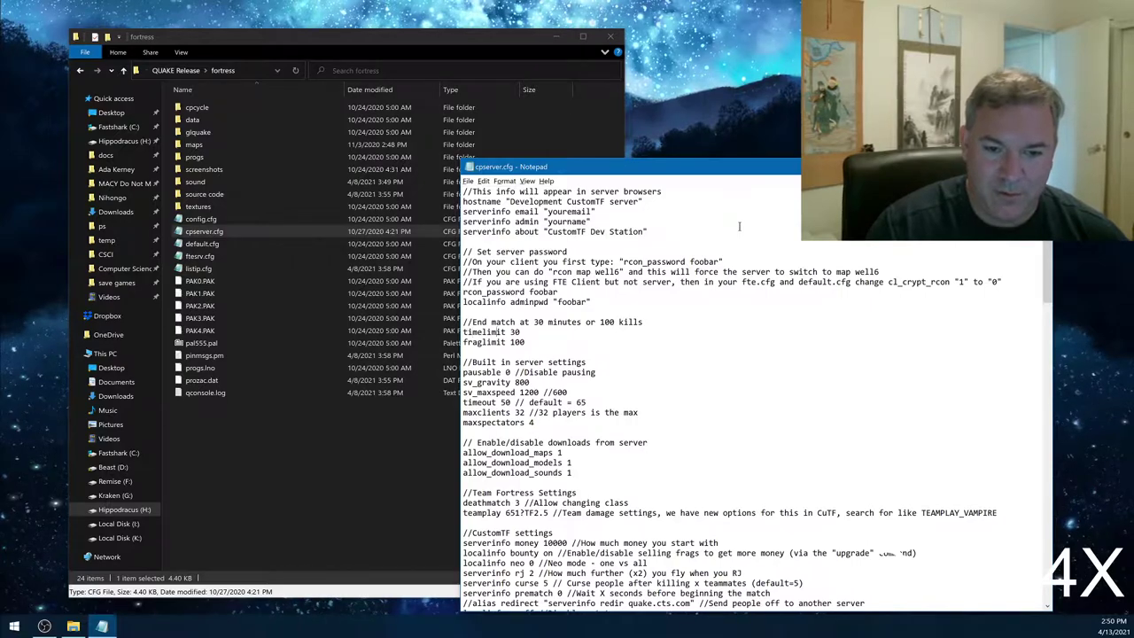
key(Down)
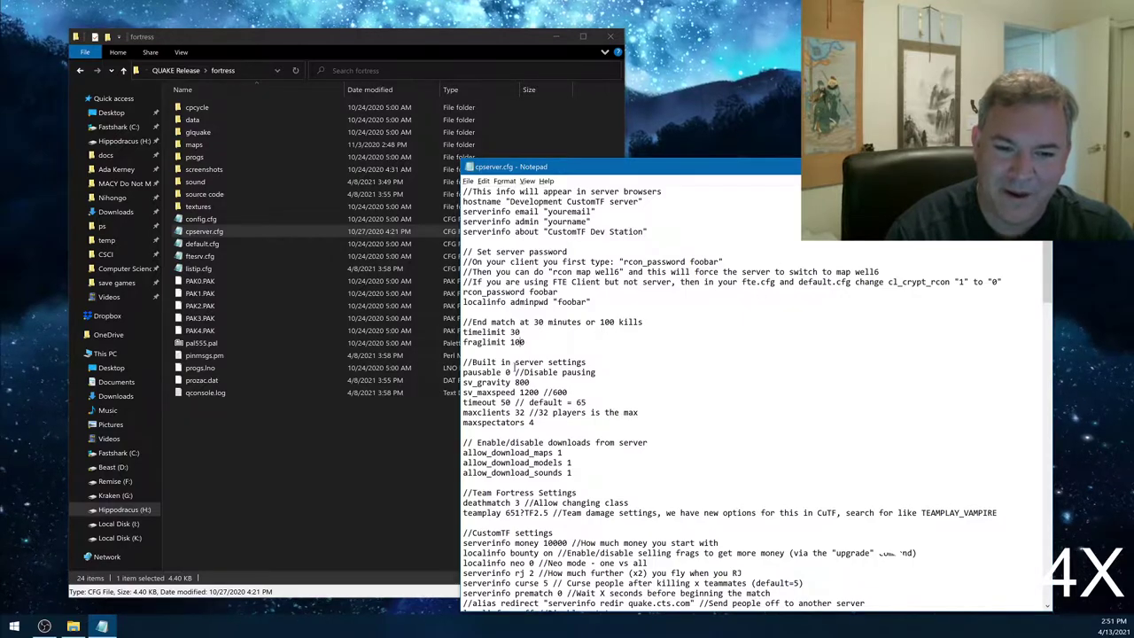
drag(538, 390, 542, 363)
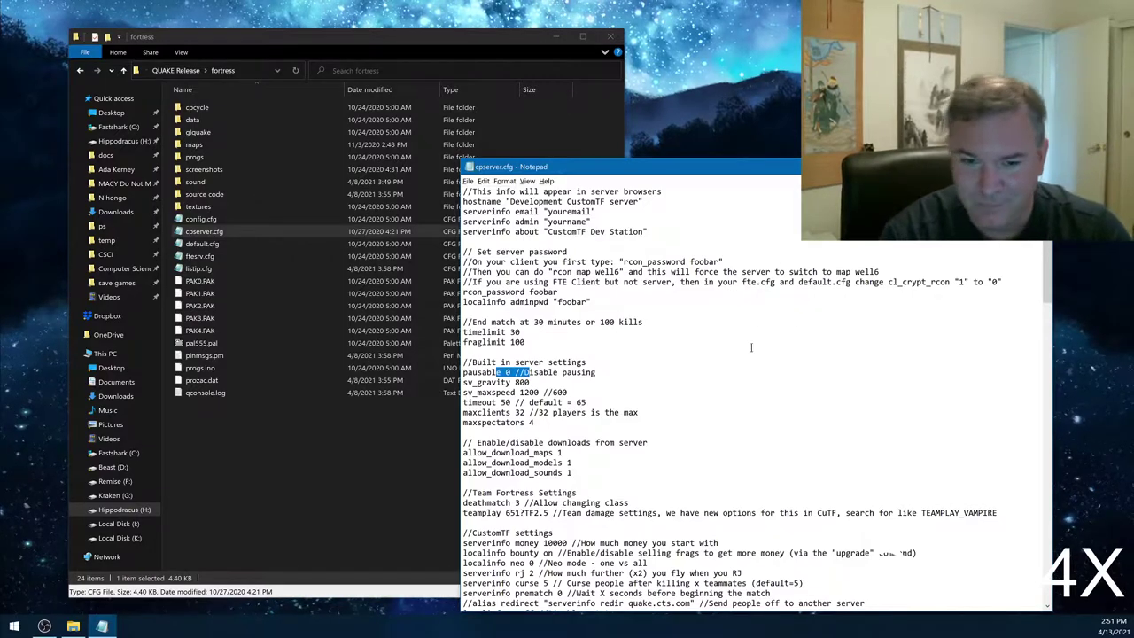
click(497, 392)
double_click(523, 382)
double_click(529, 392)
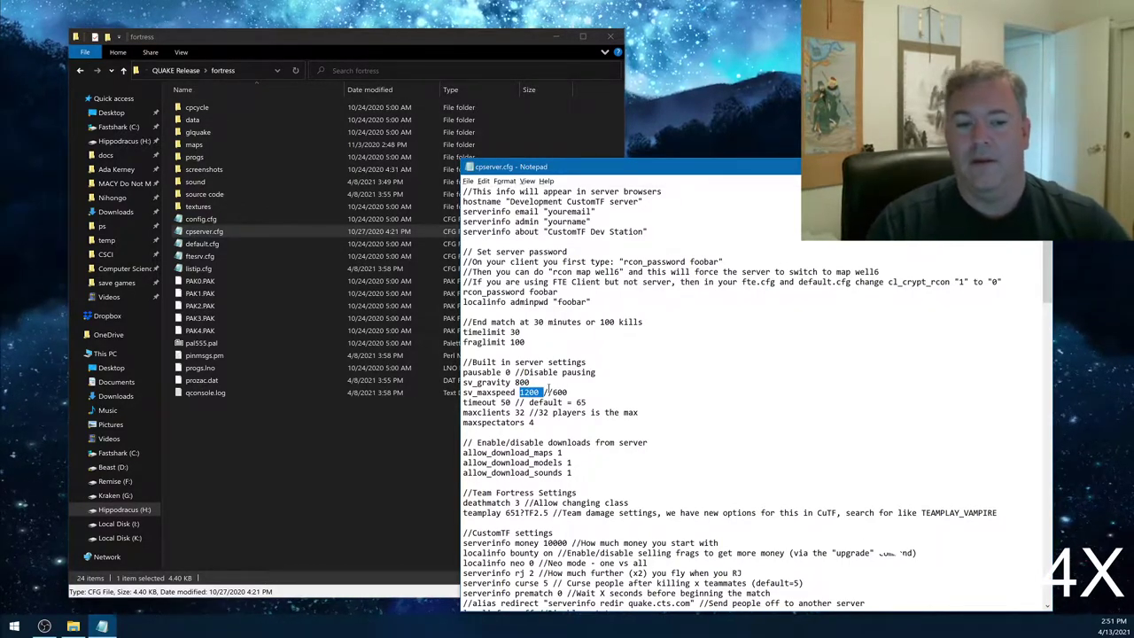
double_click(504, 402)
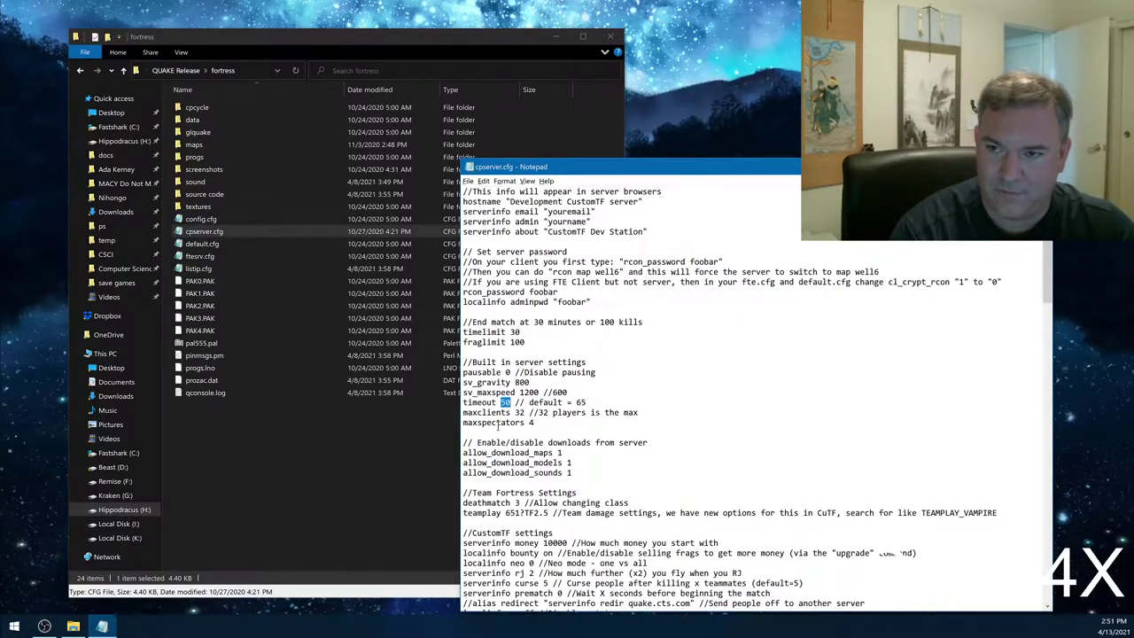
drag(514, 413, 530, 413)
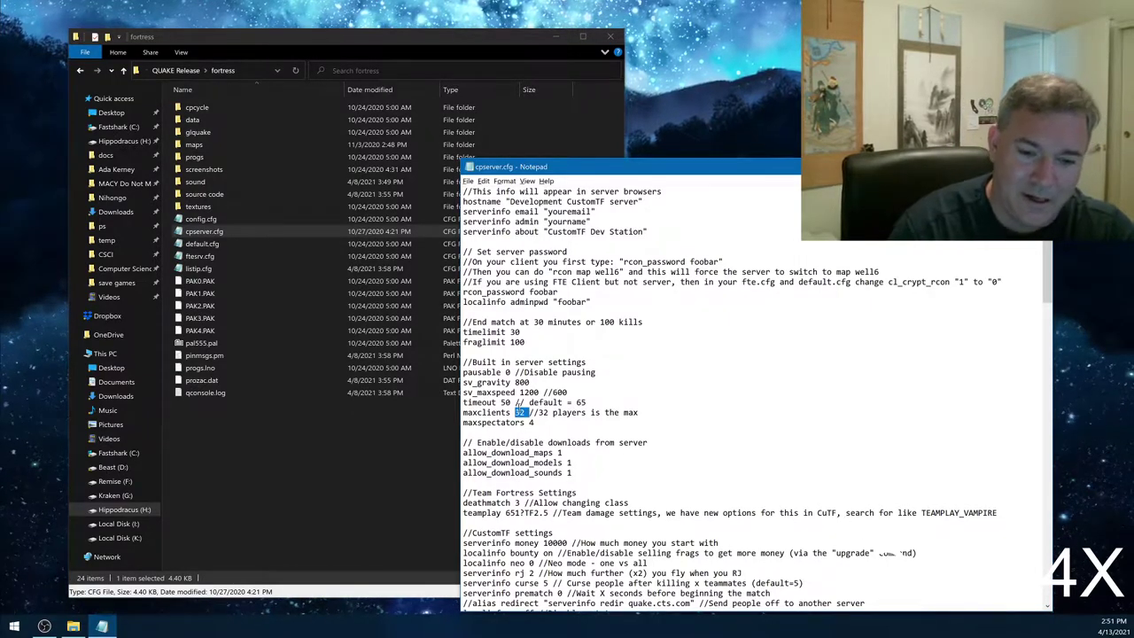
click(553, 421)
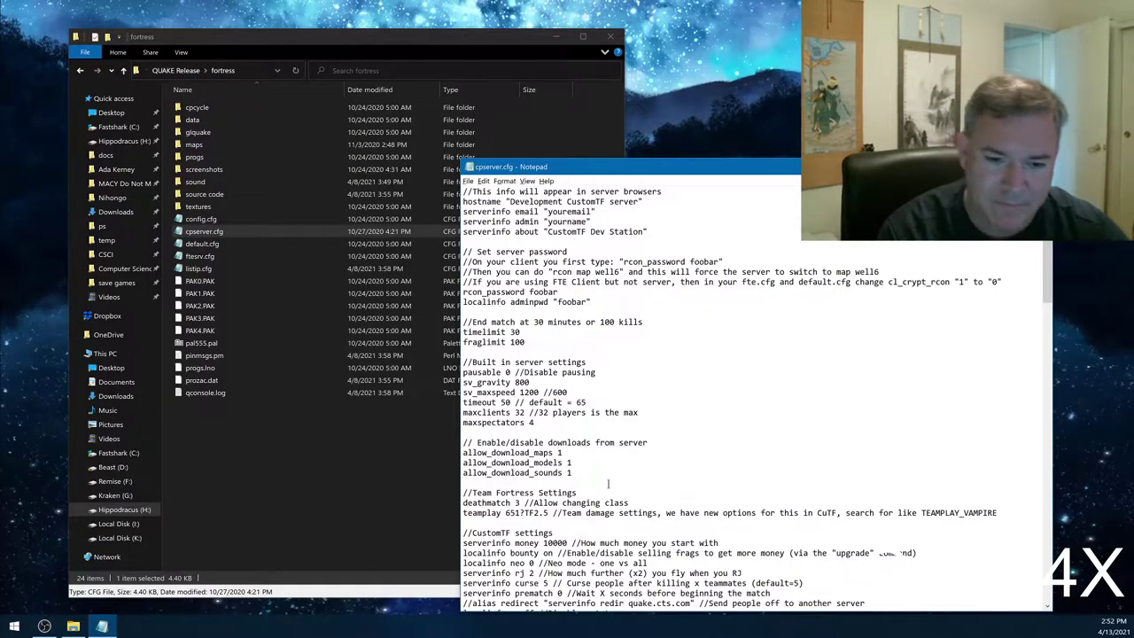
scroll(620, 354, down, 4)
mouse_move(631, 302)
mouse_down()
mouse_move(615, 356)
mouse_move(635, 310)
mouse_up()
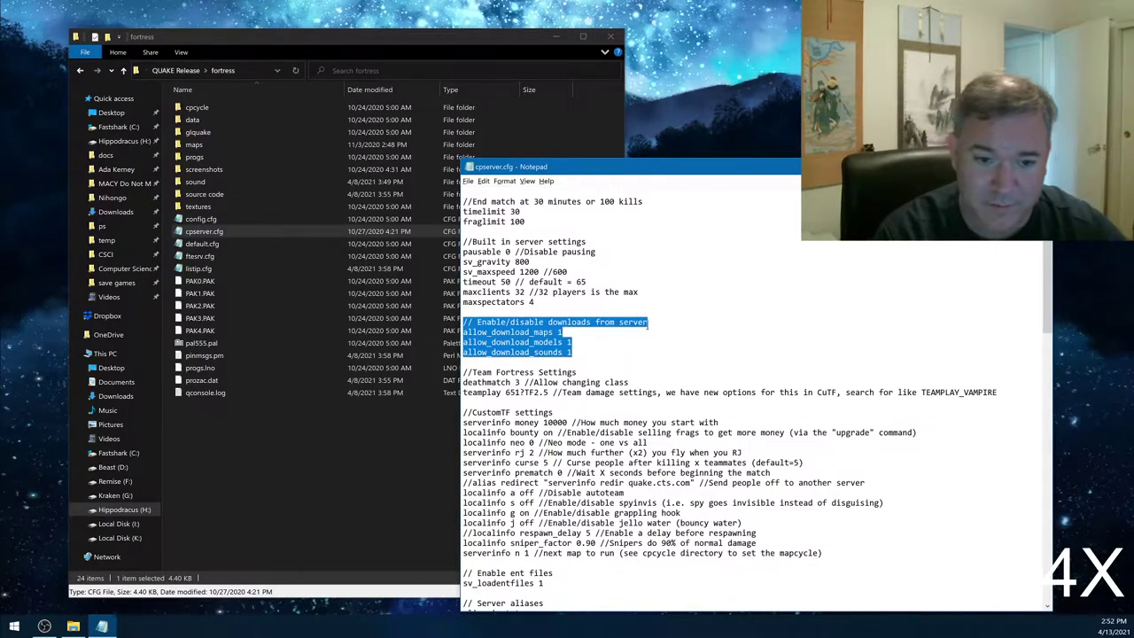
click(472, 332)
drag(472, 331, 574, 352)
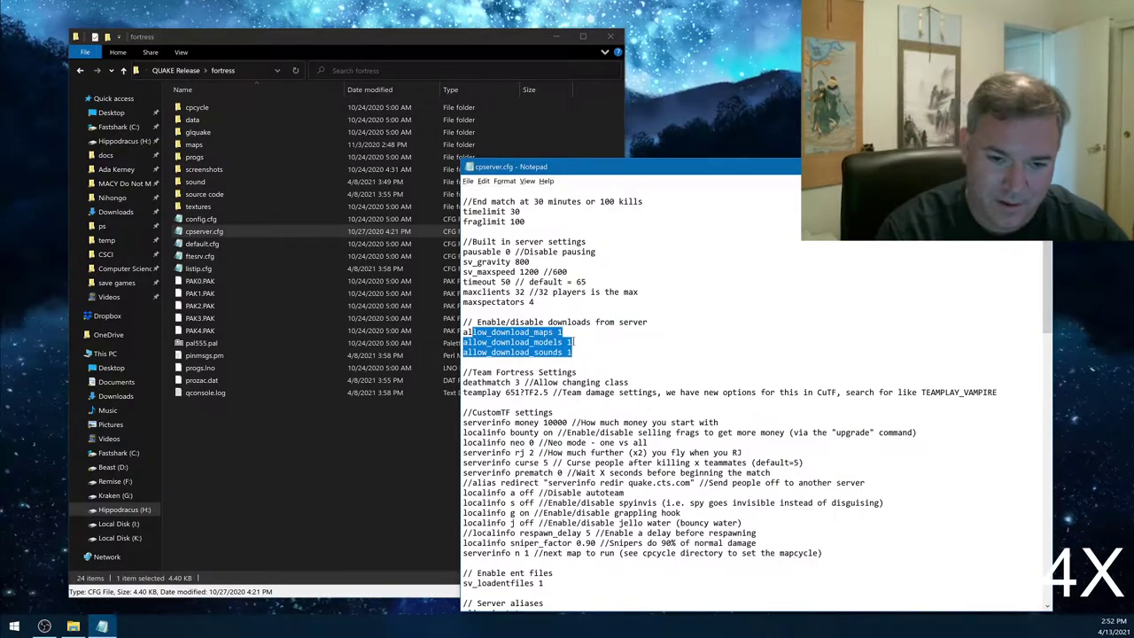
click(498, 382)
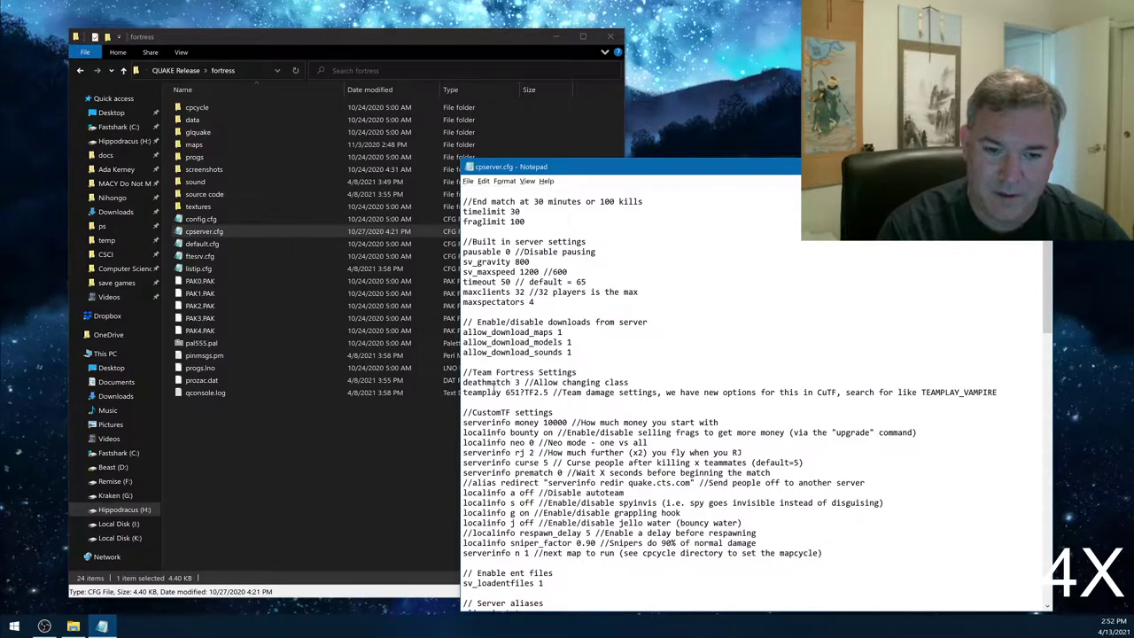
double_click(512, 392)
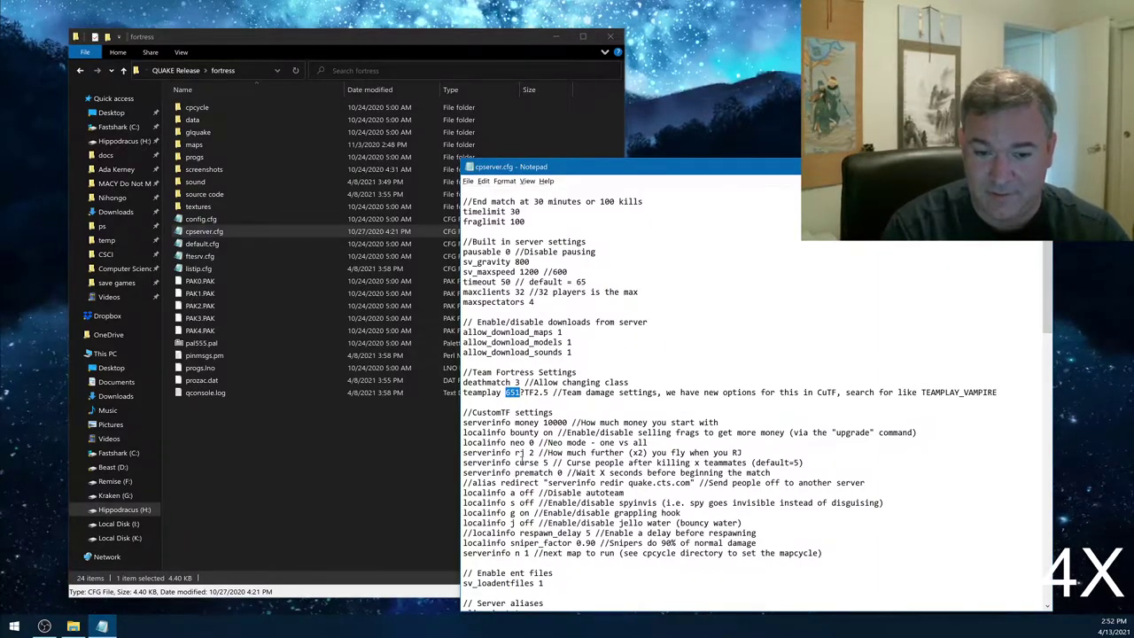
- Mark the curse 5 setting in cpserver.cfg and move the config window left
drag(515, 462, 561, 462)
click(562, 462)
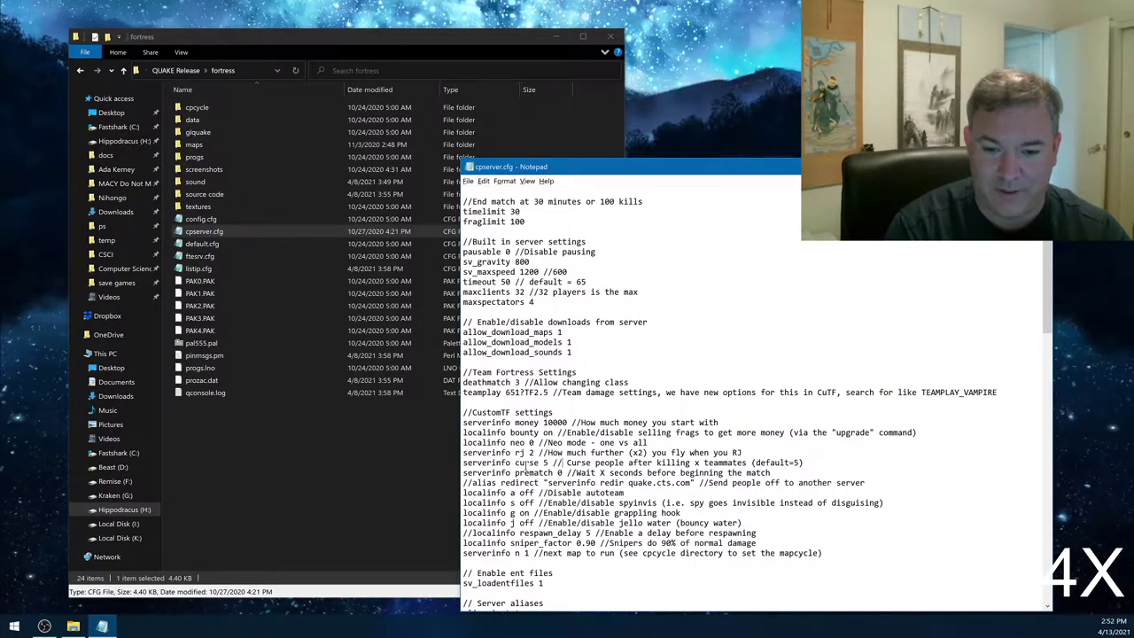
drag(514, 462, 548, 462)
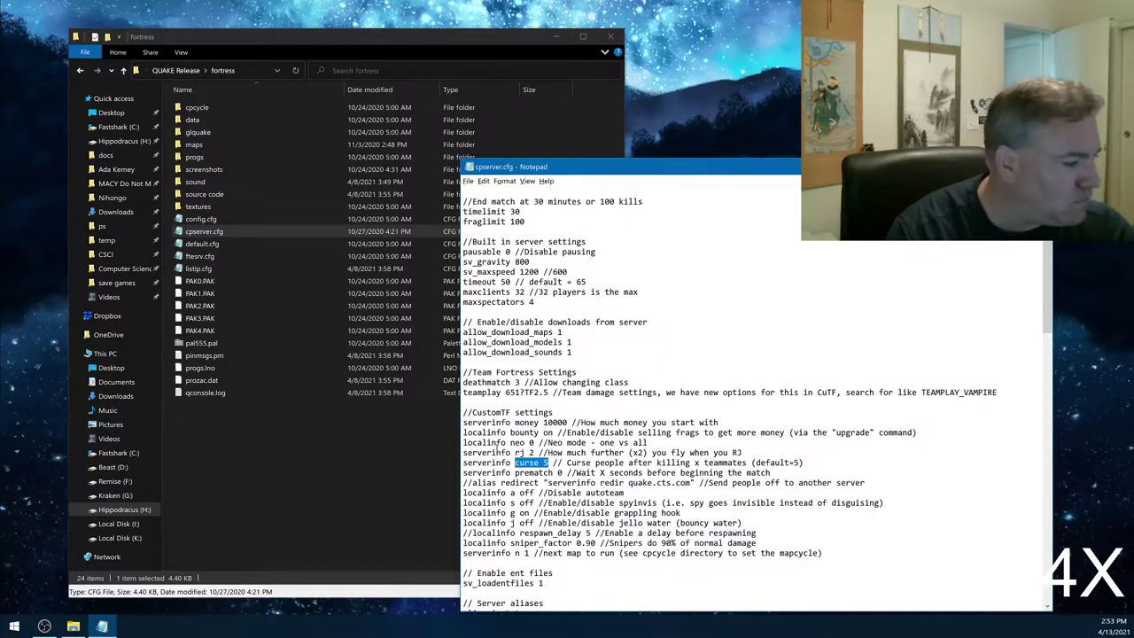
click(596, 432)
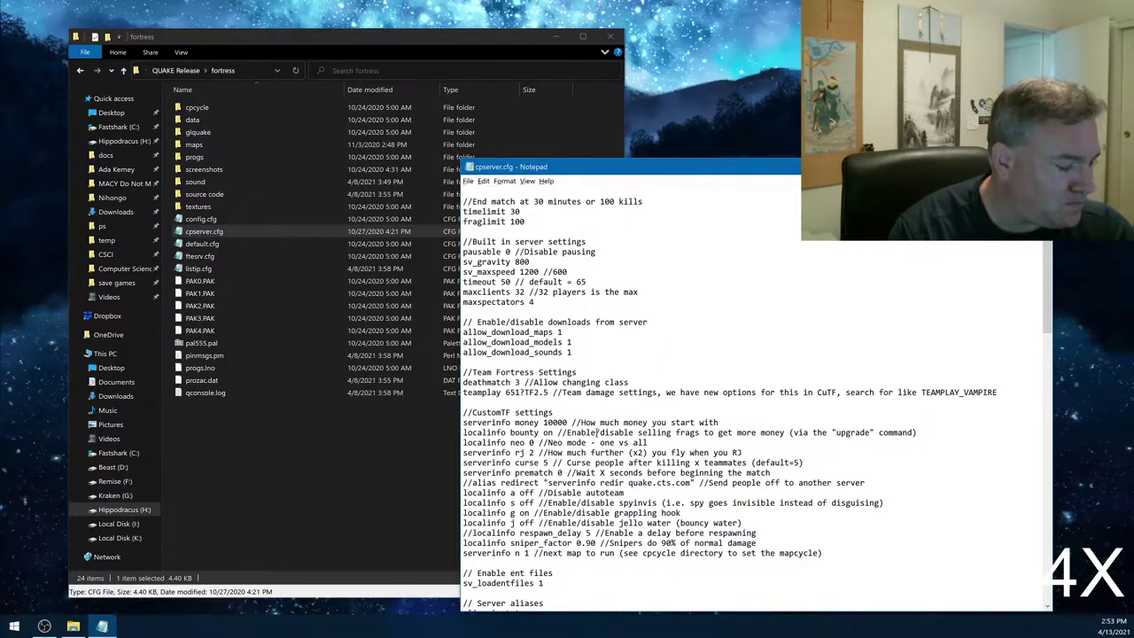
drag(603, 166, 376, 200)
- Close cpserver.cfg and reopen it in Notepad through Open with
click(691, 234)
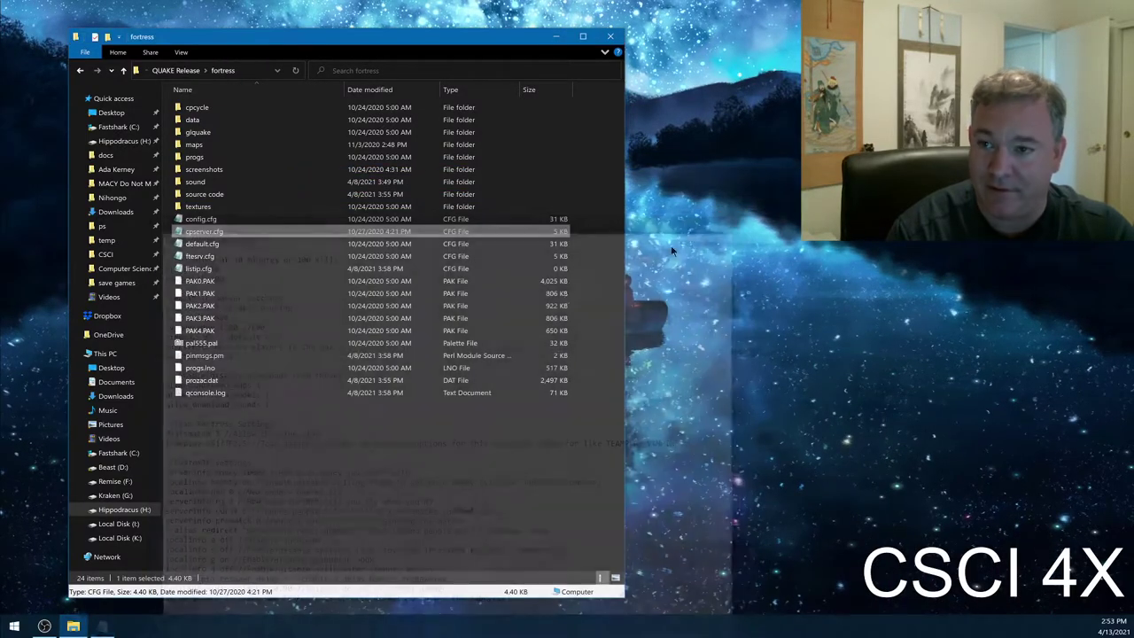
right_click(198, 233)
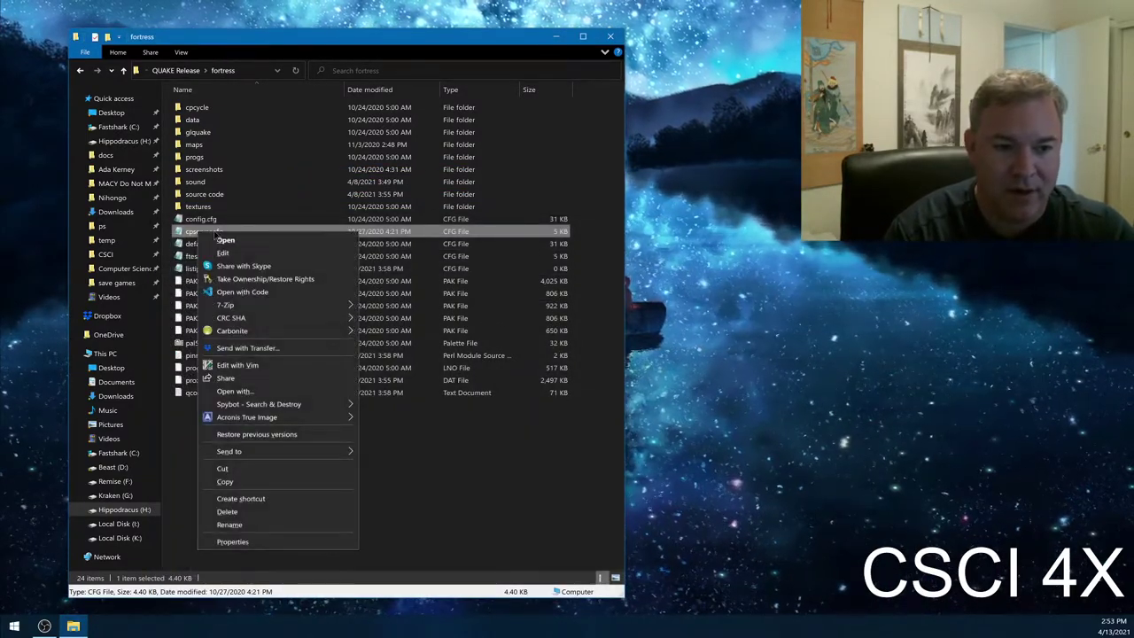
click(292, 390)
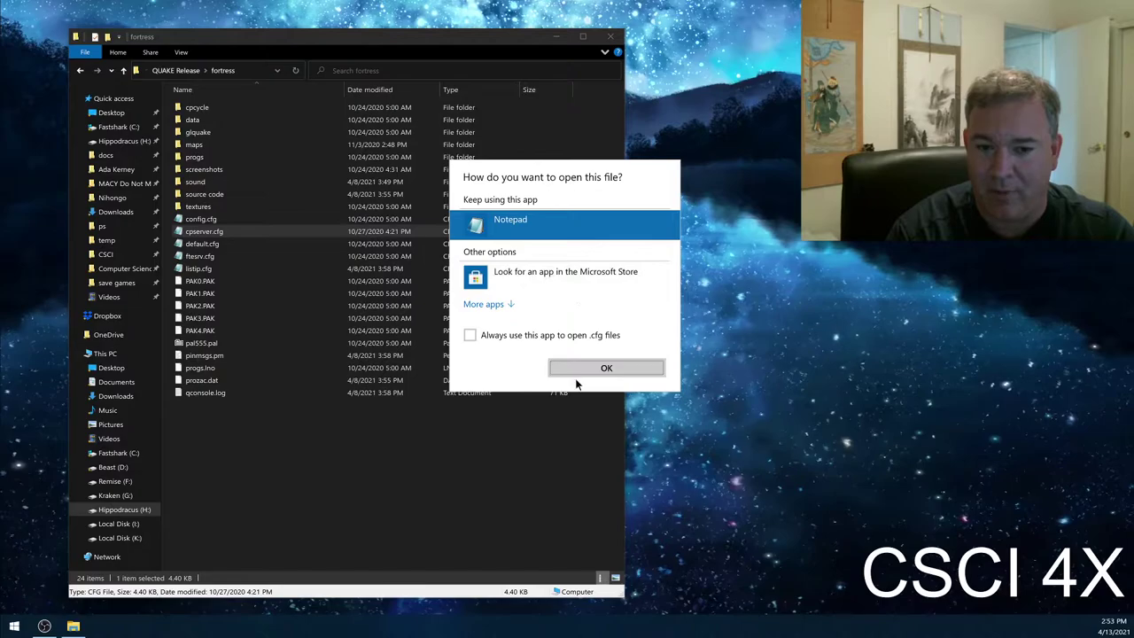
click(595, 368)
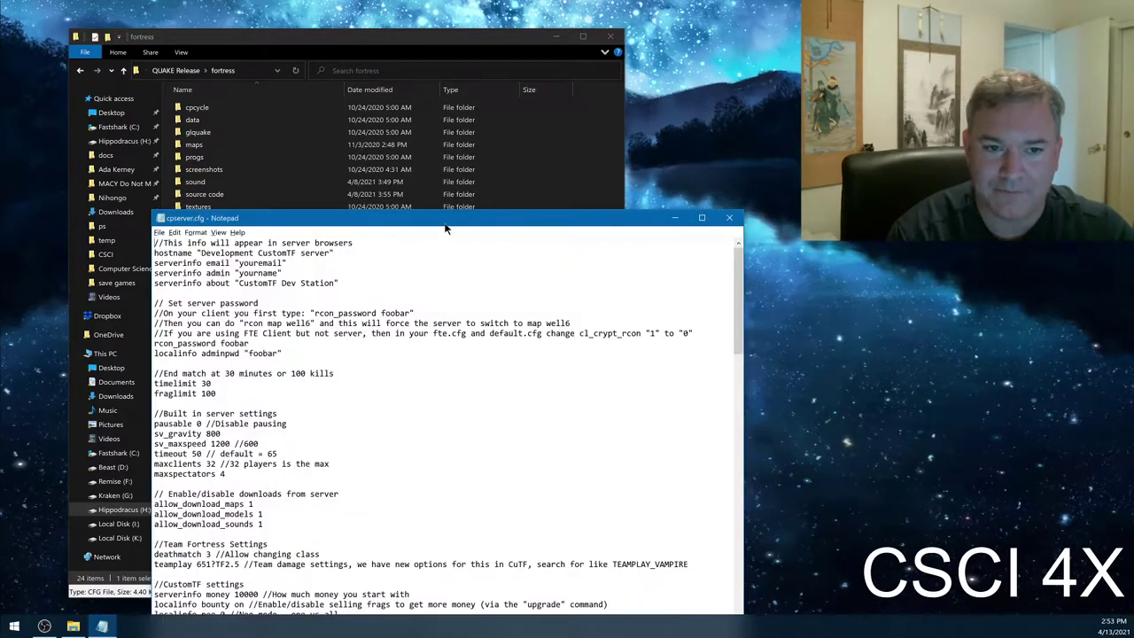
- Maximize cpserver.cfg, highlight bounty on, then restore the window beside the fortress folder
double_click(446, 224)
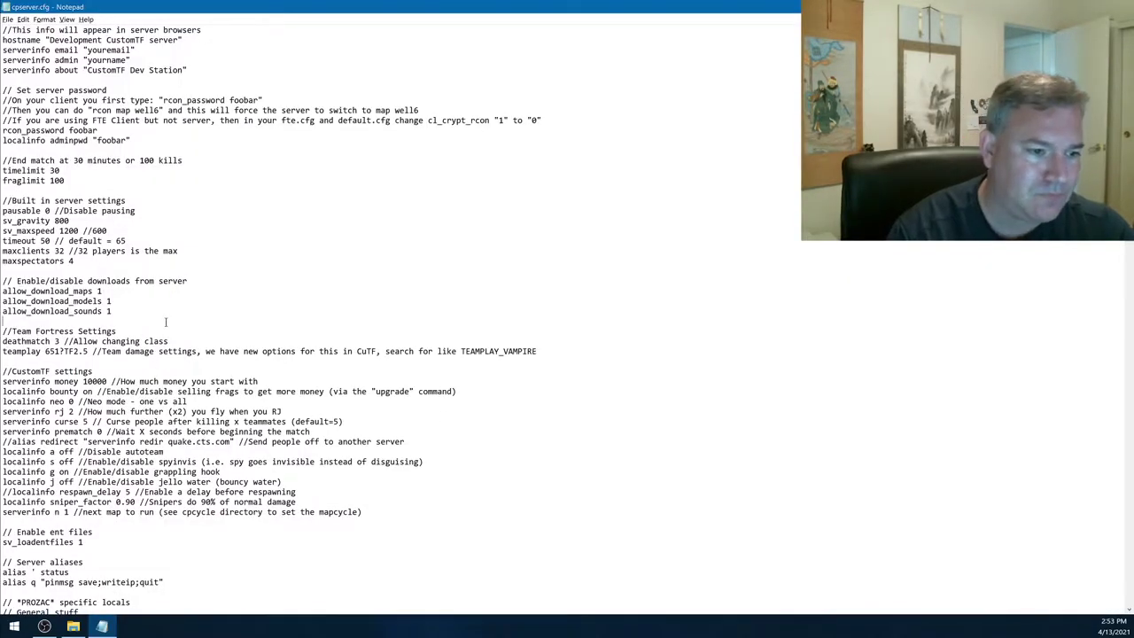
scroll(200, 307, down, 2)
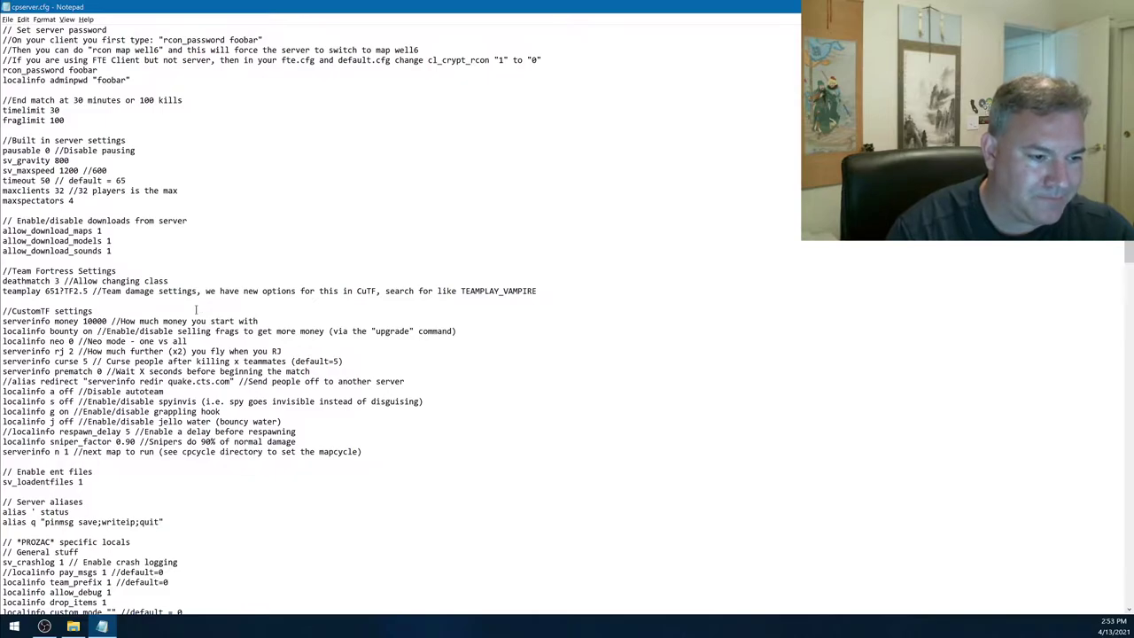
scroll(196, 309, down, 2)
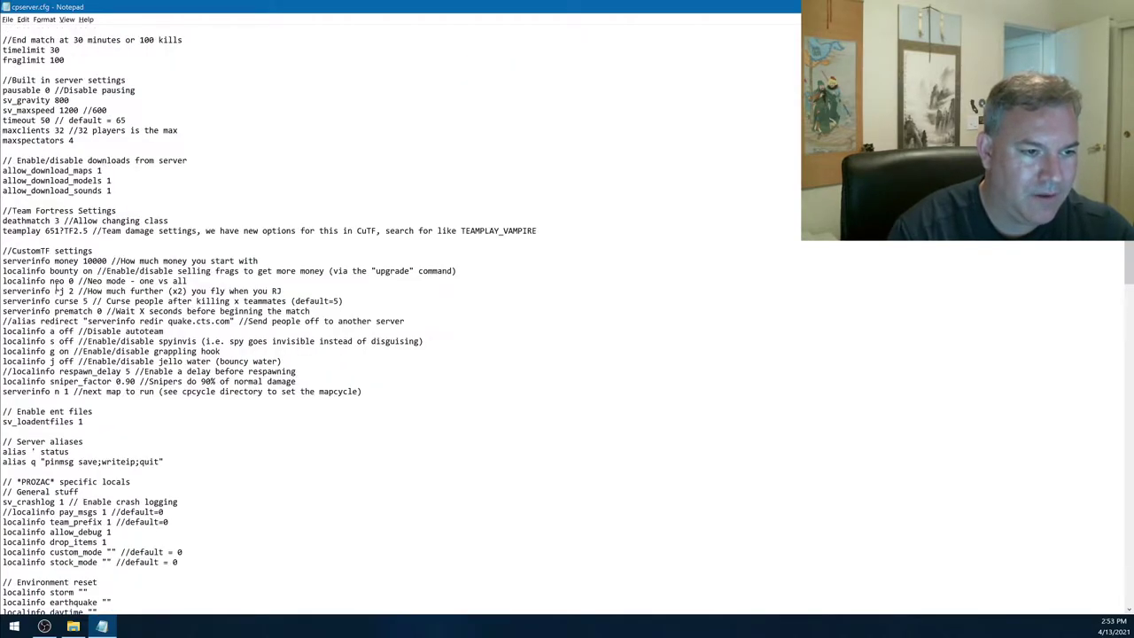
drag(50, 271, 92, 271)
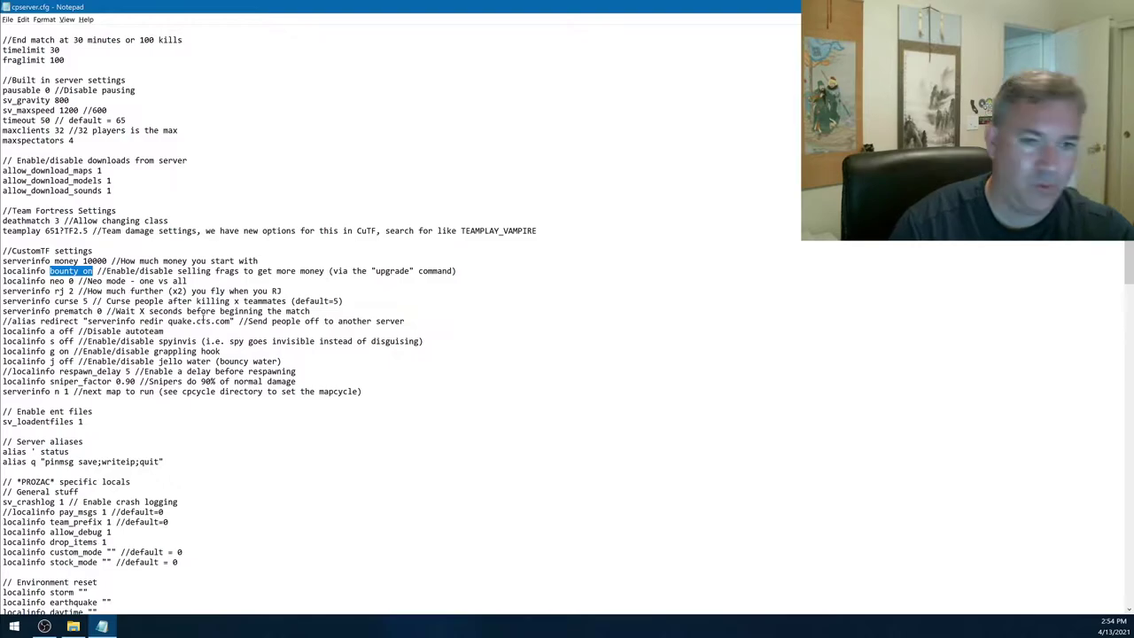
drag(519, 7, 519, 214)
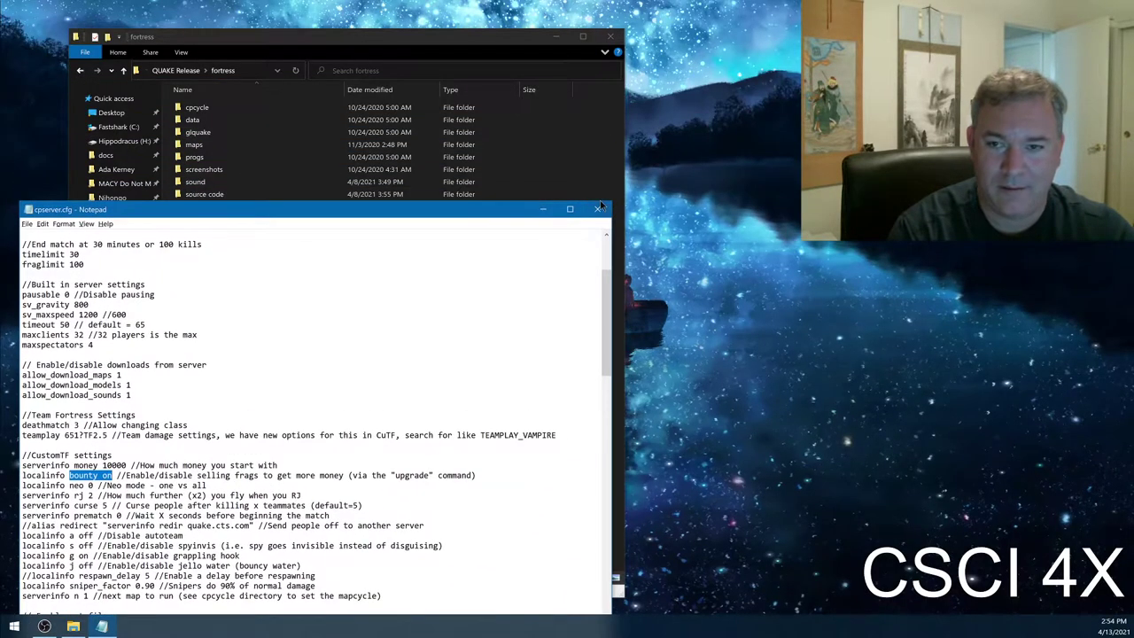
click(599, 200)
- Close Notepad and open cpserver.cfg in Visual Studio Code via Open with > More apps
click(55, 337)
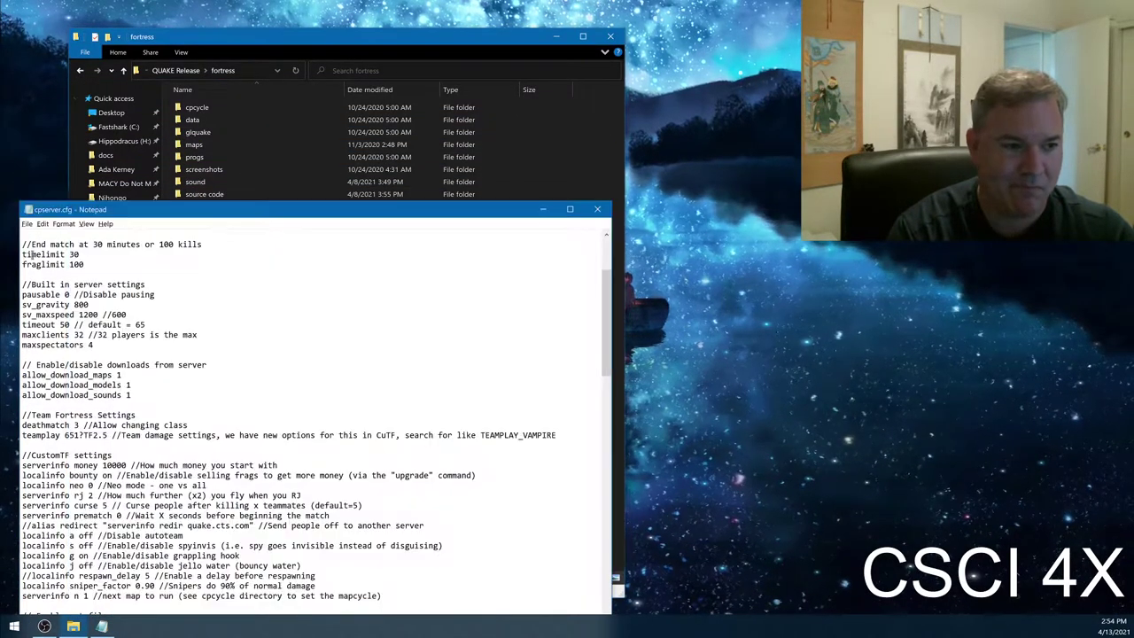
click(593, 211)
click(246, 232)
right_click(247, 232)
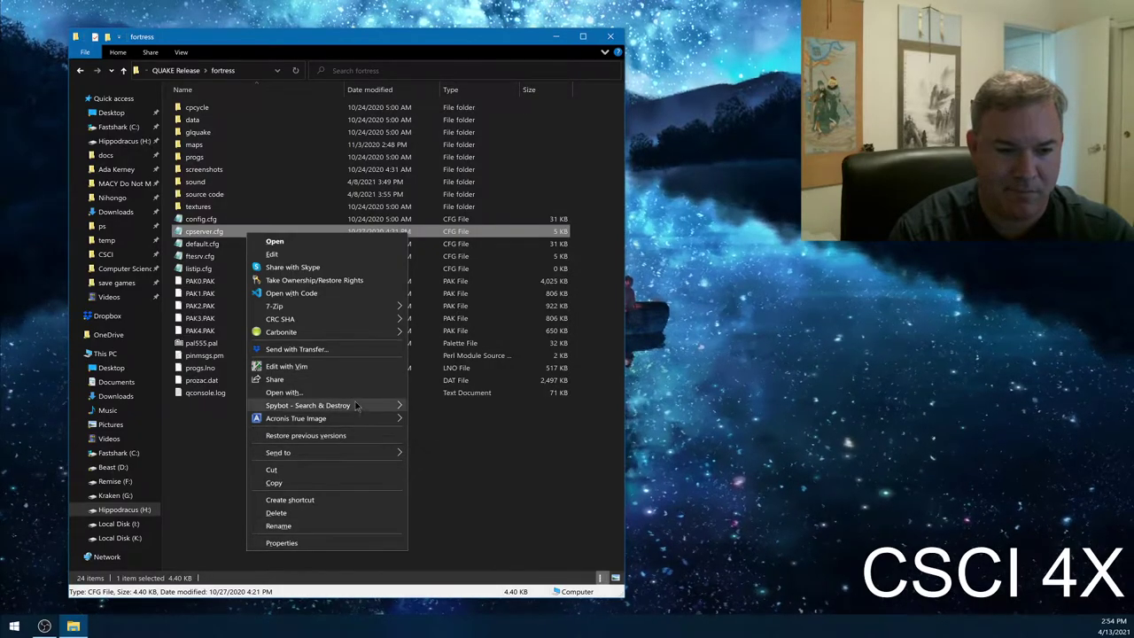
click(323, 392)
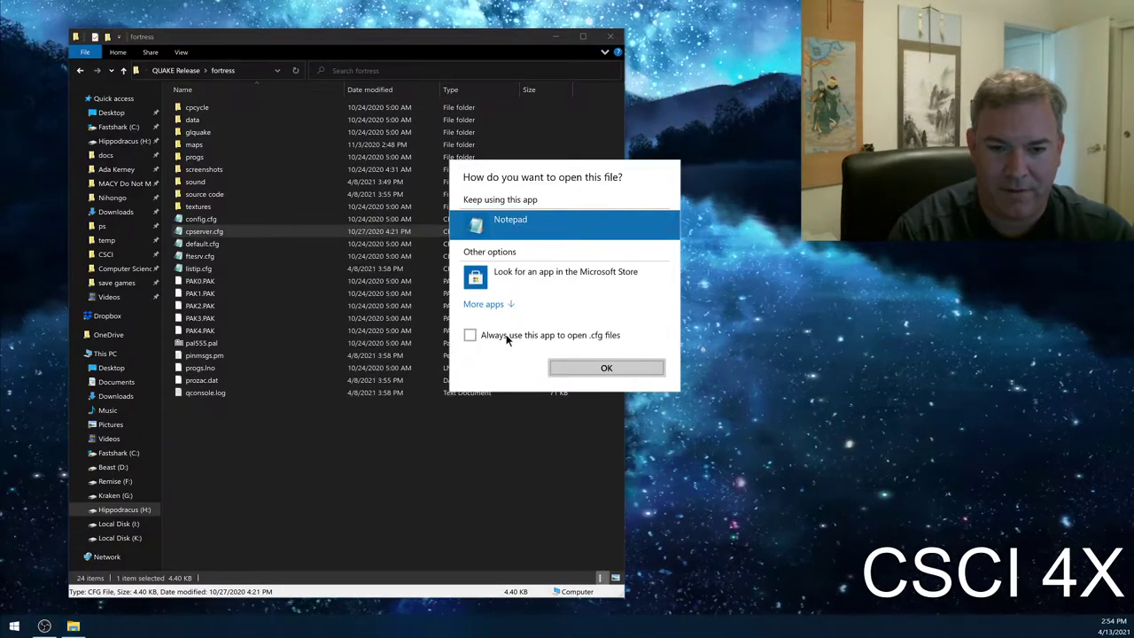
click(496, 305)
scroll(540, 385, down, 5)
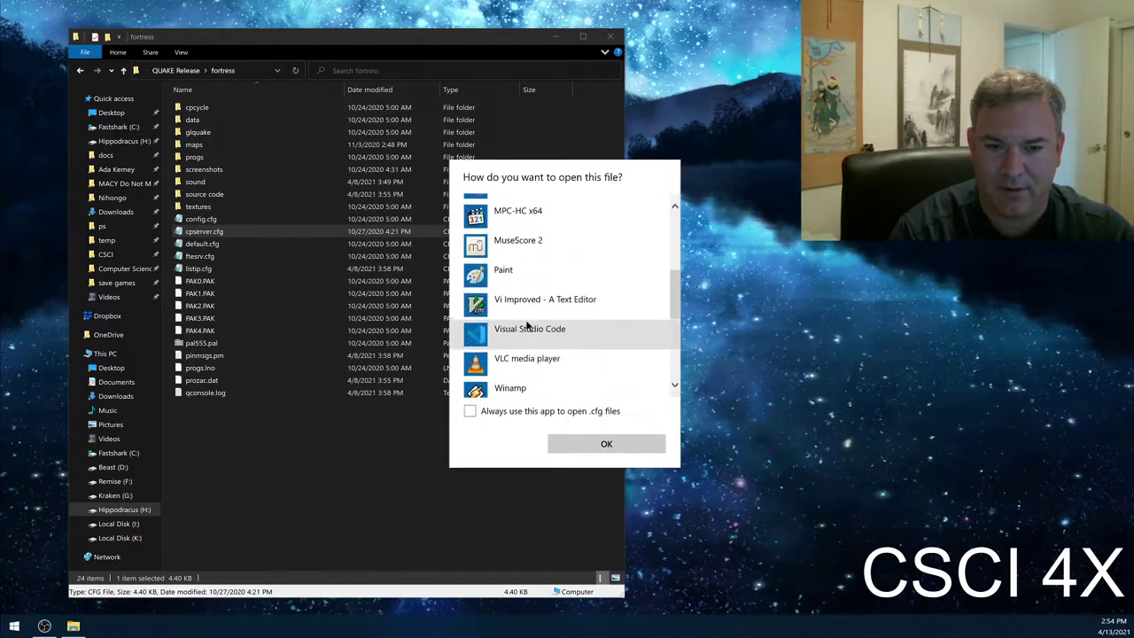
click(545, 271)
click(596, 443)
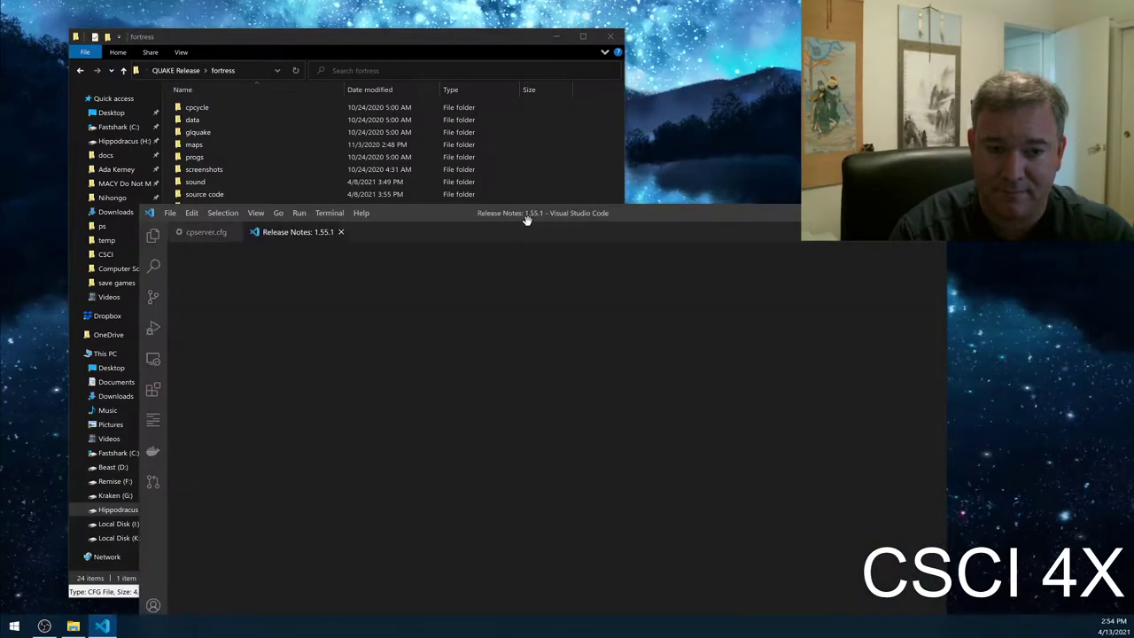
- View cpserver.cfg full-screen in VS Code after dismissing Release Notes, then close VS Code
double_click(532, 219)
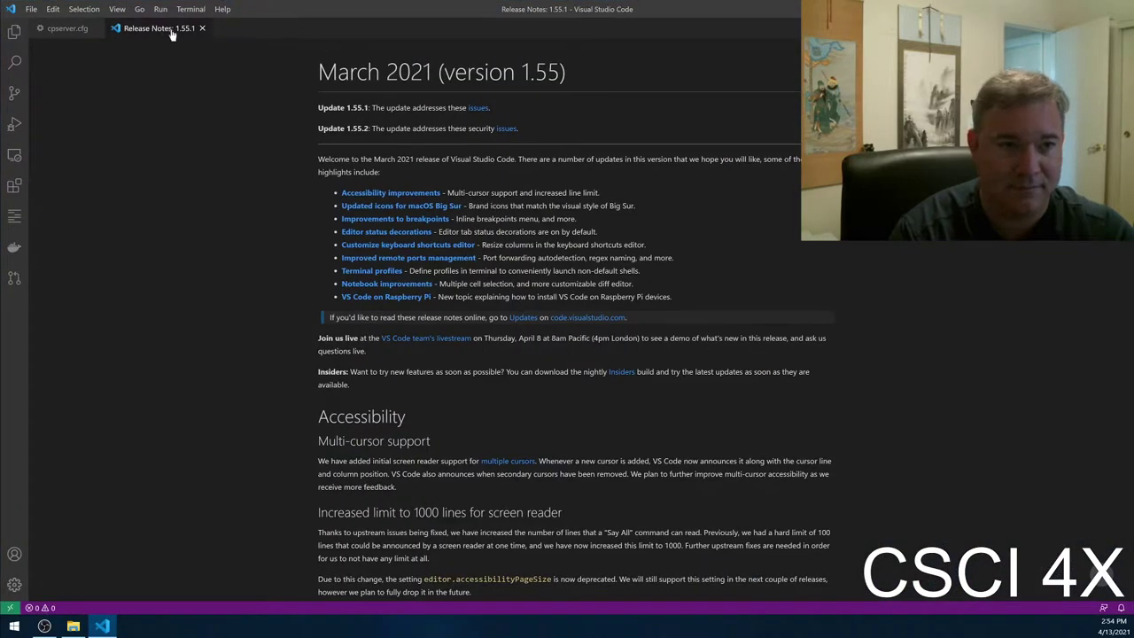
click(202, 28)
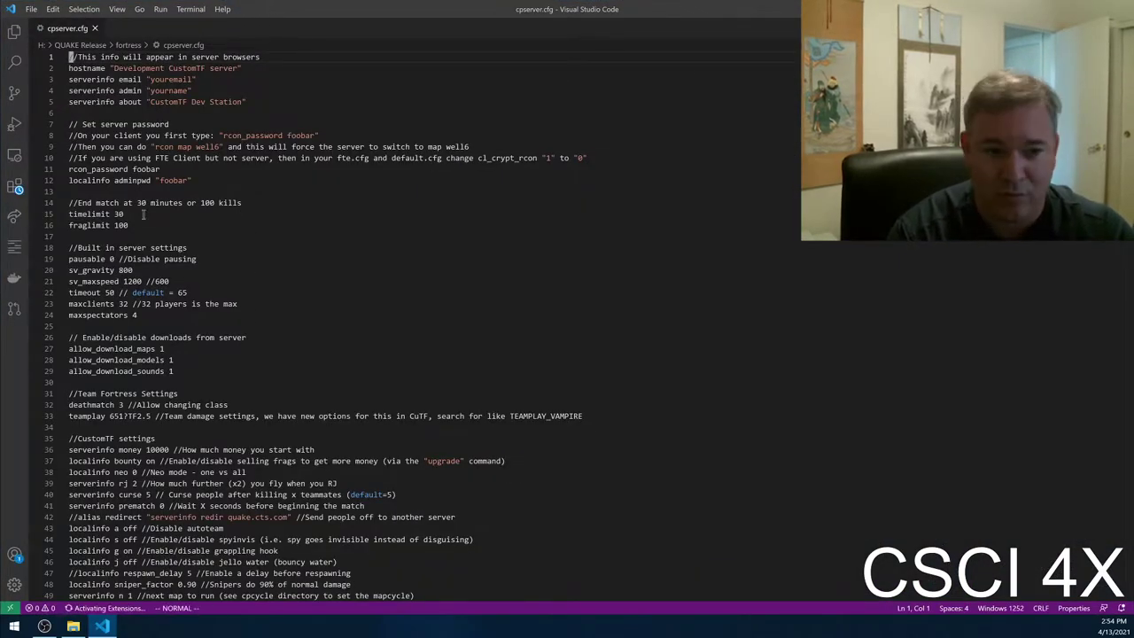
double_click(297, 17)
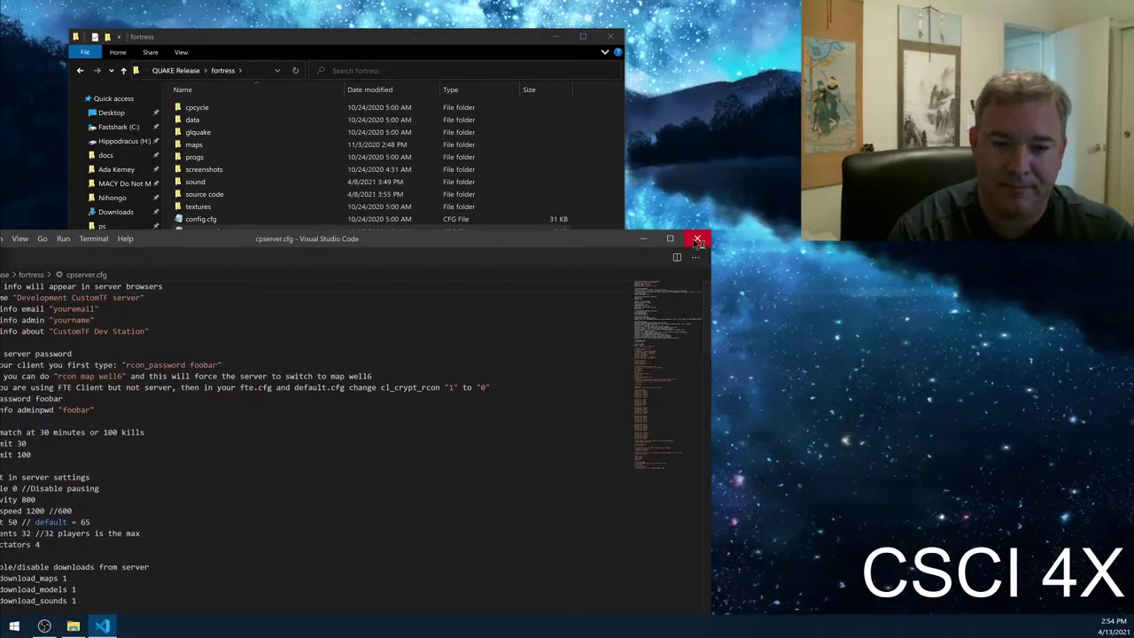
click(694, 237)
- Reopen cpserver.cfg in Notepad with the window maximized
double_click(249, 232)
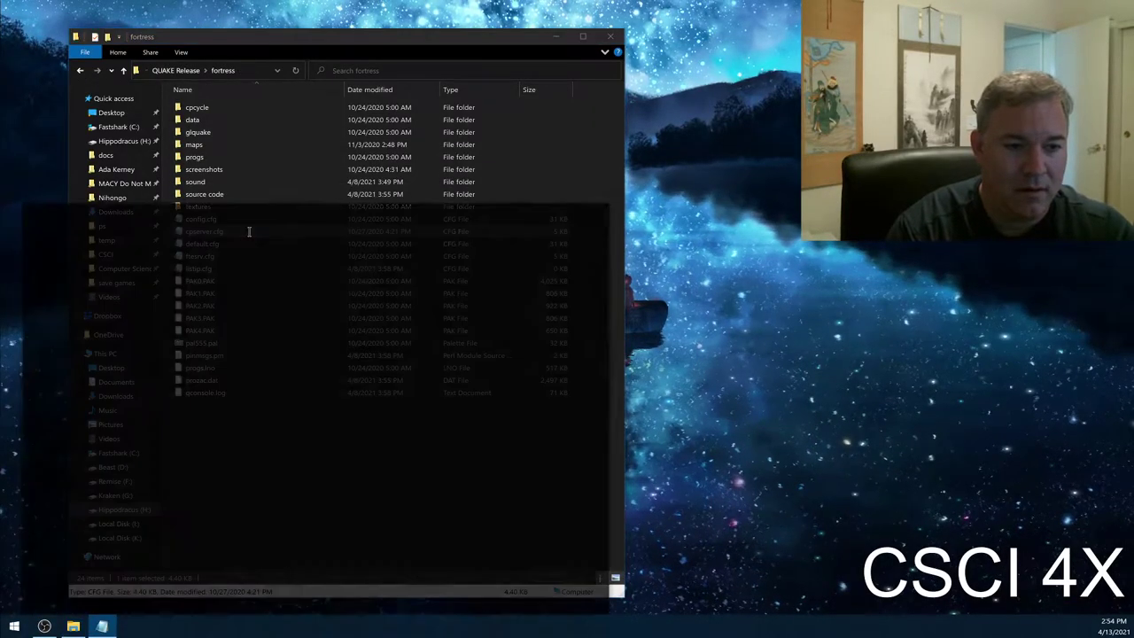
double_click(281, 211)
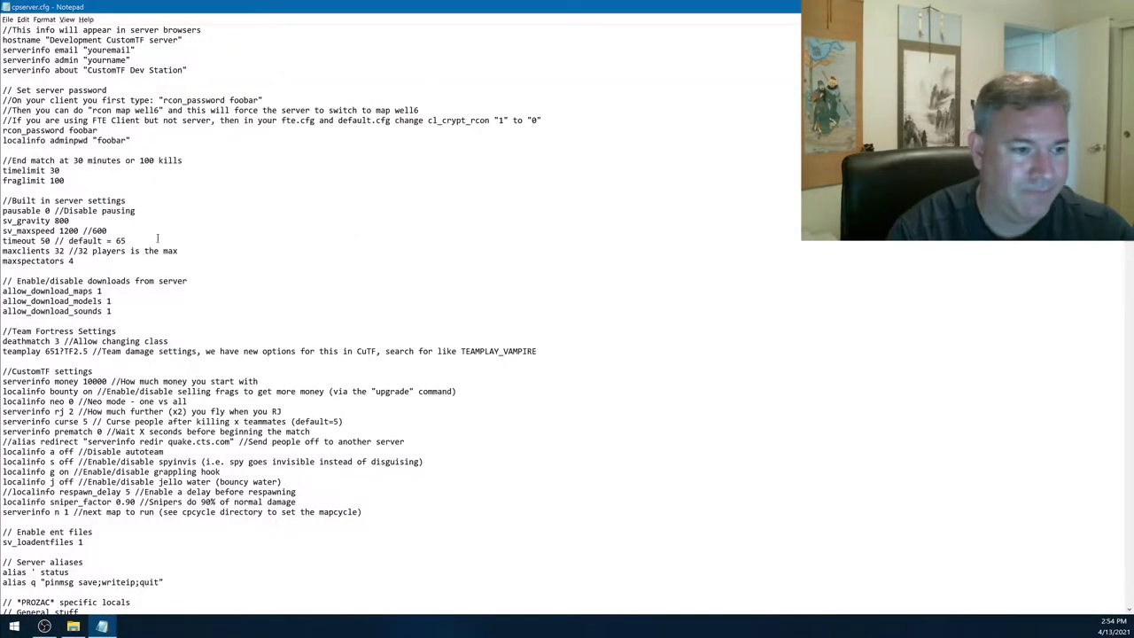
scroll(113, 383, down, 2)
- Highlight the starting money 10000, bounty on and neo 0 settings in turn
double_click(64, 320)
click(97, 320)
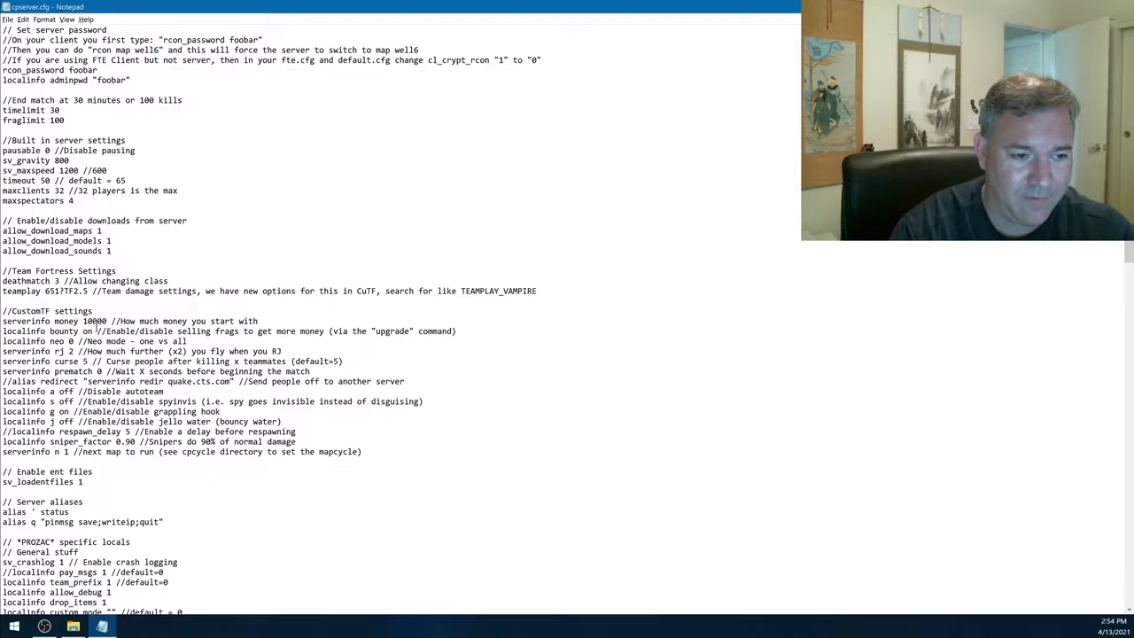
double_click(96, 320)
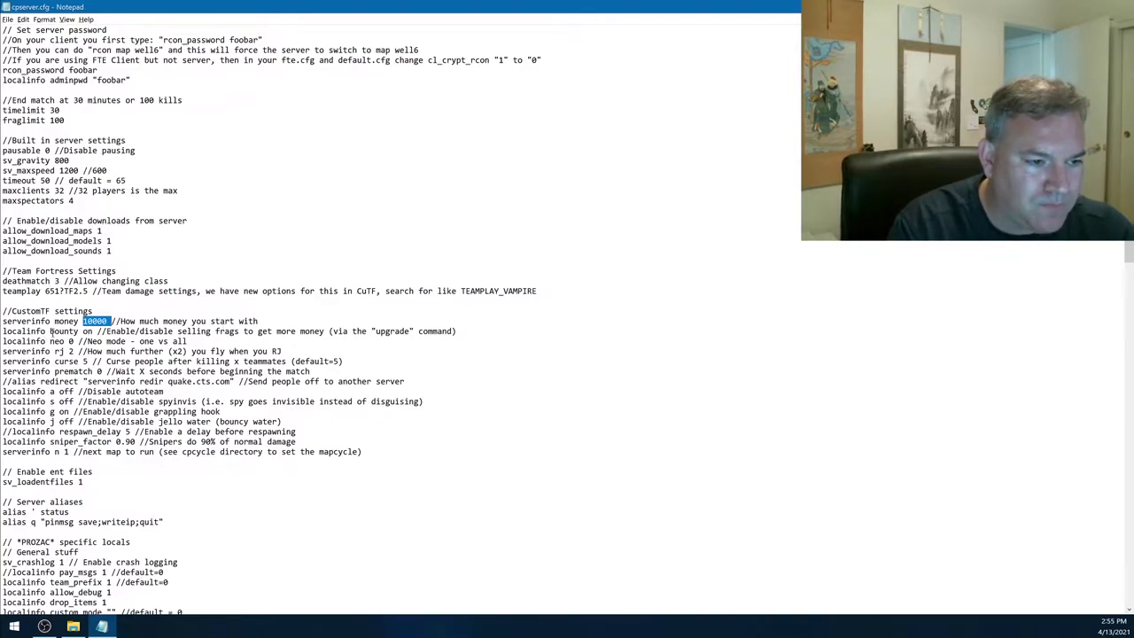
drag(49, 331, 93, 331)
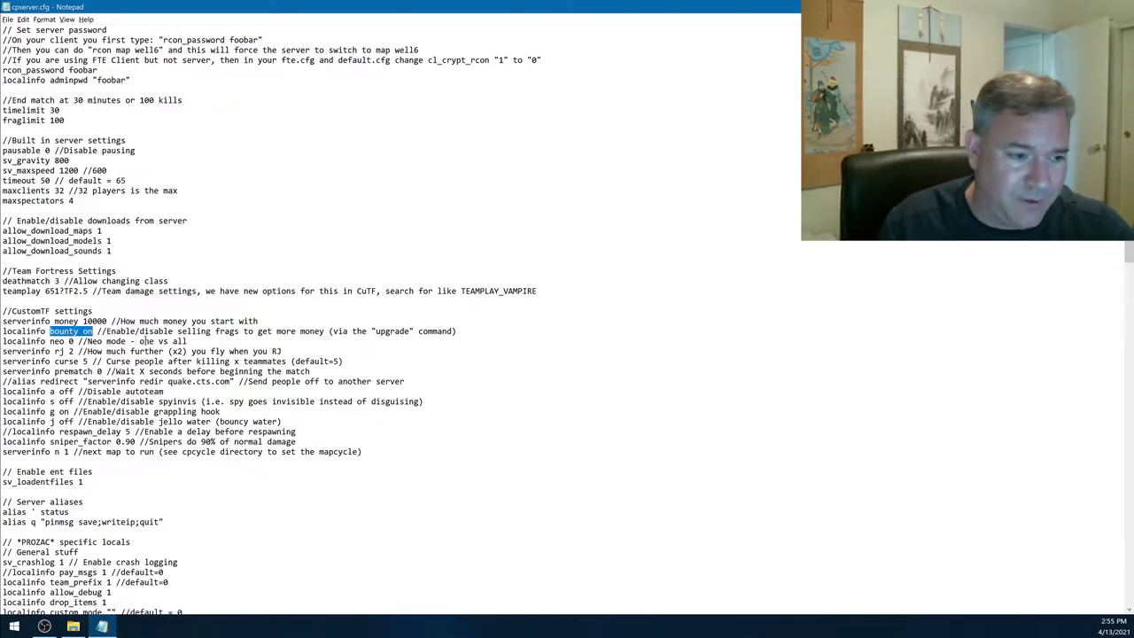
drag(46, 342, 76, 342)
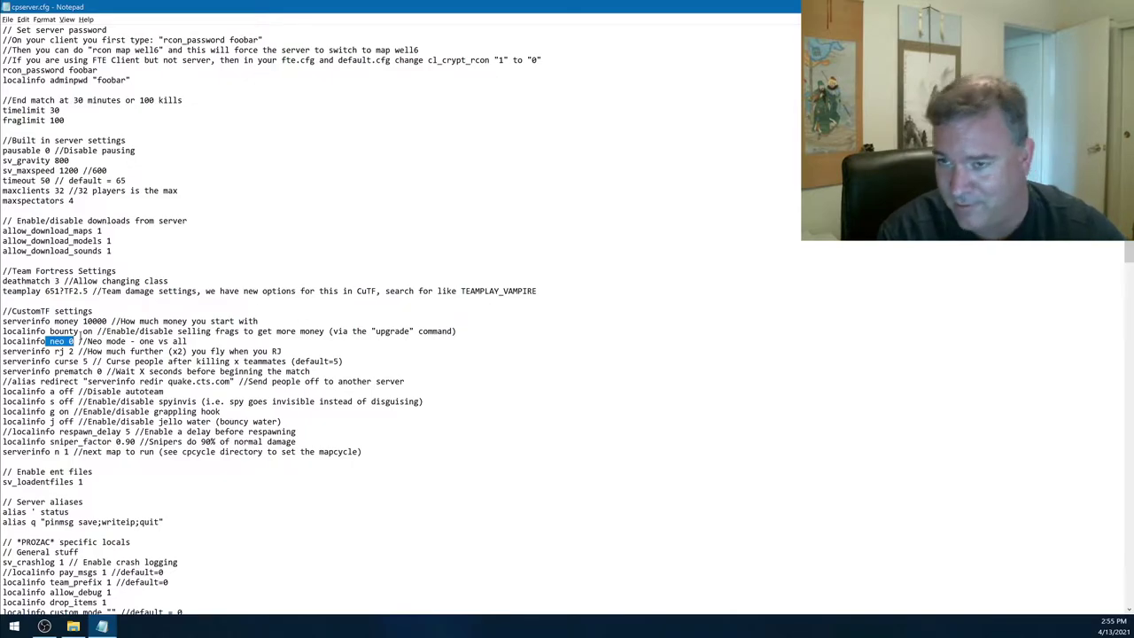
- Highlight the neo setting line and its Neo mode comment
scroll(81, 335, down, 2)
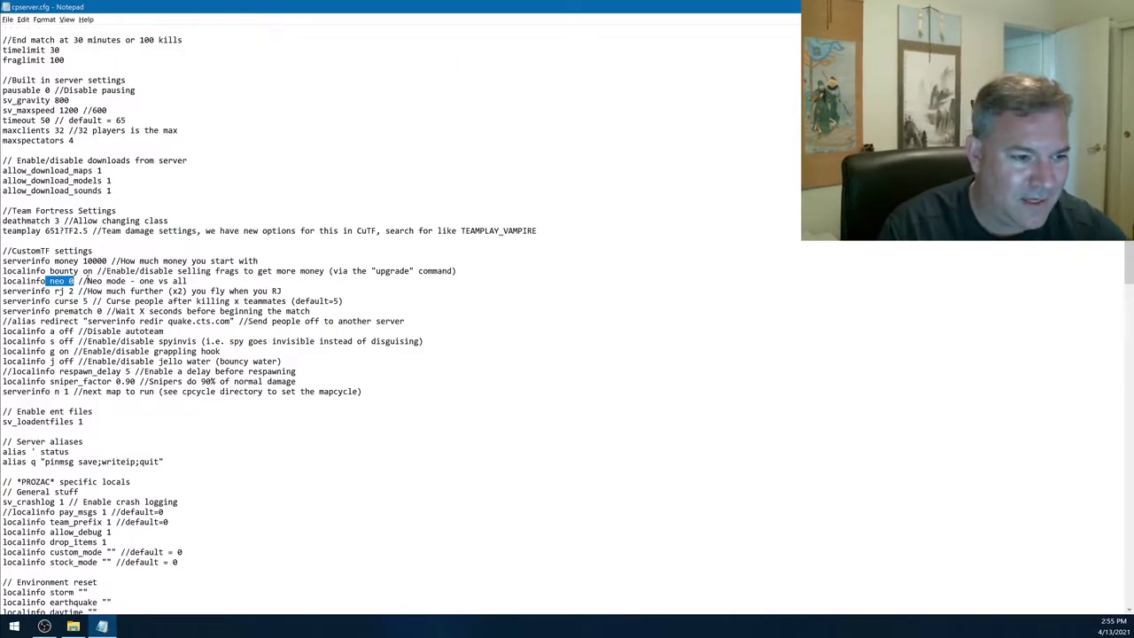
click(58, 292)
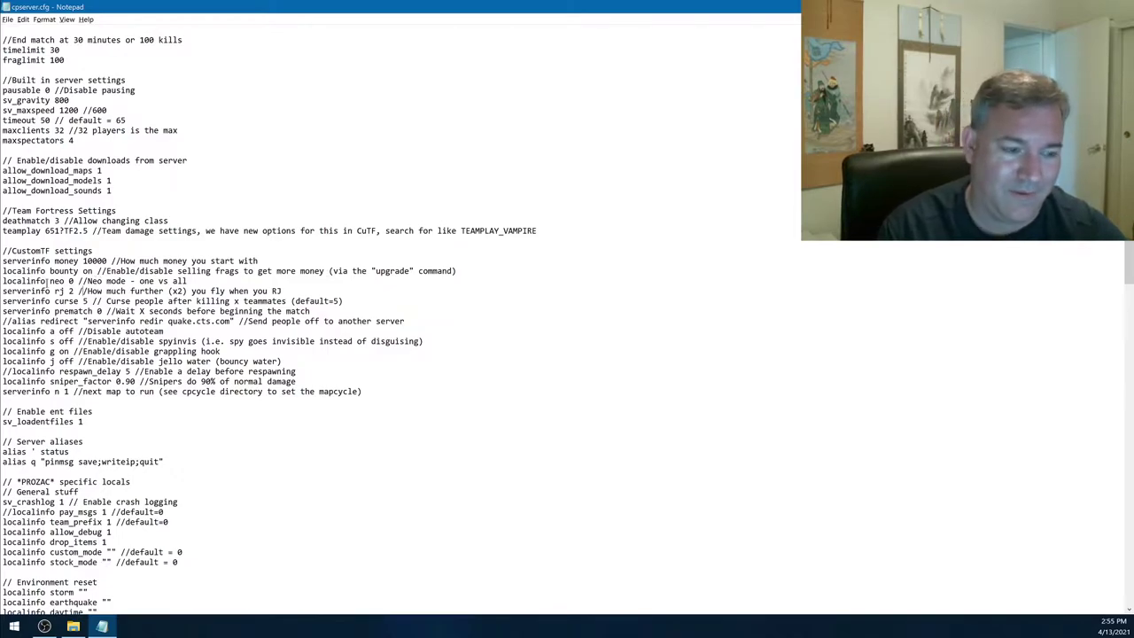
drag(51, 280, 195, 281)
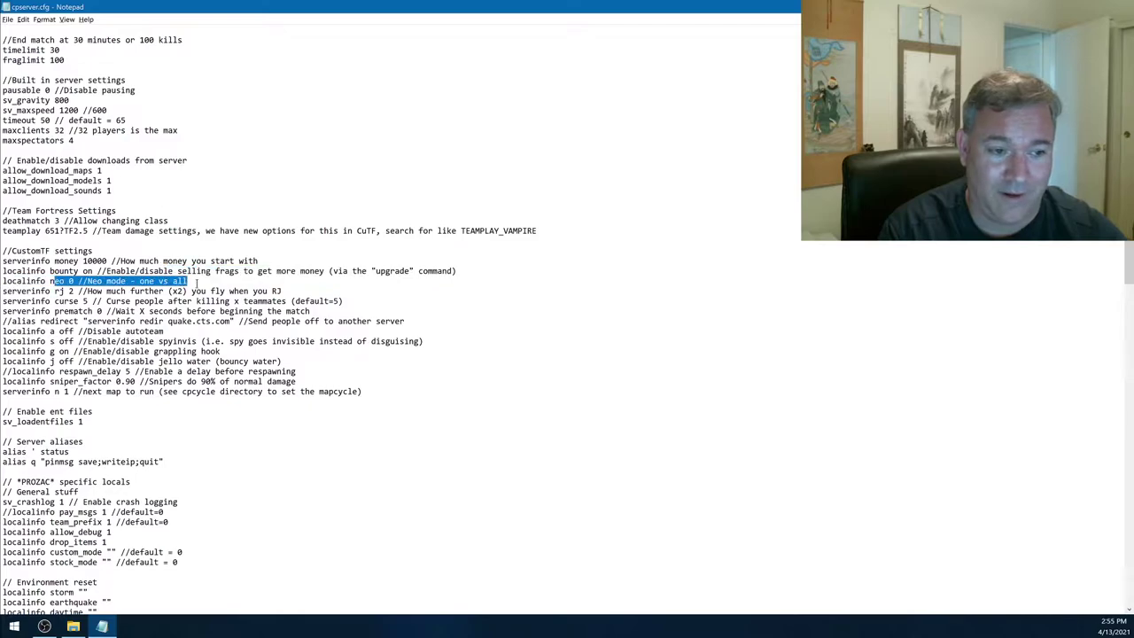
click(194, 282)
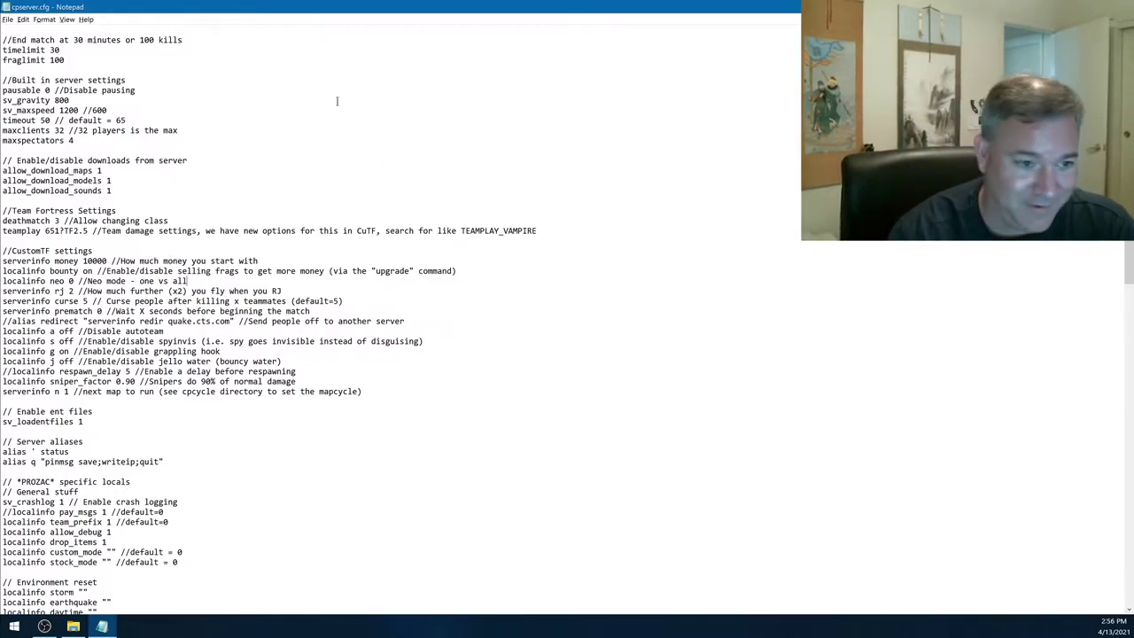
drag(50, 292, 74, 291)
click(60, 282)
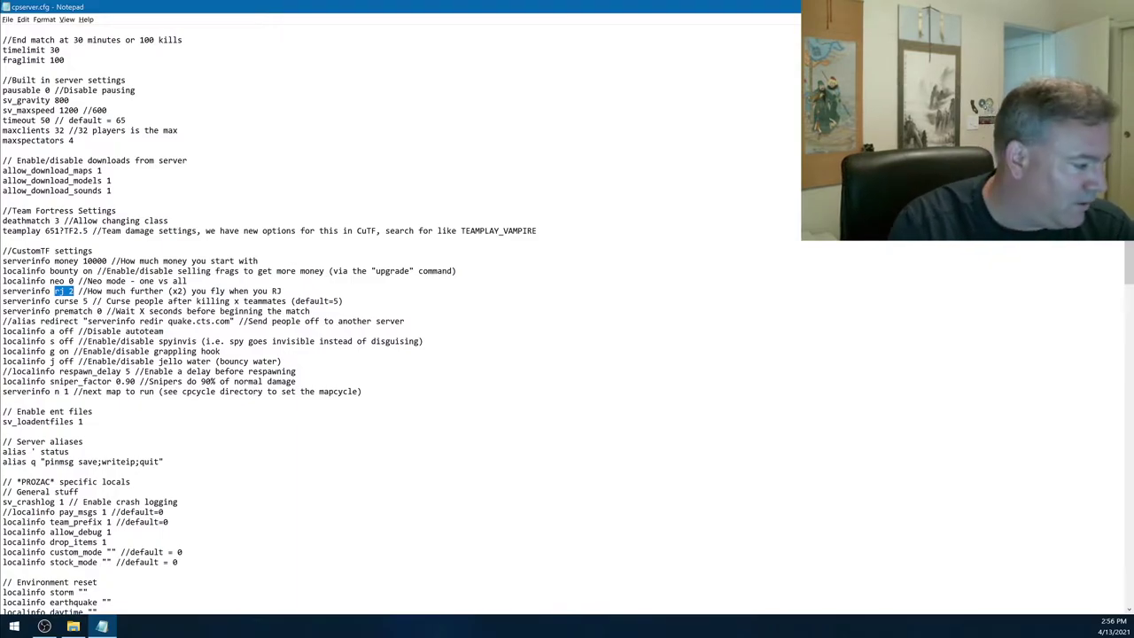
- Set Notepad to always open .cfg files, then minimize the fortress folder window
key(alt+Tab)
right_click(254, 232)
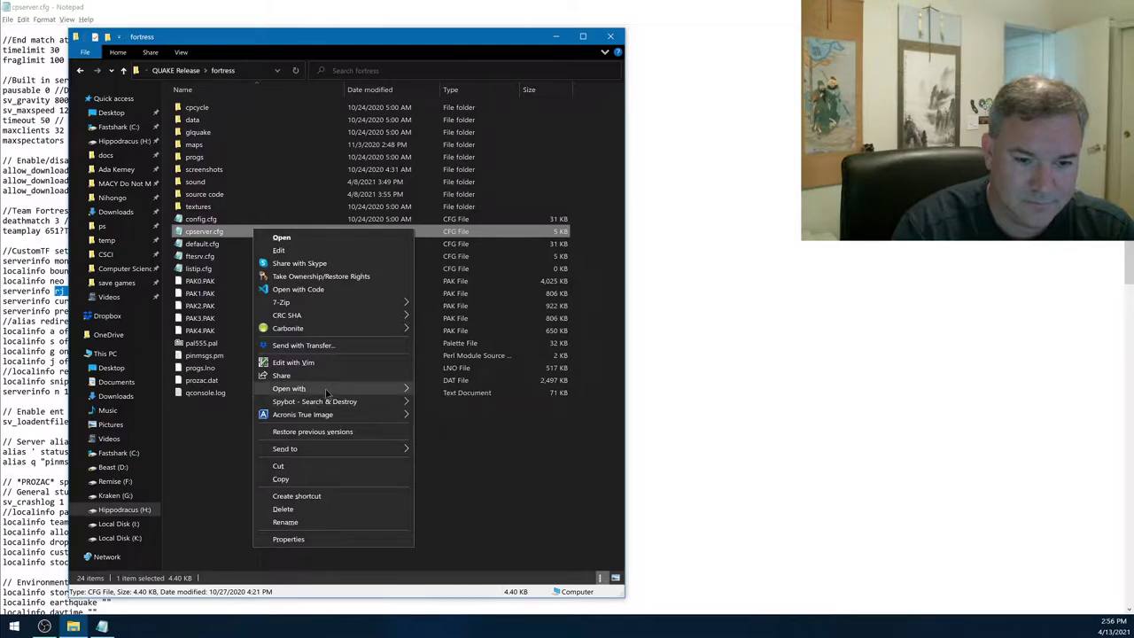
mouse_move(327, 393)
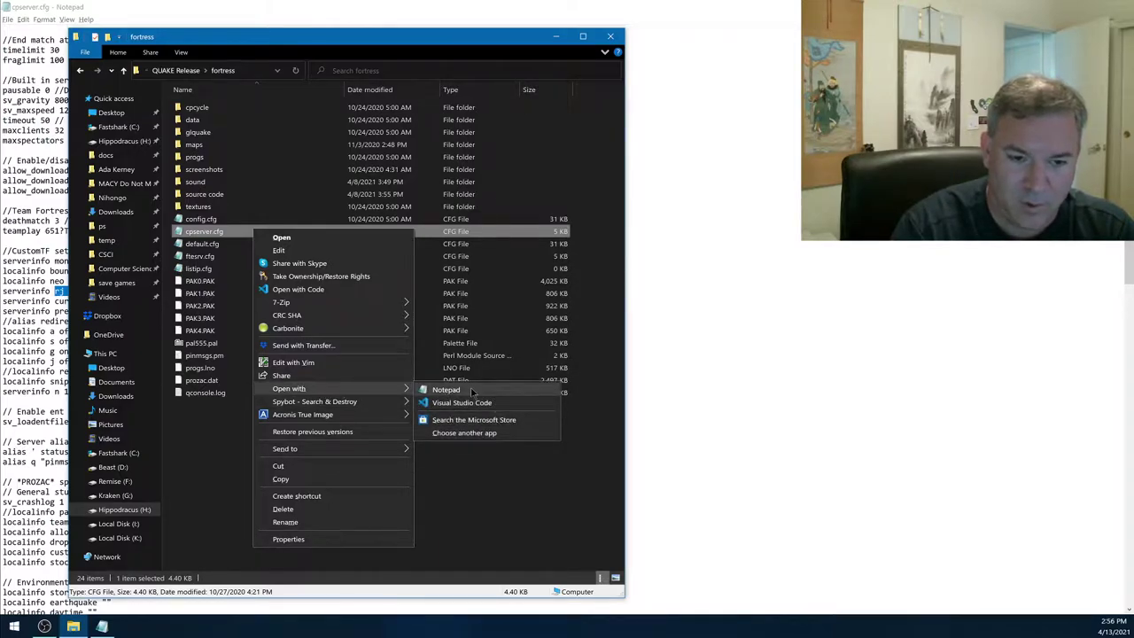
click(449, 433)
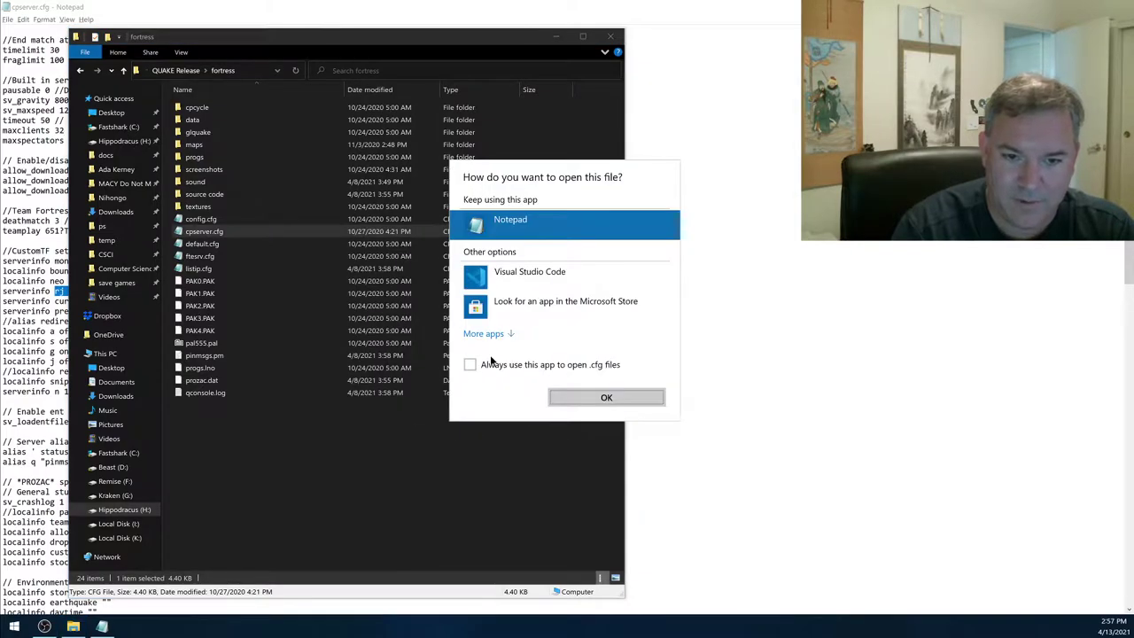
click(496, 333)
scroll(567, 301, down, 5)
scroll(584, 306, down, 3)
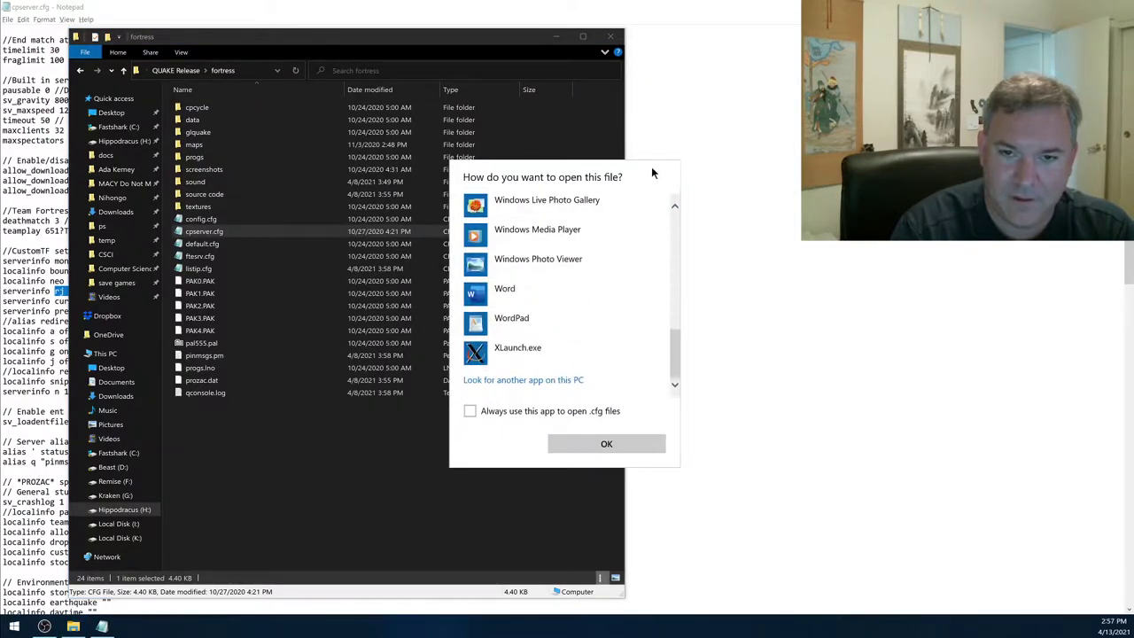
click(469, 411)
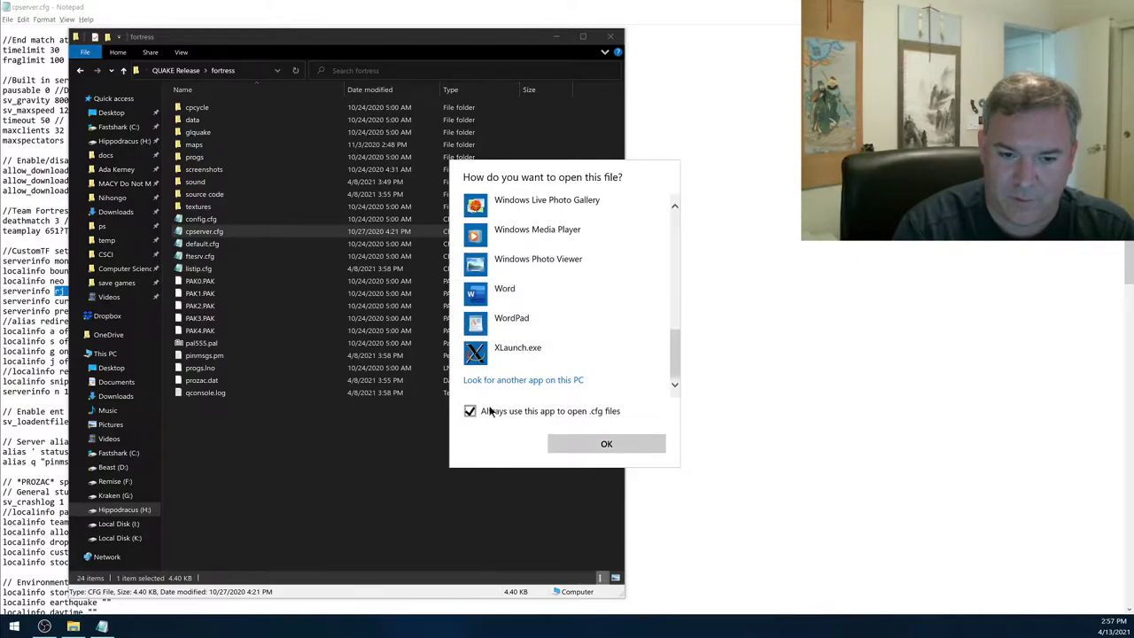
click(377, 462)
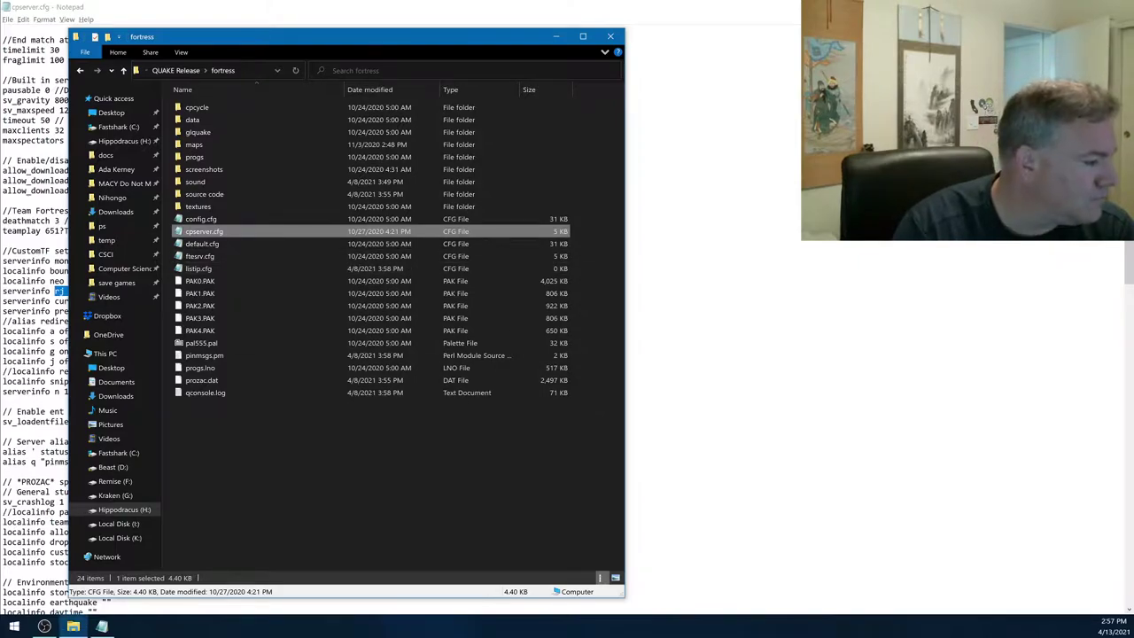
click(556, 37)
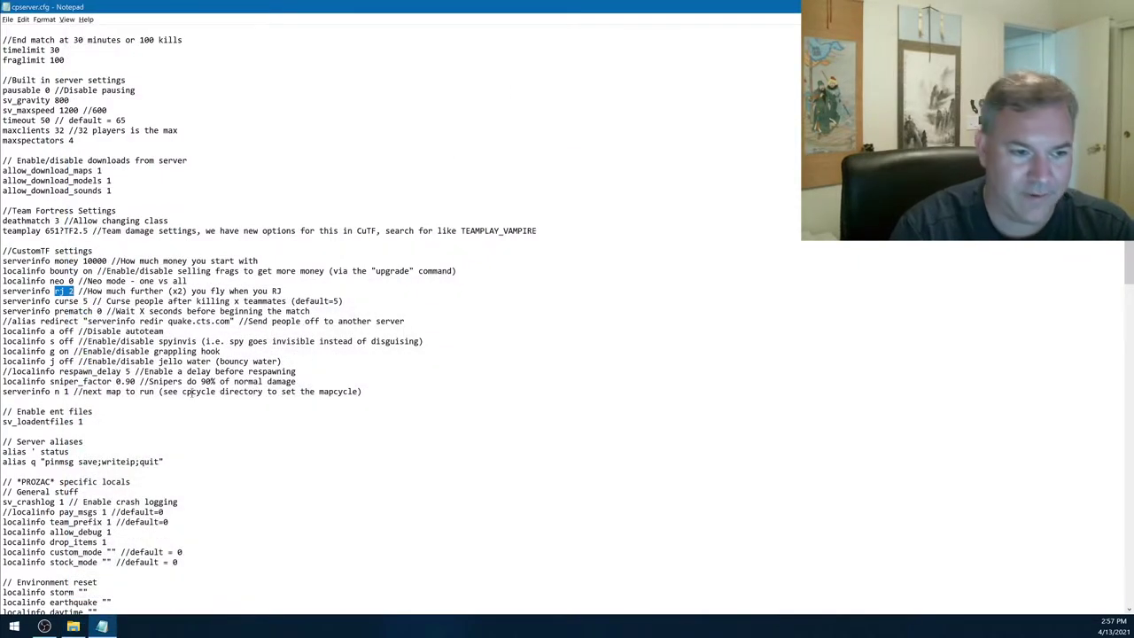
click(80, 301)
double_click(56, 310)
click(105, 316)
mouse_move(55, 321)
mouse_down()
mouse_move(105, 315)
mouse_move(55, 315)
mouse_up()
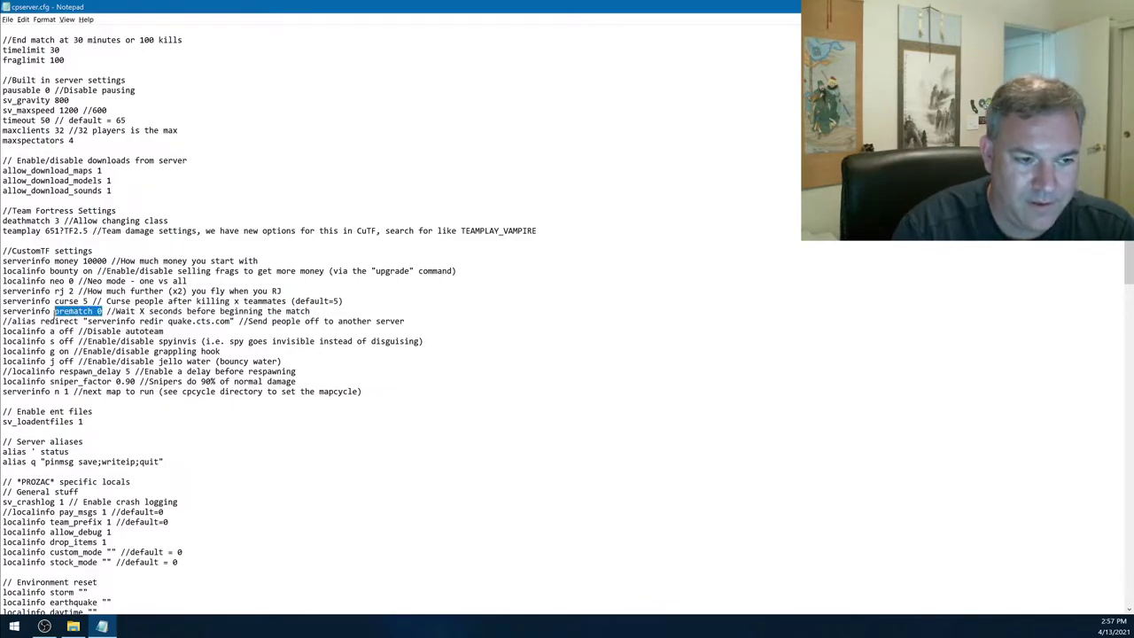
click(69, 304)
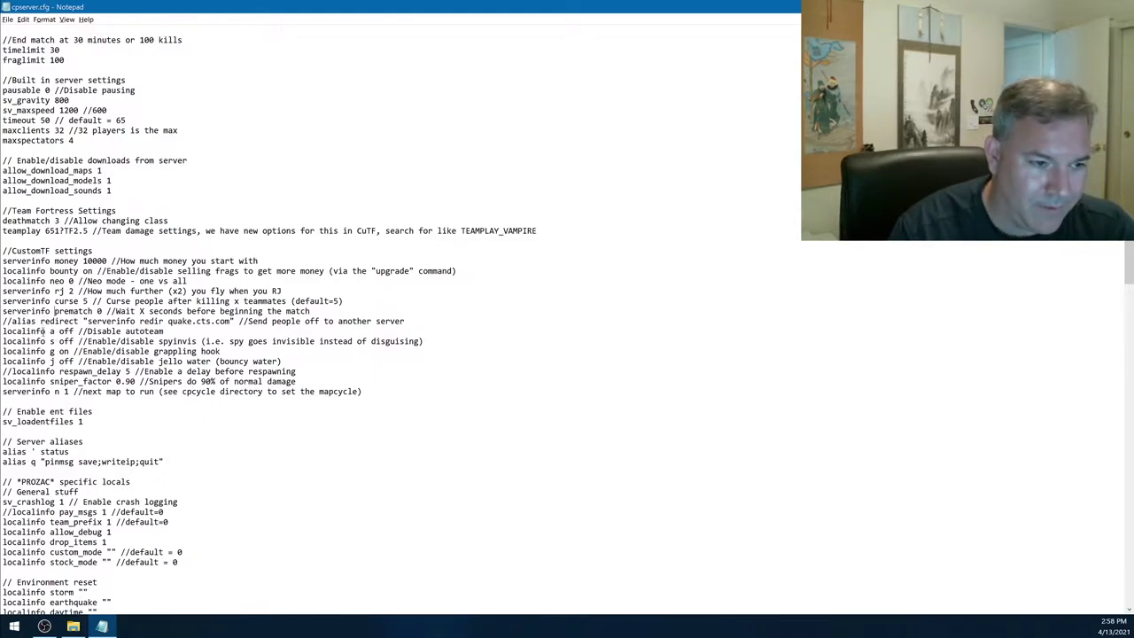
- Replace 'off' with 'on' on the localinfo j line to enable jello water
drag(49, 330, 75, 333)
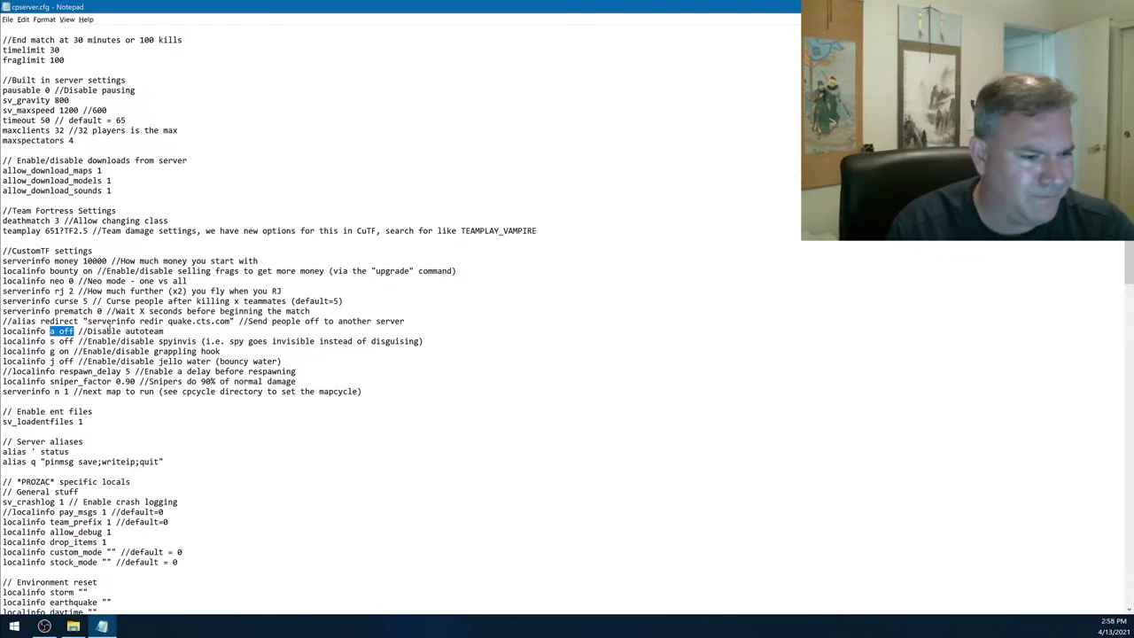
drag(49, 351, 79, 362)
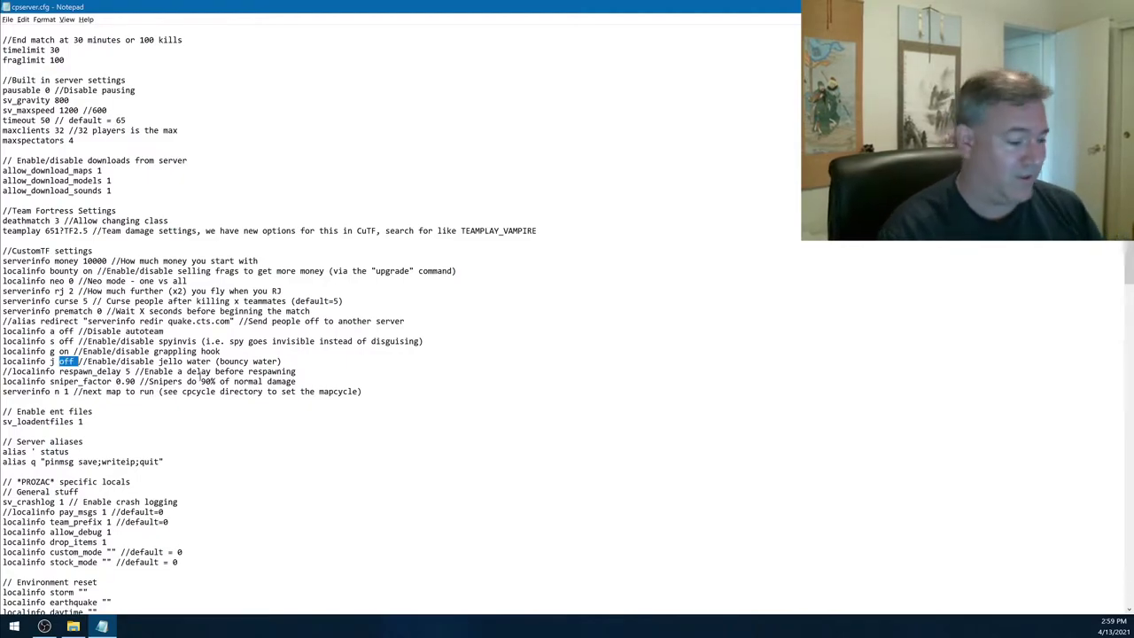
text(on)
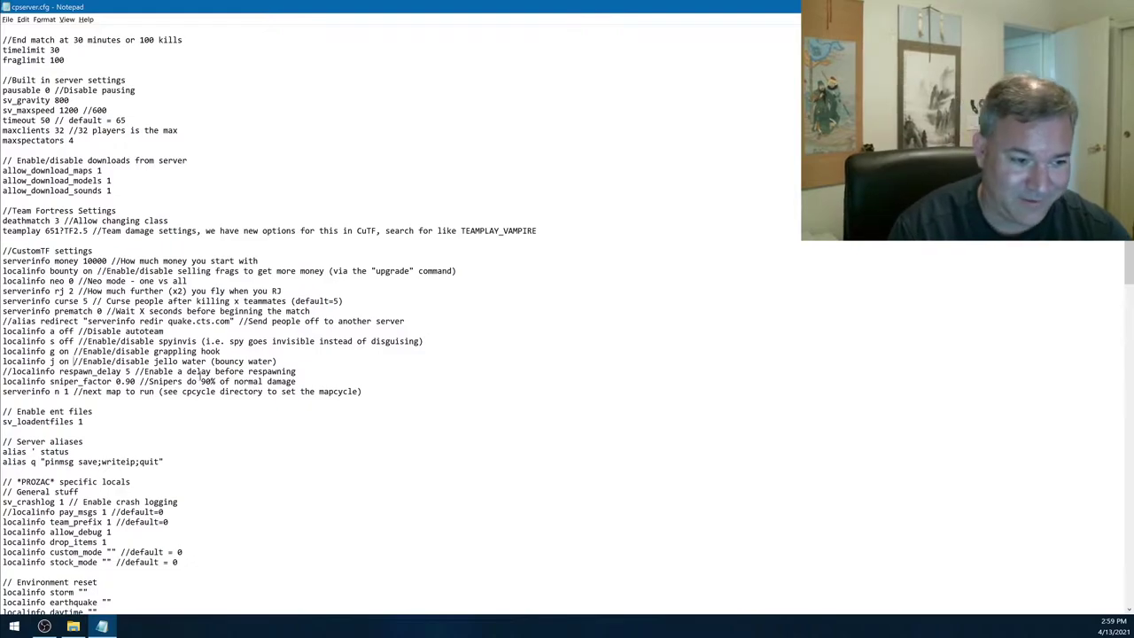
- Scroll through cpserver.cfg and select the whole CustomTF settings block
scroll(162, 281, down, 6)
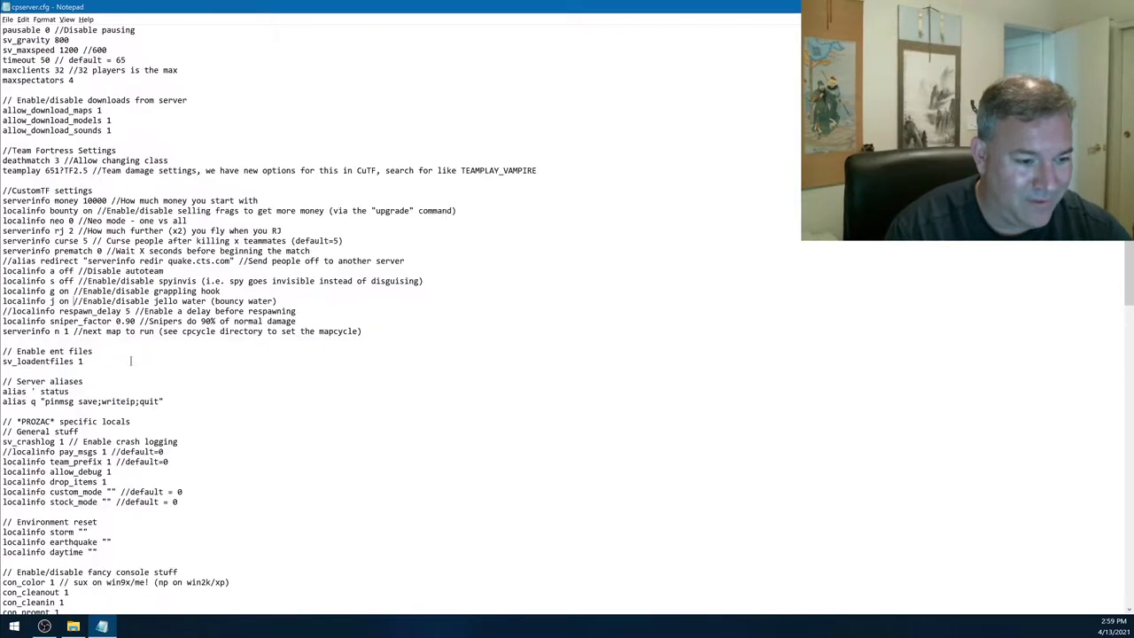
scroll(162, 281, down, 14)
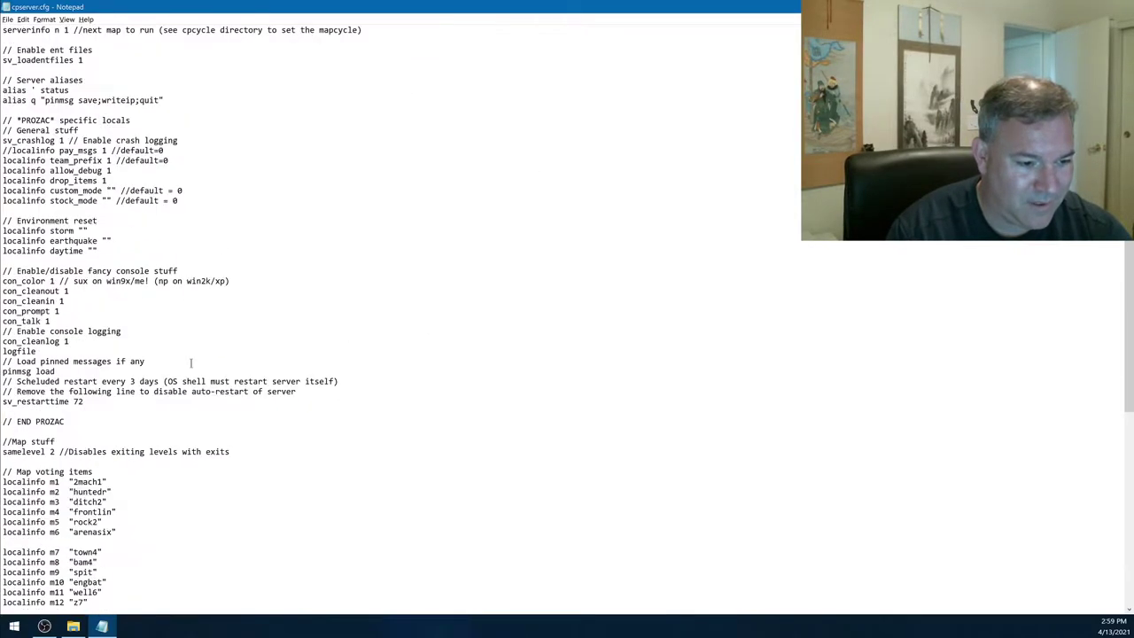
scroll(195, 400, down, 10)
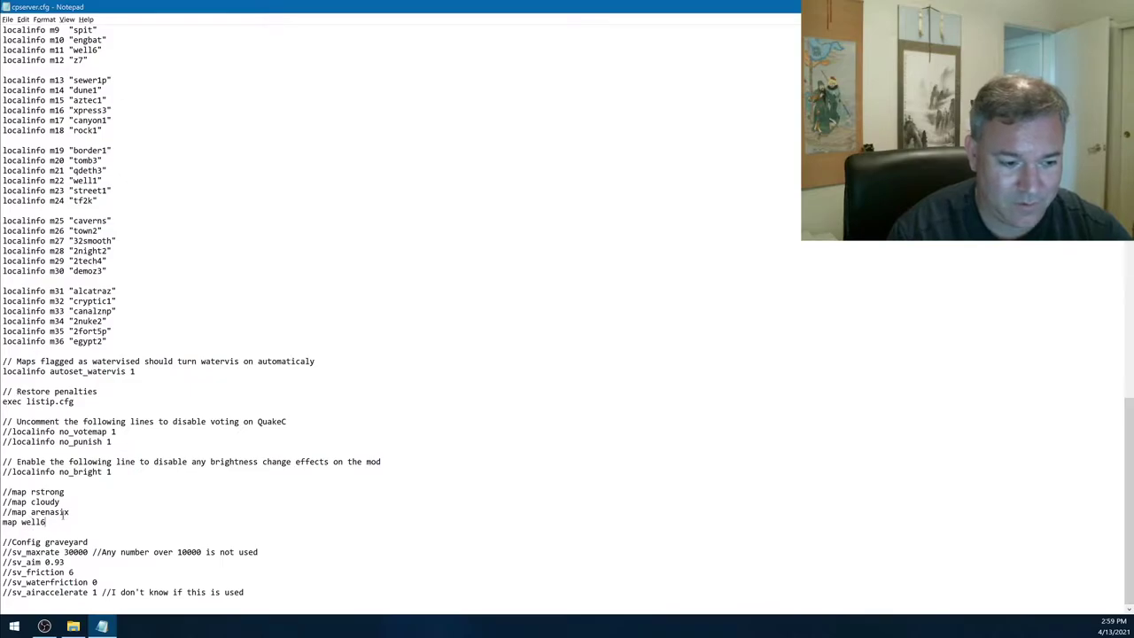
scroll(87, 511, up, 20)
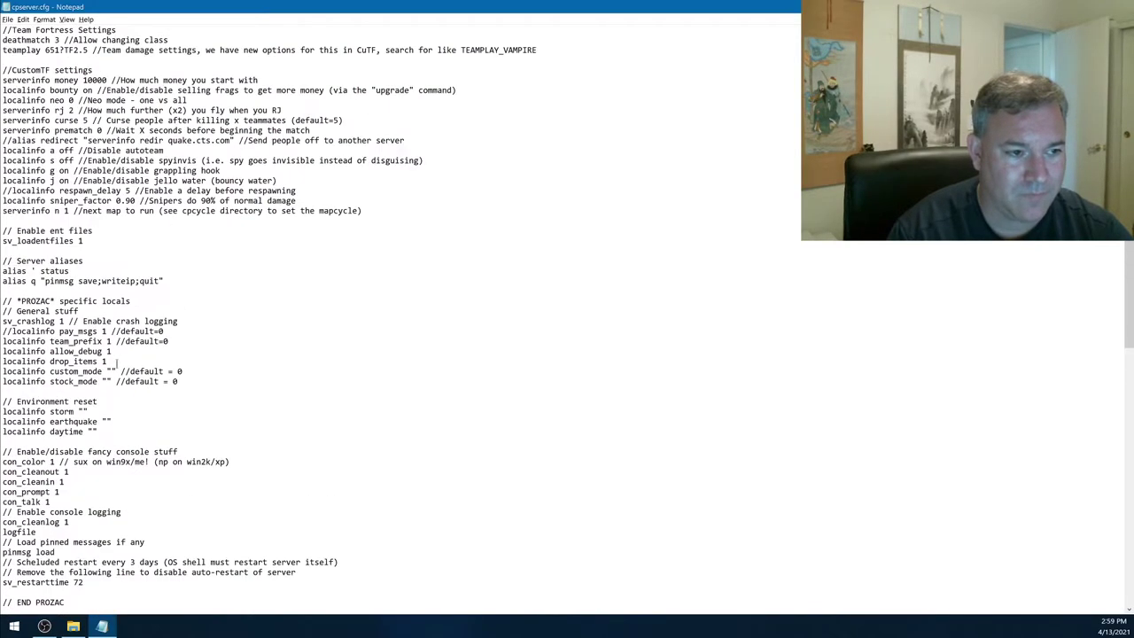
drag(75, 232, 89, 421)
drag(363, 395, 379, 237)
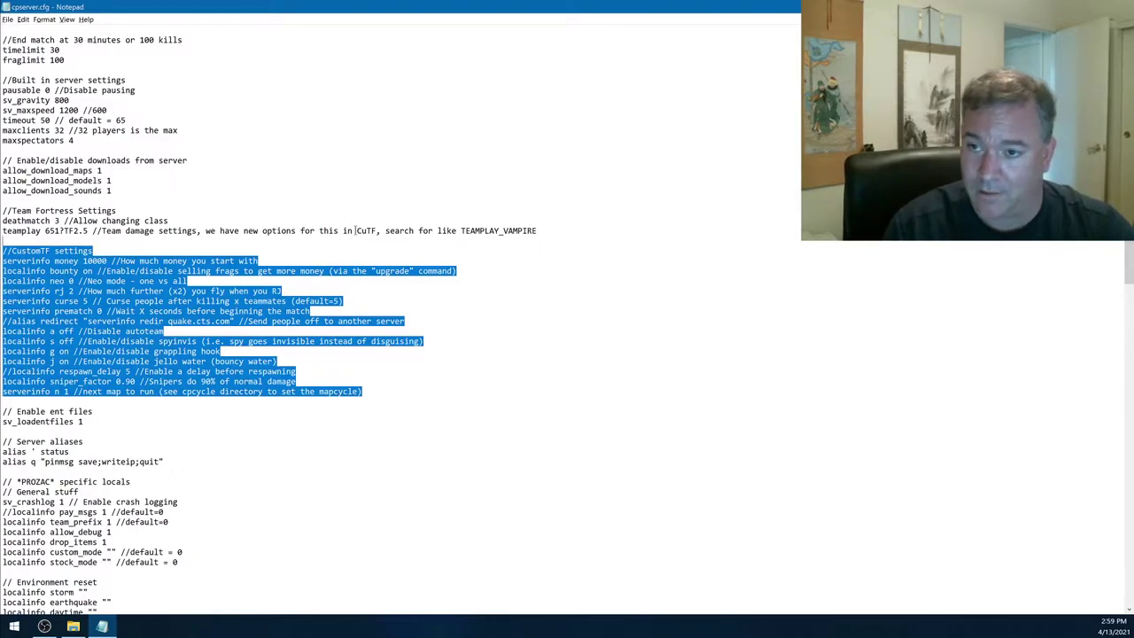
- Point out the neo mode and sniper_factor 0.90 settings, then close Notepad
double_click(62, 280)
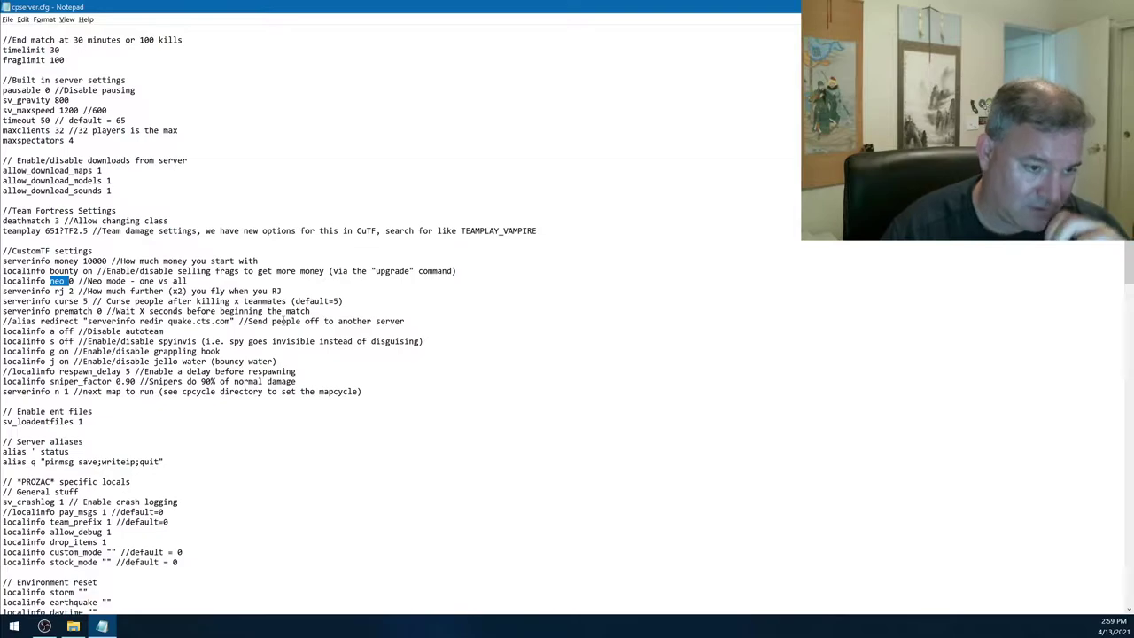
drag(119, 383, 142, 383)
click(135, 382)
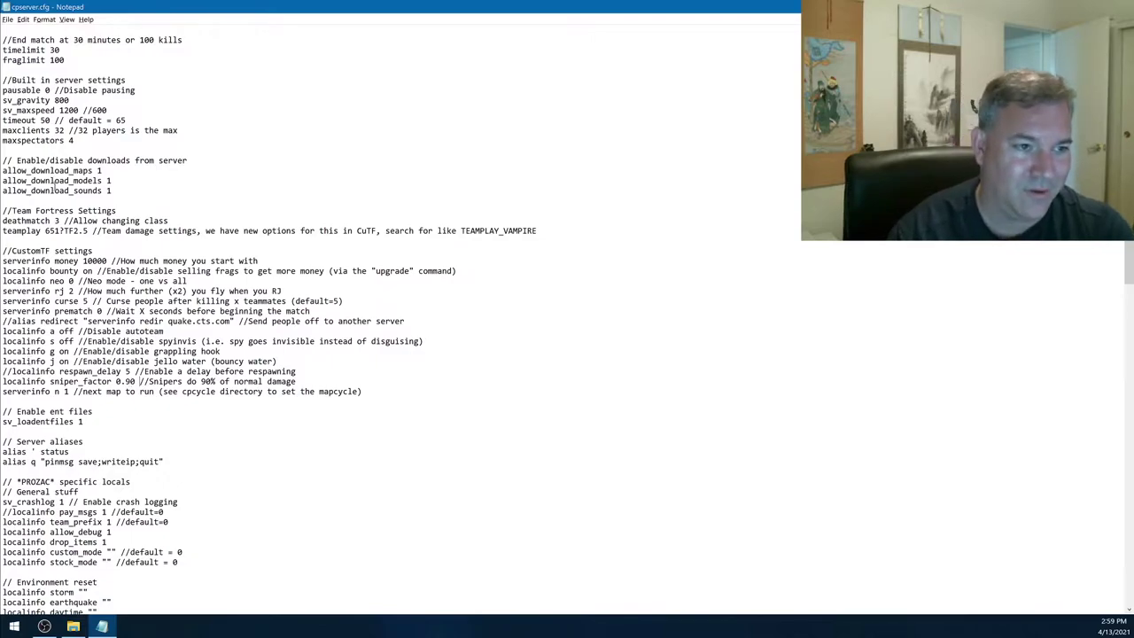
scroll(107, 159, up, 4)
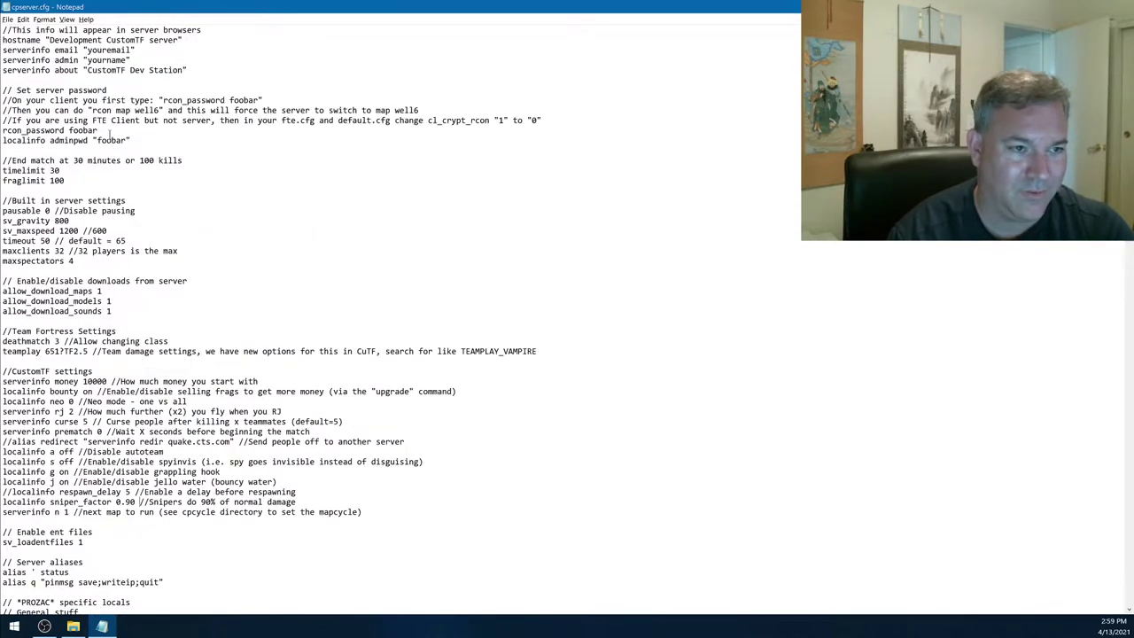
scroll(219, 271, down, 2)
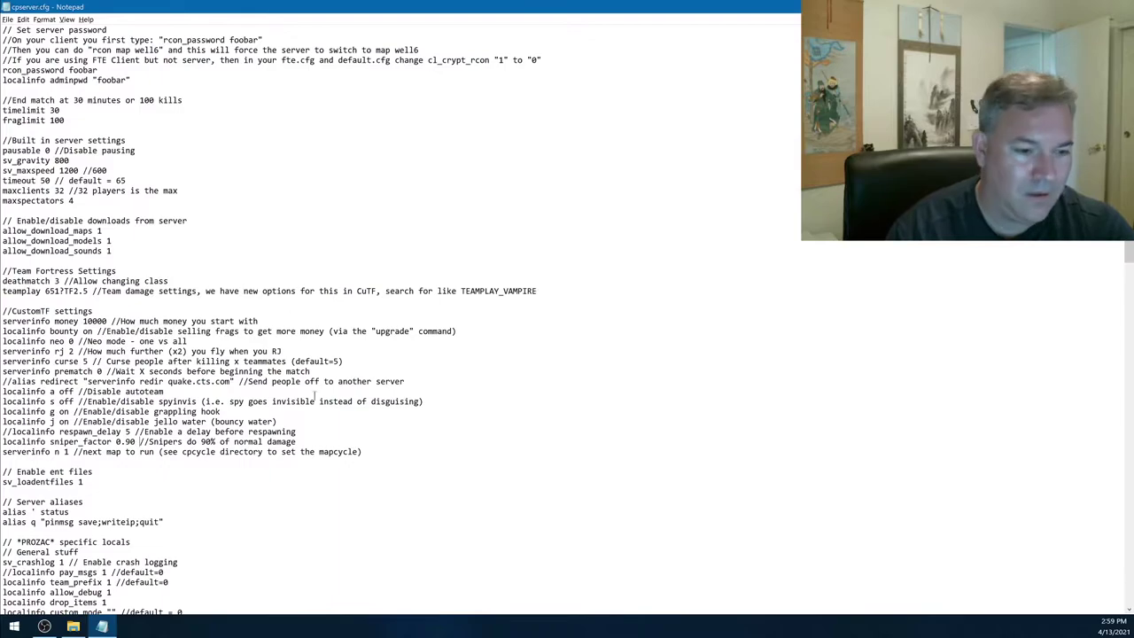
click(4, 6)
click(5, 6)
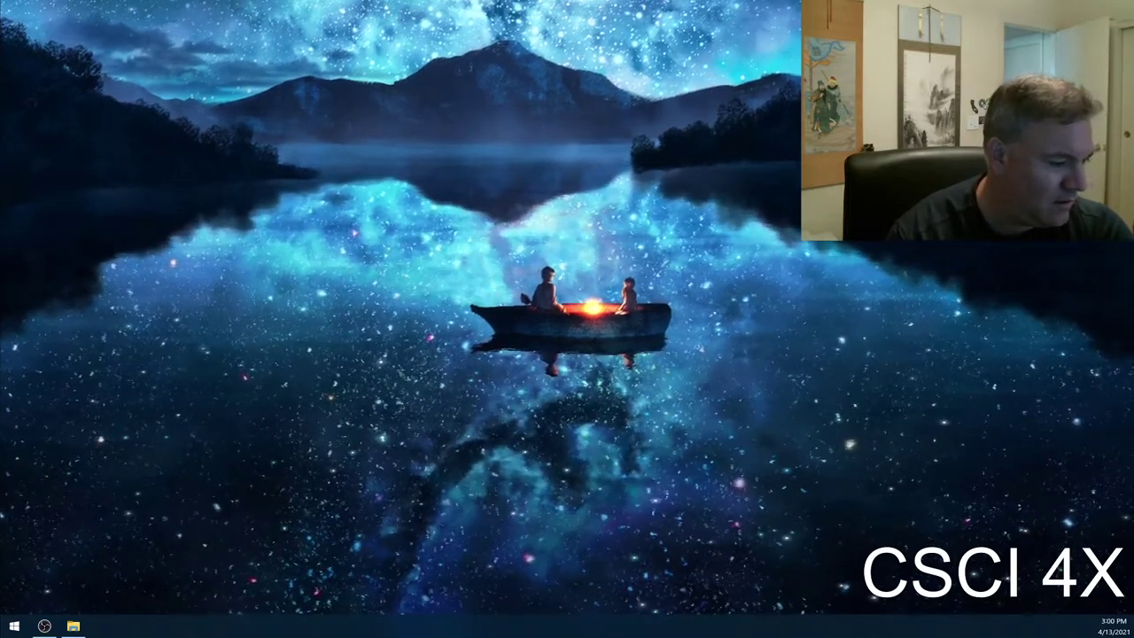
- Launch Firefox, disconnect NordVPN from United States #8521, and close the NordVPN window
key(ctrl+alt+f)
click(363, 57)
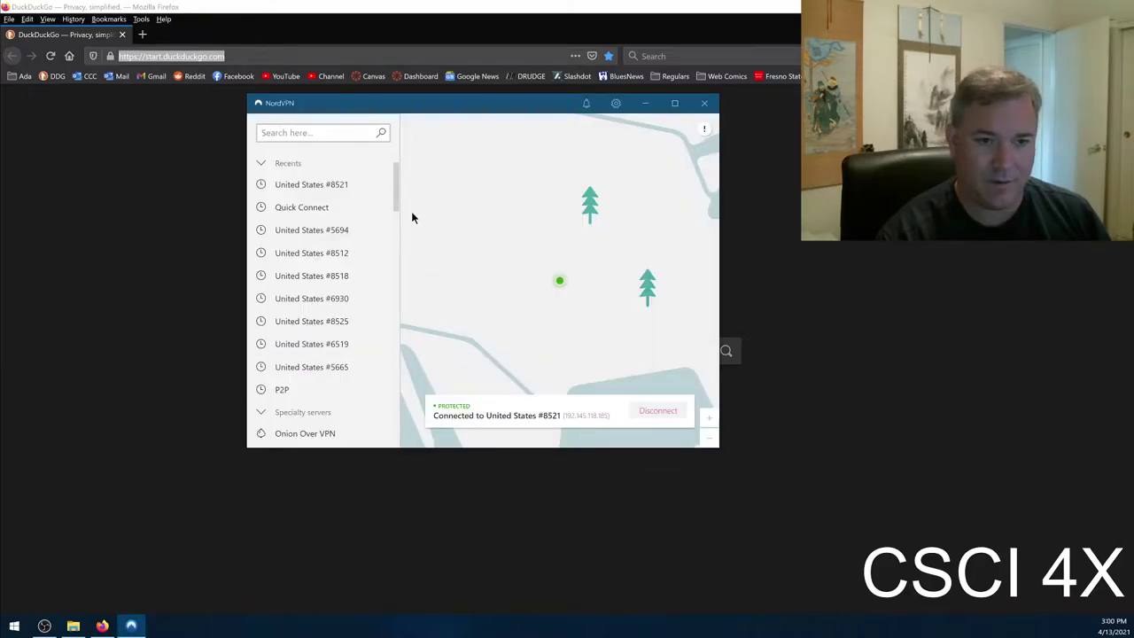
click(667, 408)
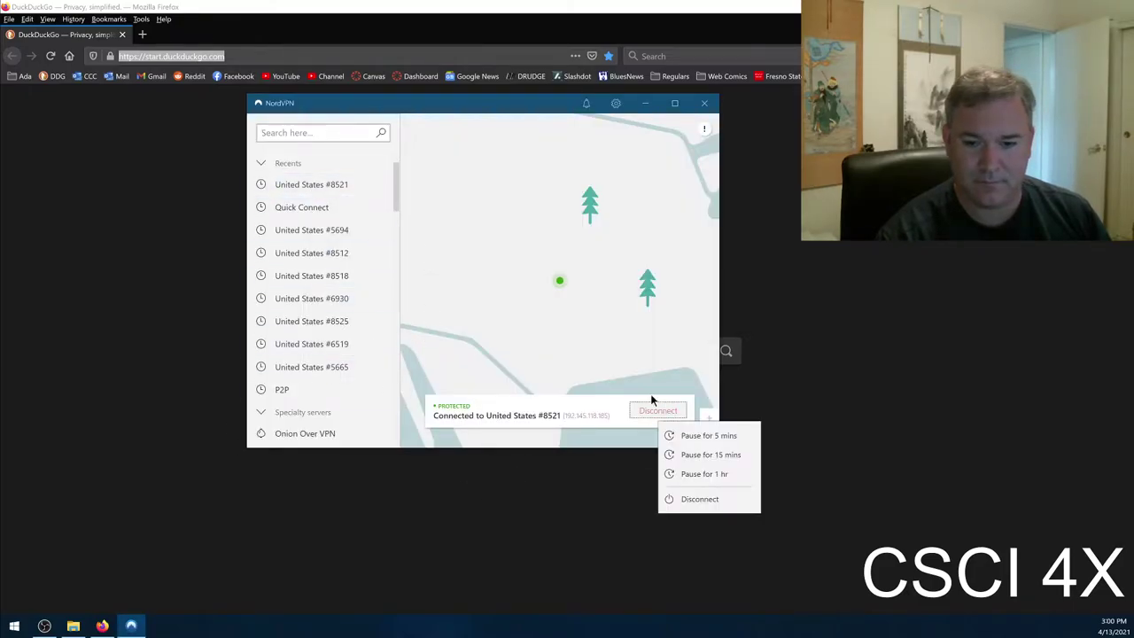
click(687, 500)
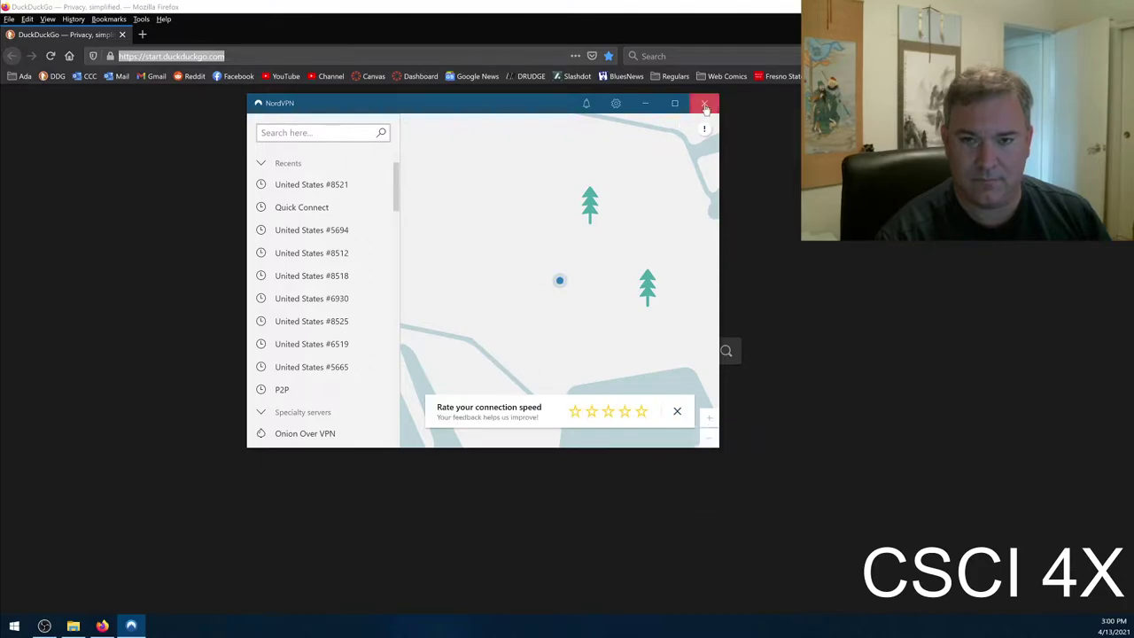
click(704, 105)
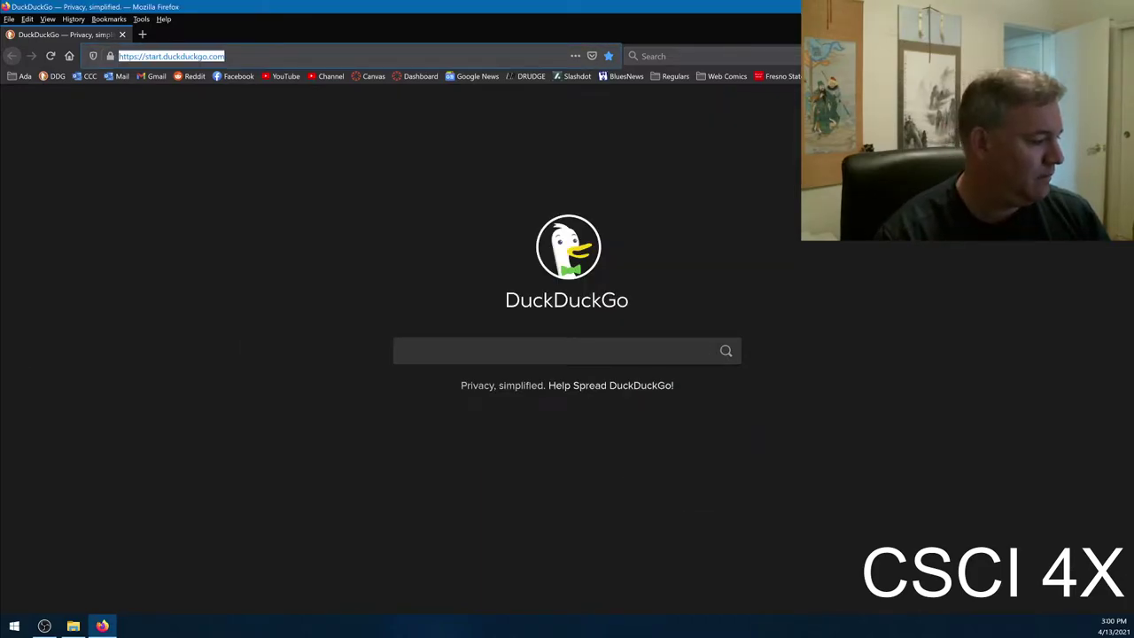
click(364, 221)
- Search DuckDuckGo for 'test' to confirm browsing works
click(491, 354)
text(test)
key(Return)
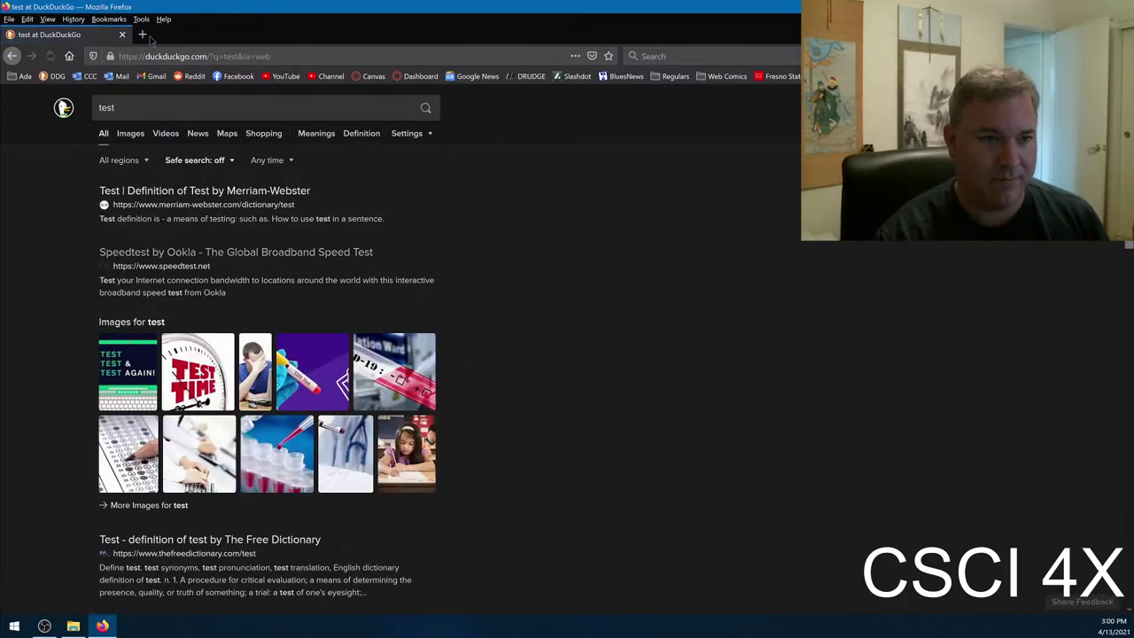
- Restart Firefox and load router.asus.com from the 'asus' address suggestion
click(123, 35)
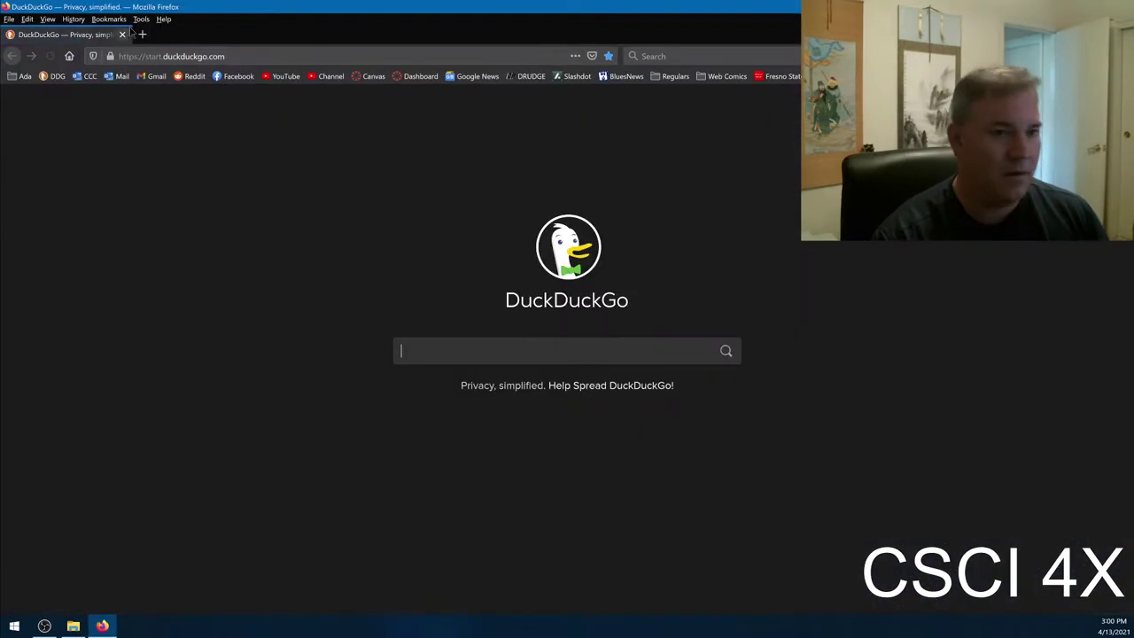
click(189, 51)
text(asus)
key(Down)
key(Return)
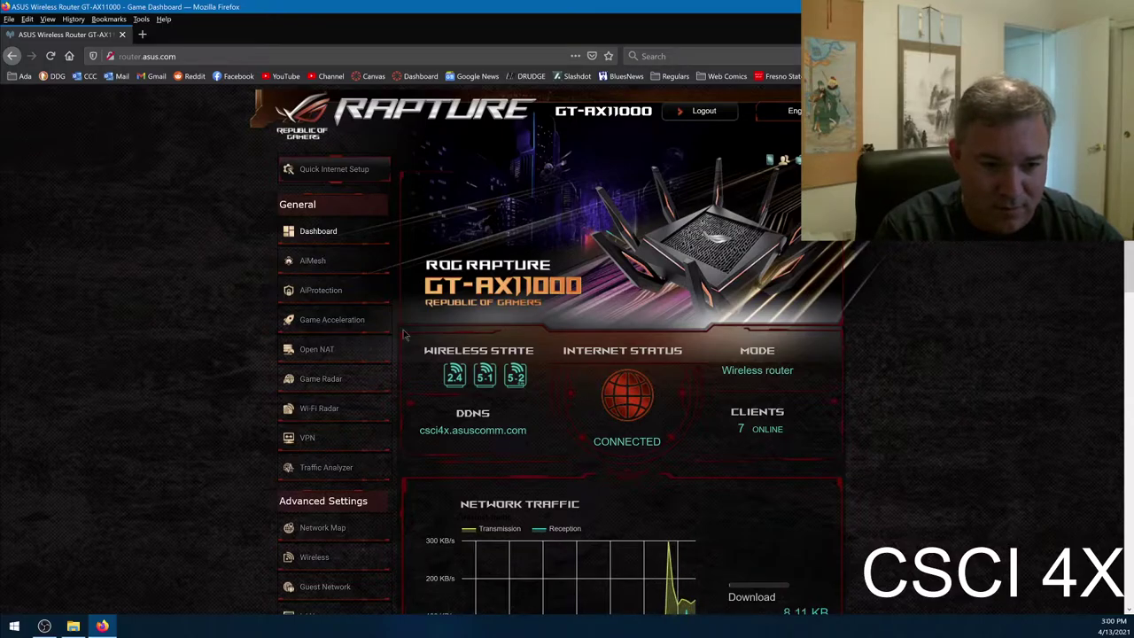
- Open the Open NAT page and scroll to its Game List of forwarding rules
click(319, 348)
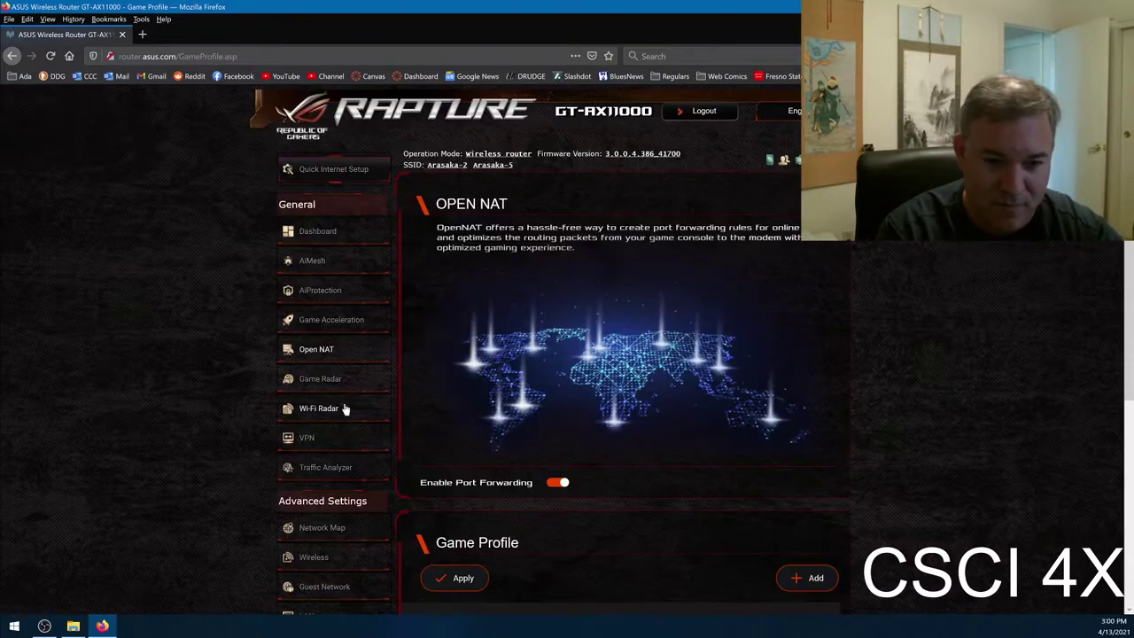
scroll(380, 337, down, 5)
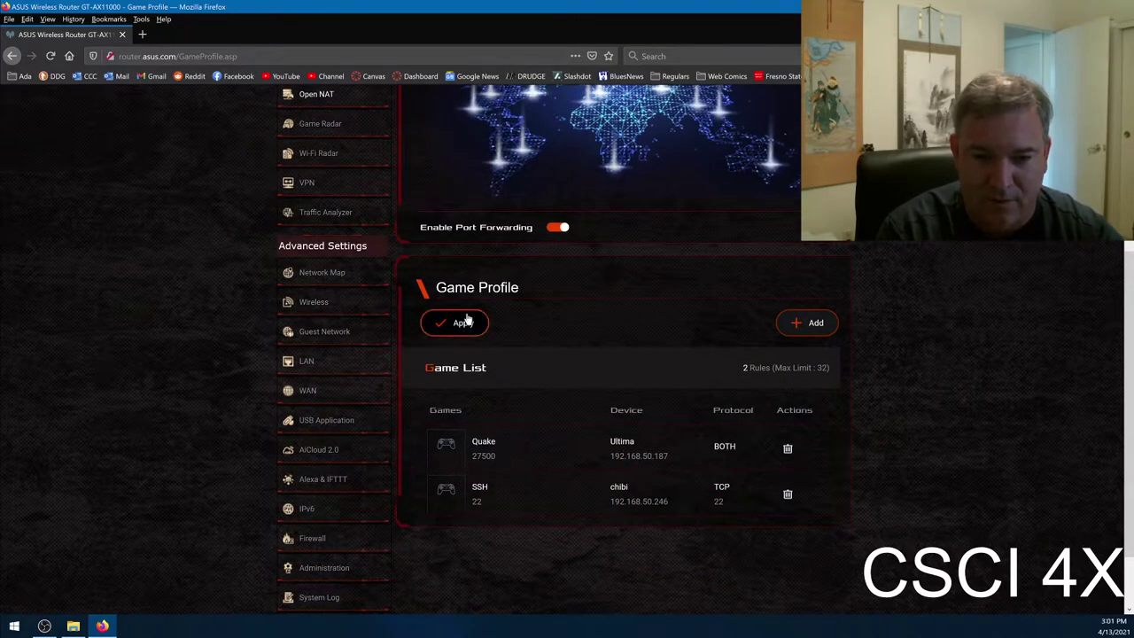
scroll(514, 346, up, 3)
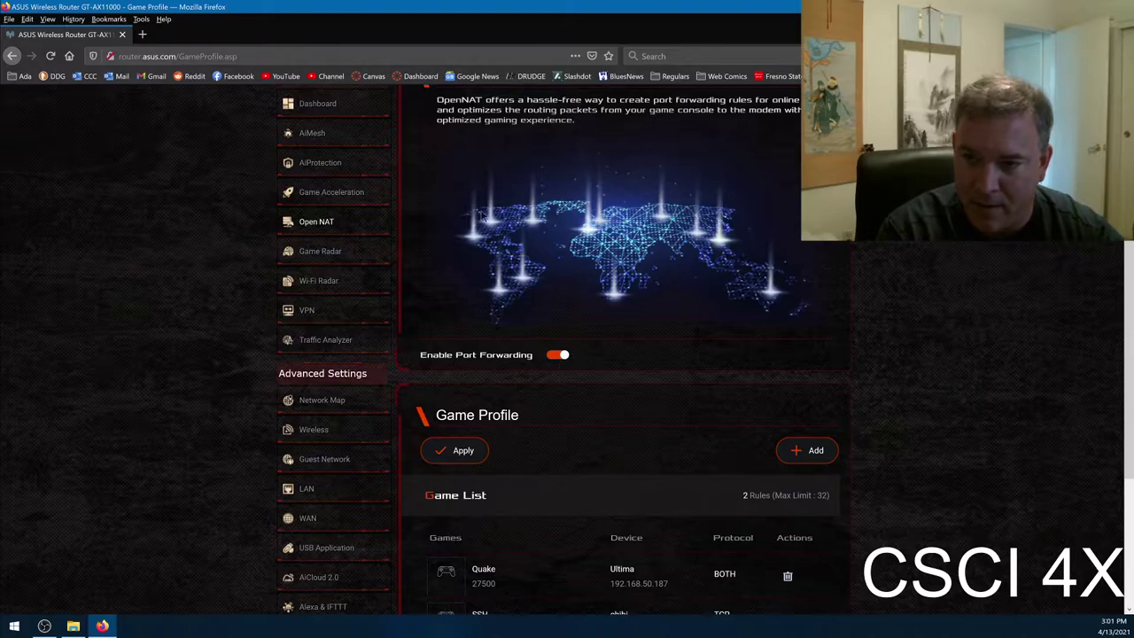
scroll(550, 353, up, 3)
scroll(522, 542, down, 3)
scroll(521, 542, down, 3)
- Highlight the Quake rule's port 27500, IP 192.168.50.187 and BOTH protocol
double_click(483, 456)
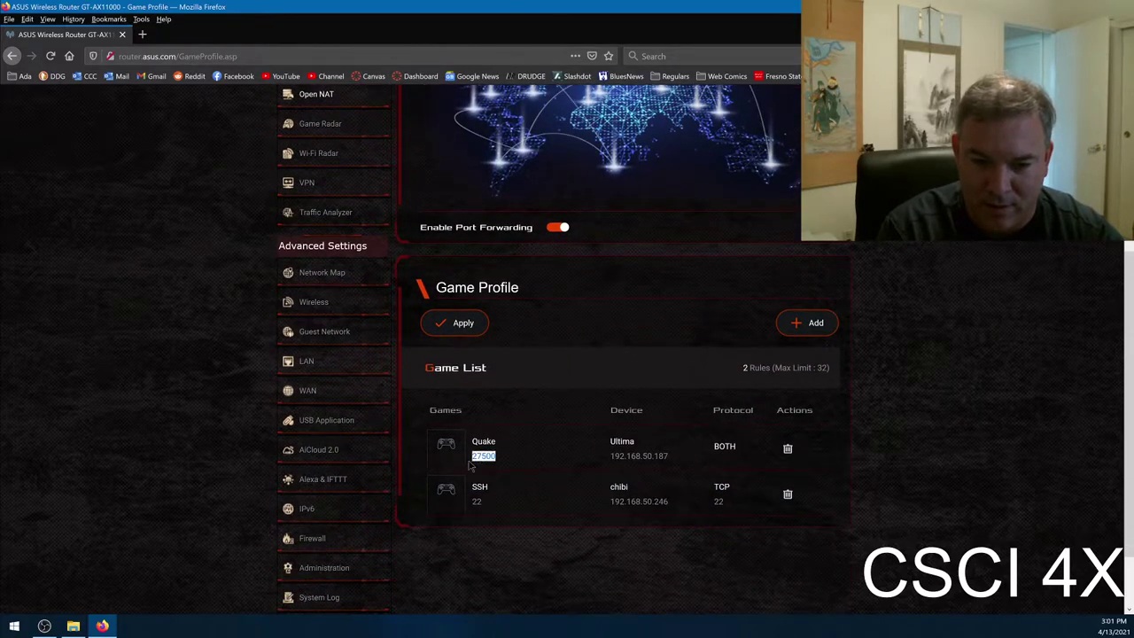
drag(612, 455, 669, 456)
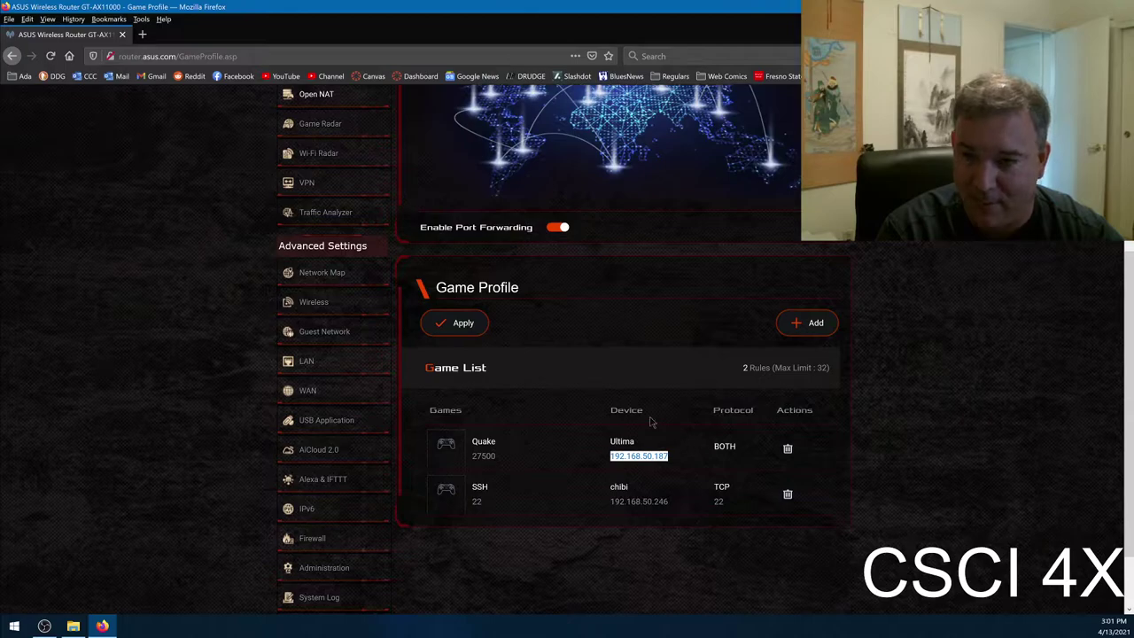
double_click(659, 455)
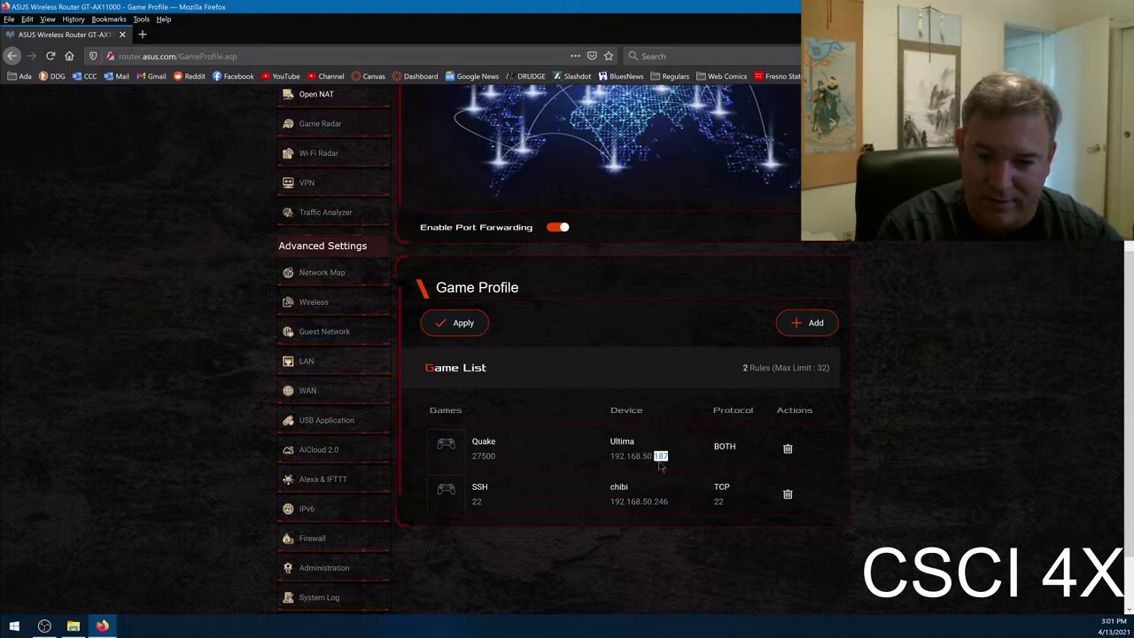
click(660, 455)
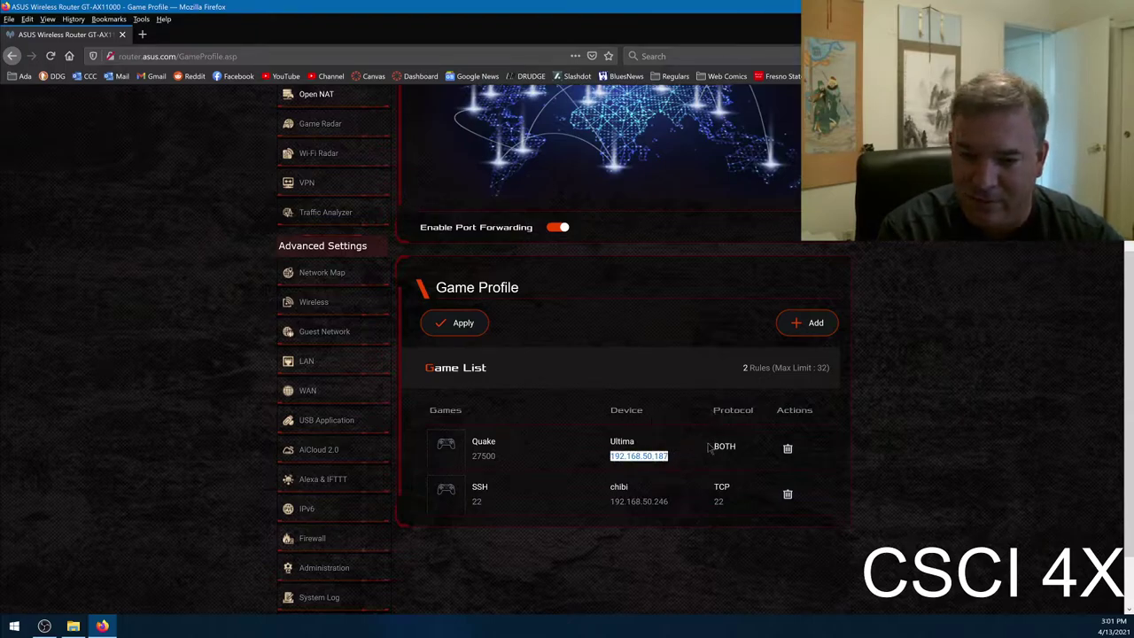
click(710, 449)
double_click(724, 445)
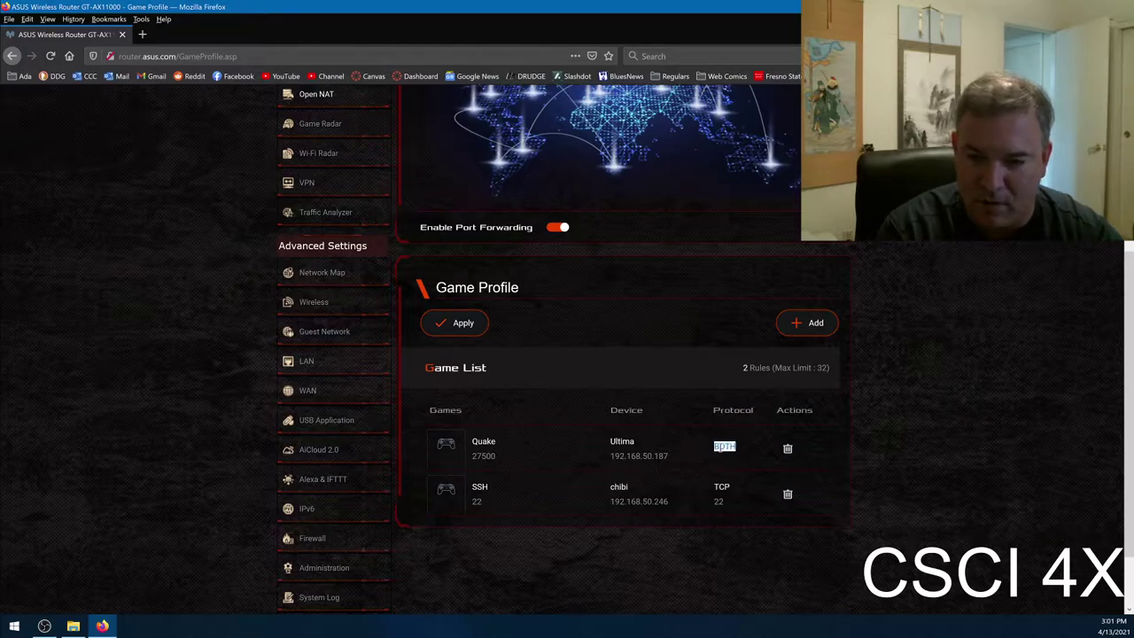
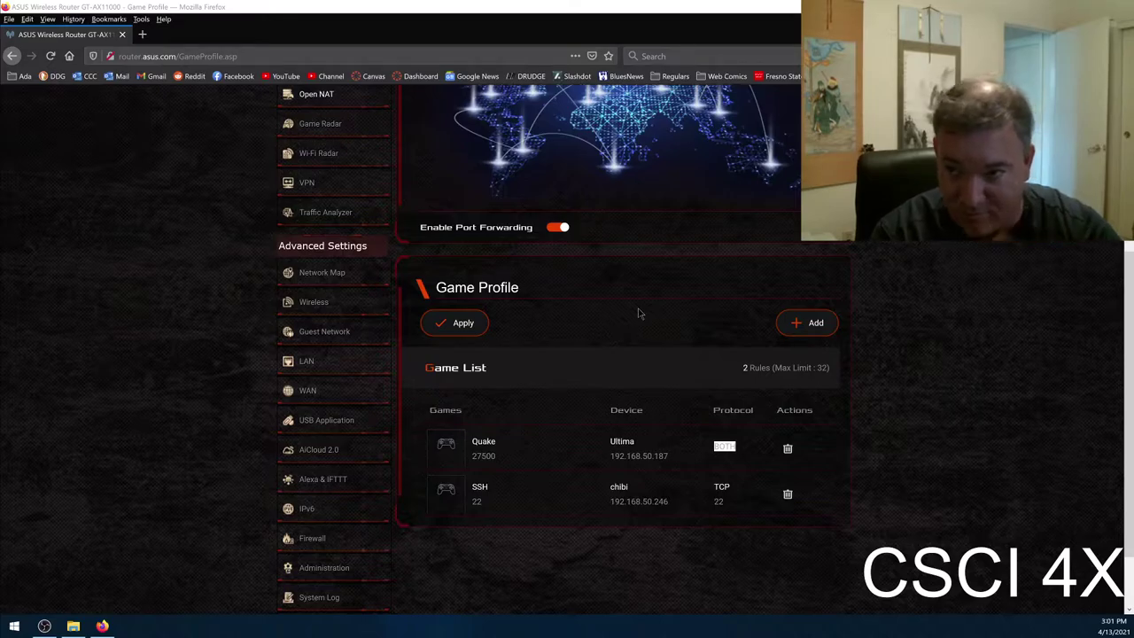
- Inspect the SSH port-forwarding rule's name, device IP address and details on the router page
click(634, 376)
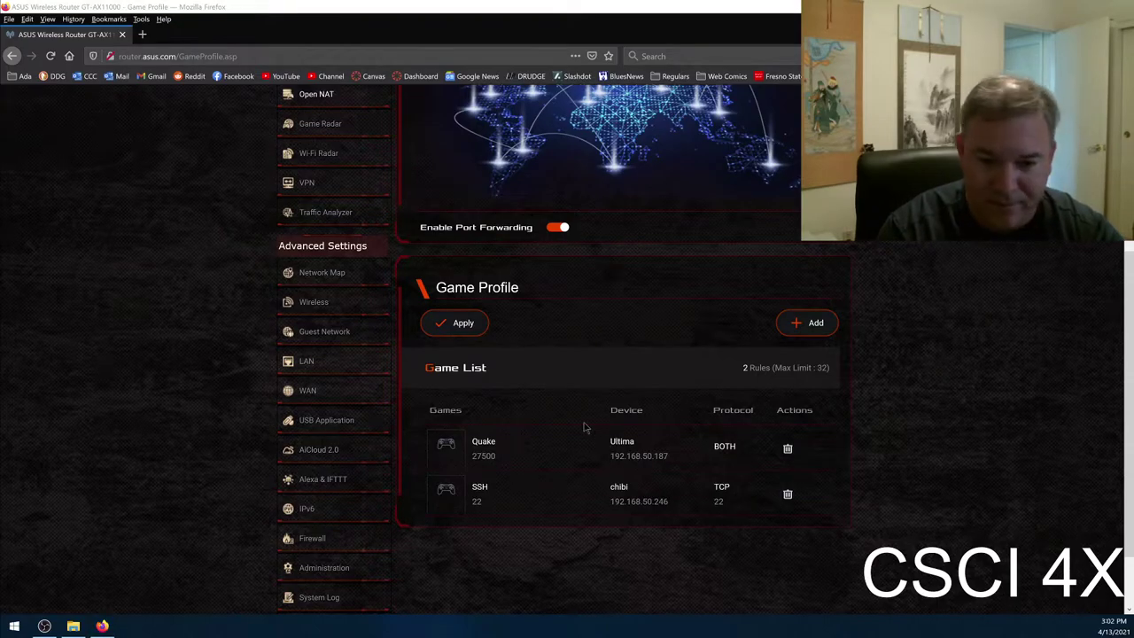
scroll(584, 429, down, 1)
double_click(482, 423)
drag(610, 438, 669, 427)
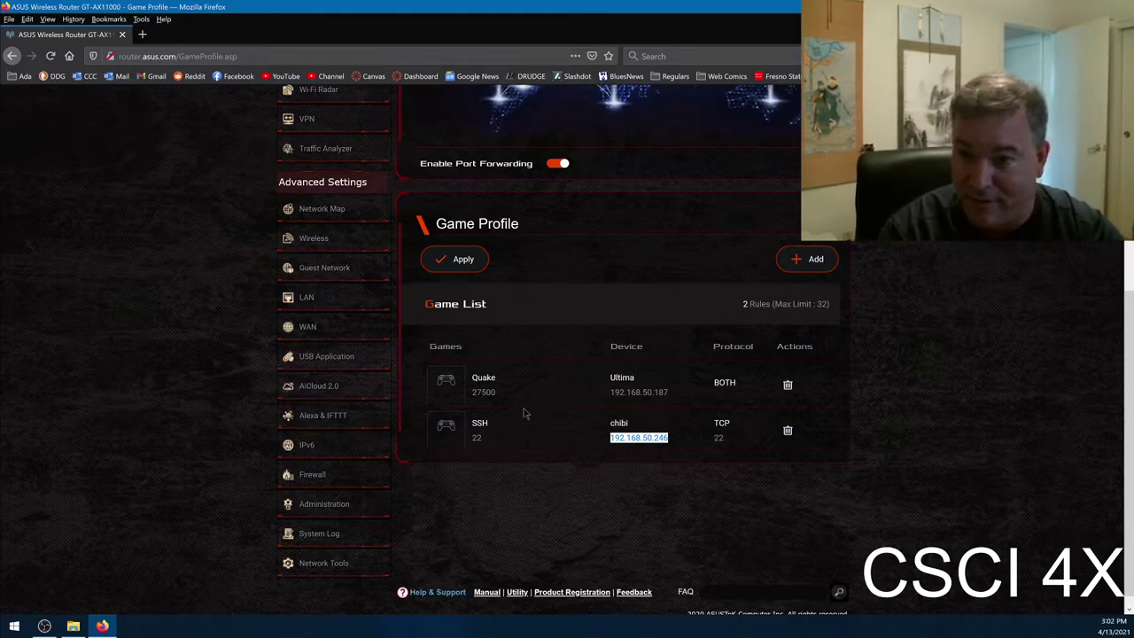
drag(474, 429, 662, 465)
click(681, 440)
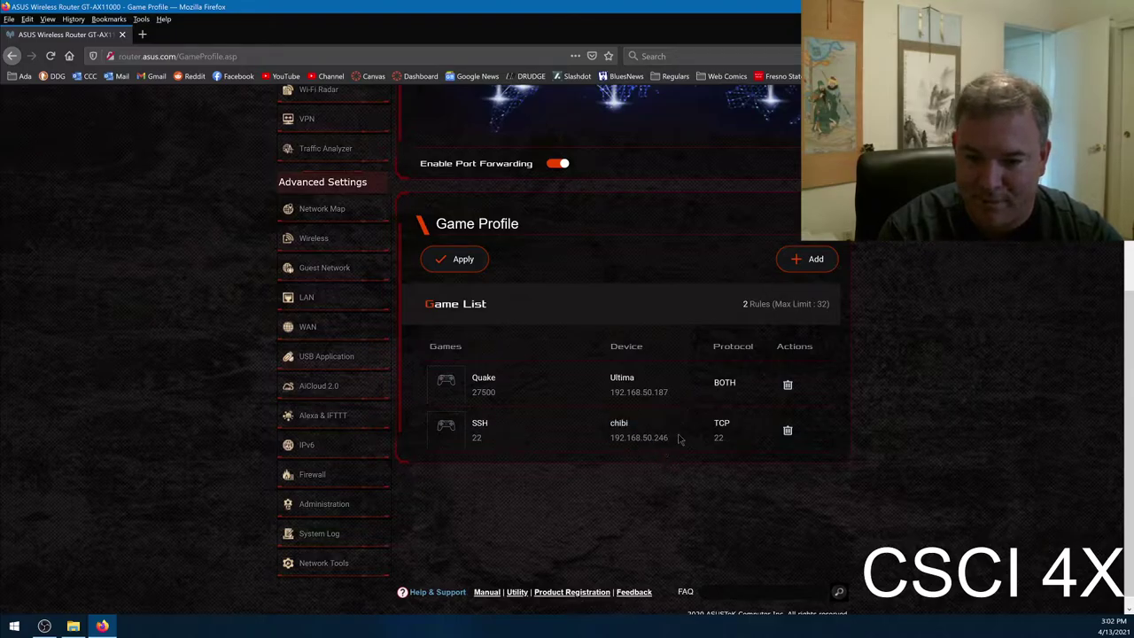
- Review the Quake rule's entries, then switch to the fortress folder in File Explorer
drag(501, 381, 739, 395)
click(719, 377)
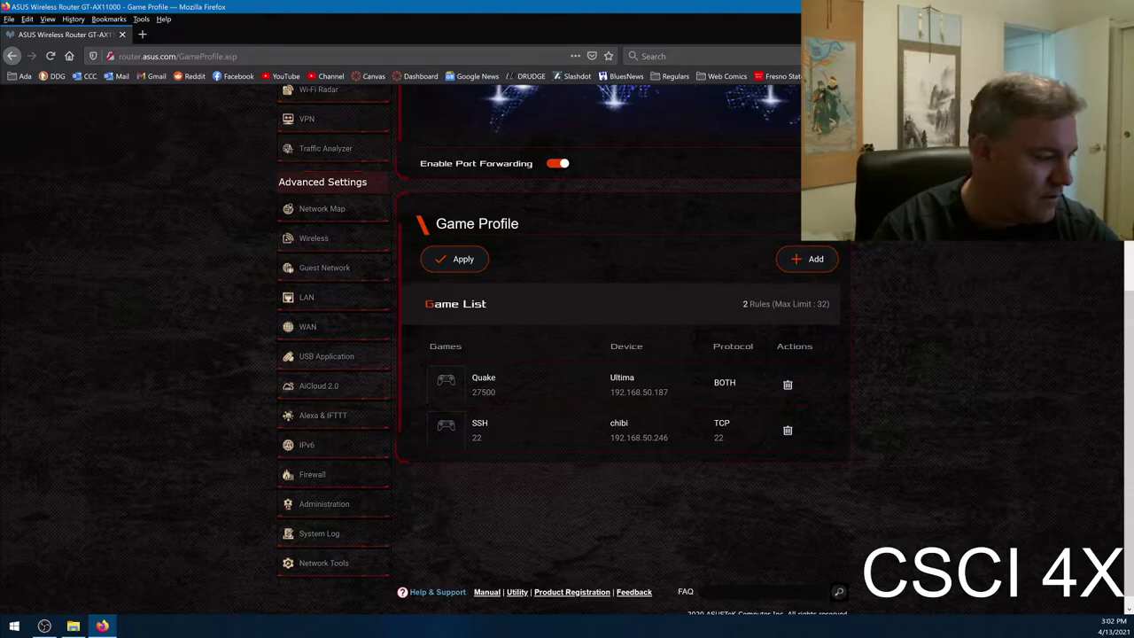
key(alt+Tab)
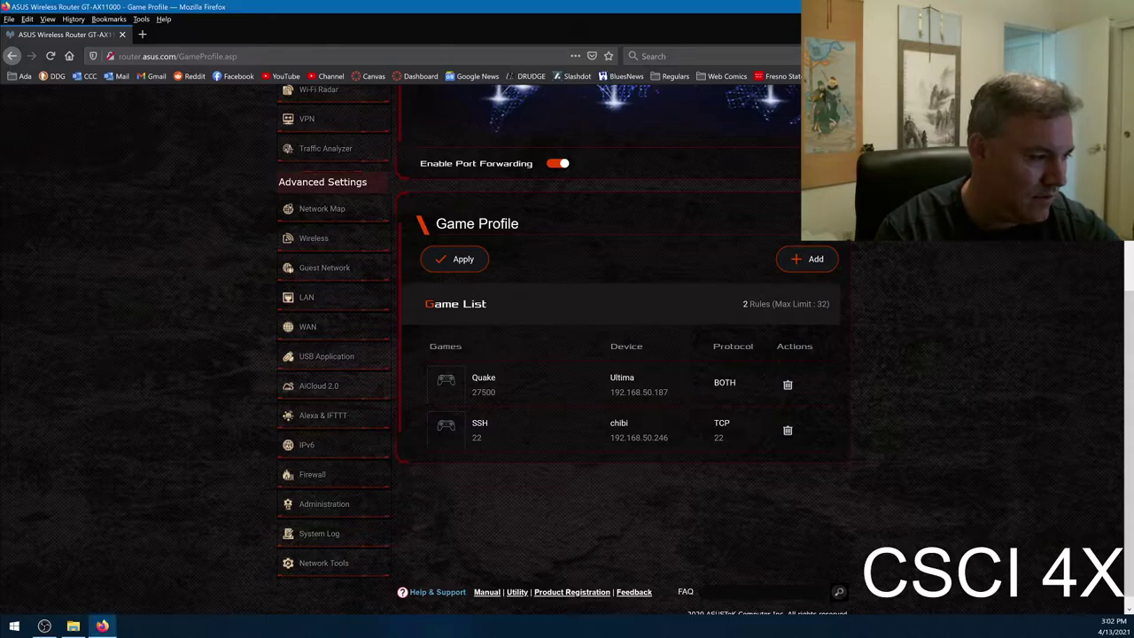
key(alt+Tab)
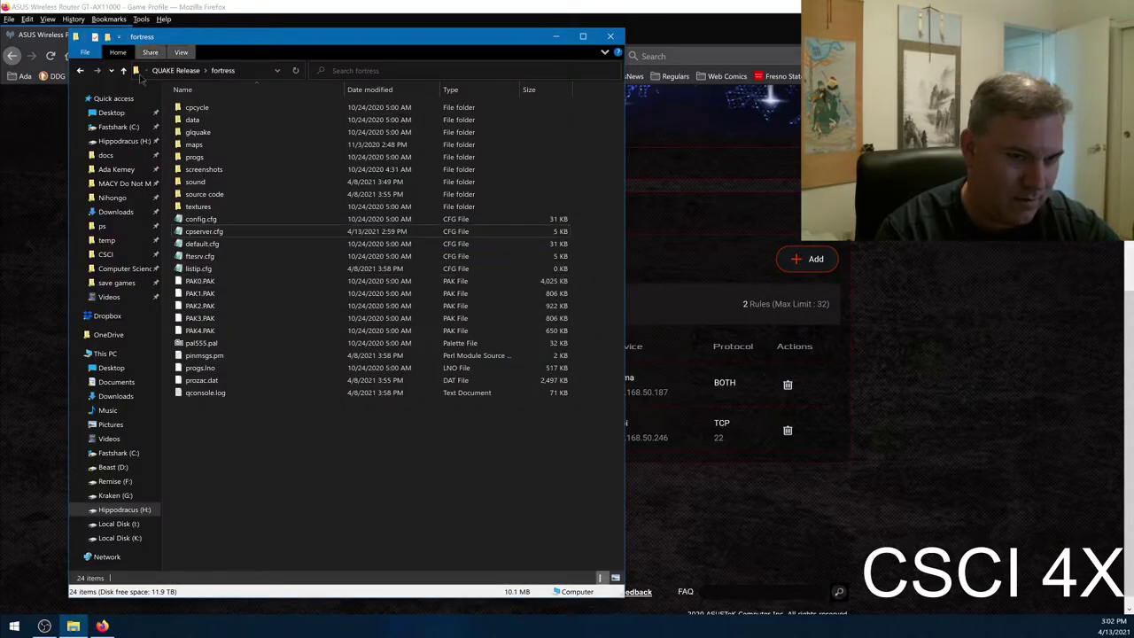
- Run Launch Server.bat from the QUAKE Release folder, then return to the router page in Firefox
click(176, 70)
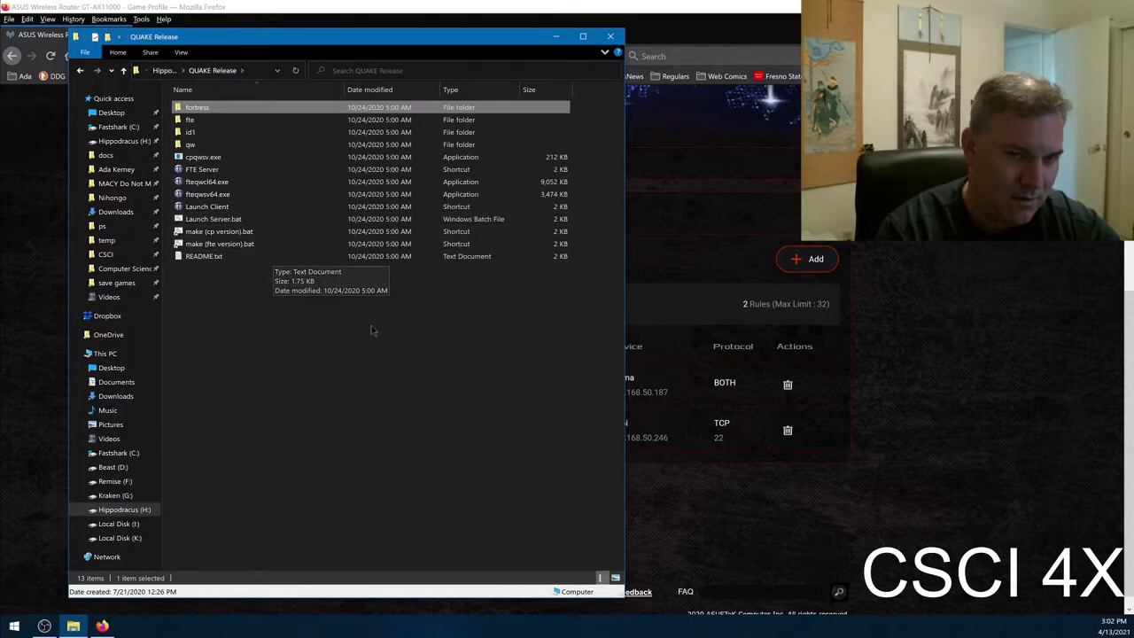
double_click(251, 222)
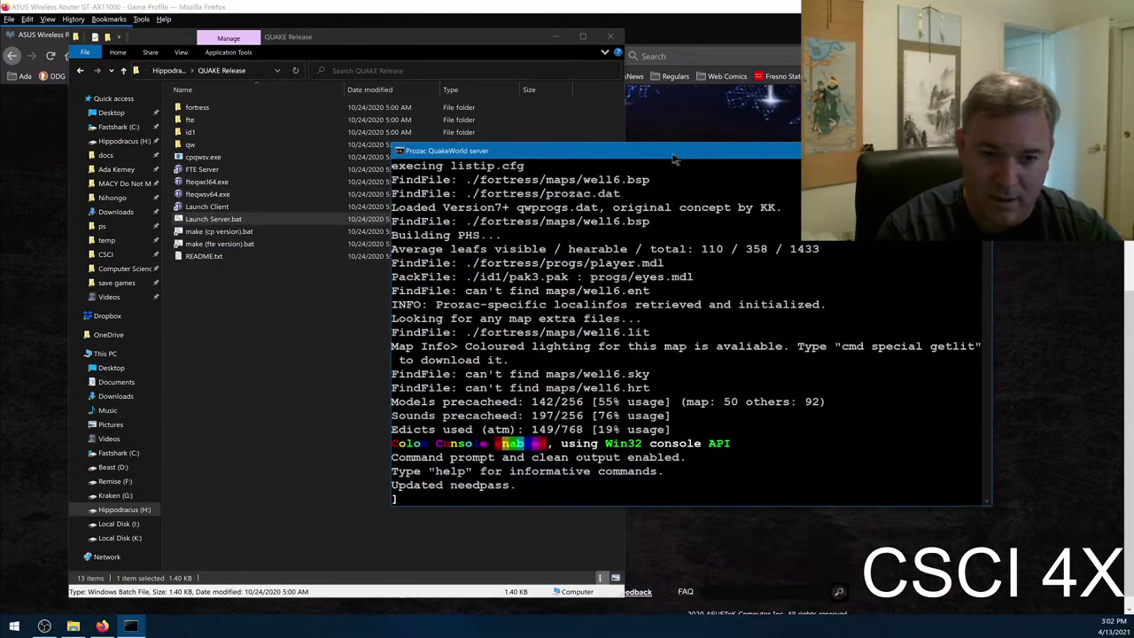
click(766, 187)
scroll(380, 236, up, 5)
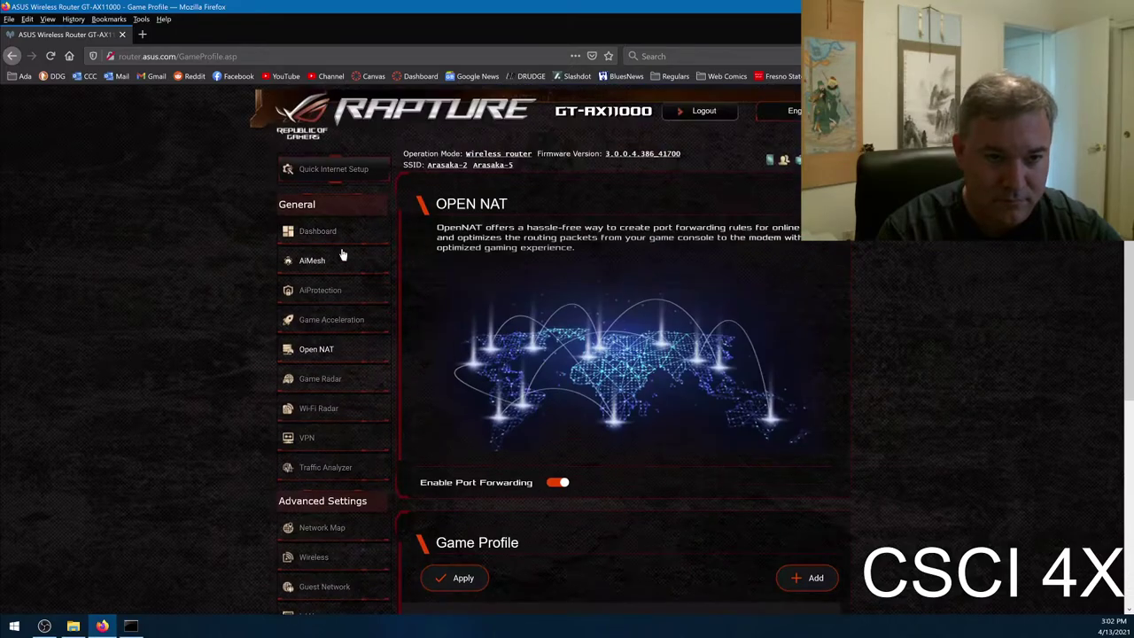
- Select the DDNS address on the router Dashboard, then close Firefox
click(317, 231)
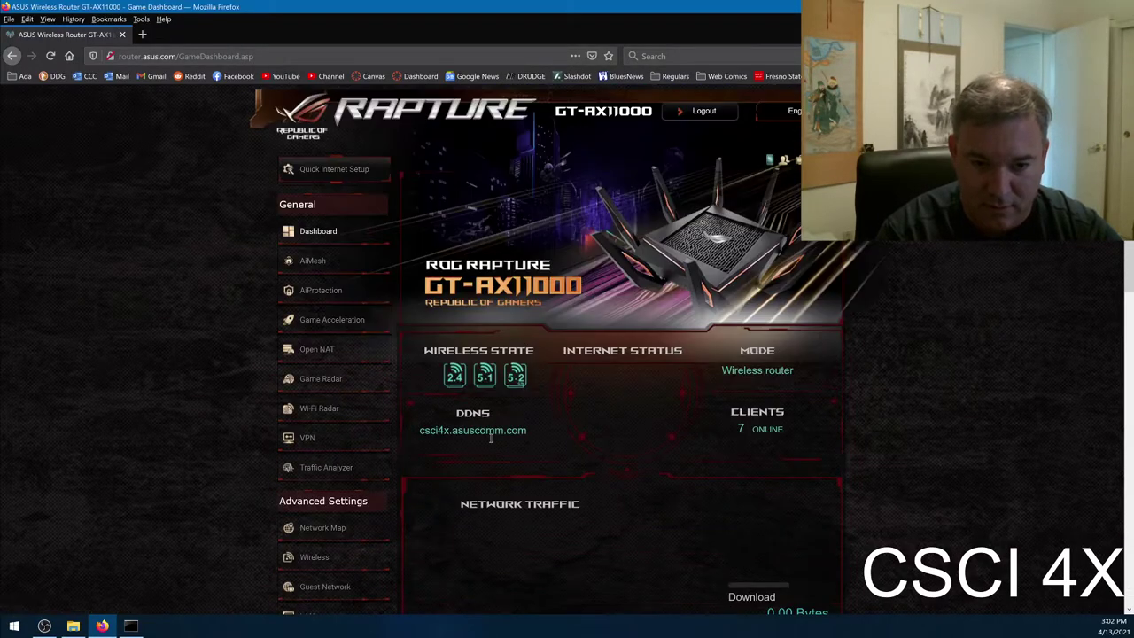
double_click(493, 429)
triple_click(502, 429)
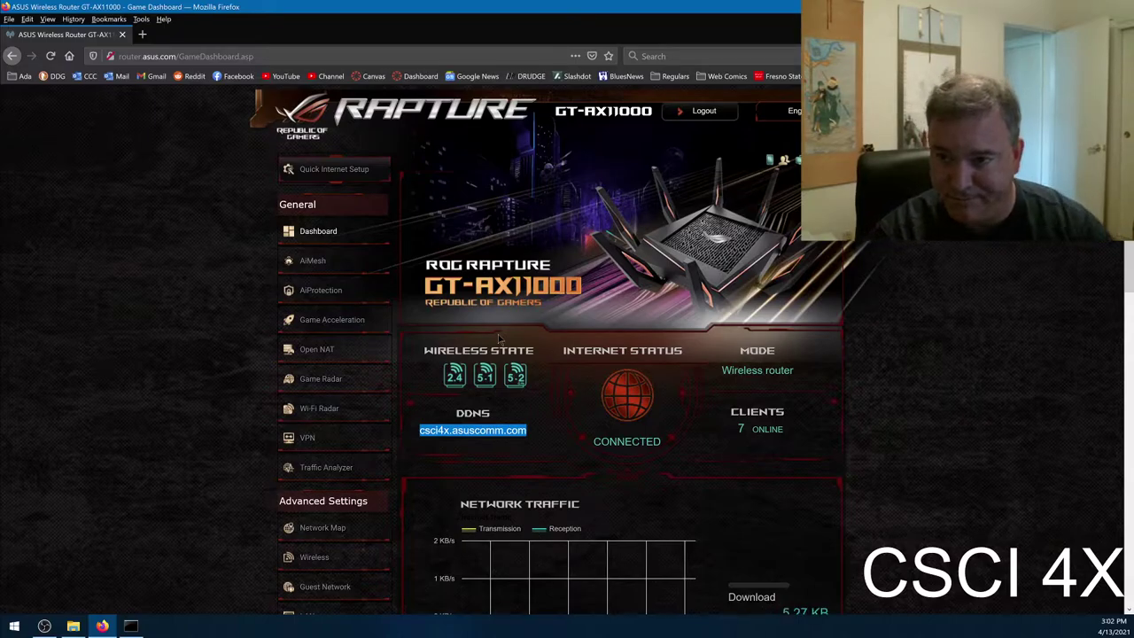
click(195, 440)
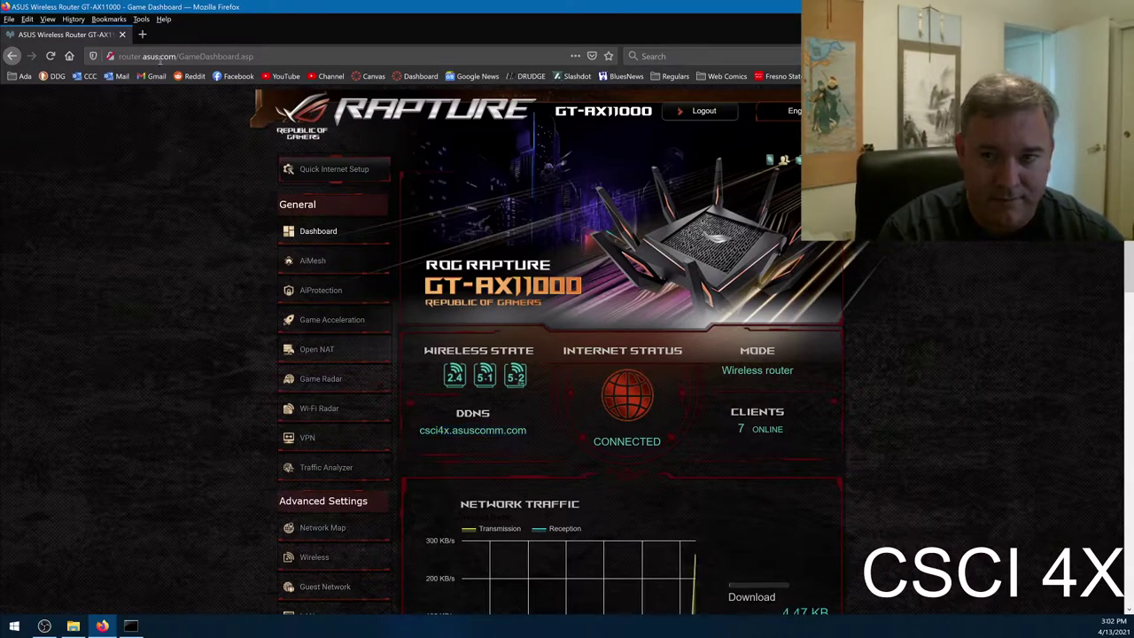
click(122, 35)
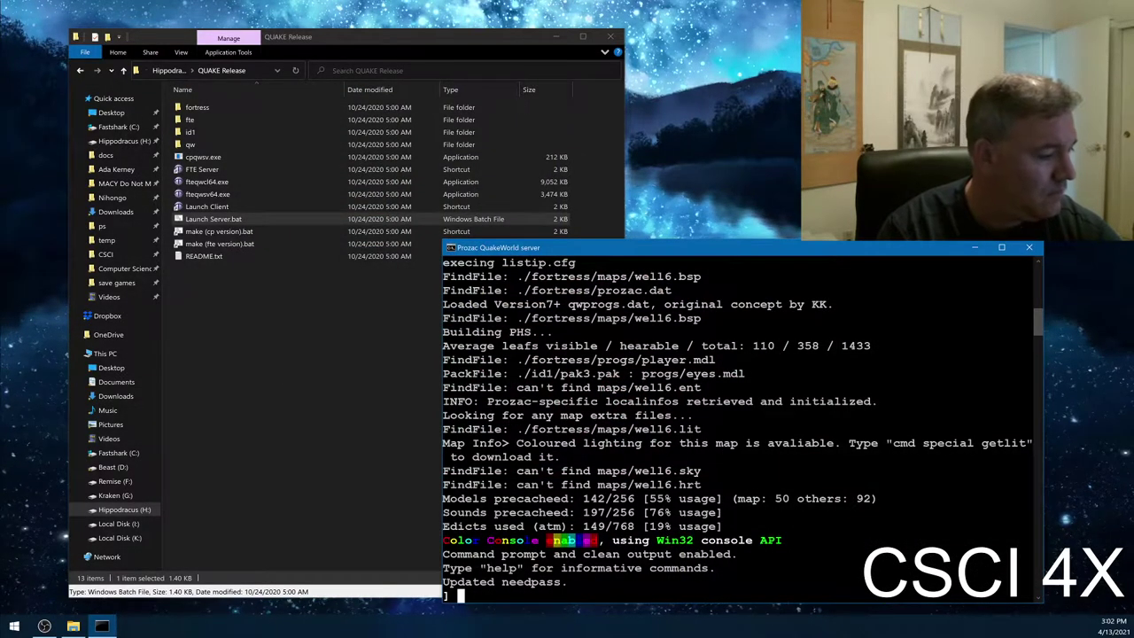
- Bring the QUAKE Release folder forward and select the Launch Client shortcut
click(797, 607)
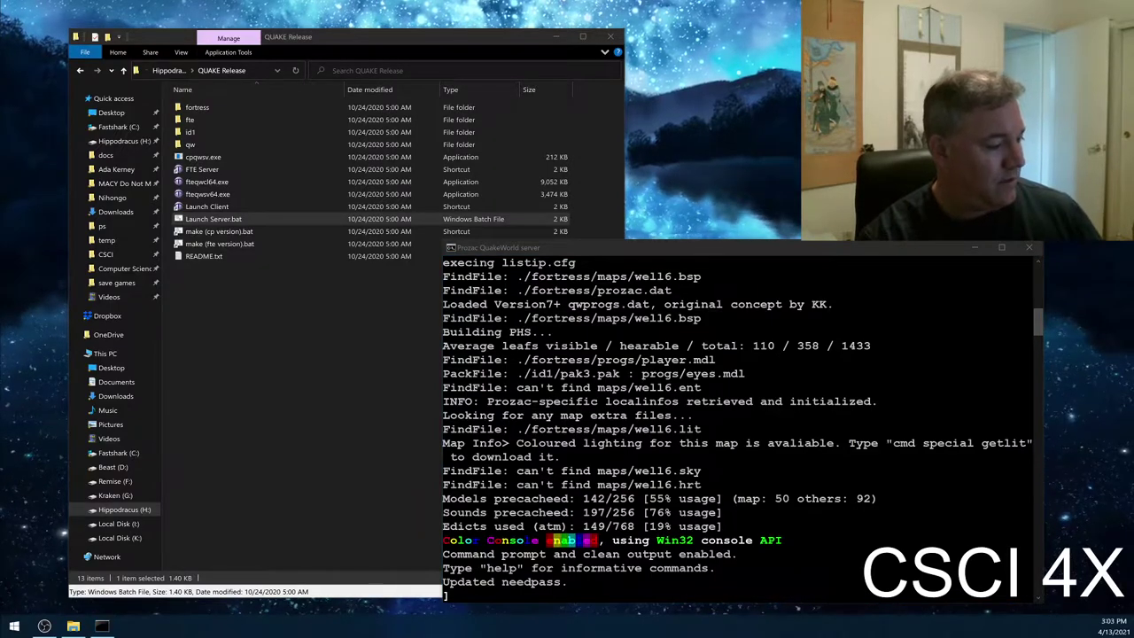
click(325, 319)
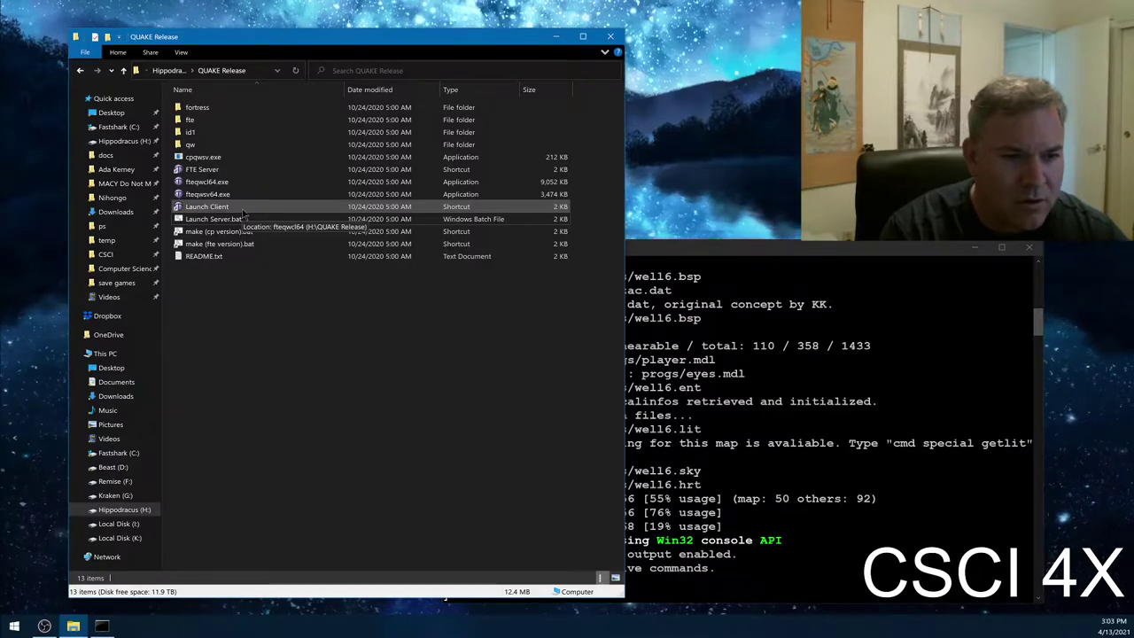
click(243, 209)
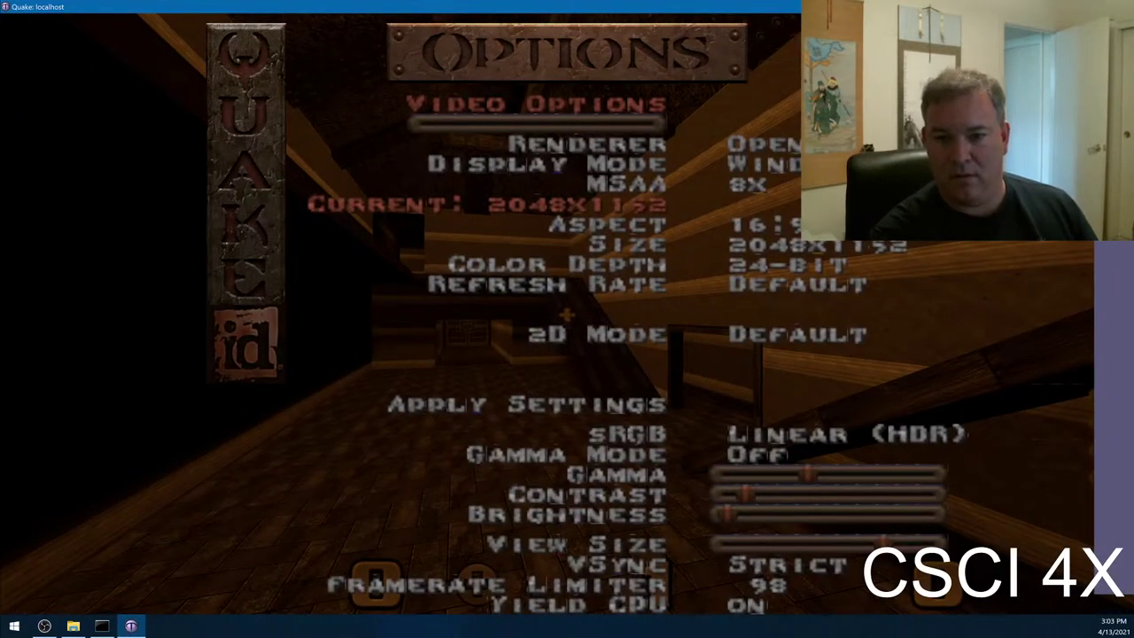
- Set Renderer to Vulkan, Display Mode to Fullscreen and Aspect to Desktop, and apply the settings
key(Right)
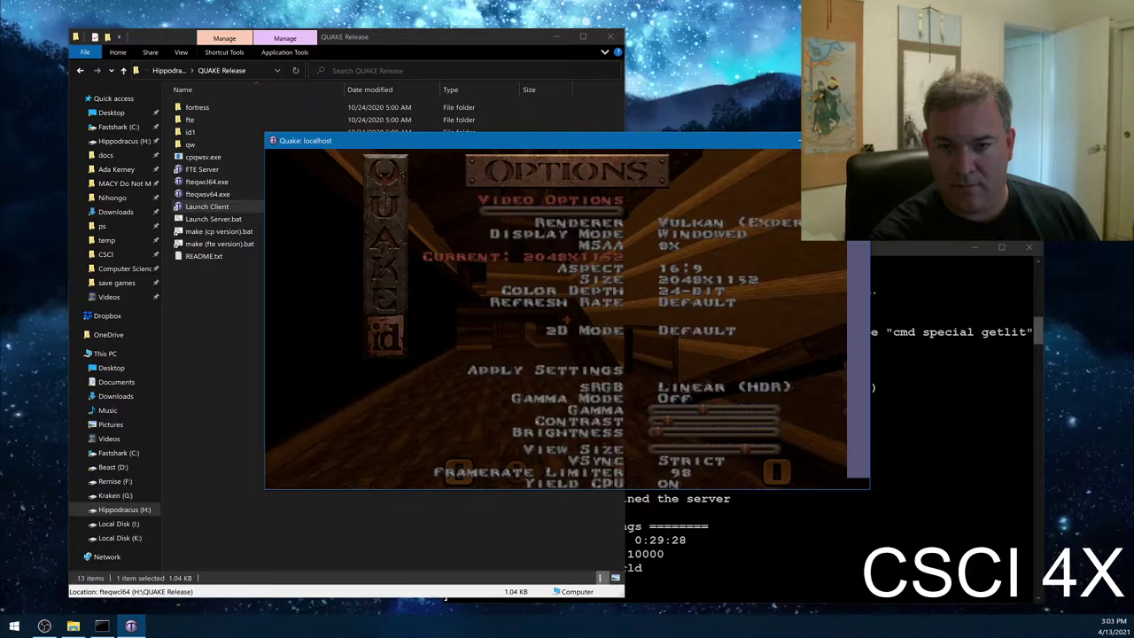
key(Right)
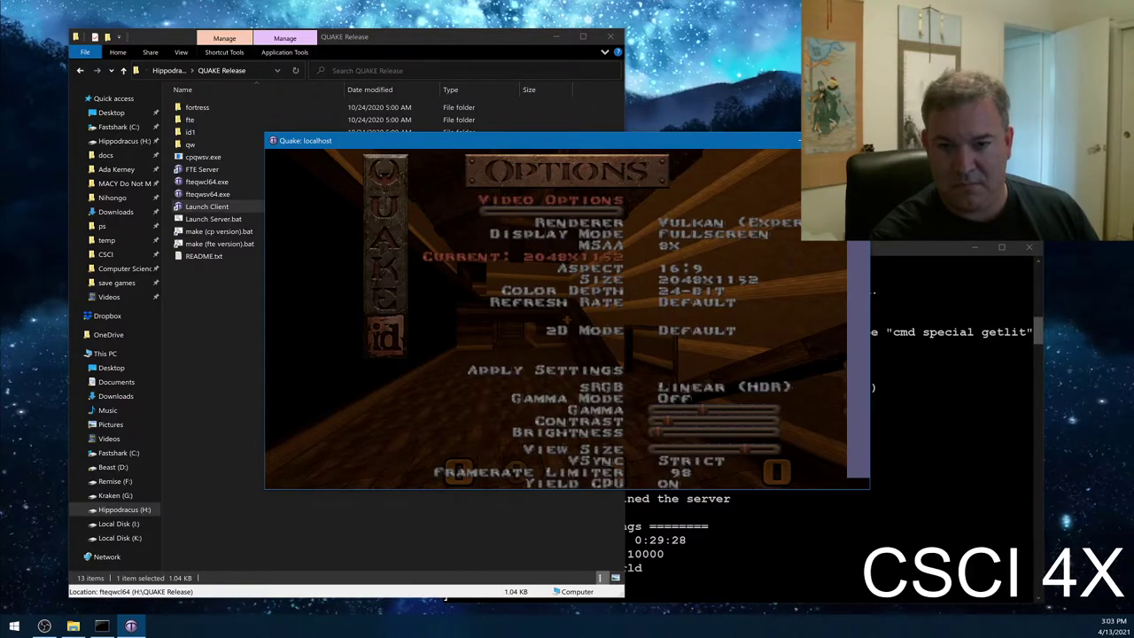
key(Right)
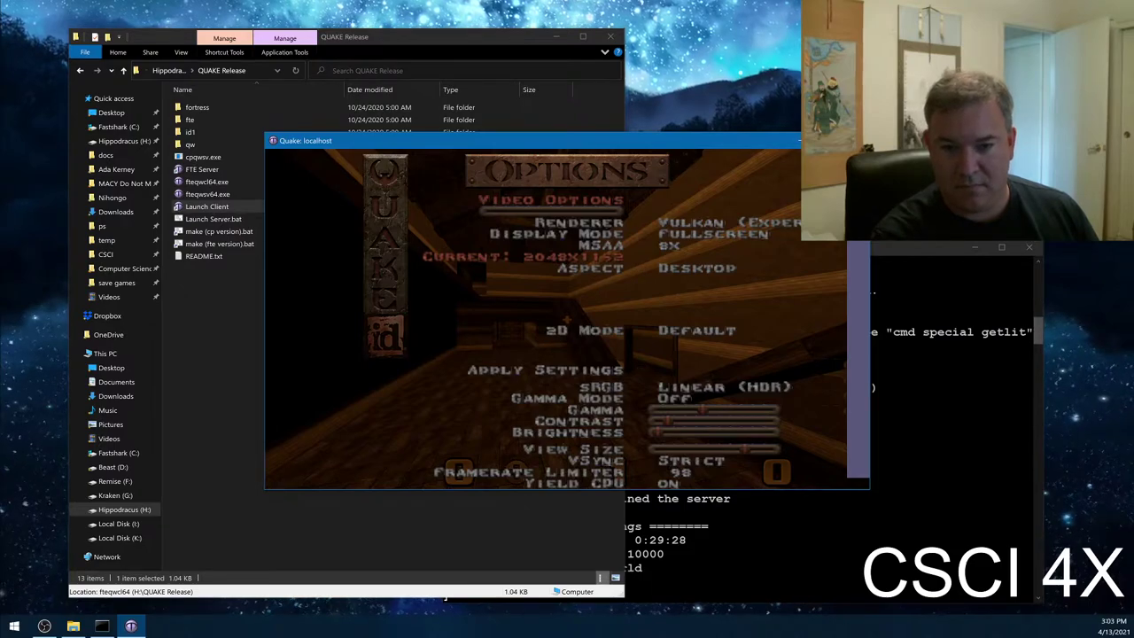
key(Return)
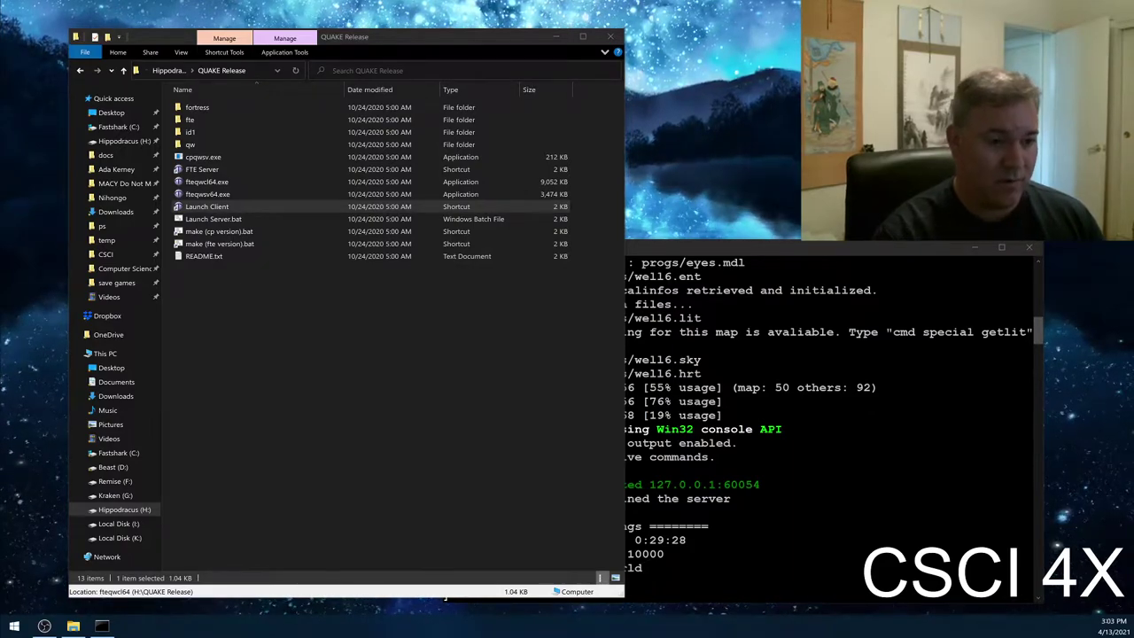
click(404, 413)
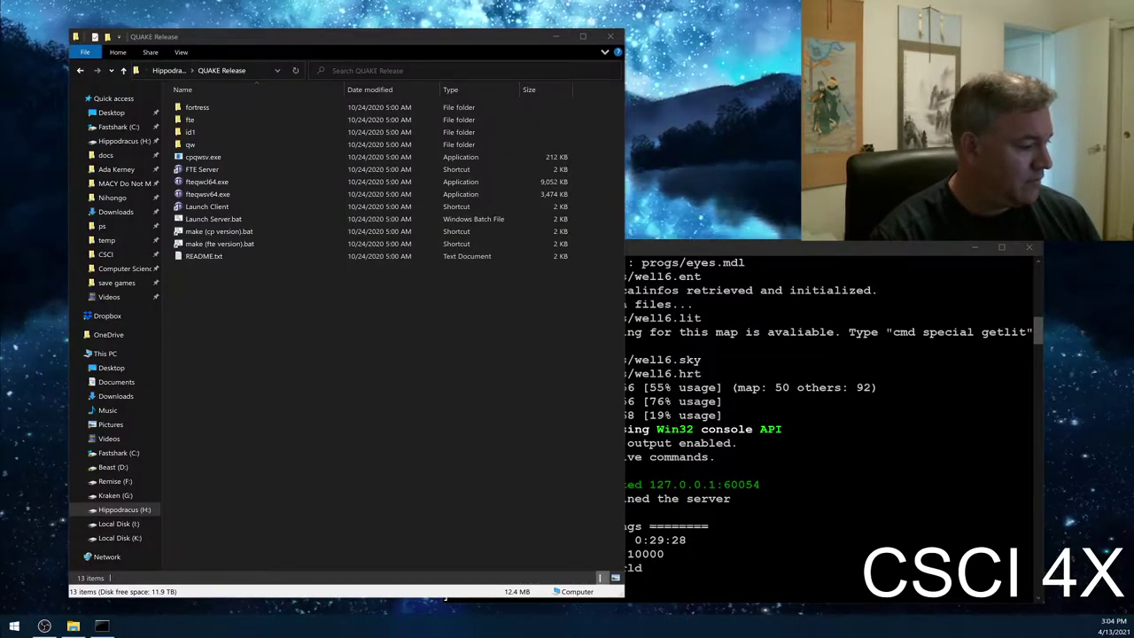
- Launch the Quake client from the Launch Client shortcut in QUAKE Release
click(312, 336)
click(252, 207)
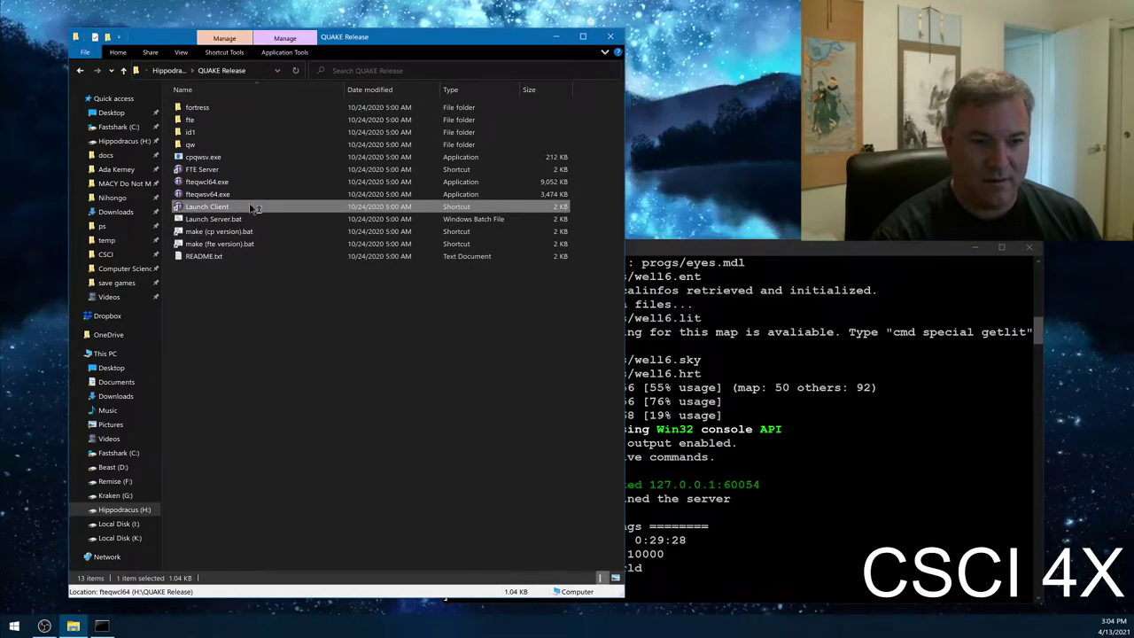
double_click(251, 207)
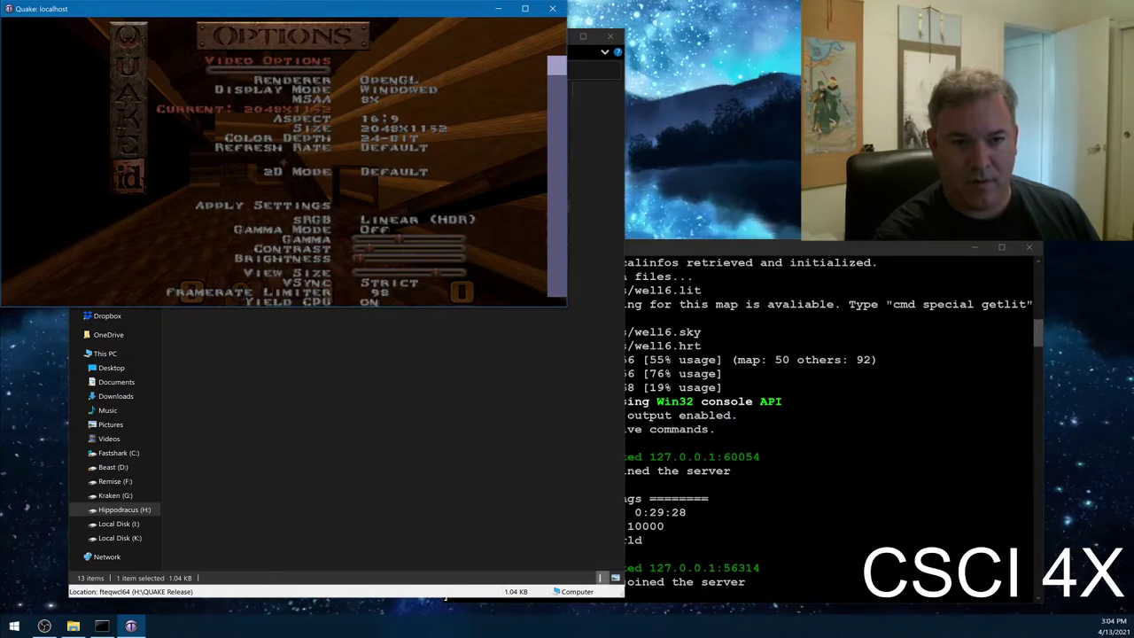
- Change the resolution and set Aspect to Desktop, then quit and relaunch the client
key(Right)
key(Right)
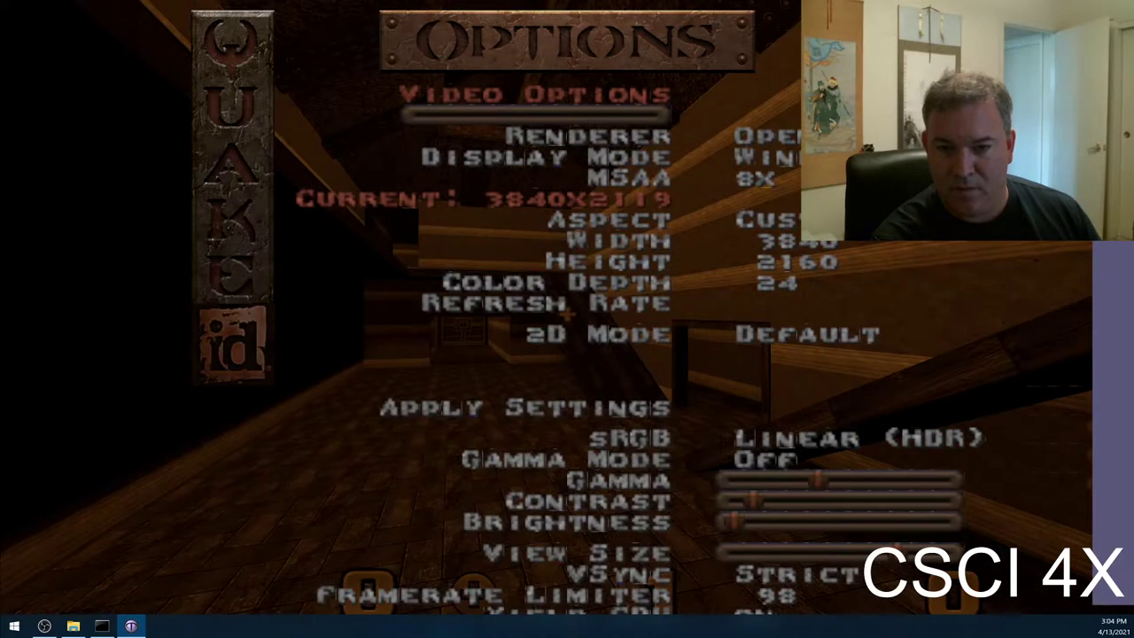
key(Right)
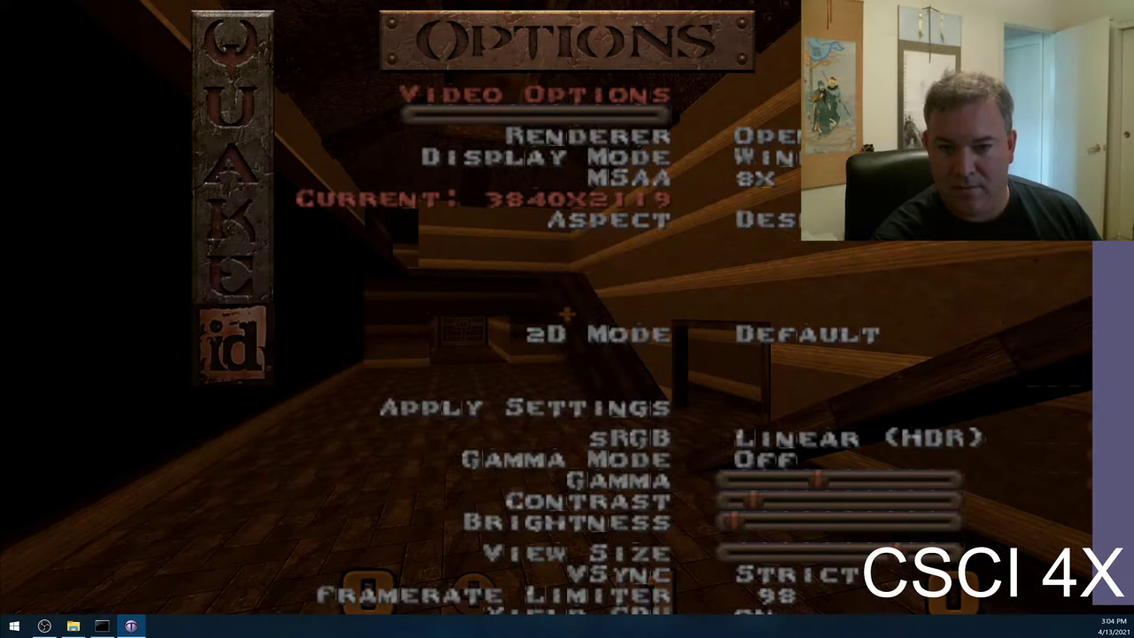
key(alt+F4)
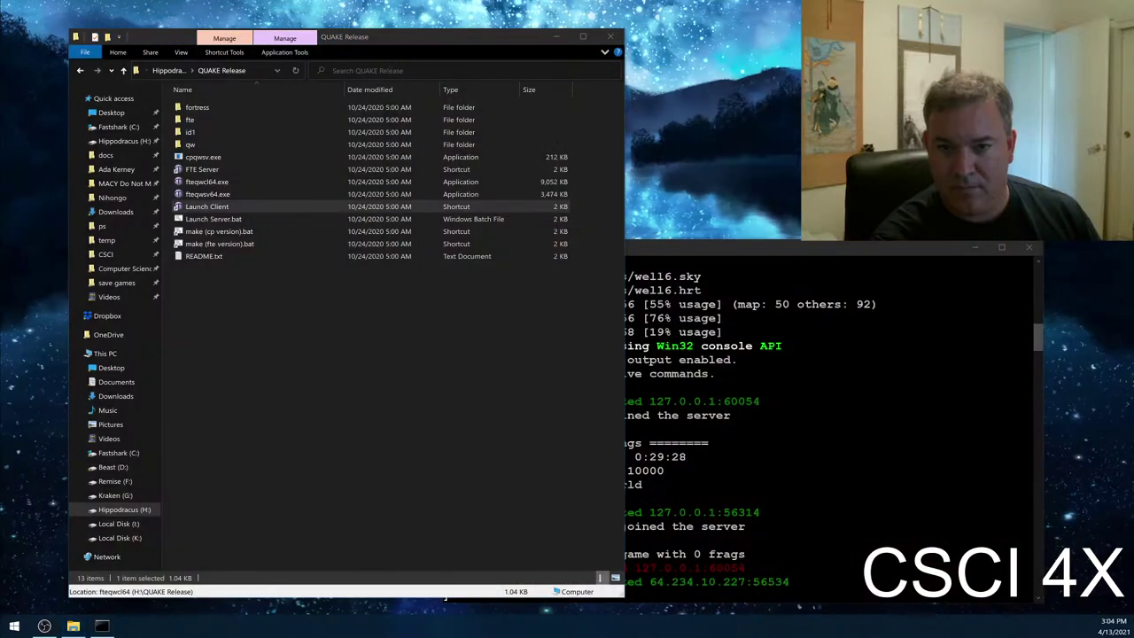
key(Return)
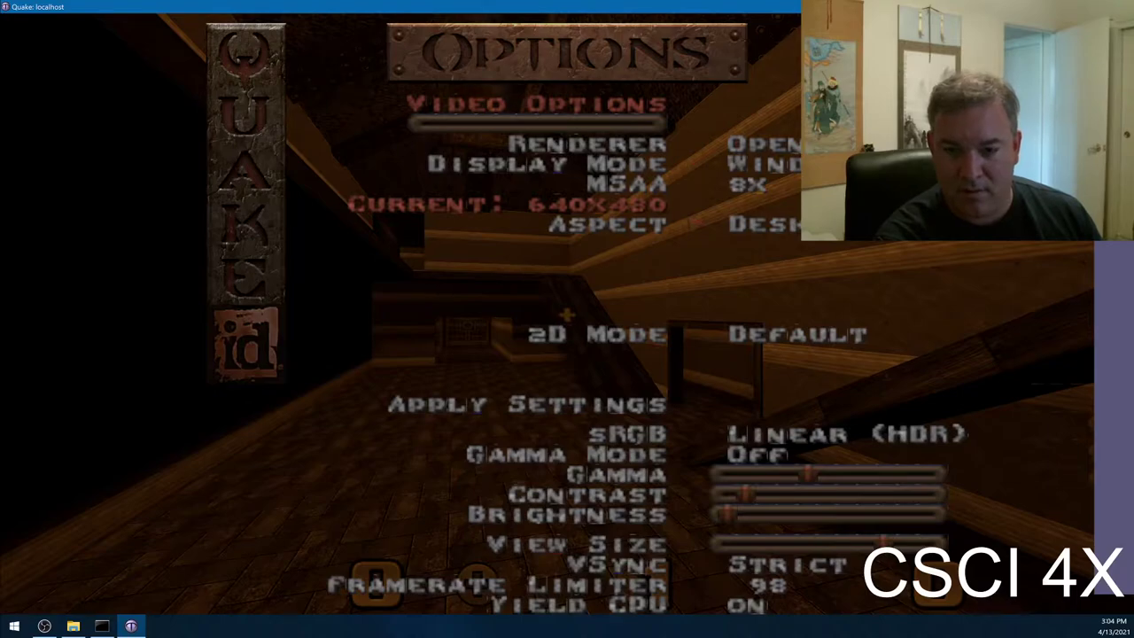
- Leave the menus and connect to csci4x.asuscomm.com from the console
key(Escape)
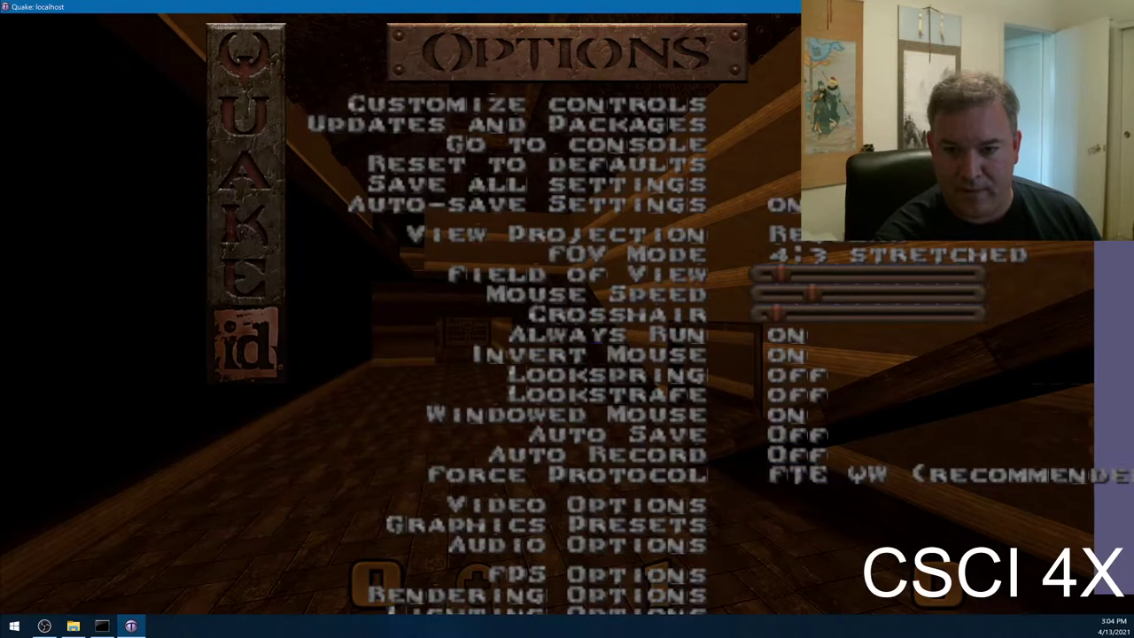
key(Escape)
key(Escape)
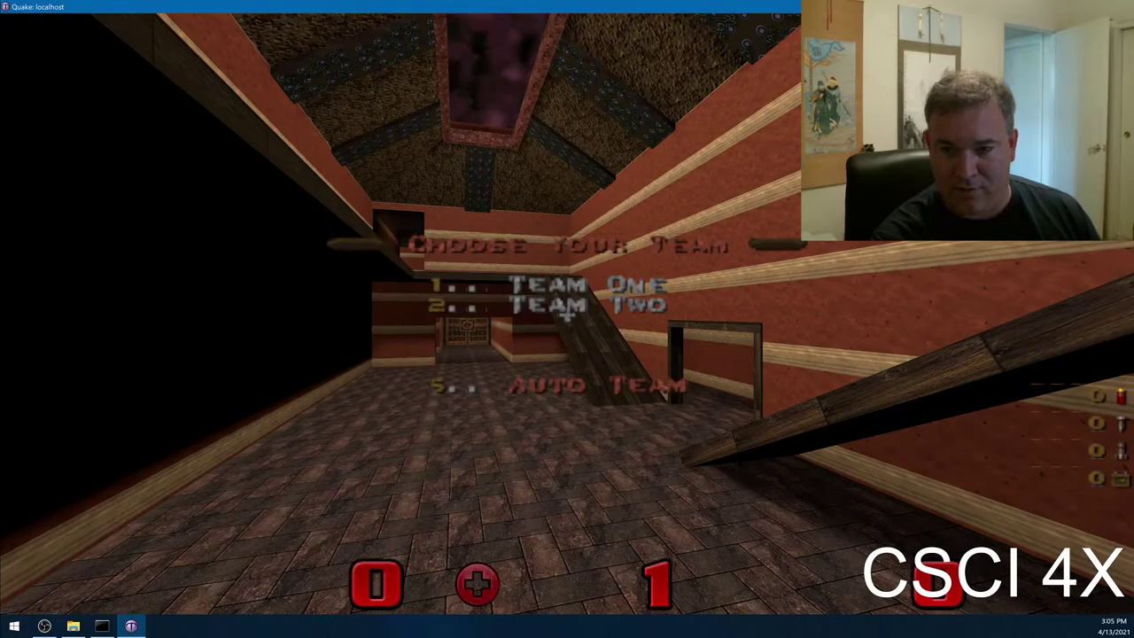
key(Tab)
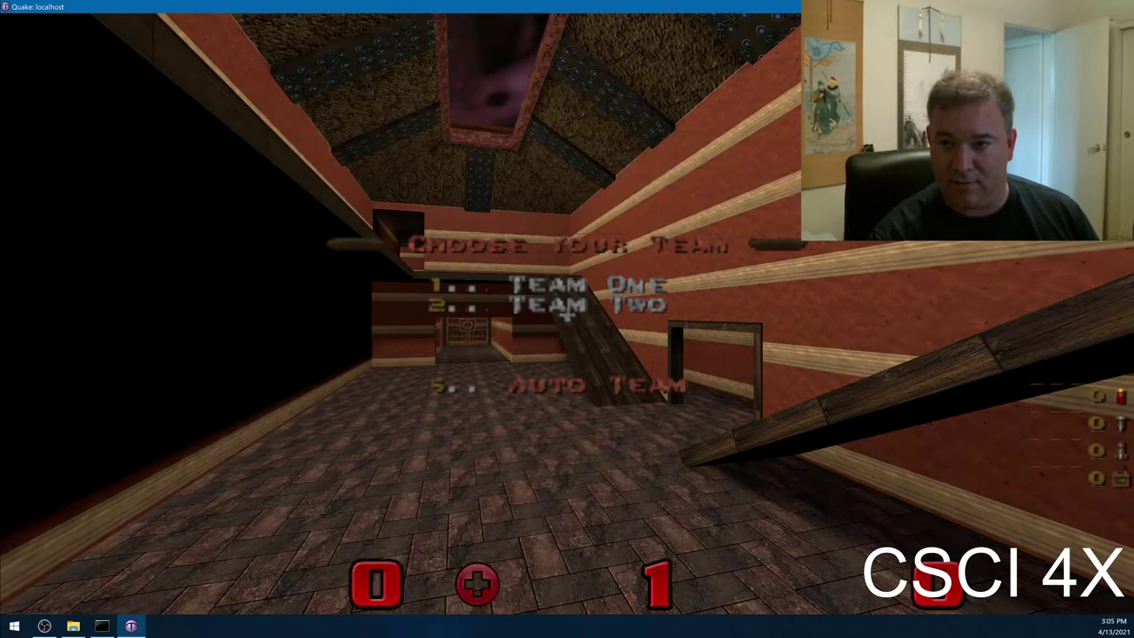
key(grave)
text(connect)
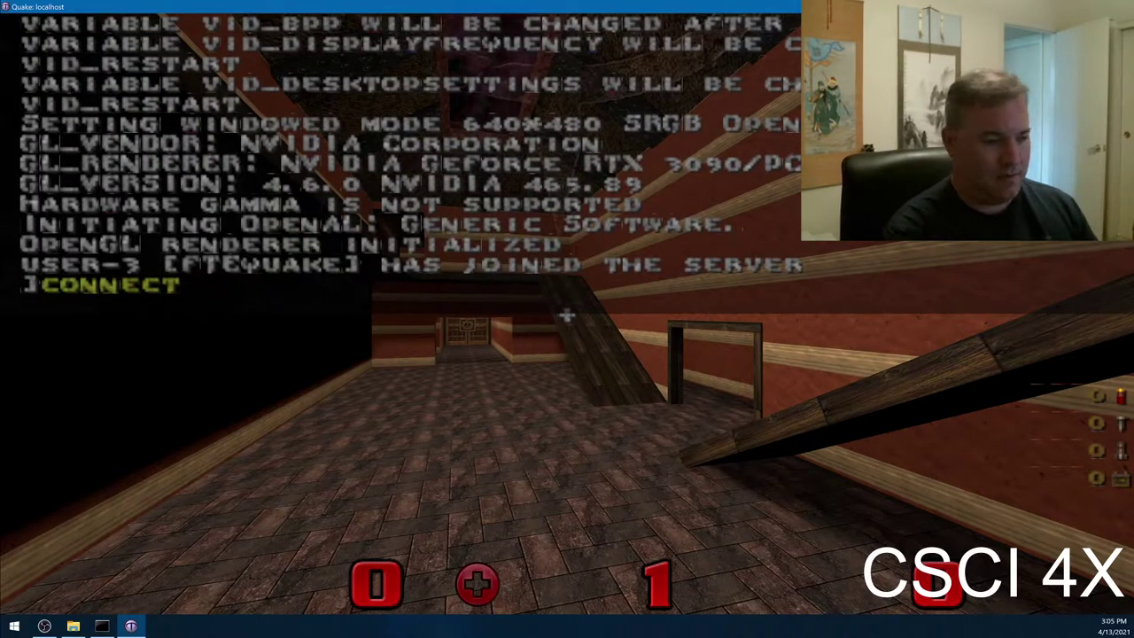
text( csci4x.asus)
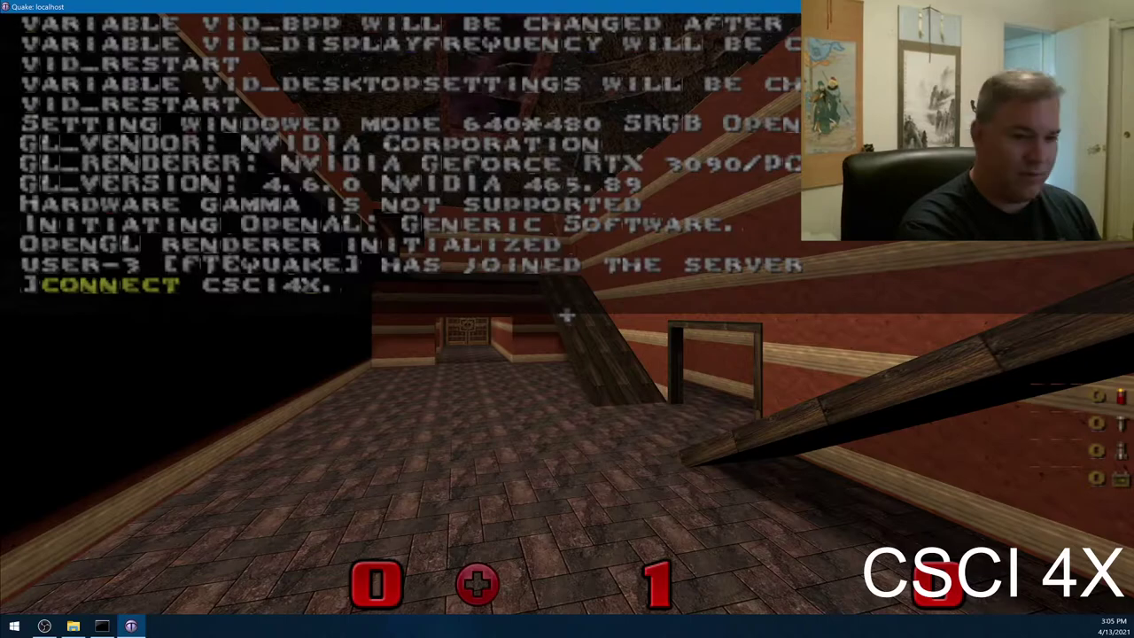
text(comm.com)
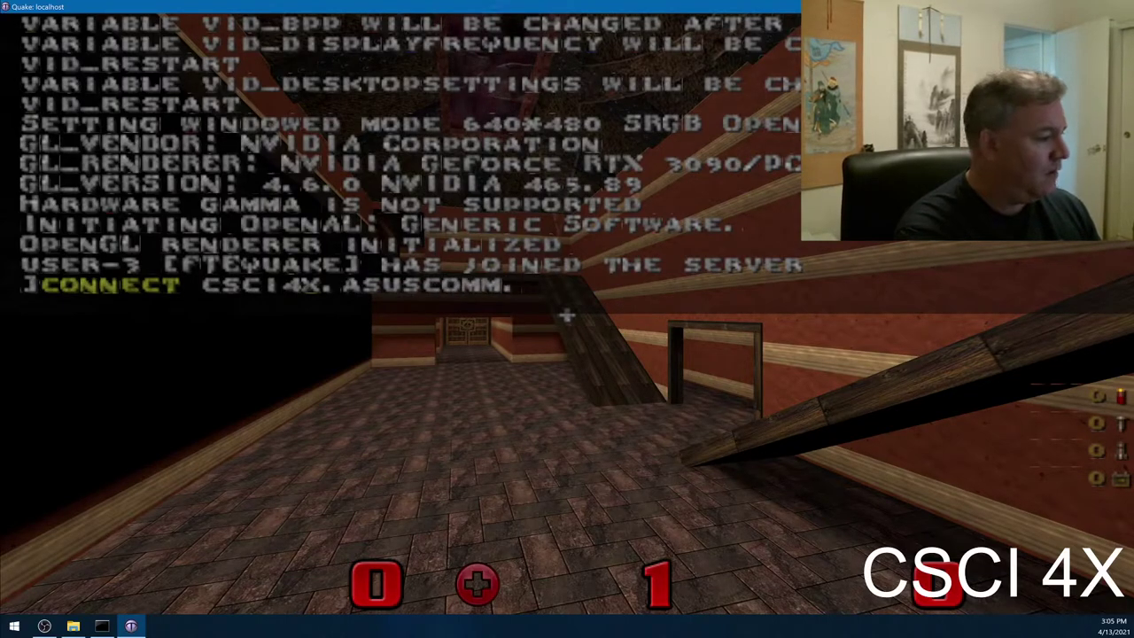
key(Return)
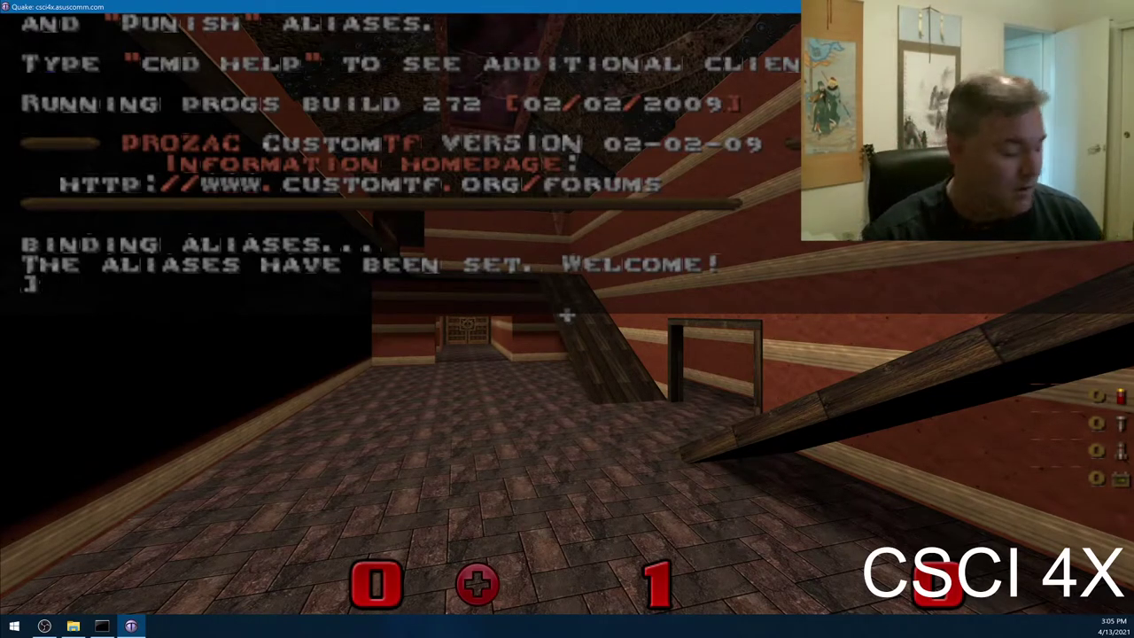
key(Tab)
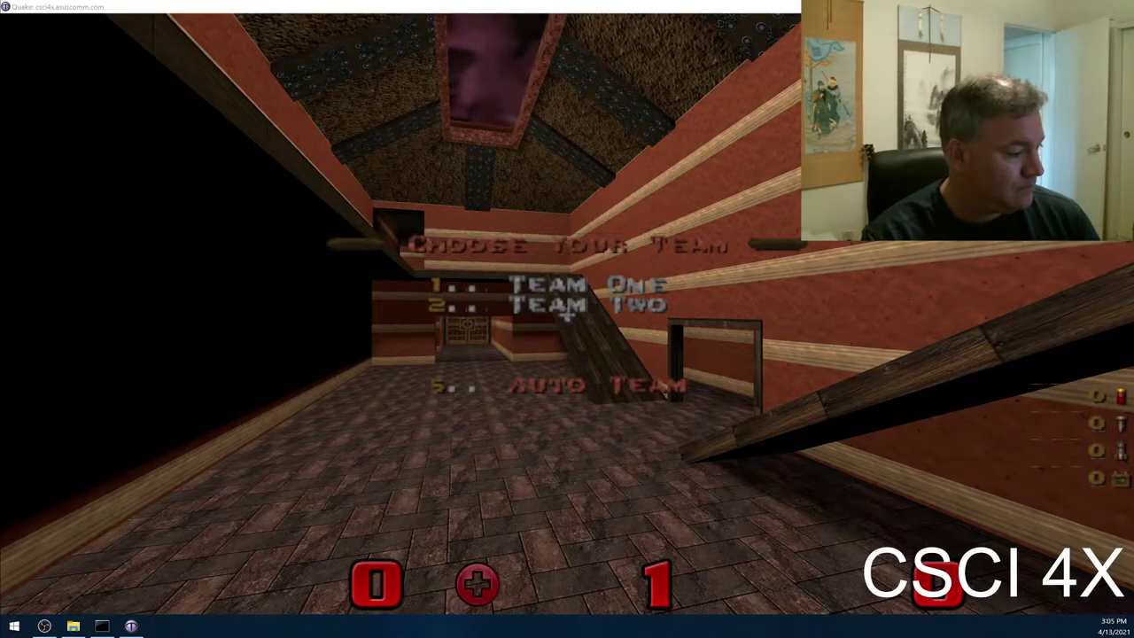
- Change the player name to Yolo with 'name yolo' and close the console
click(566, 312)
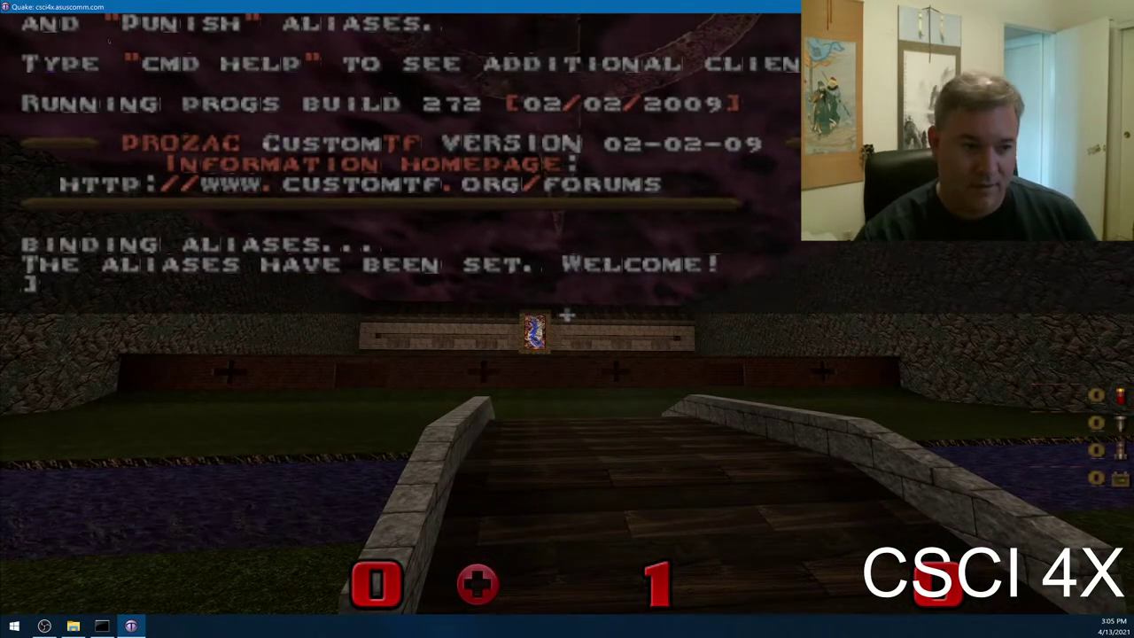
text(na)
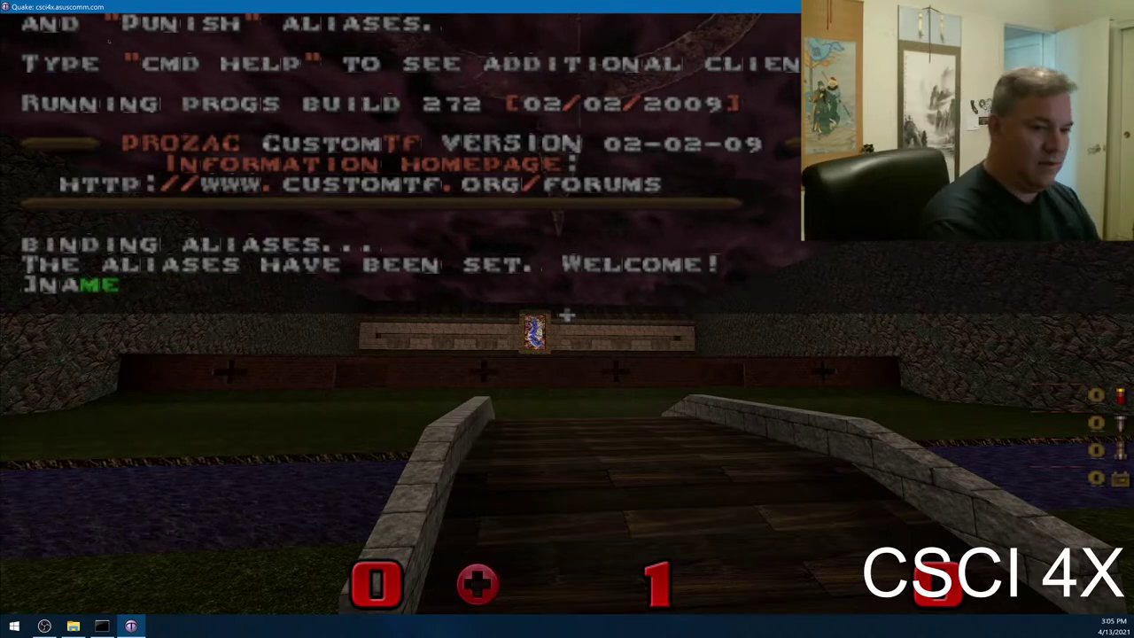
text(me)
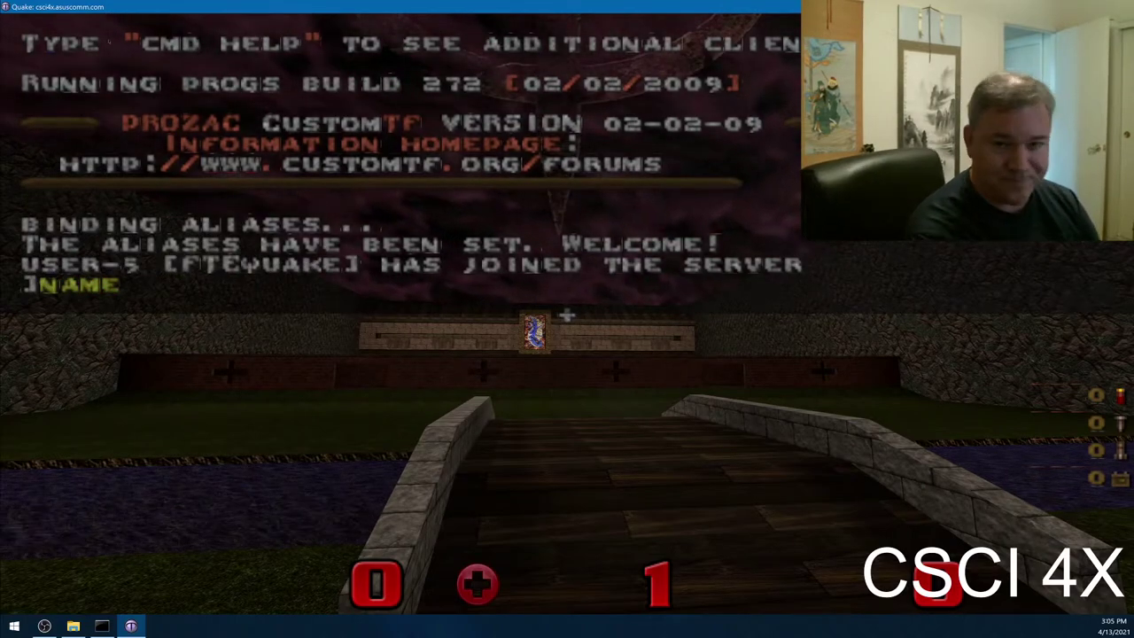
text( yolo)
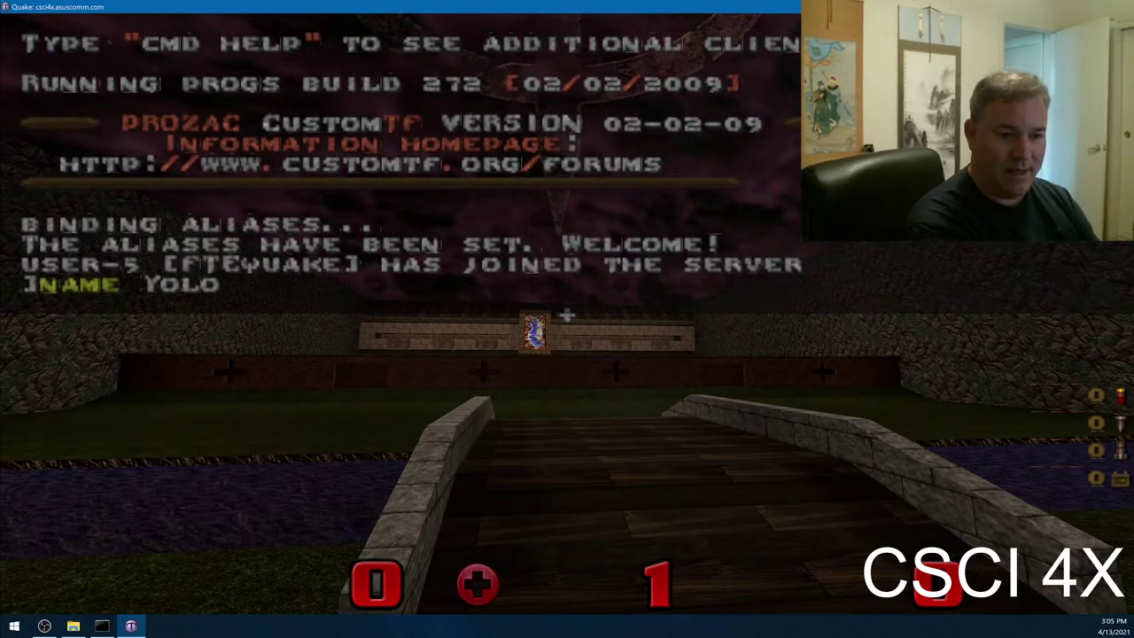
key(Return)
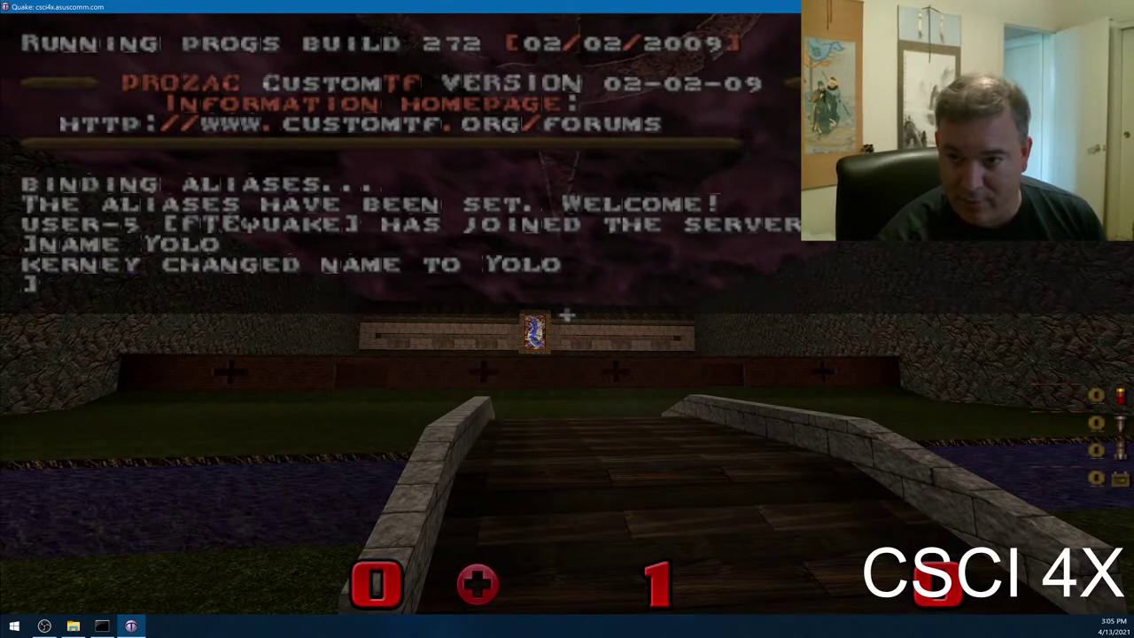
key(grave)
key(grave)
key(grave)
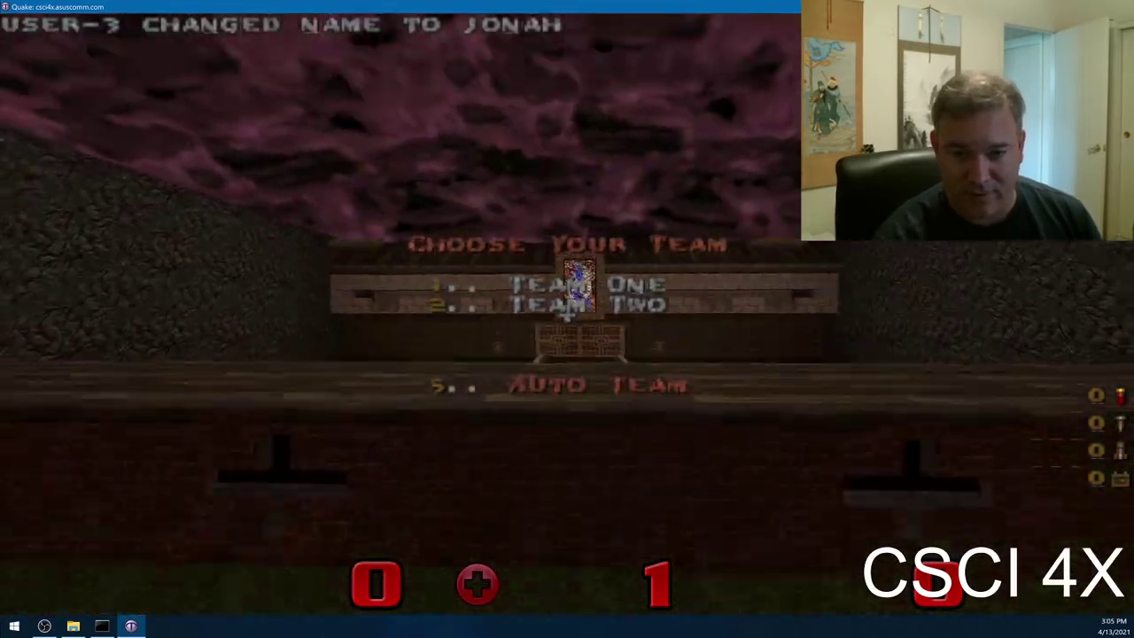
- Review the key bindings under Options > Customize controls, then back out to the game
key(Escape)
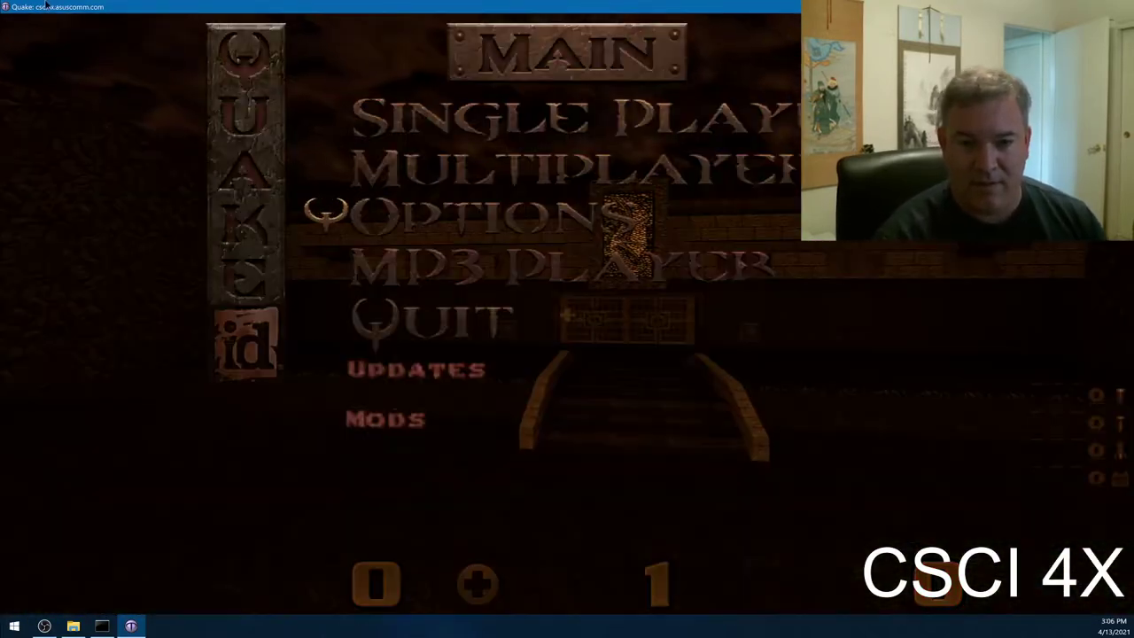
key(Down)
key(Return)
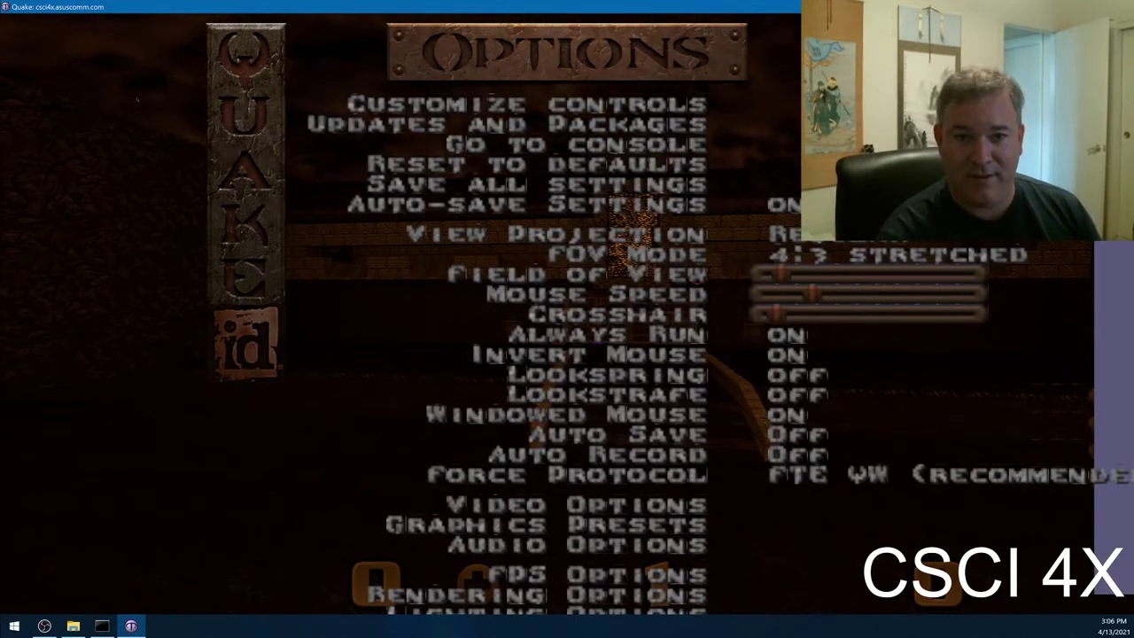
key(Return)
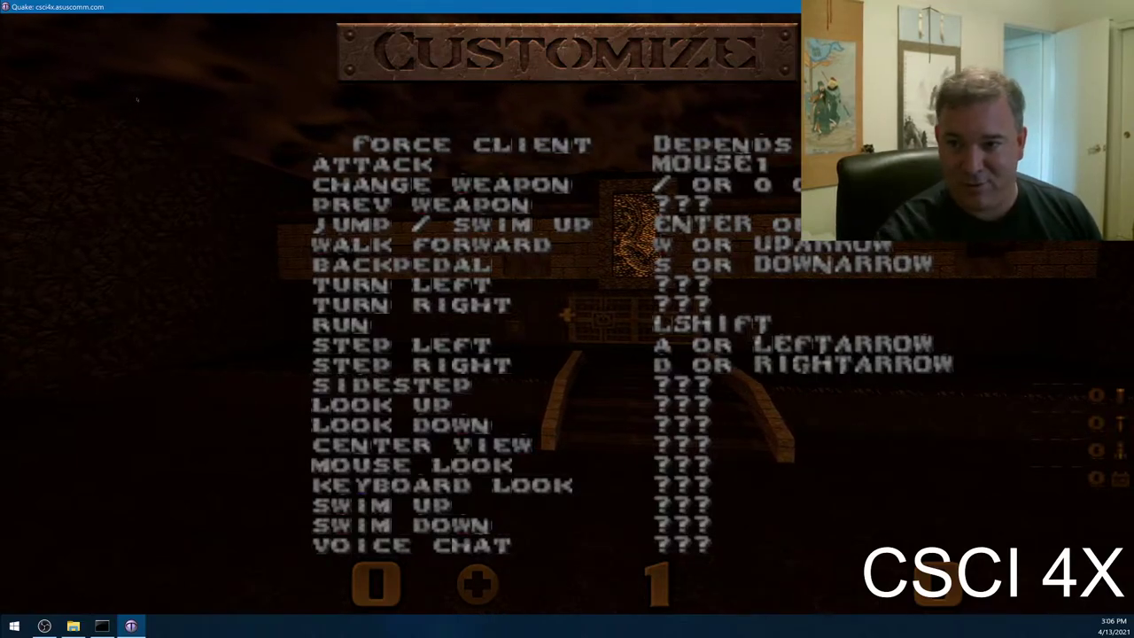
key(Escape)
key(Escape)
key(Escape)
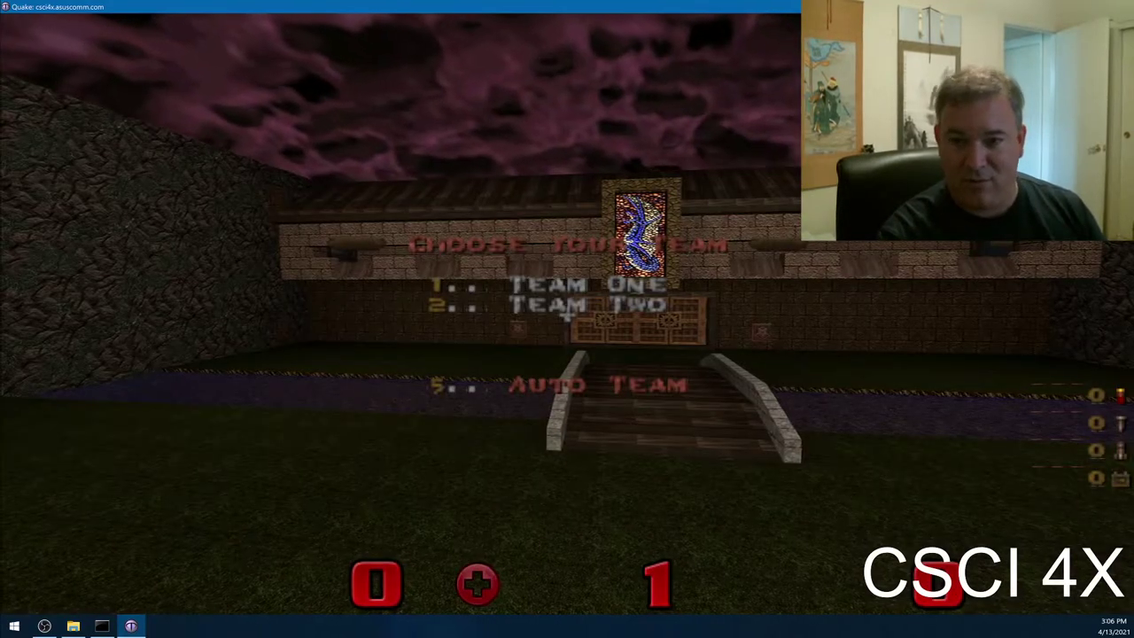
- Join Team Two (Red) and choose class 6, the Heavy Weapons Guy
key(Up)
key(Right)
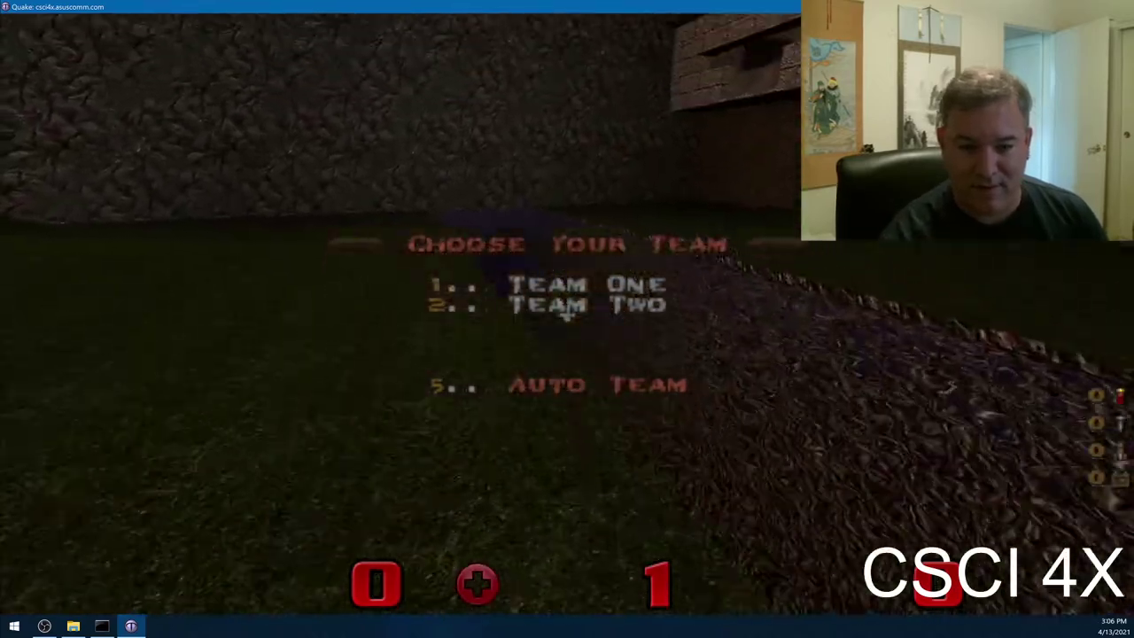
key(1)
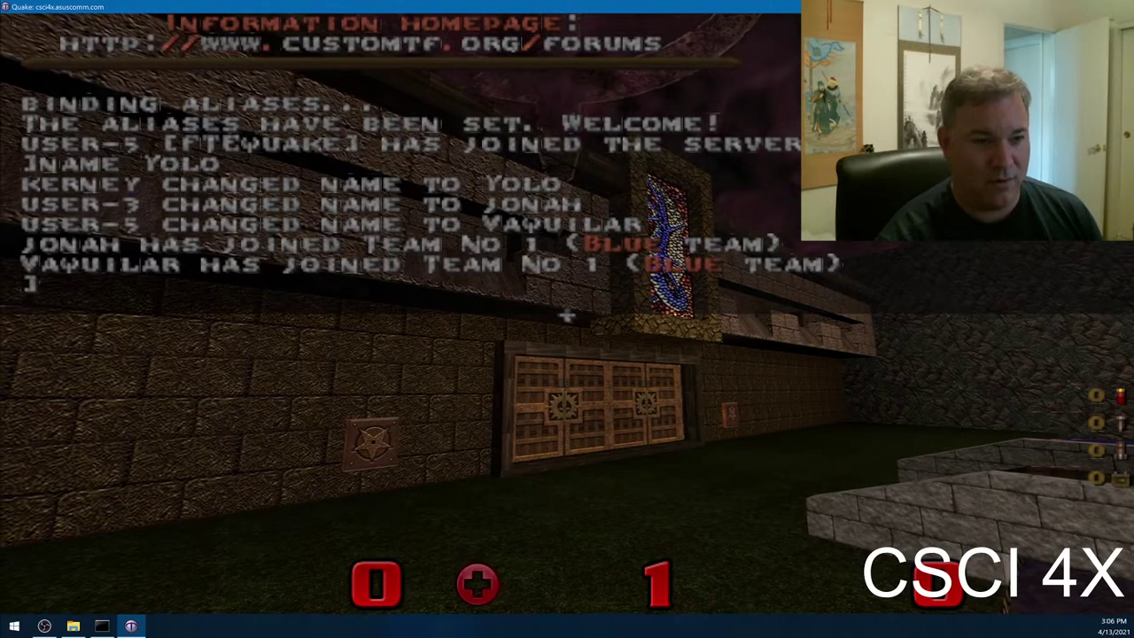
key(Tab)
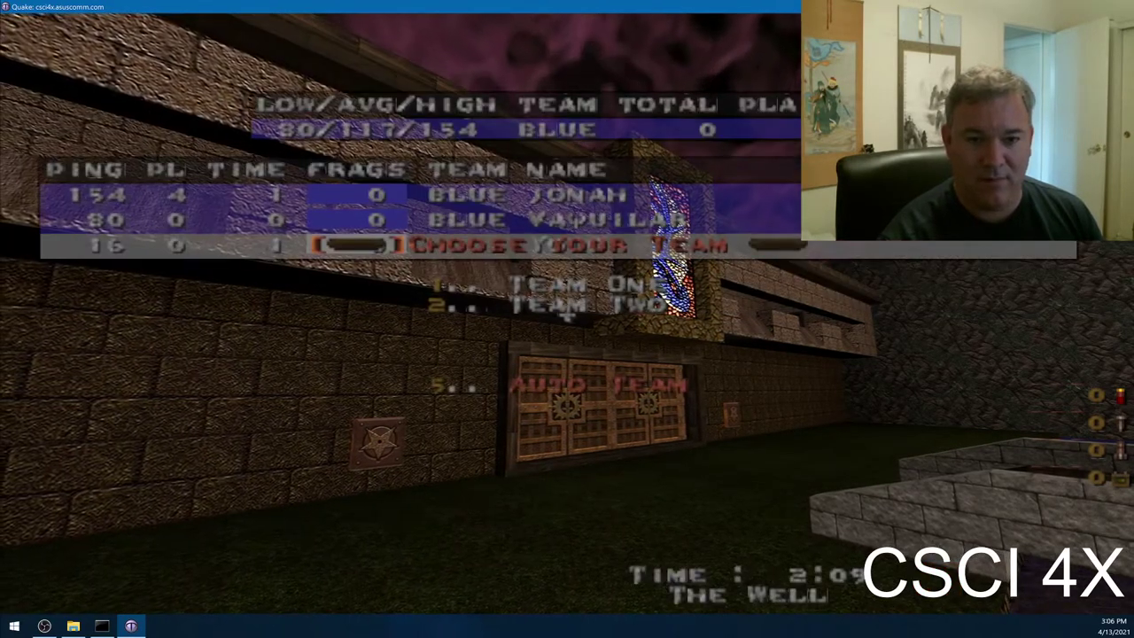
key(2)
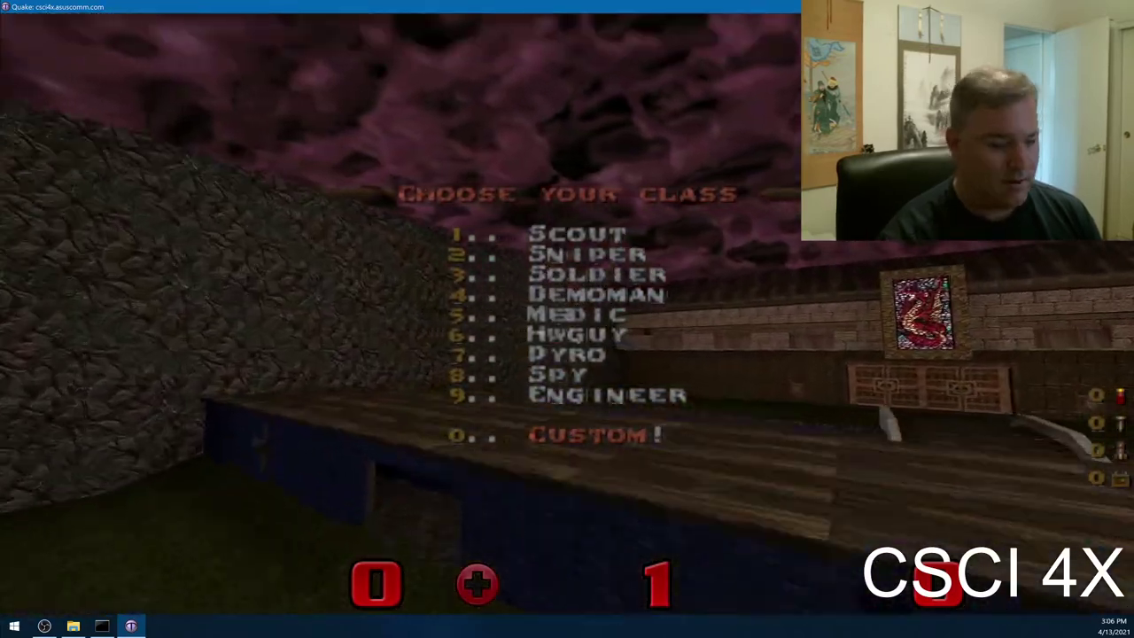
key(6)
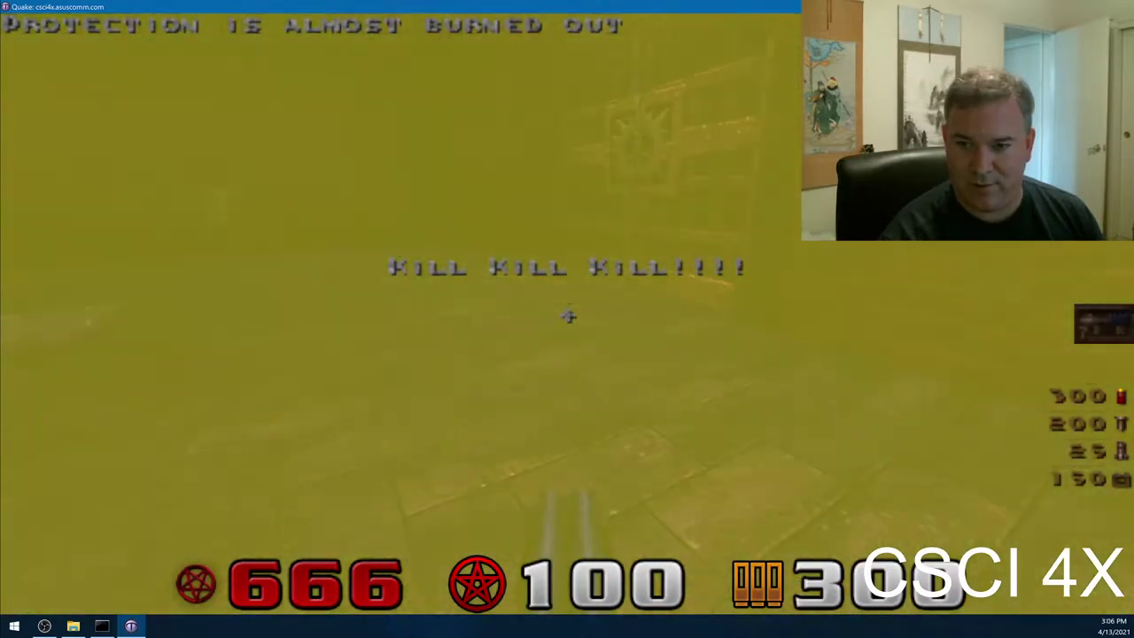
key(grave)
- Check gl_flashblend in the console and set it from 0 to 1
text(gl_fla)
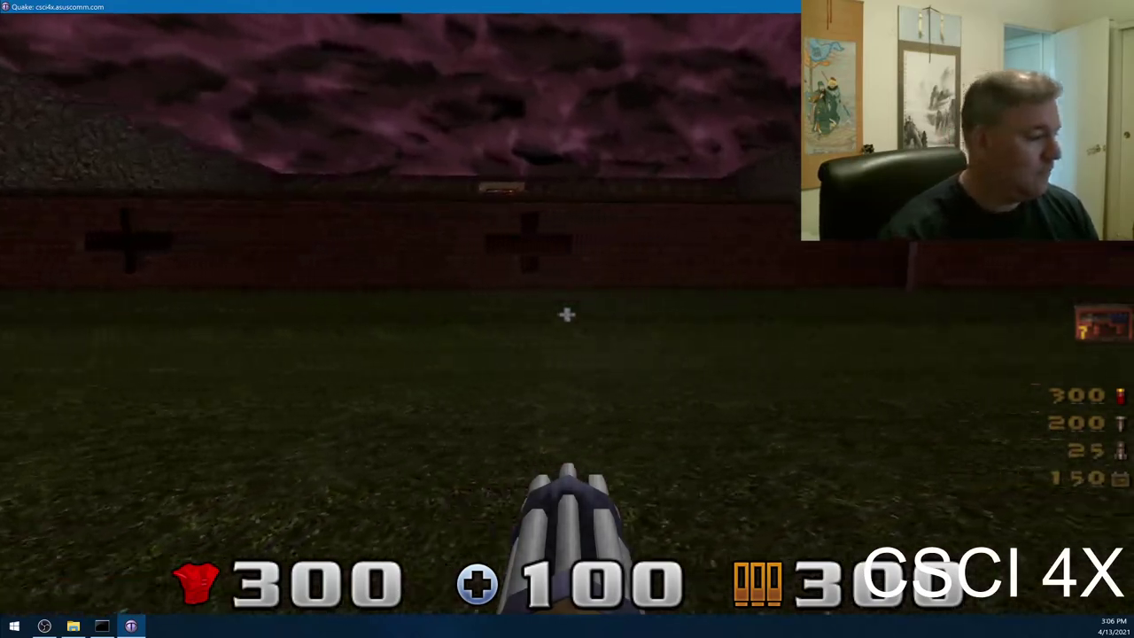
key(grave)
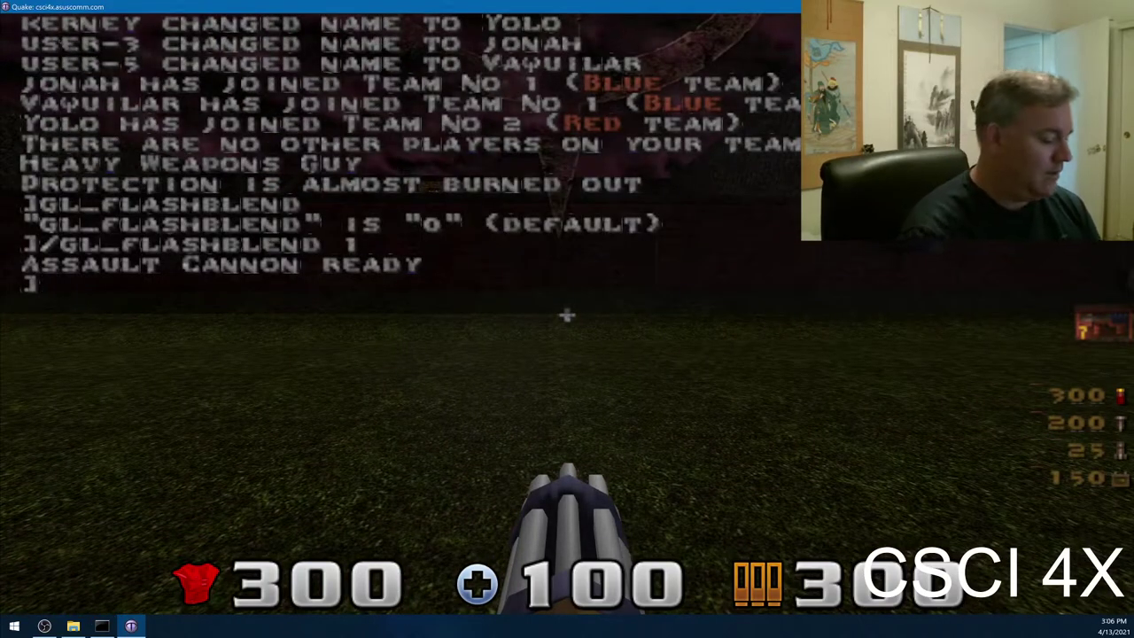
- Recall earlier commands from the FTEQuake console history
key(Up)
key(Up)
key(Up)
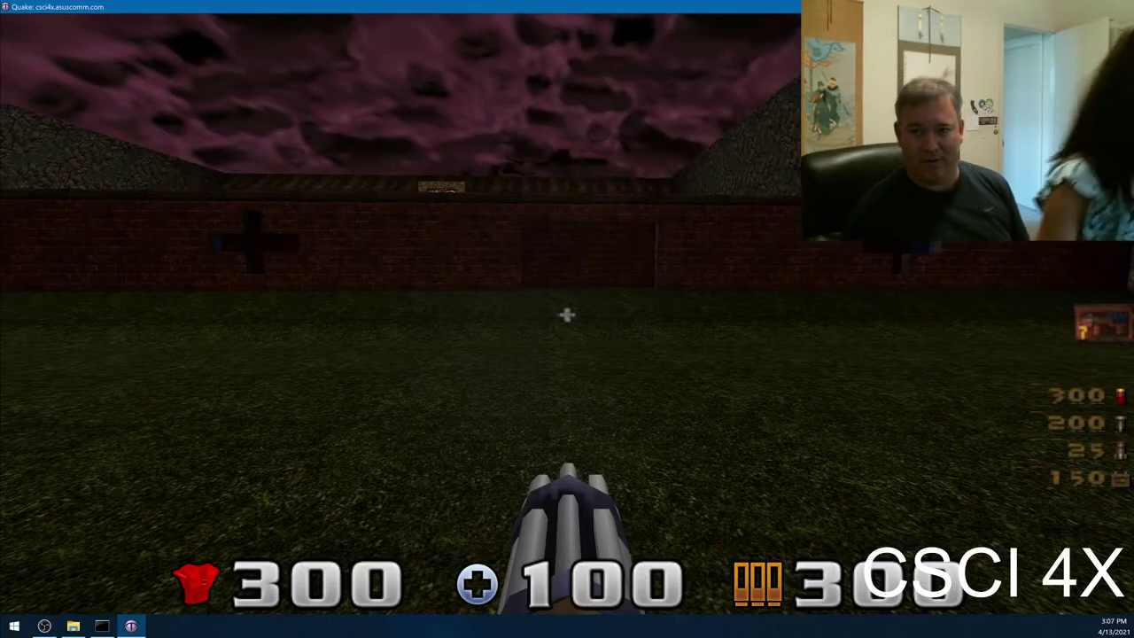
- Walk through the stone corridor and blue brick room, up the stairs into the grassy courtyard
key(w)
key(w)
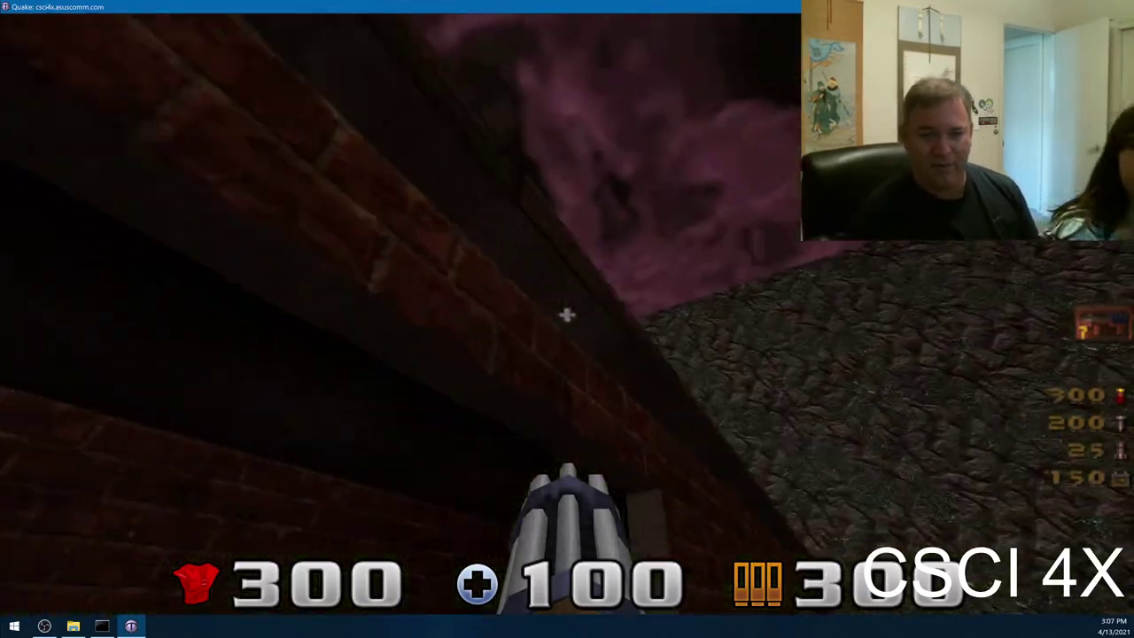
key(w)
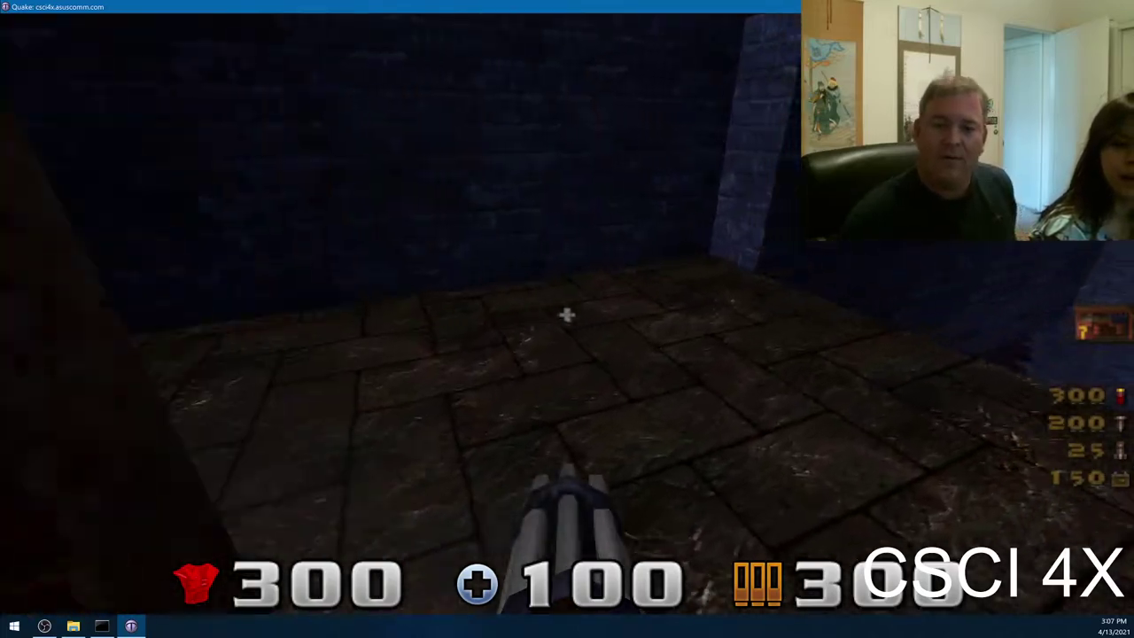
key(w)
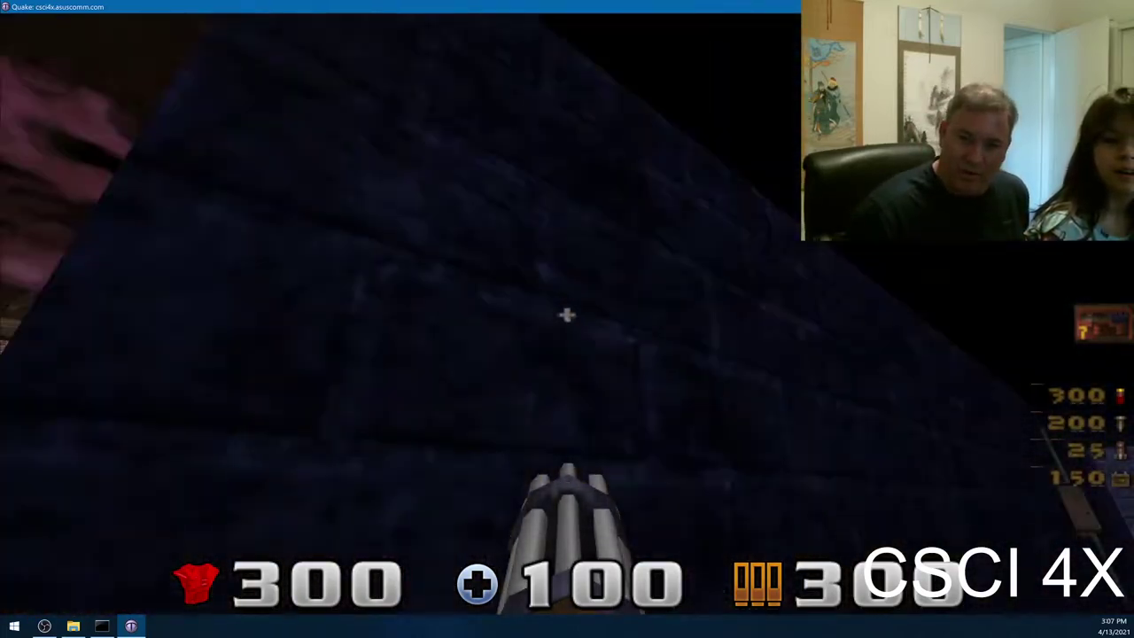
key(w)
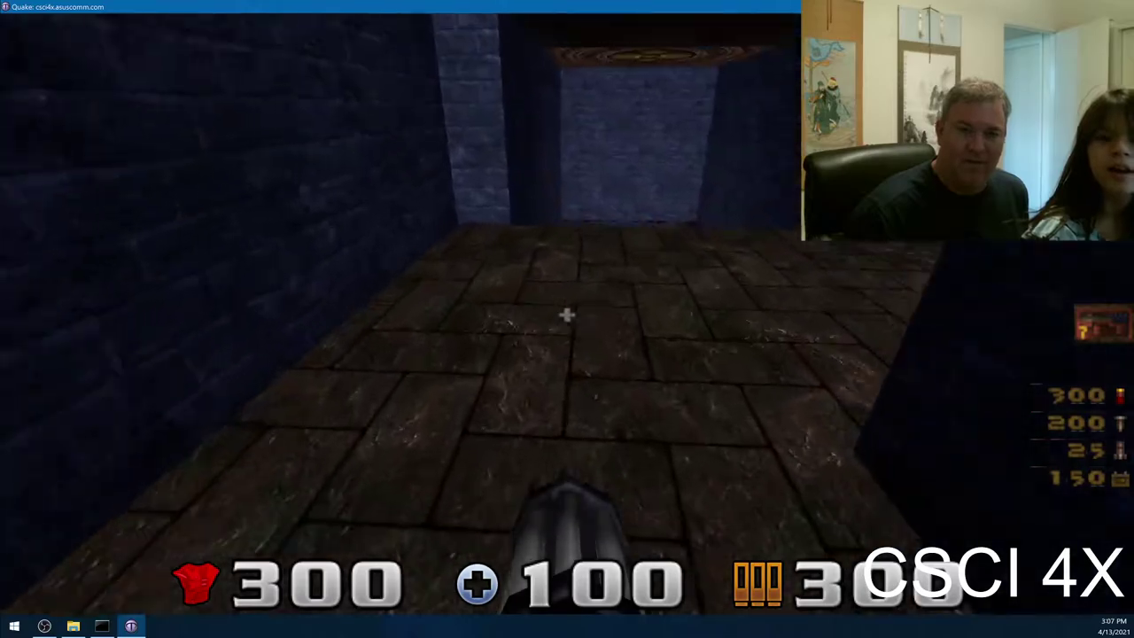
key(w)
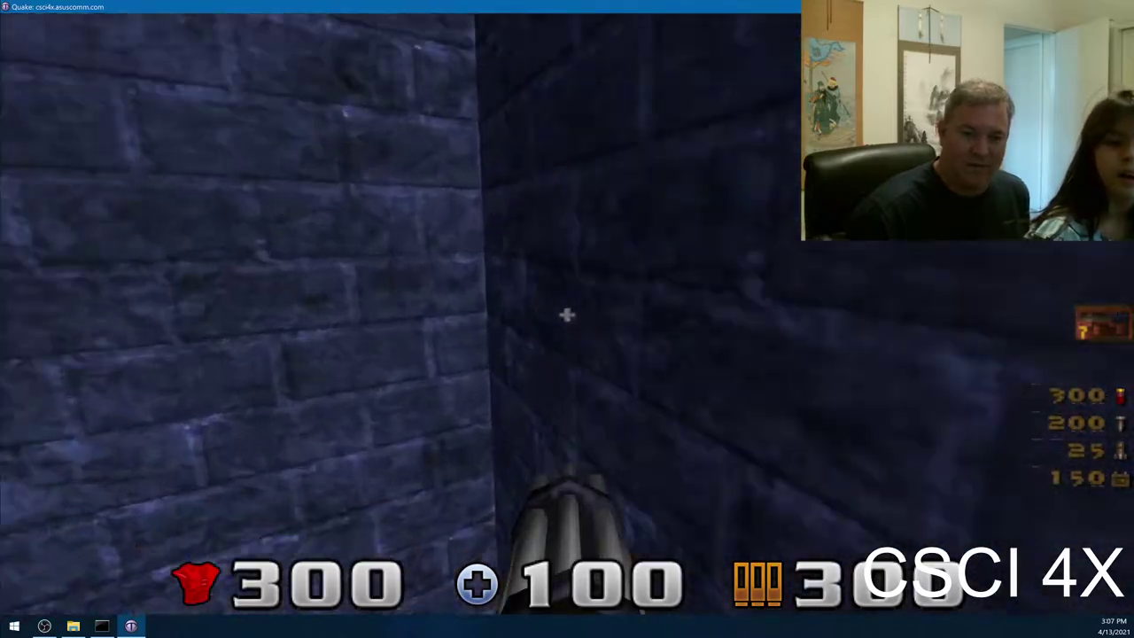
key(w)
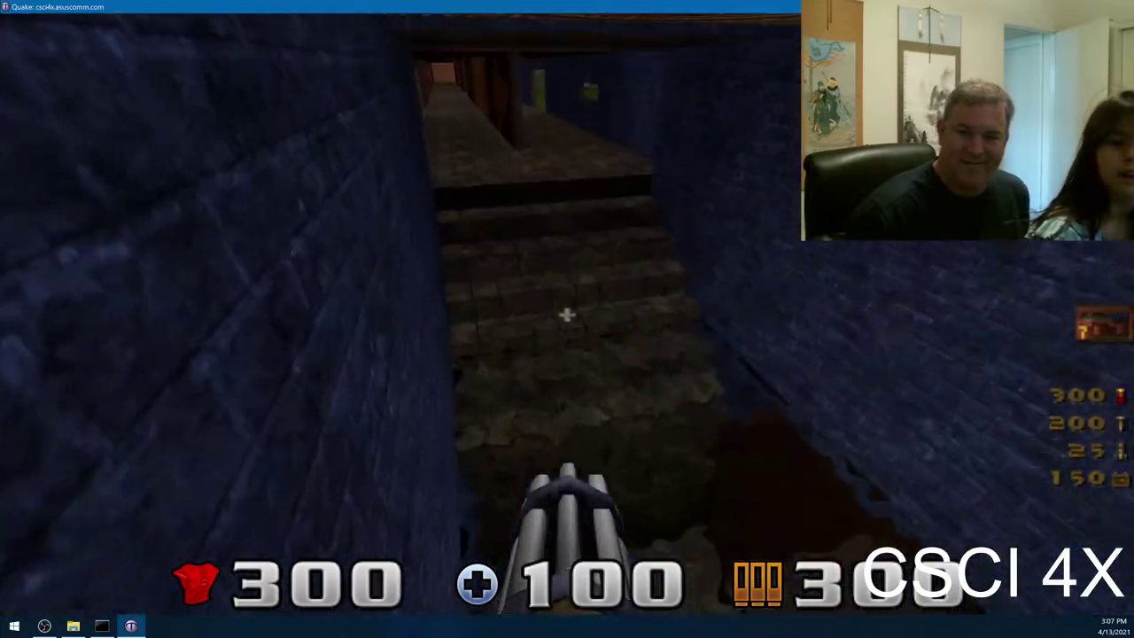
key(w)
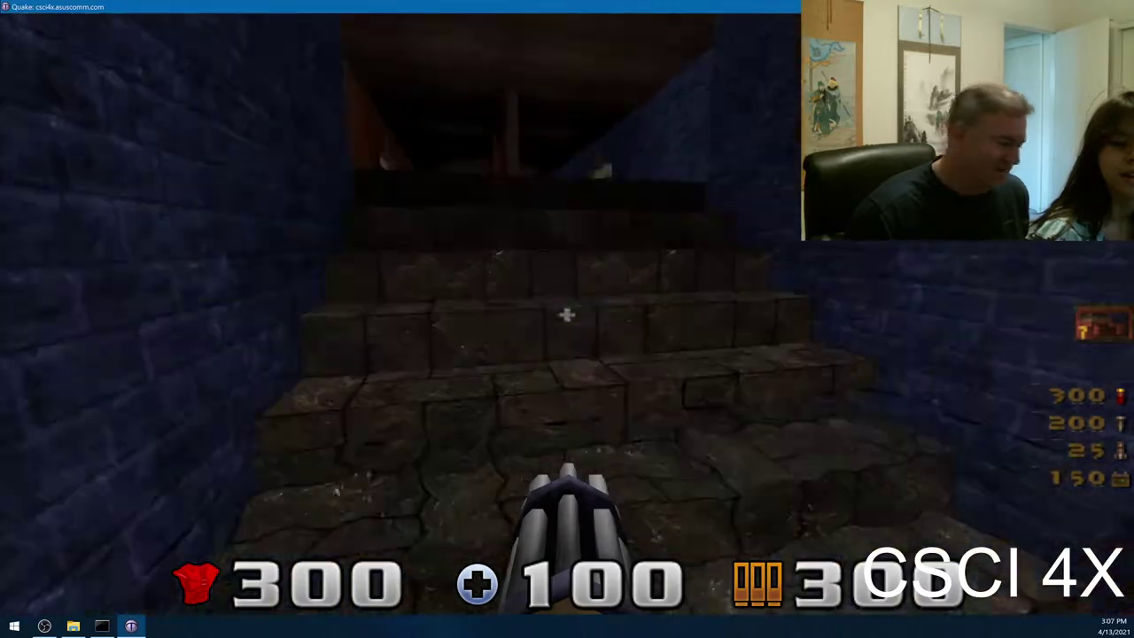
key(w)
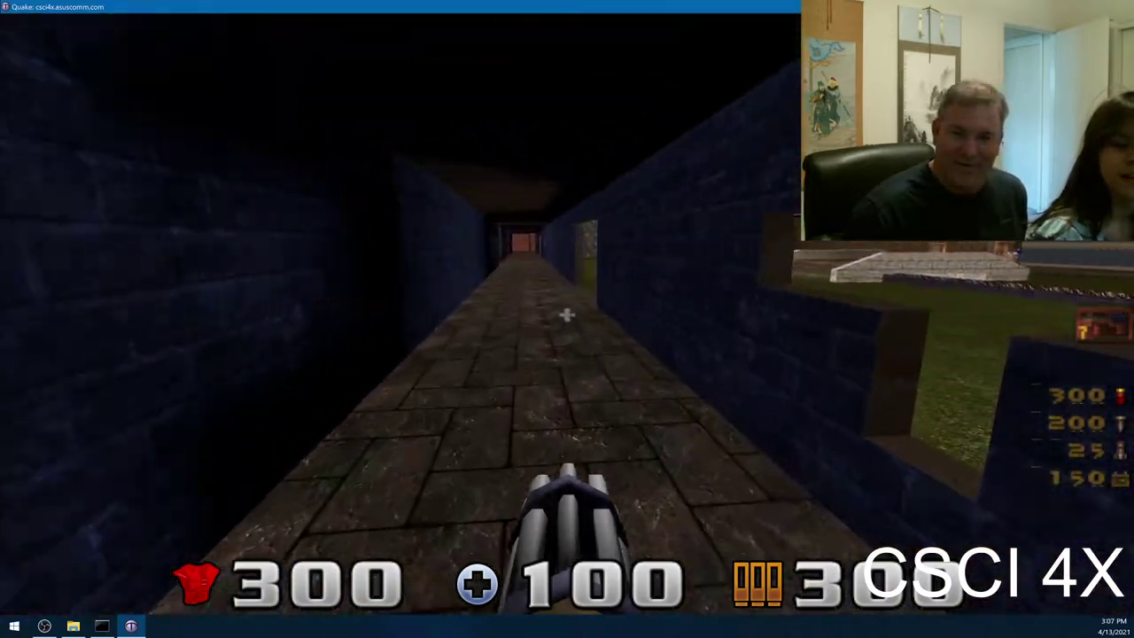
key(w)
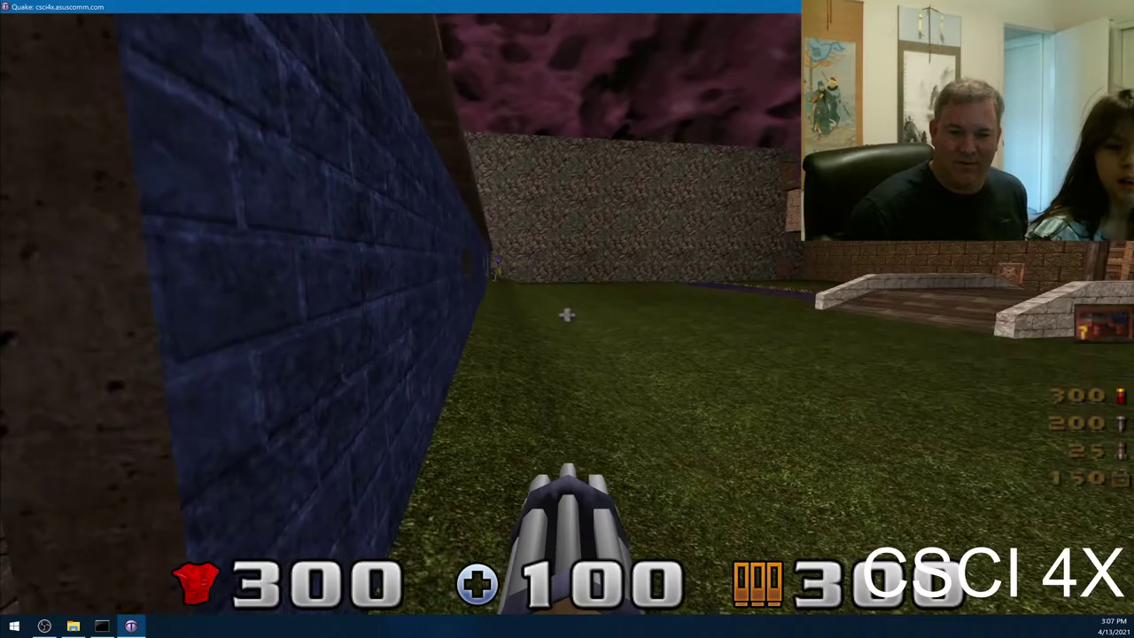
key(w)
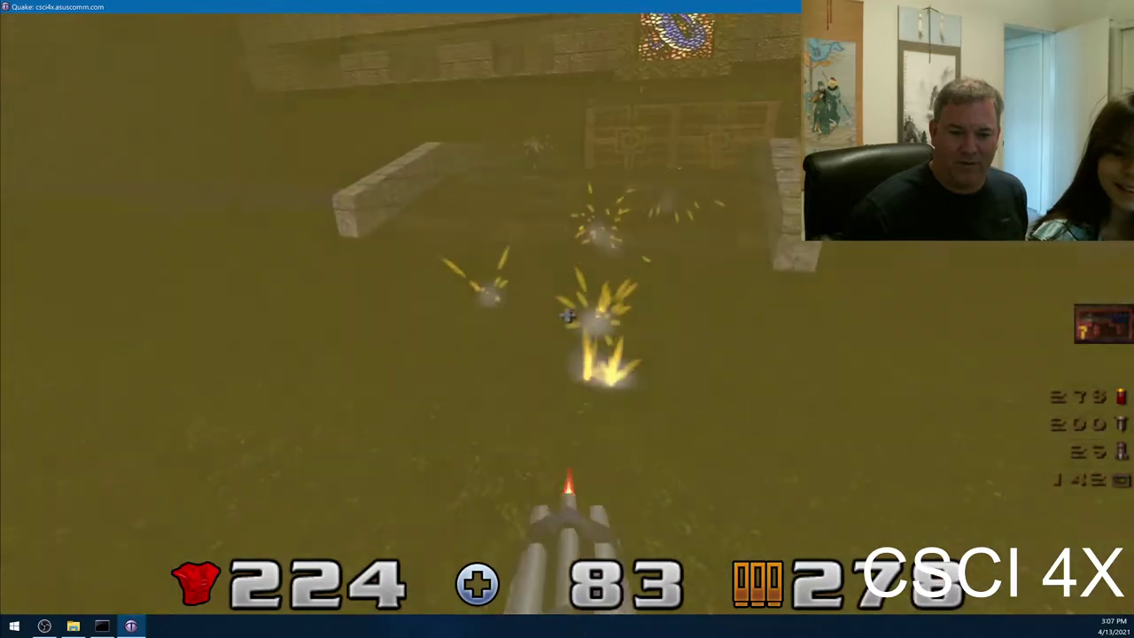
- Approach the large wooden door, shoot the pentagram wall button, then head to the door
drag(566, 315, 567, 315)
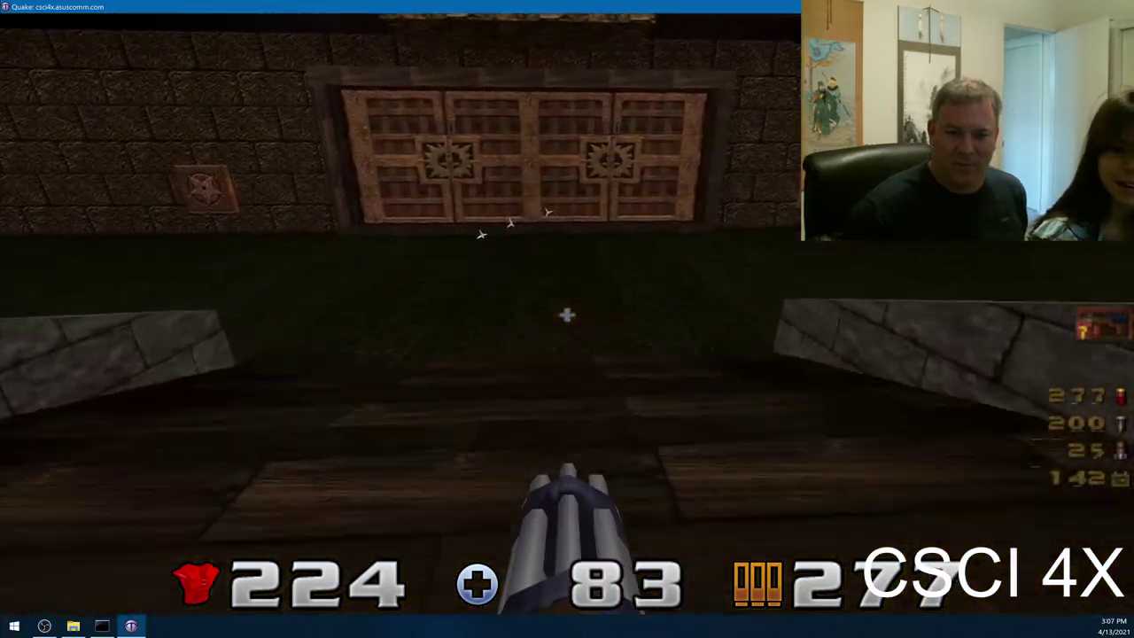
key(w)
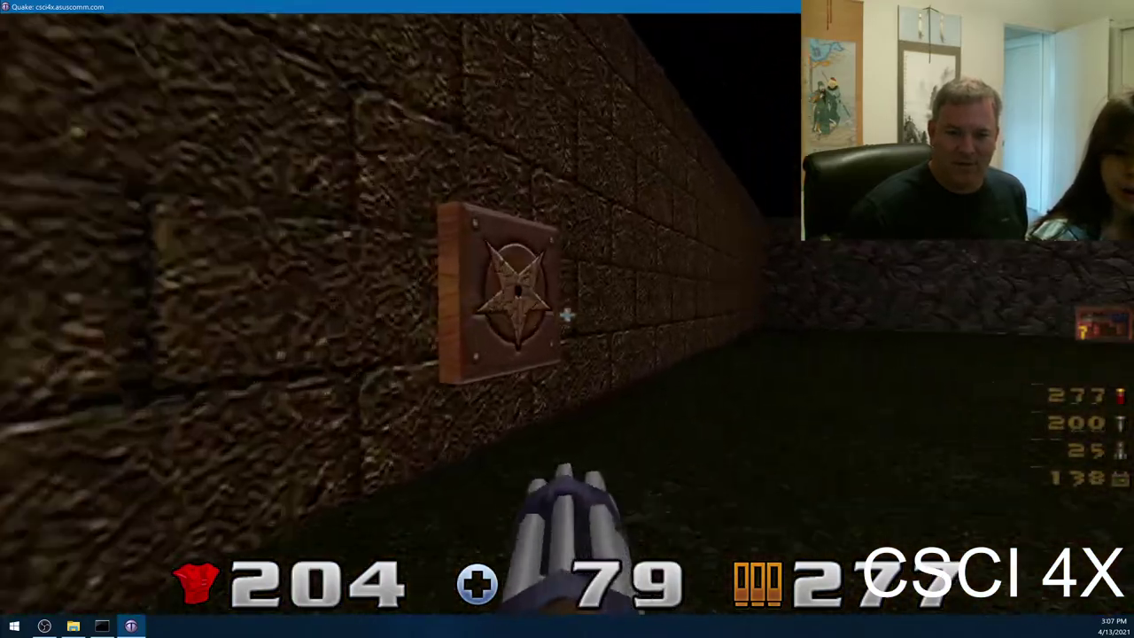
key(w)
click(567, 315)
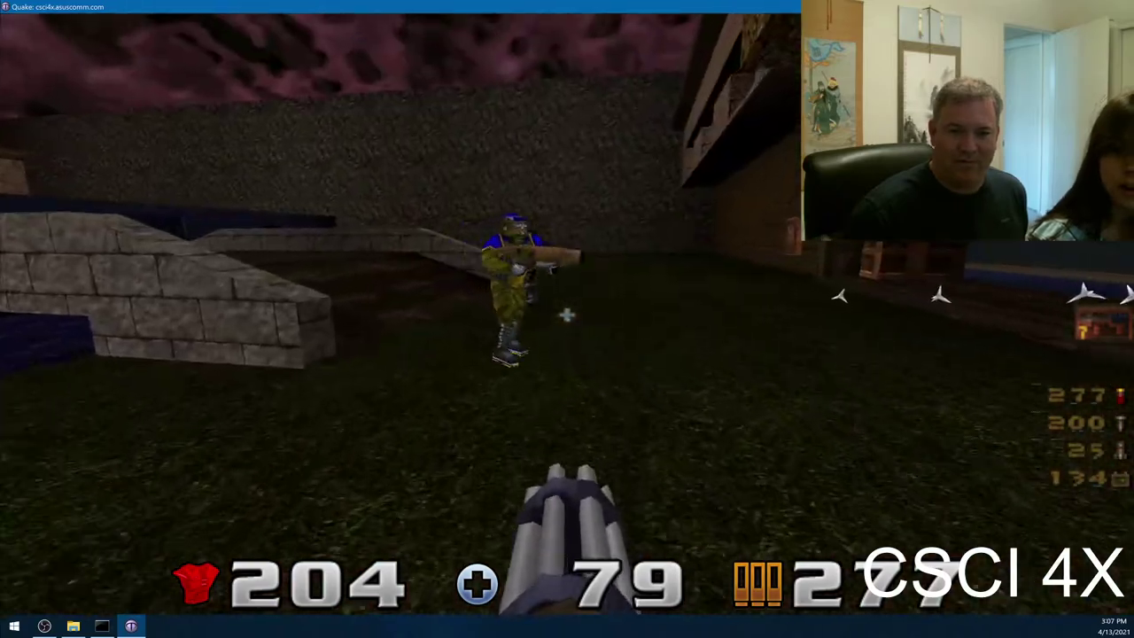
key(w)
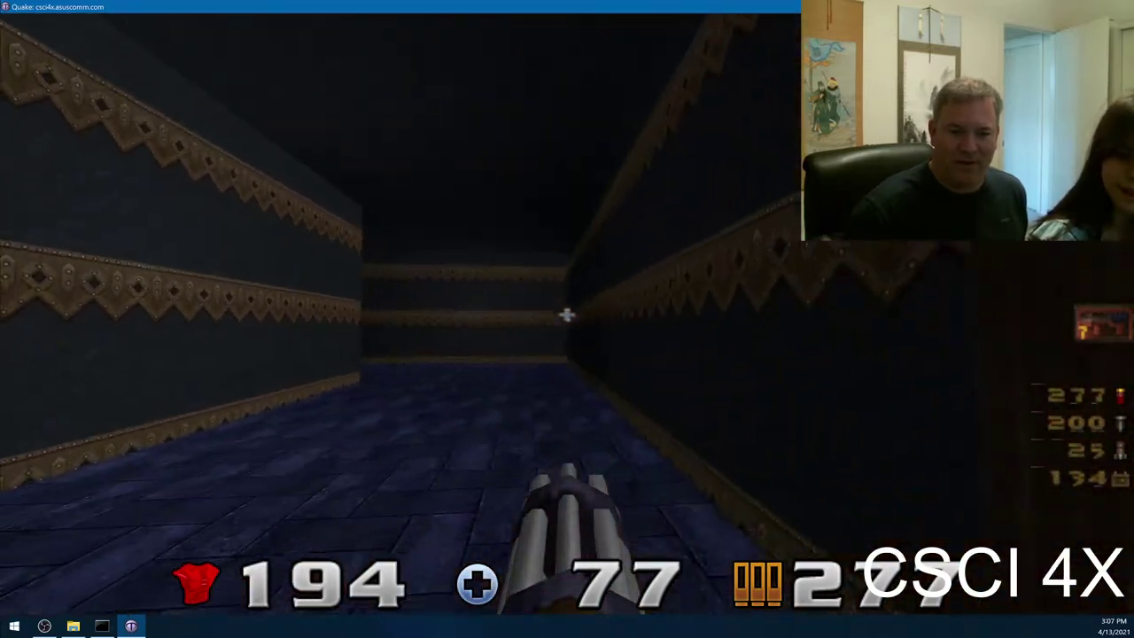
key(w)
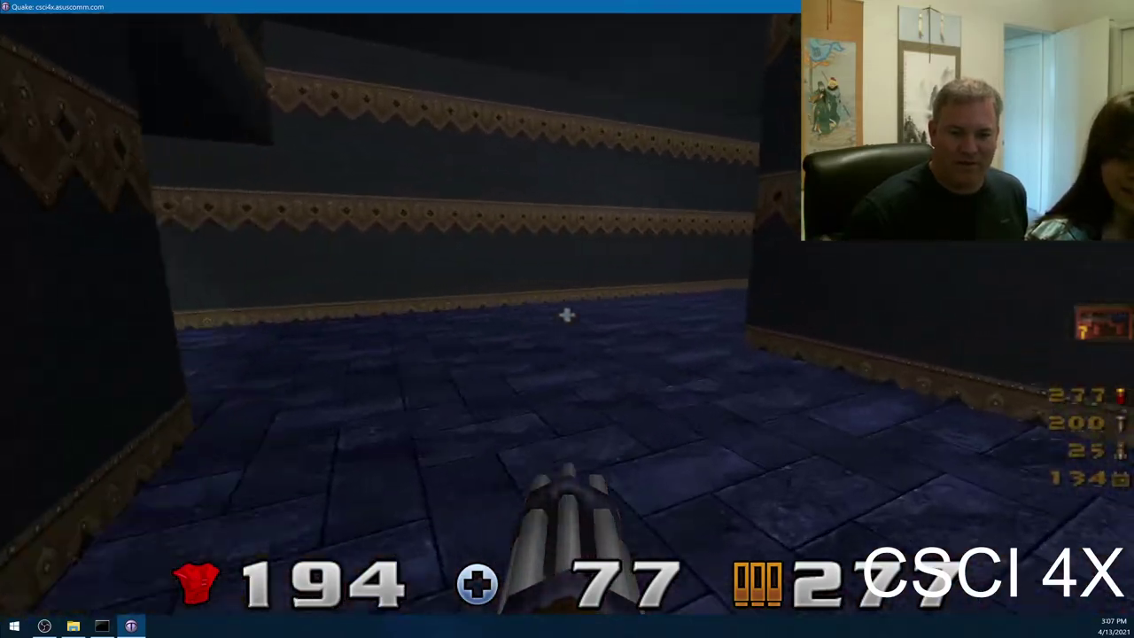
- Follow the long corridor and climb the wooden and stone staircases to the doorway
key(w)
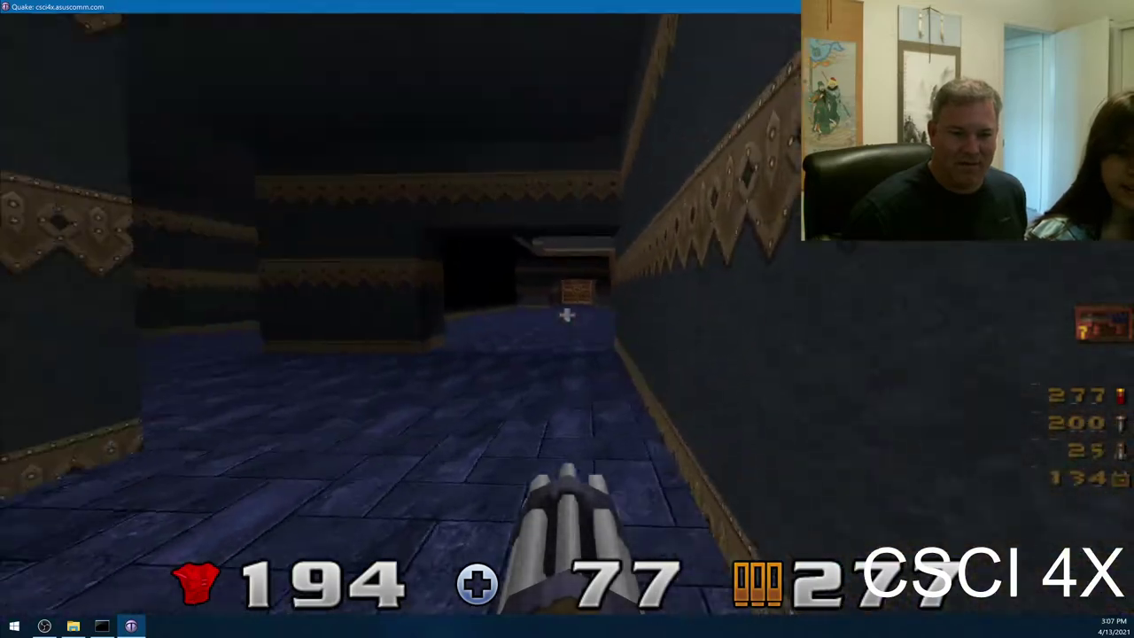
key(w)
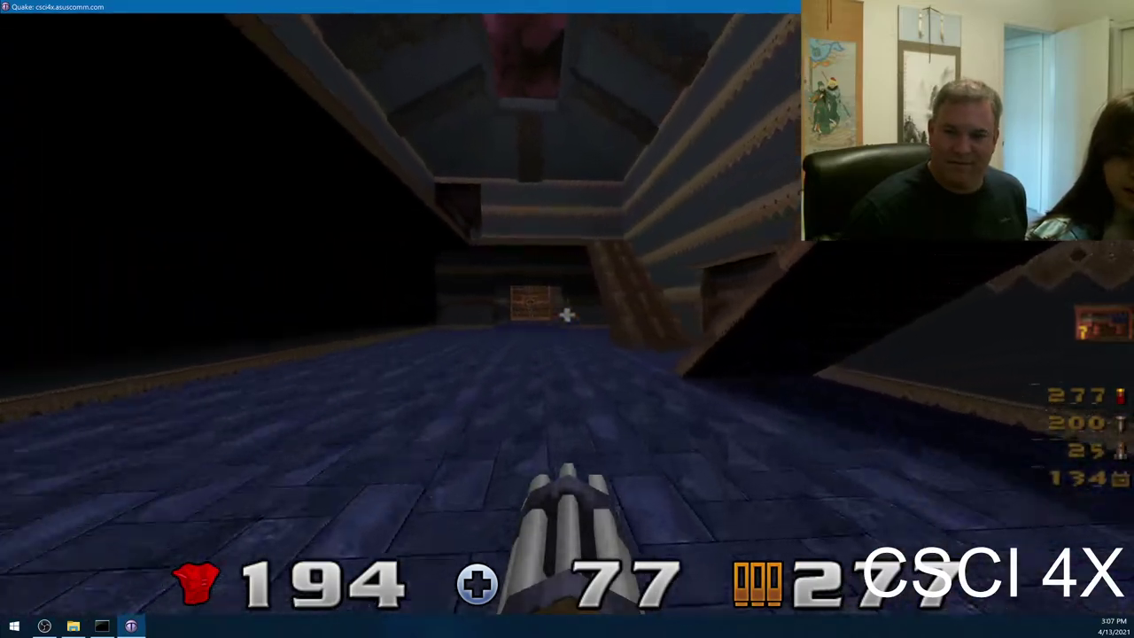
key(w)
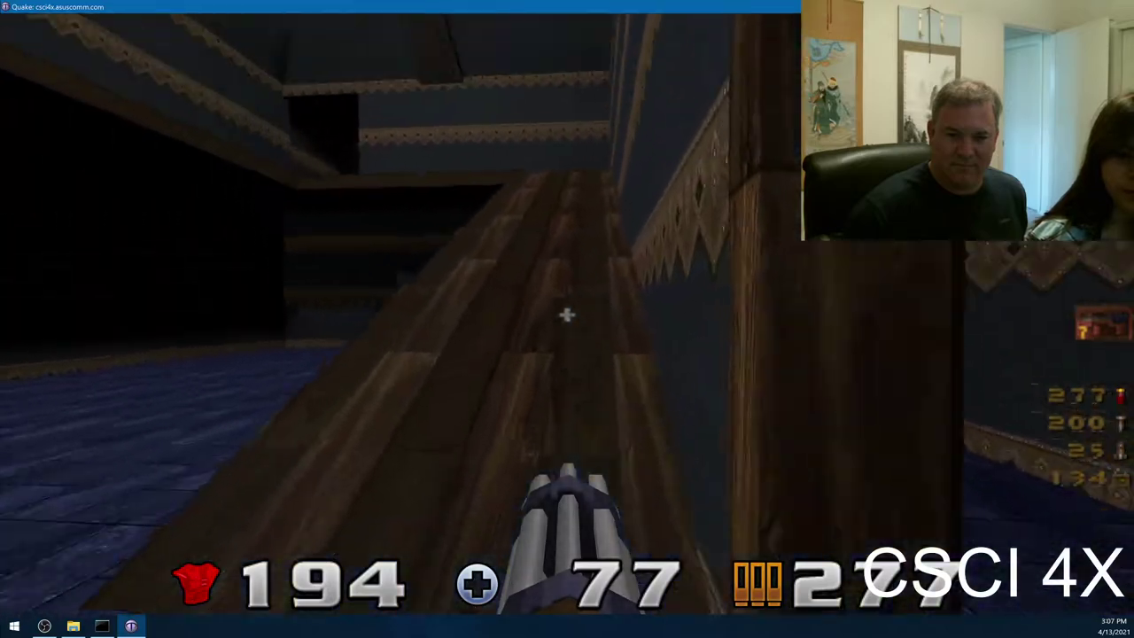
key(w)
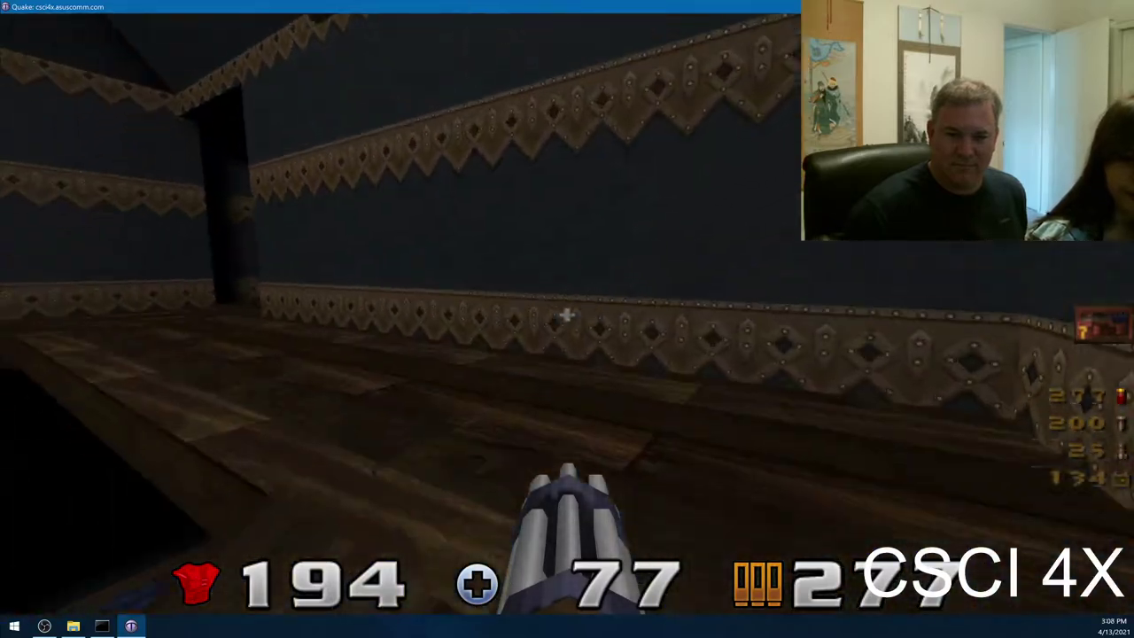
key(w)
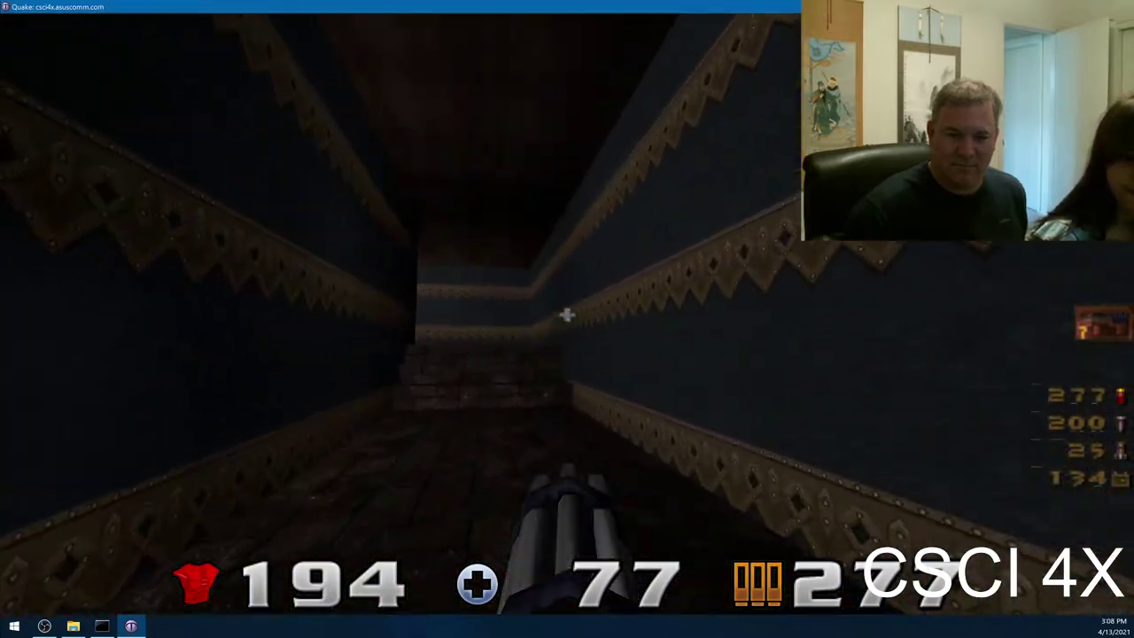
key(w)
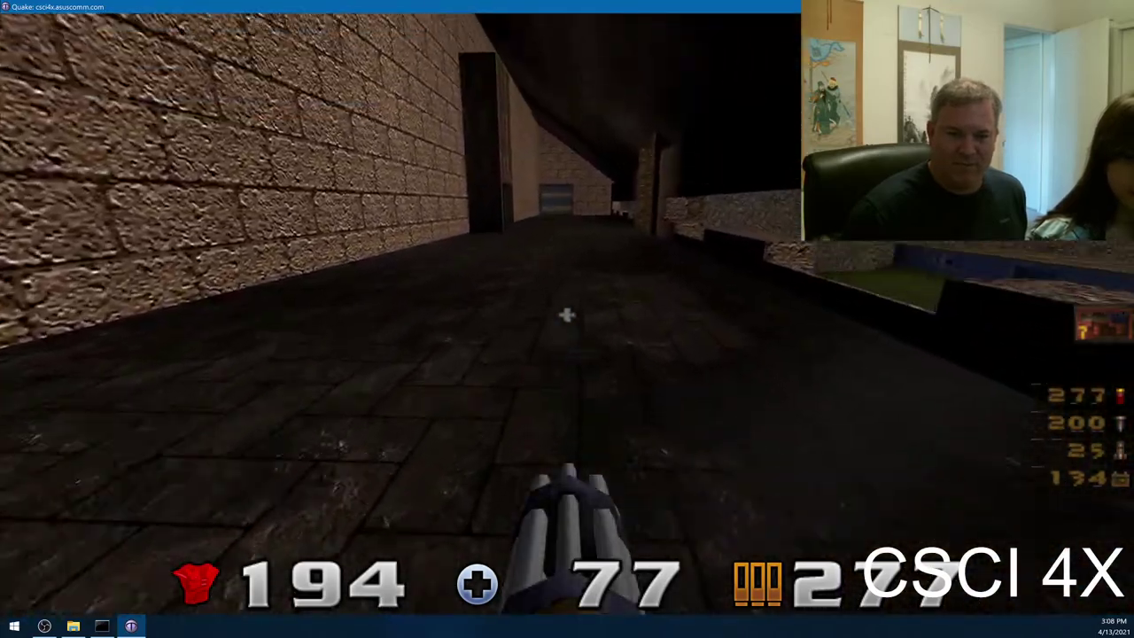
key(w)
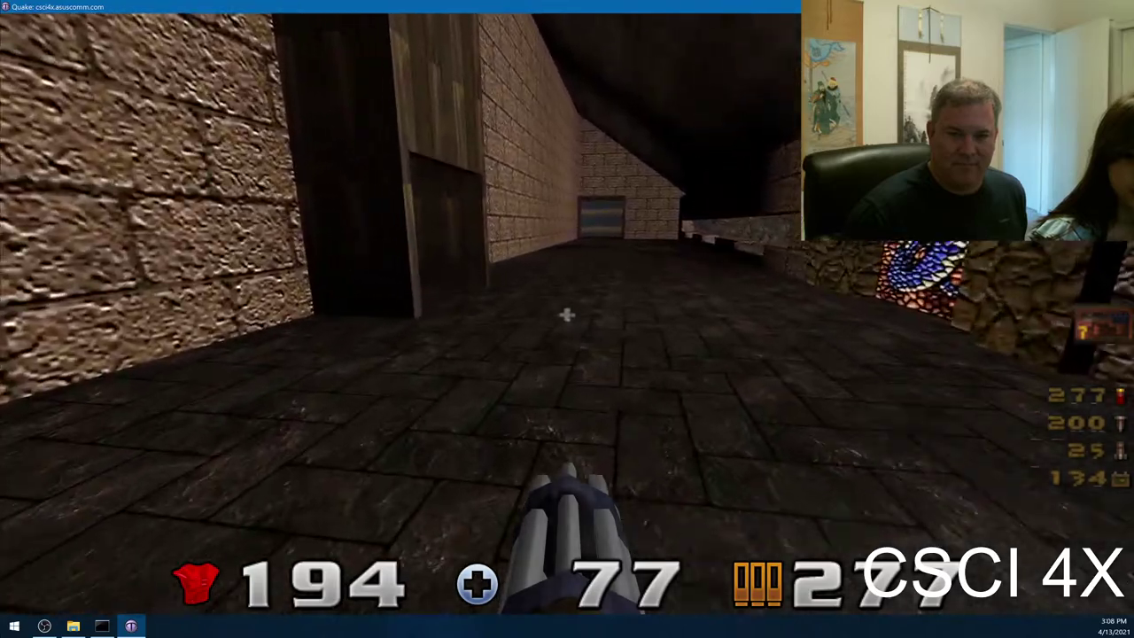
key(w)
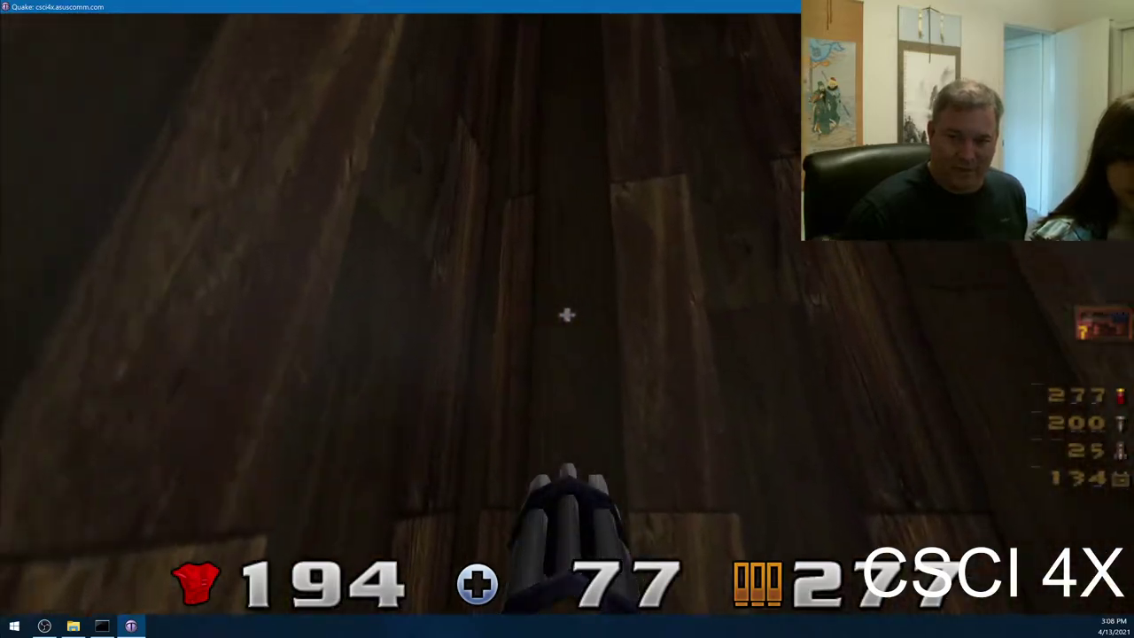
- Pass through the wooden doorway collecting health and armor pickups, reaching 274 armor and 100 health
mouse_move(567, 315)
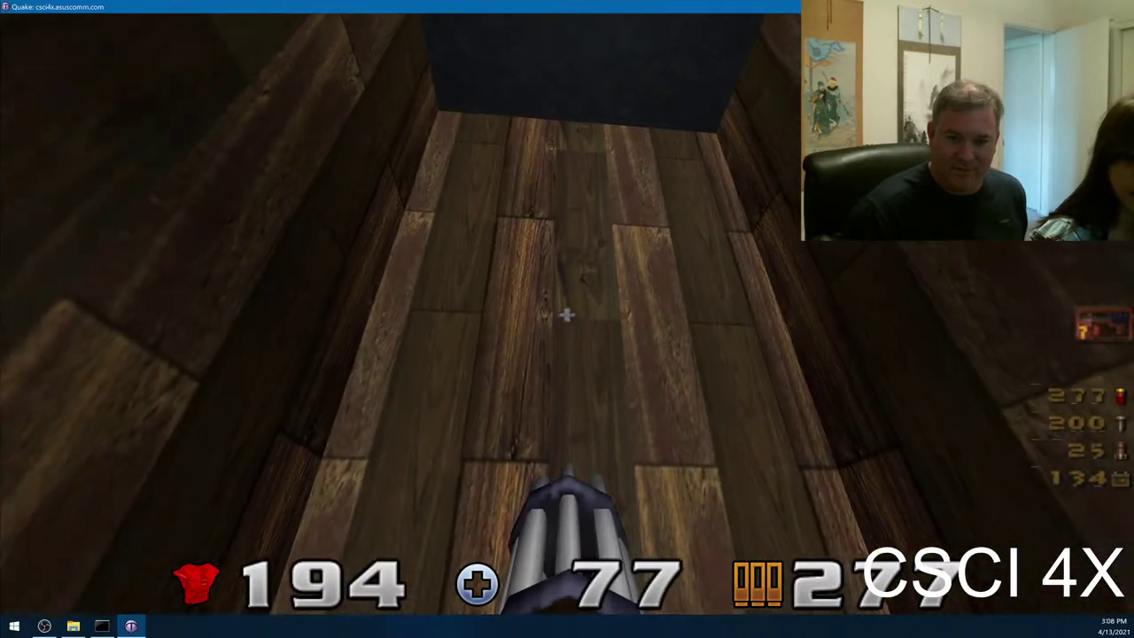
key(w)
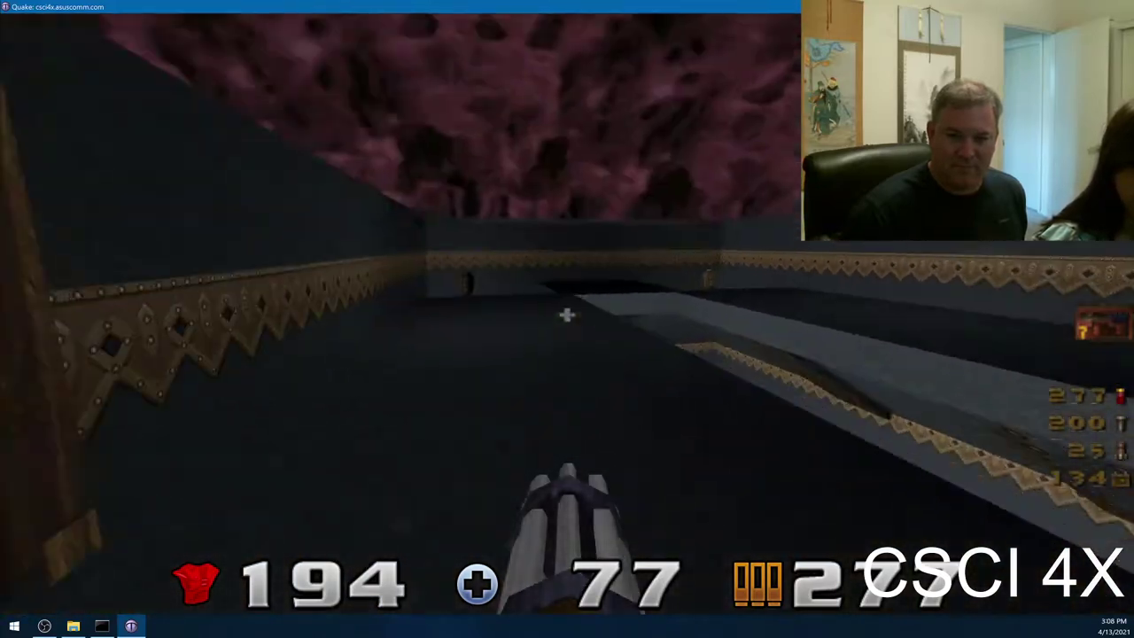
key(w)
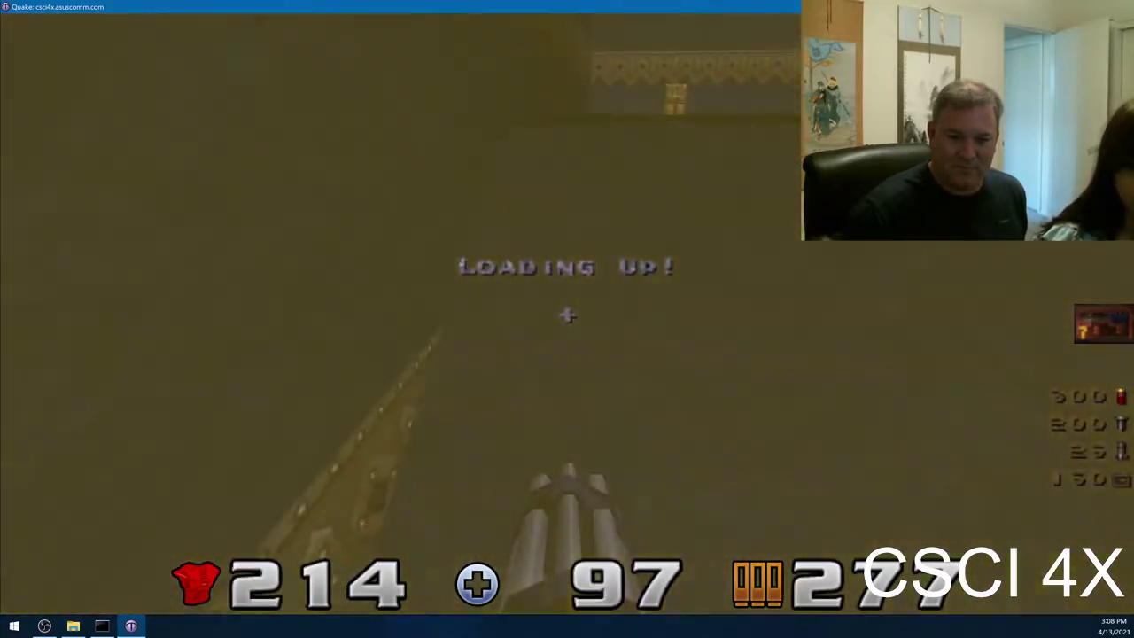
key(w)
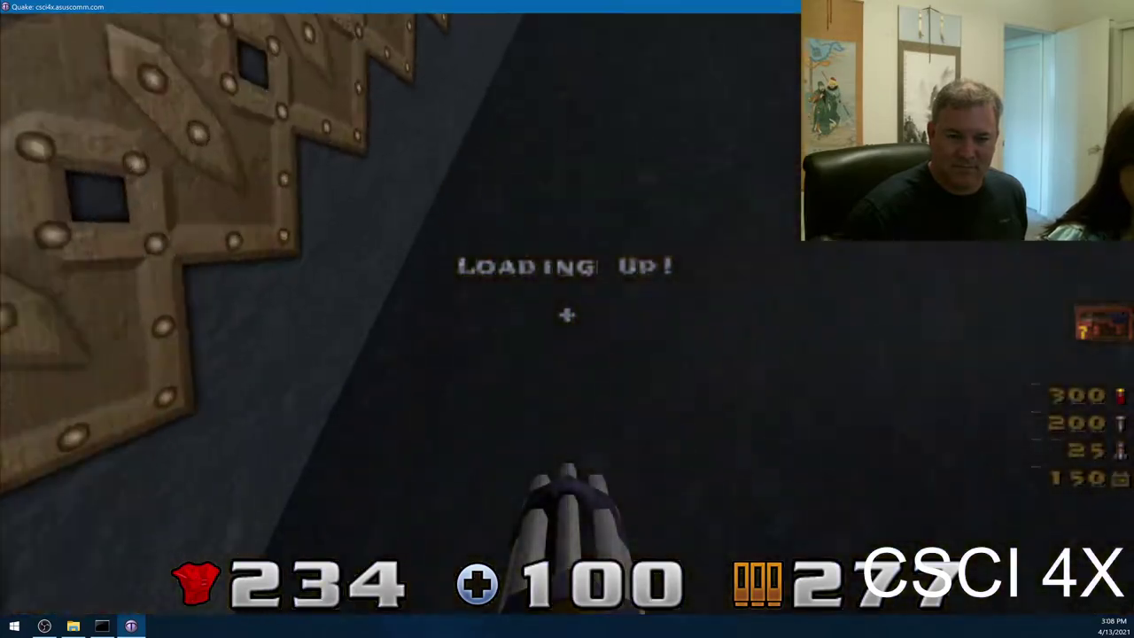
key(w)
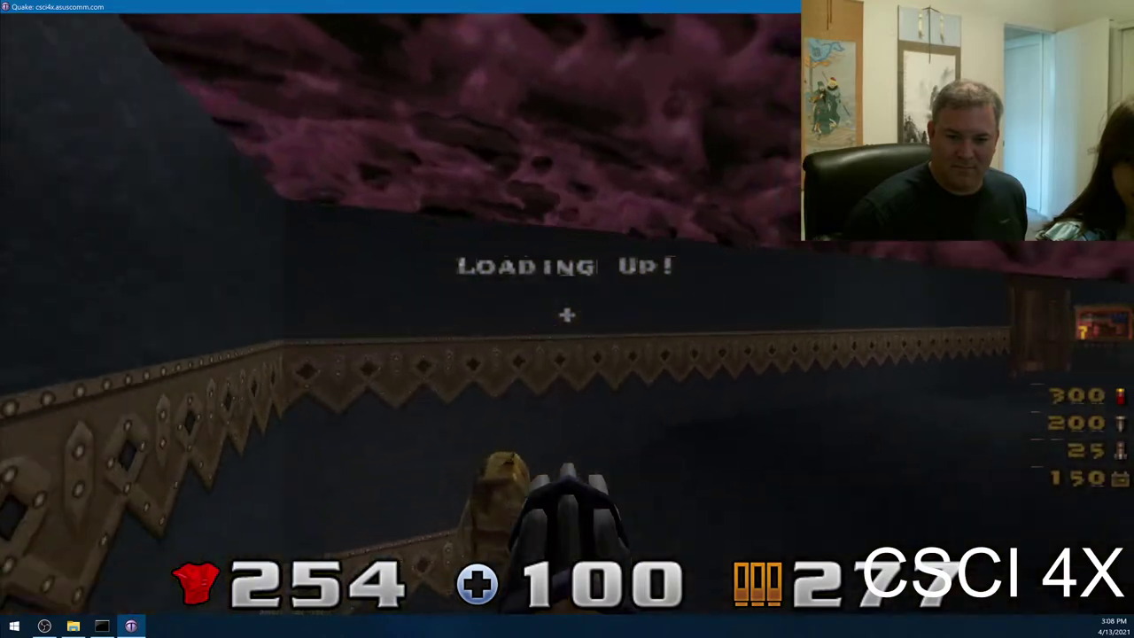
key(w)
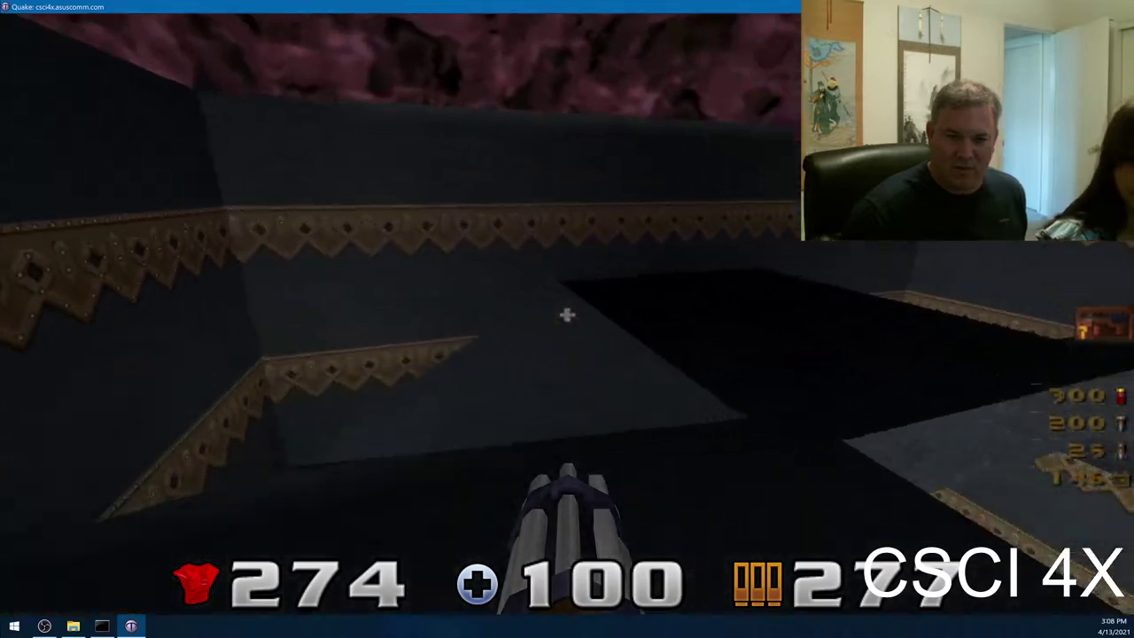
key(w)
key(w)
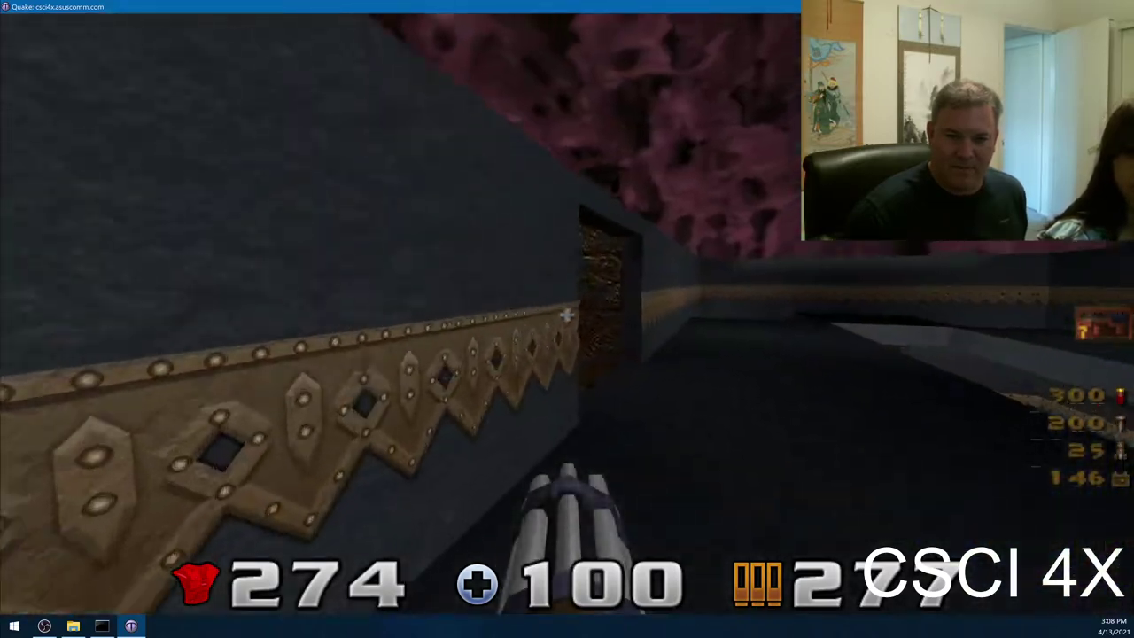
key(w)
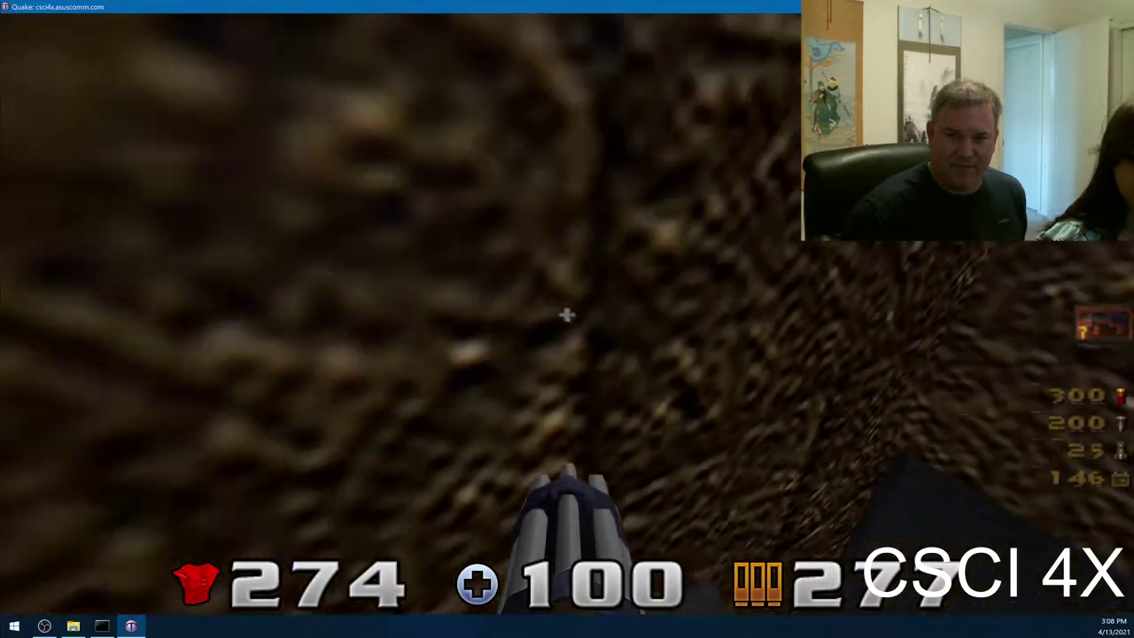
- Cross the wooden-floored room and bridge, wading through the water toward the brick tower
key(w)
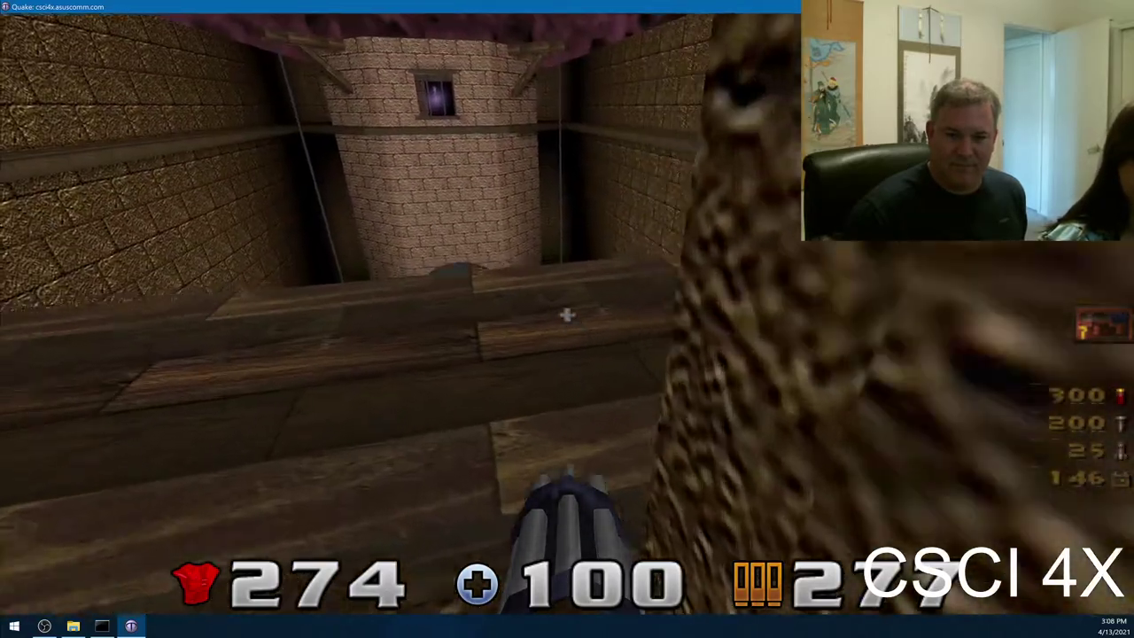
key(w)
key(w)
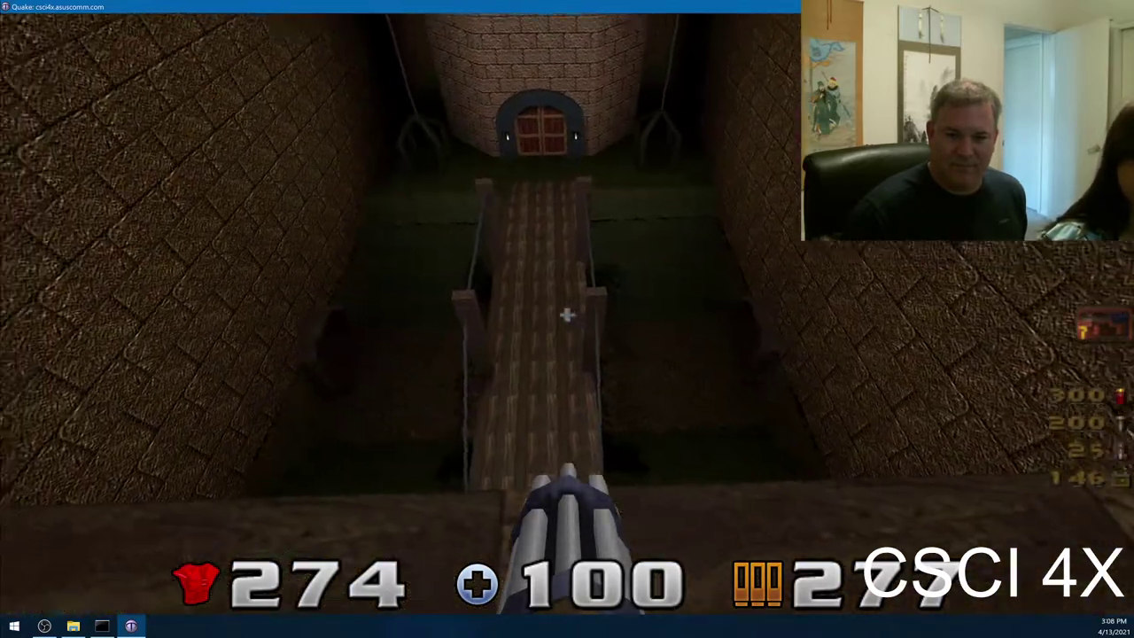
key(w)
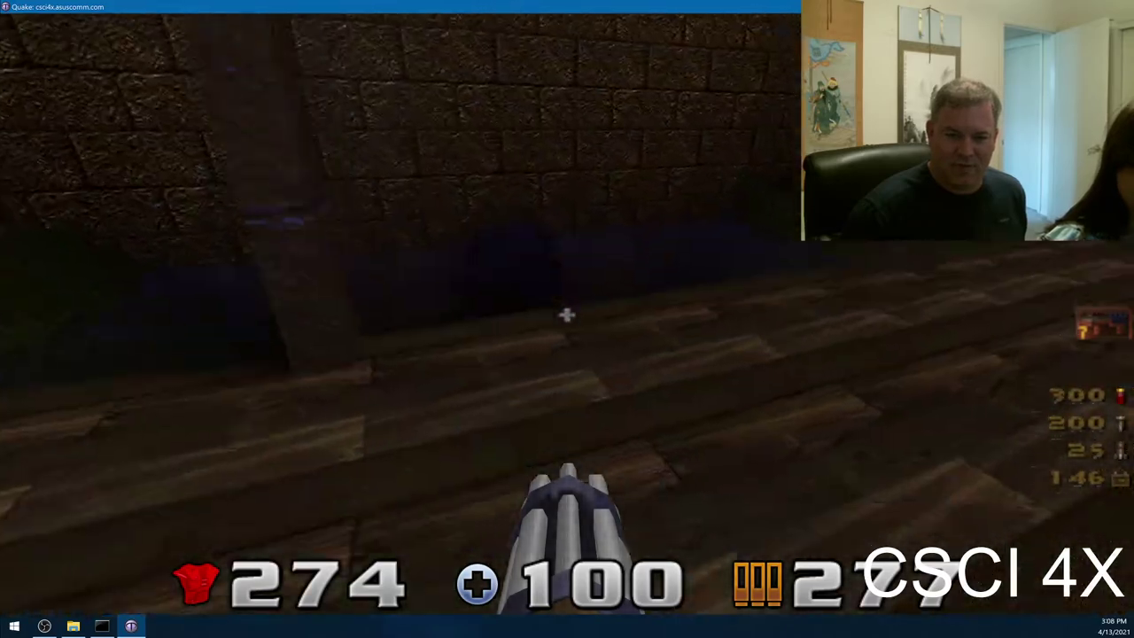
key(w)
key(w)
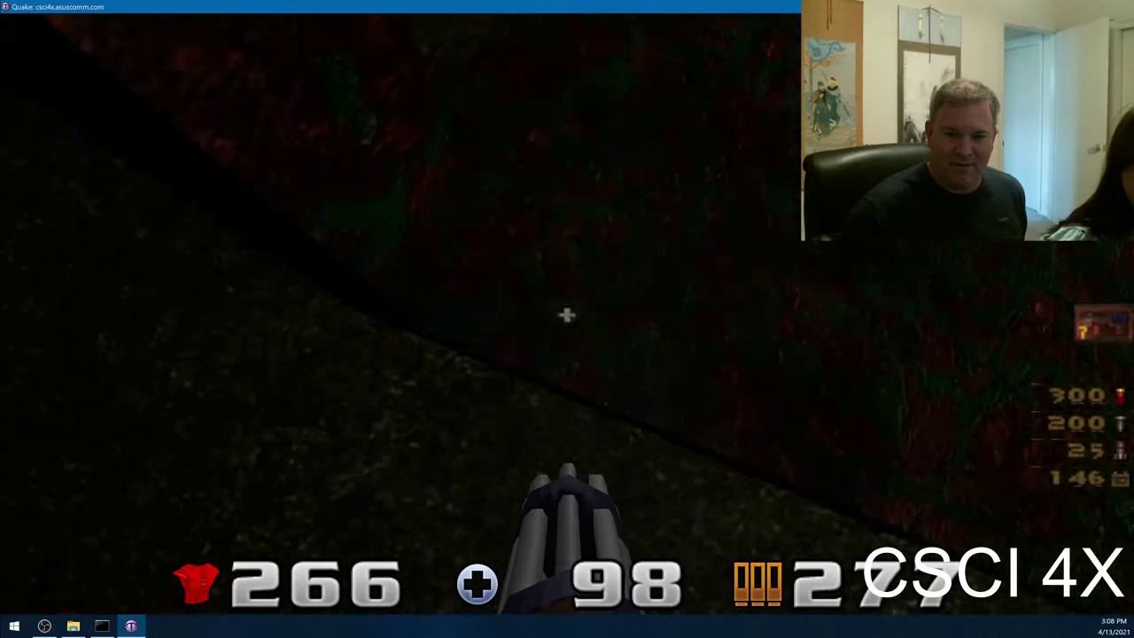
key(w)
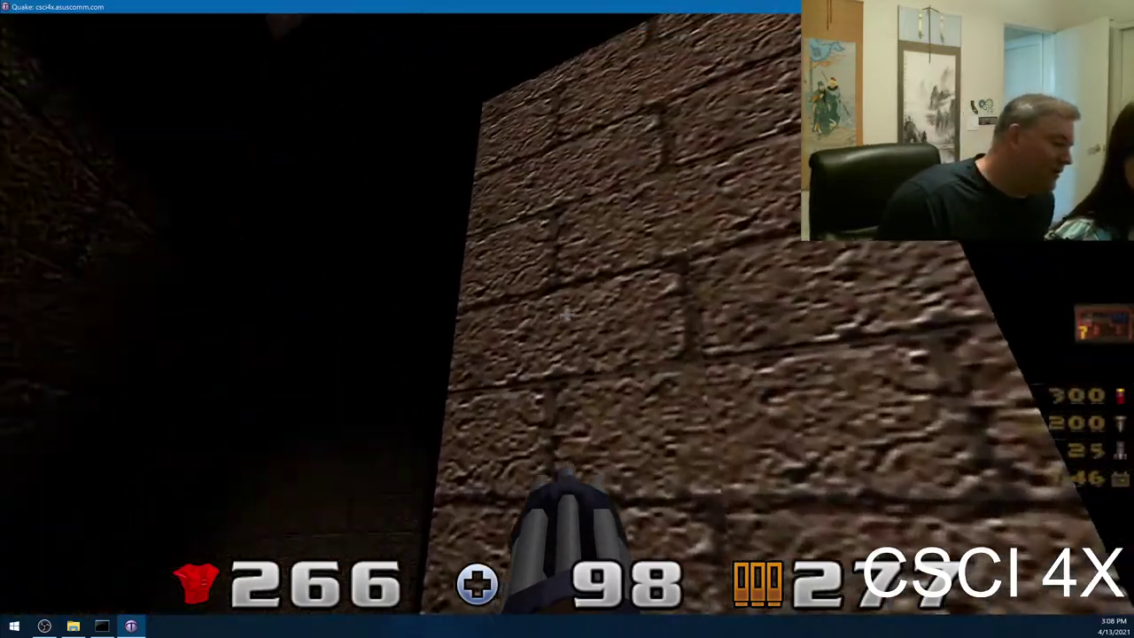
- Follow the ledged brick wall onto the grass, drop onto the wooden planks and fire the assault cannon
key(w)
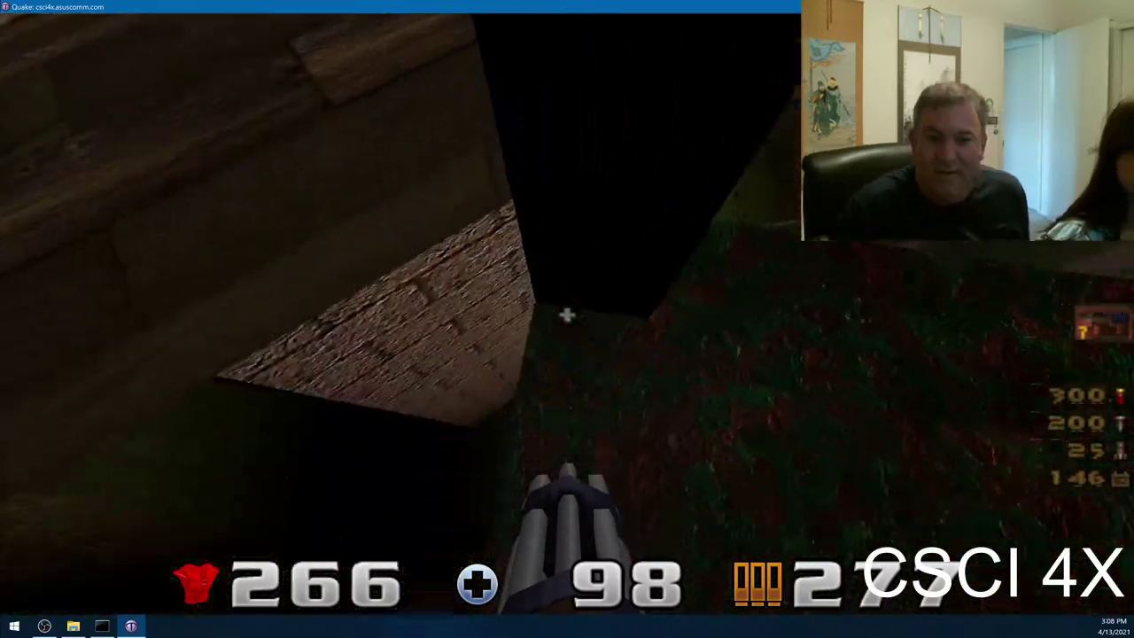
key(w)
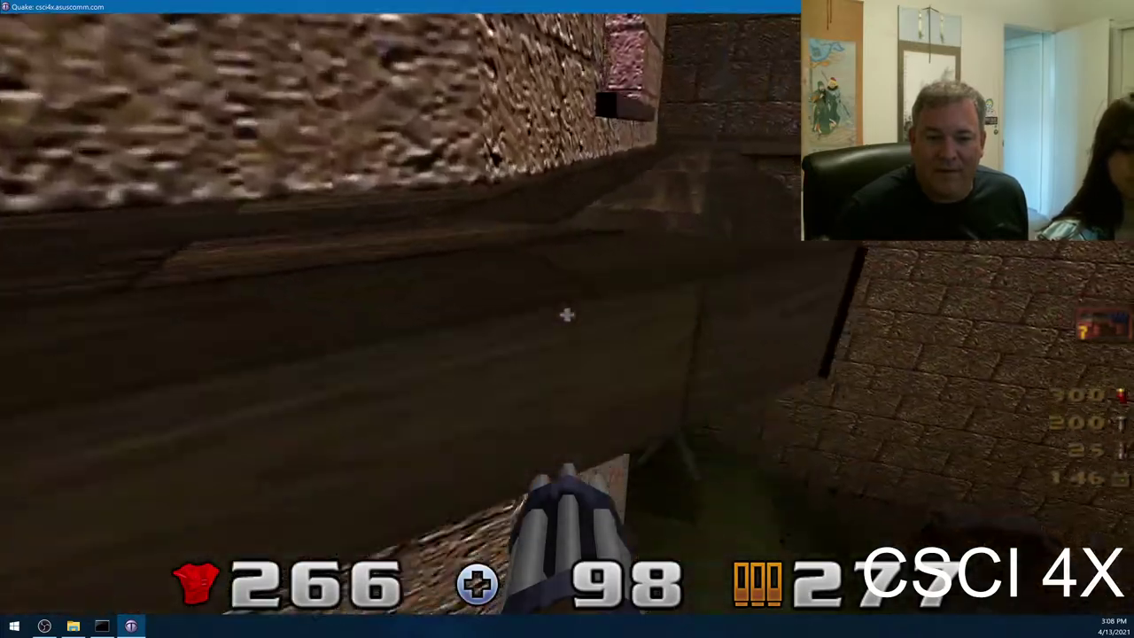
key(w)
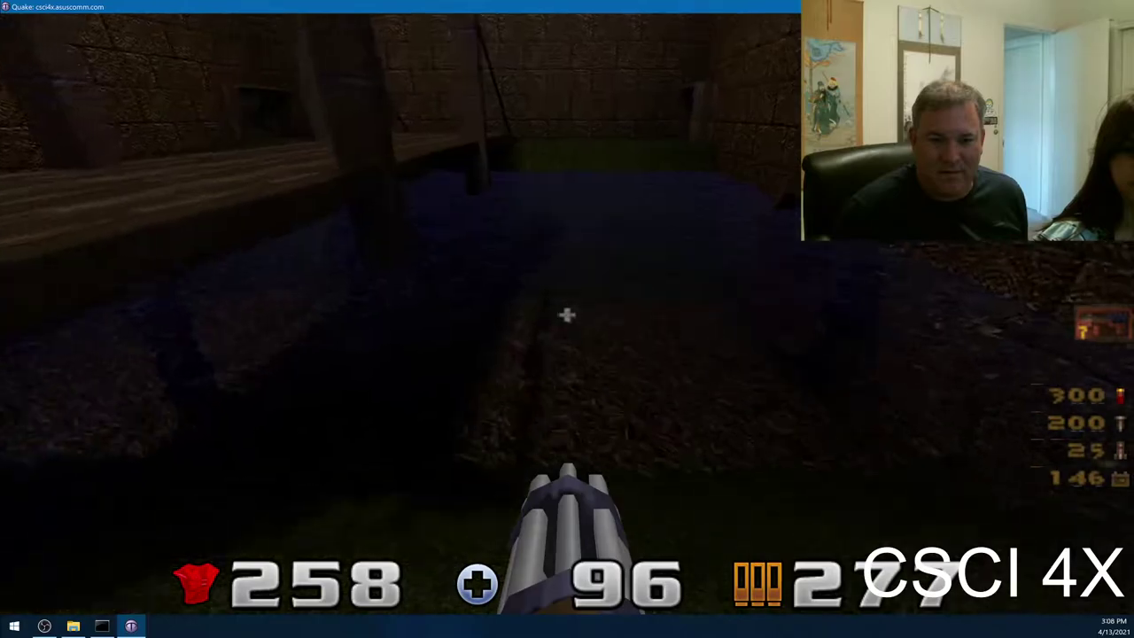
key(w)
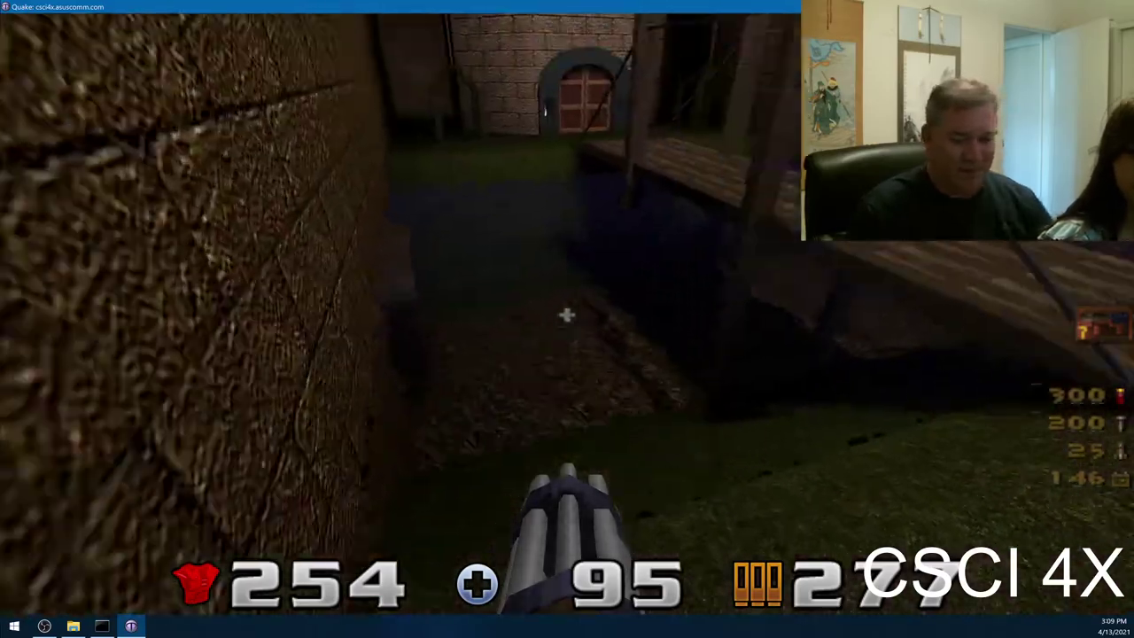
key(w)
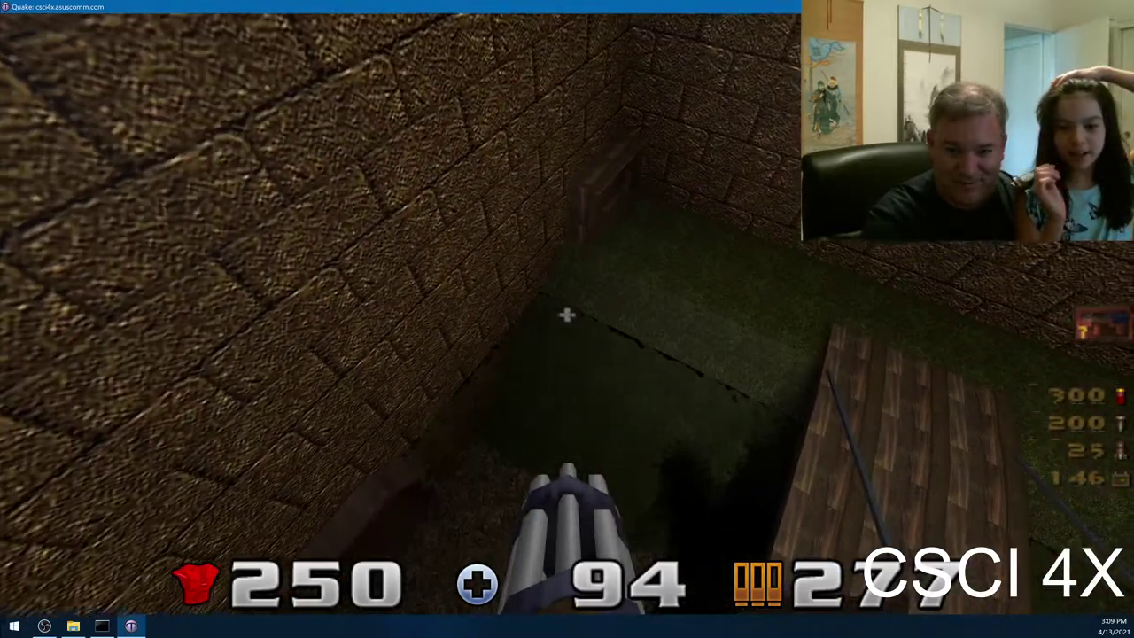
click(567, 315)
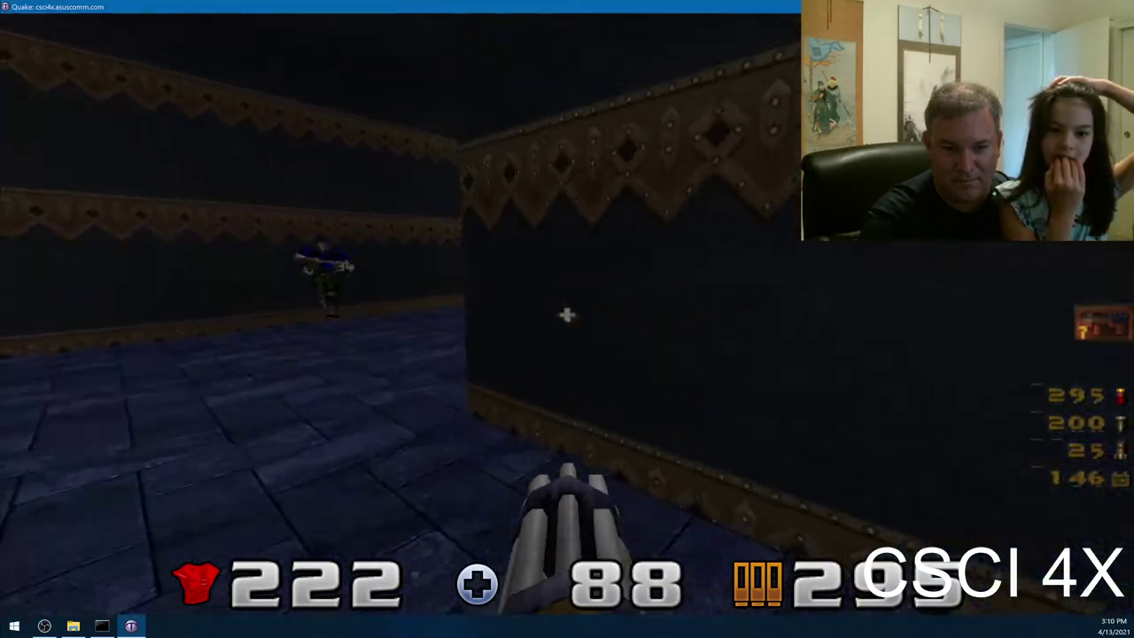
- Shoot the corridor enemy, grab the armour and shells, reach the door and key, then bring up the main menu
click(567, 315)
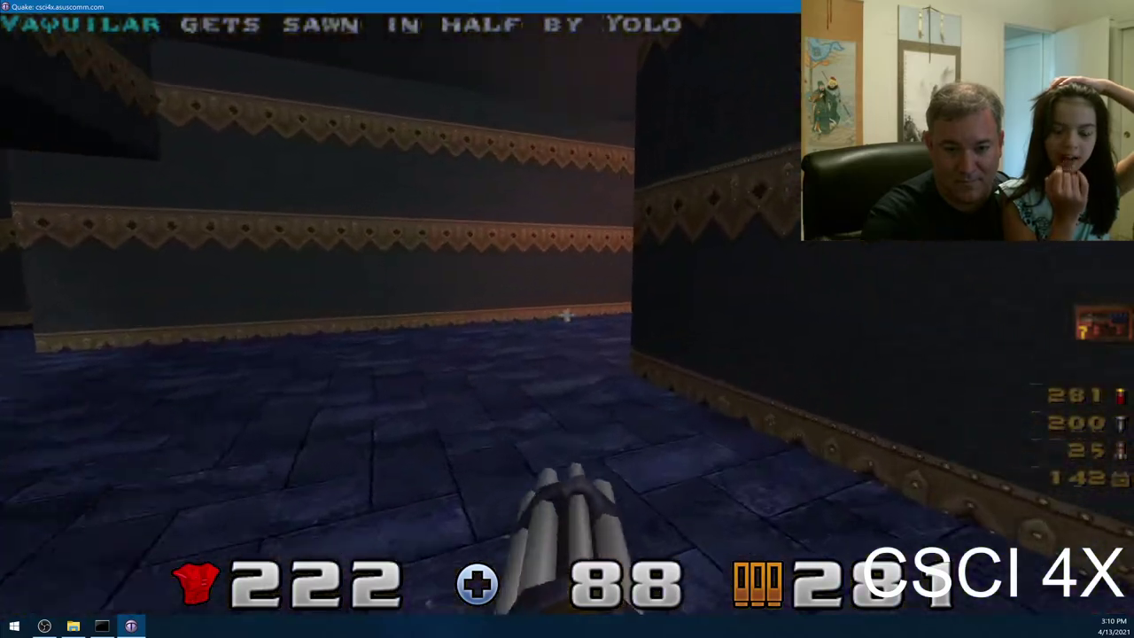
click(566, 315)
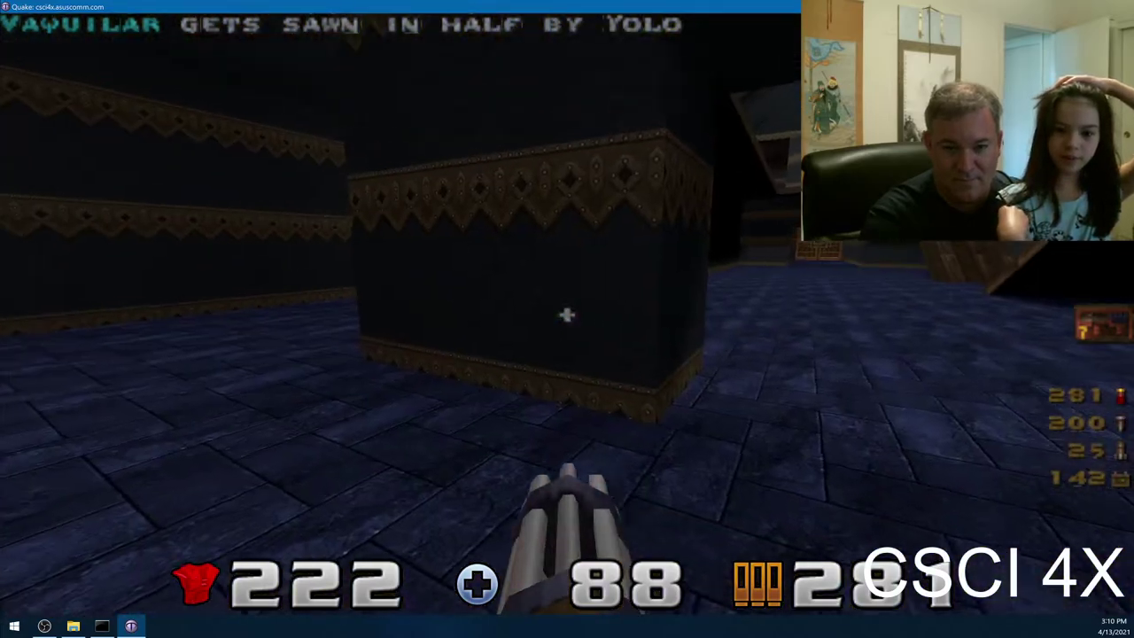
key(w)
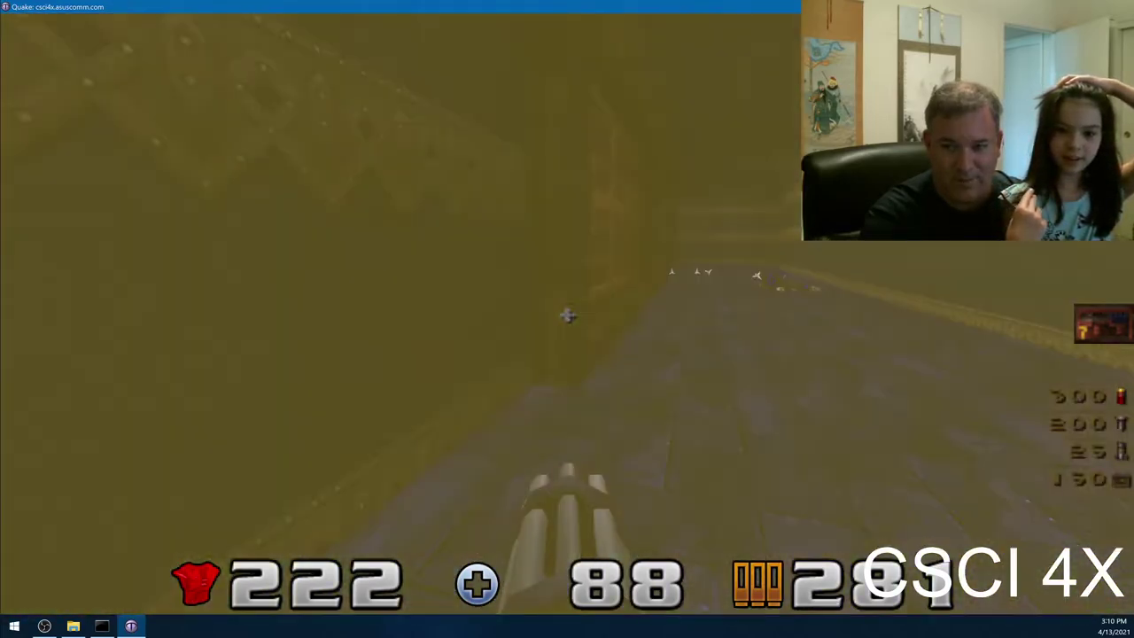
key(w)
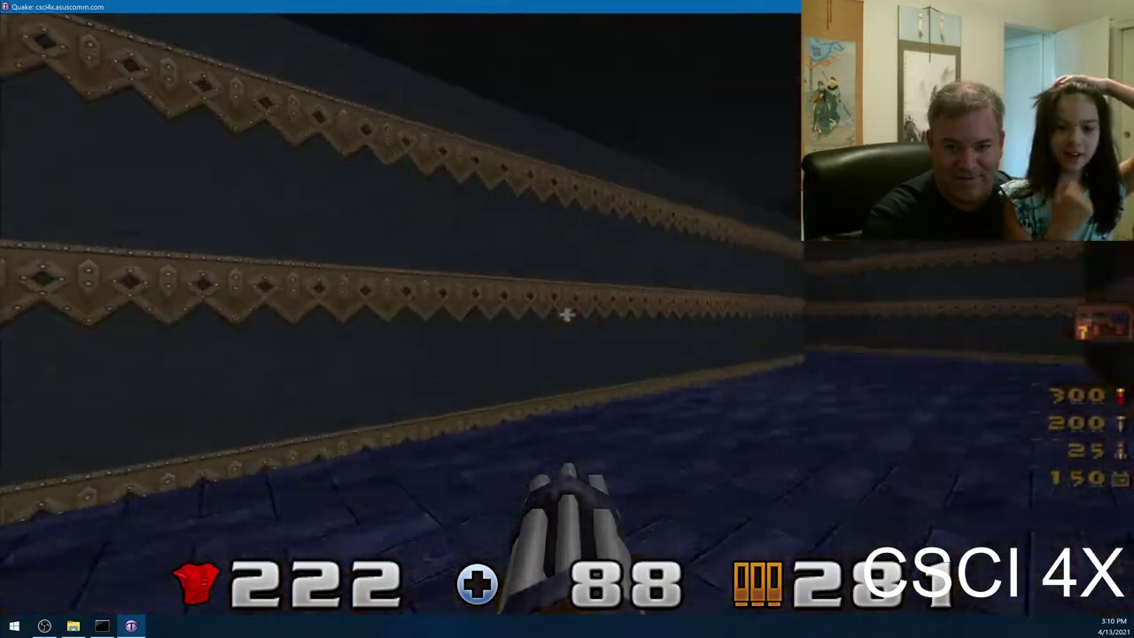
key(w)
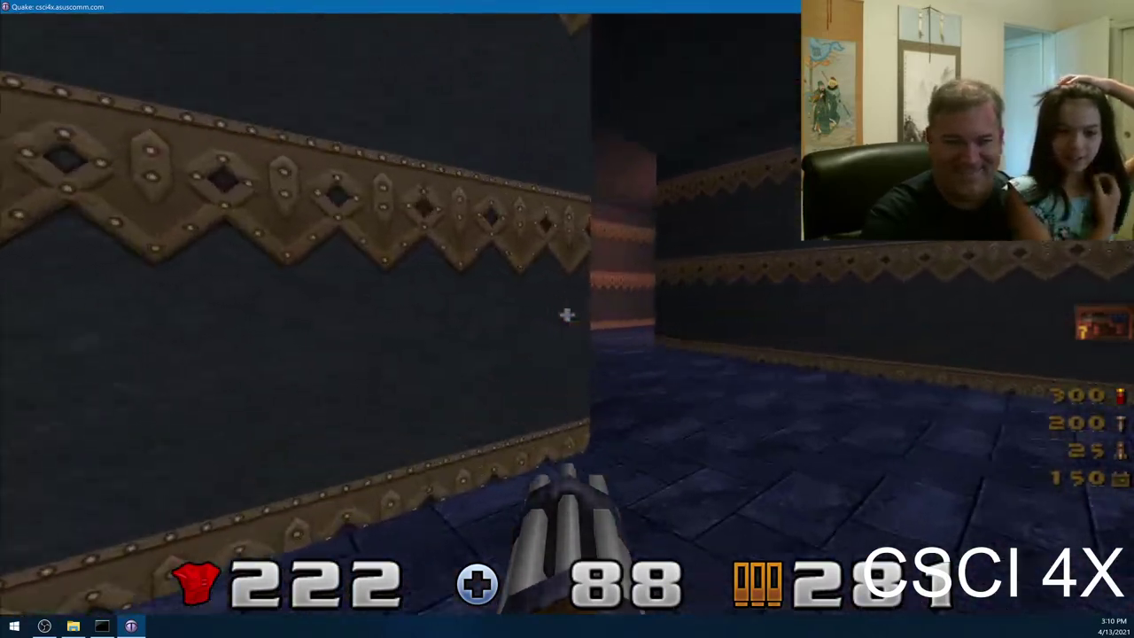
key(w)
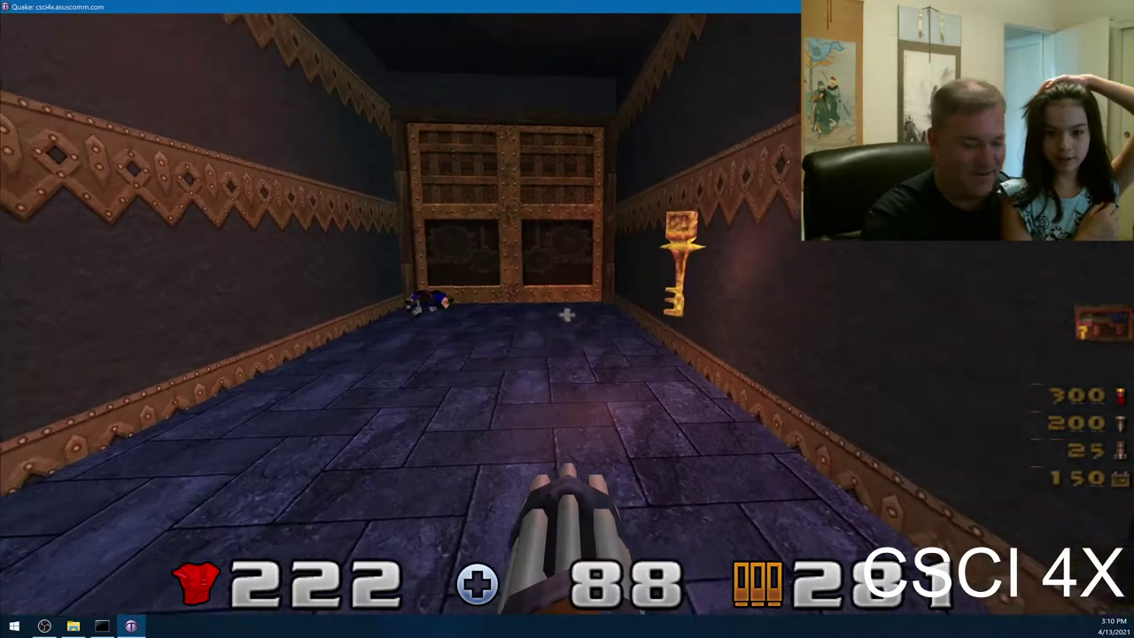
key(Escape)
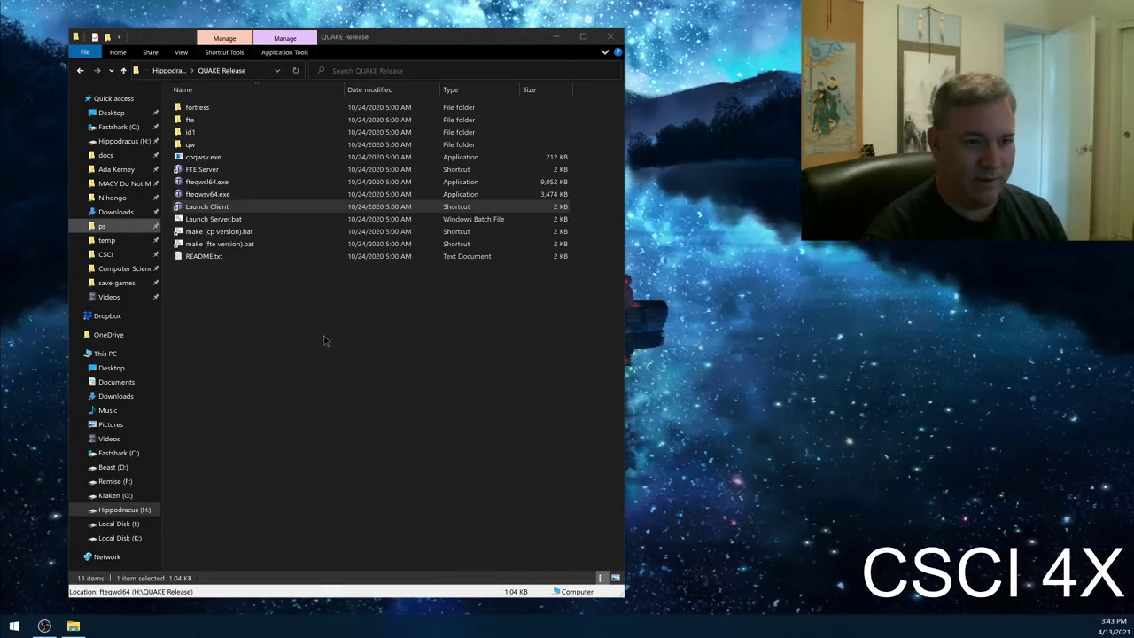
- Browse the fortress folder and QUAKE Release folder, selecting config.cfg and the Launch Client shortcut
click(293, 310)
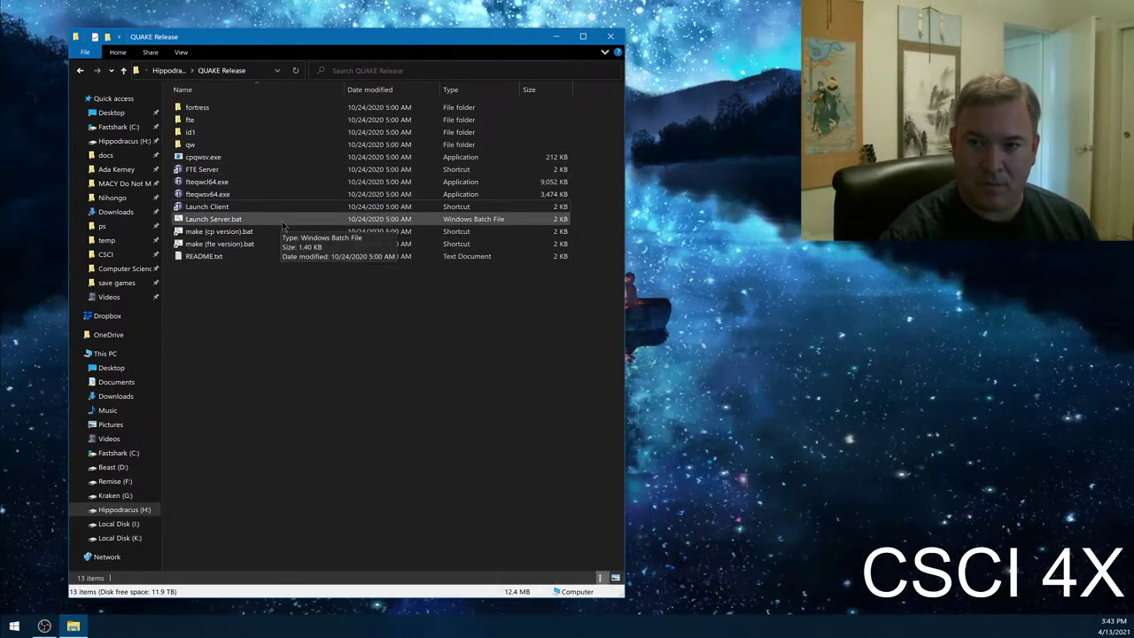
double_click(227, 106)
click(232, 218)
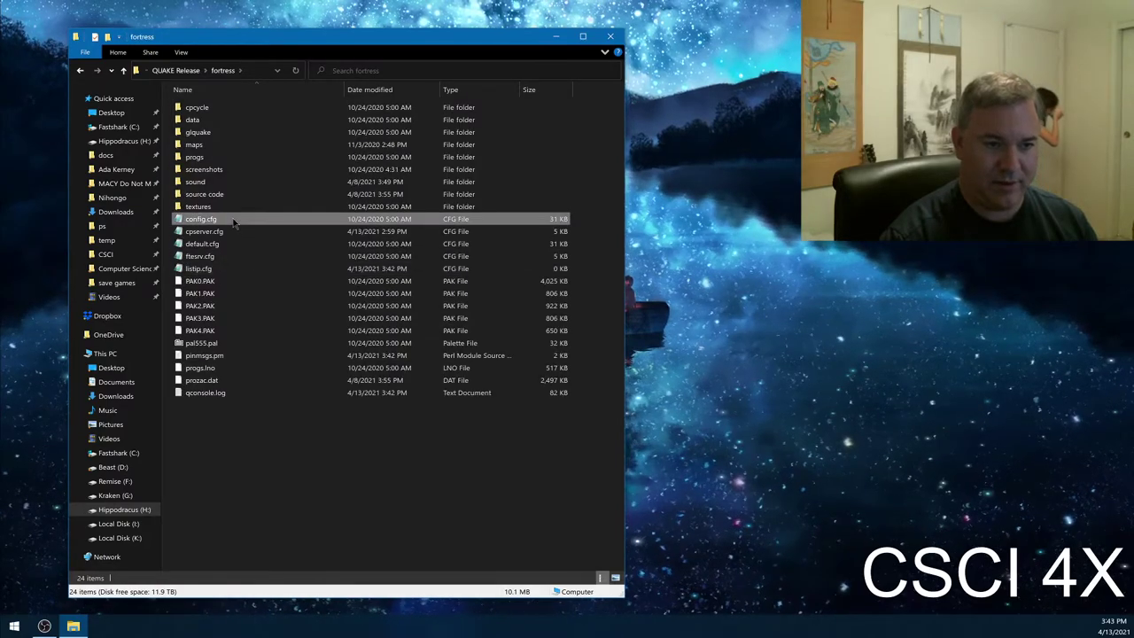
click(175, 70)
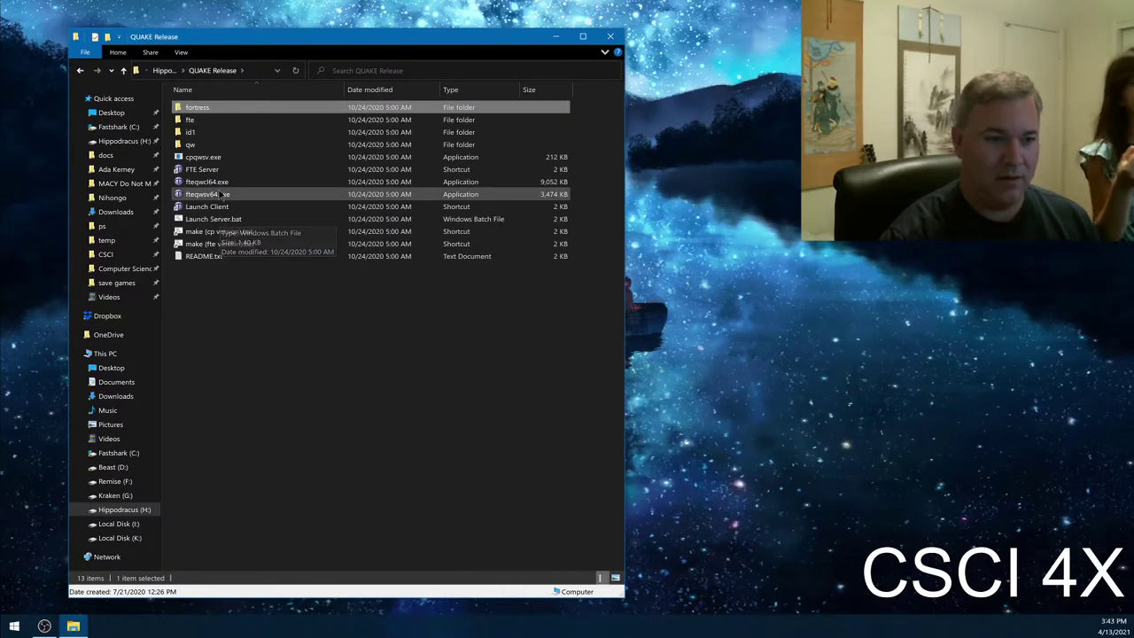
click(216, 205)
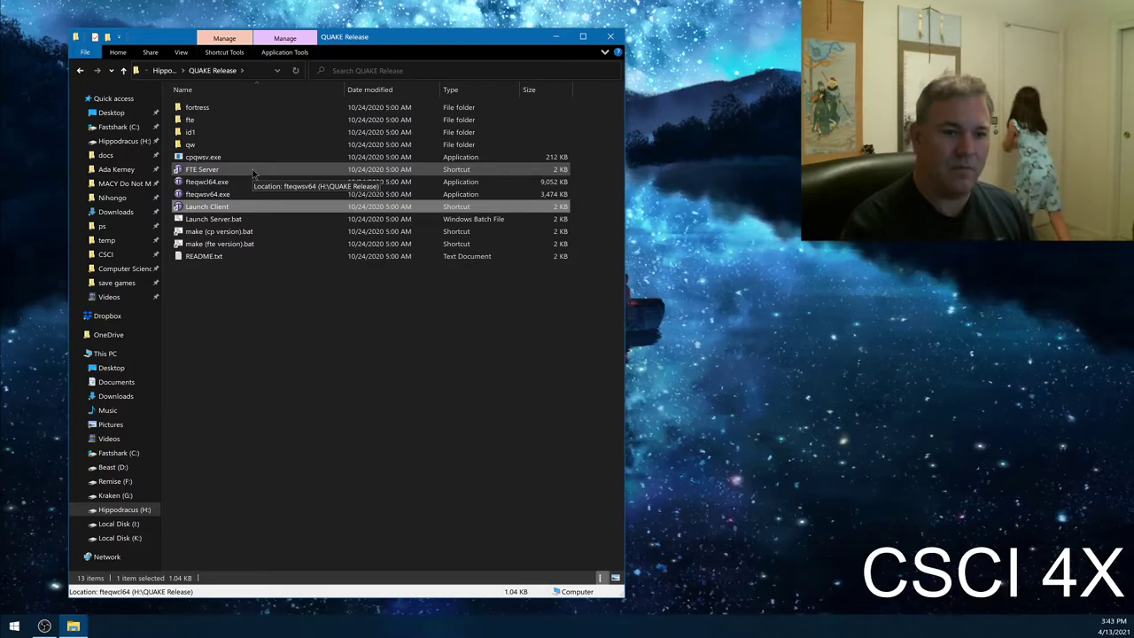
click(235, 283)
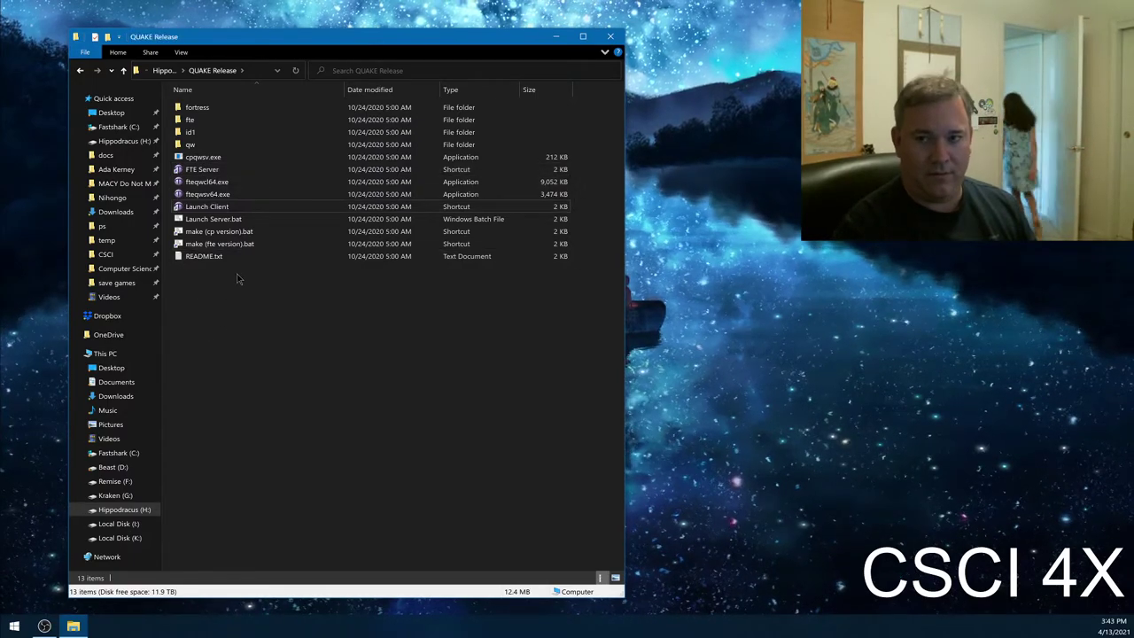
- Reopen the fortress folder and select ftesrv.cfg, then cpserver.cfg
double_click(248, 108)
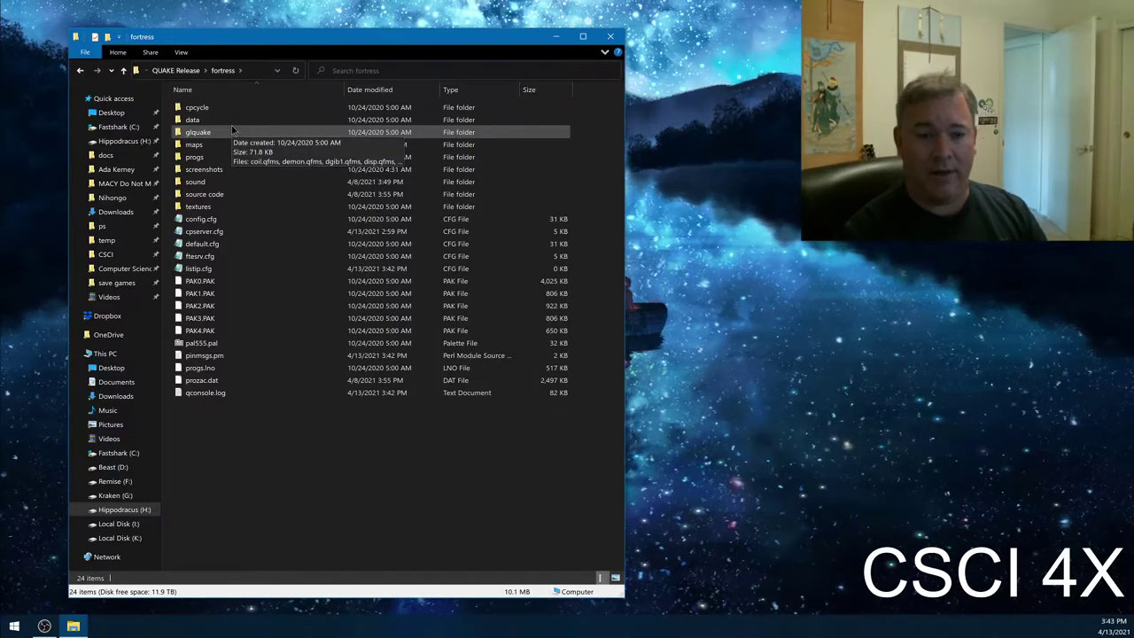
click(175, 70)
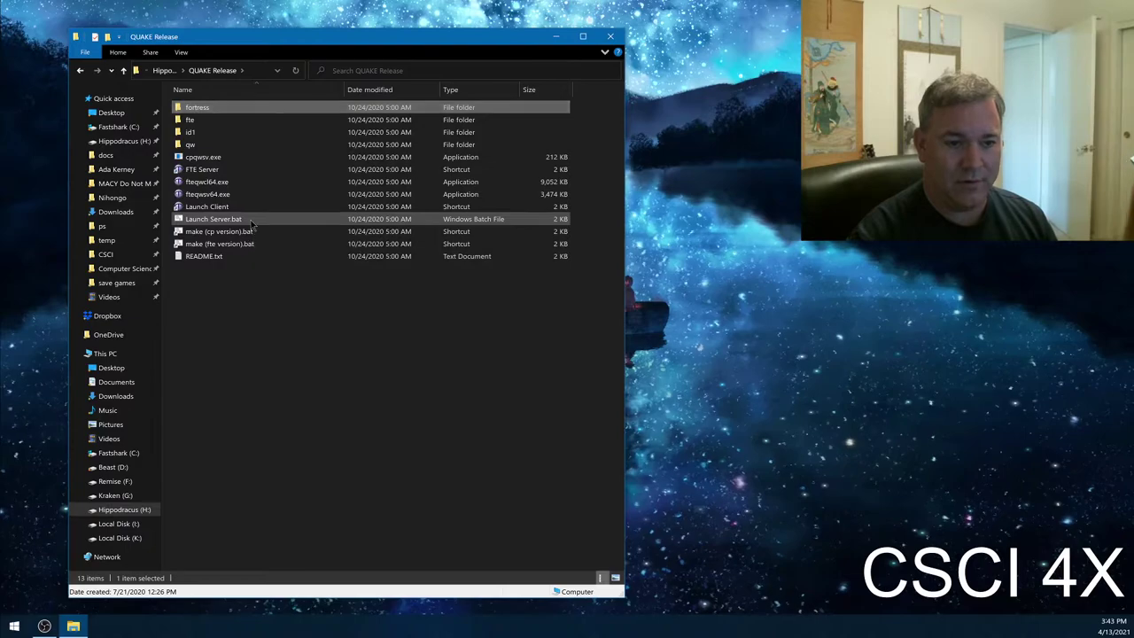
click(234, 222)
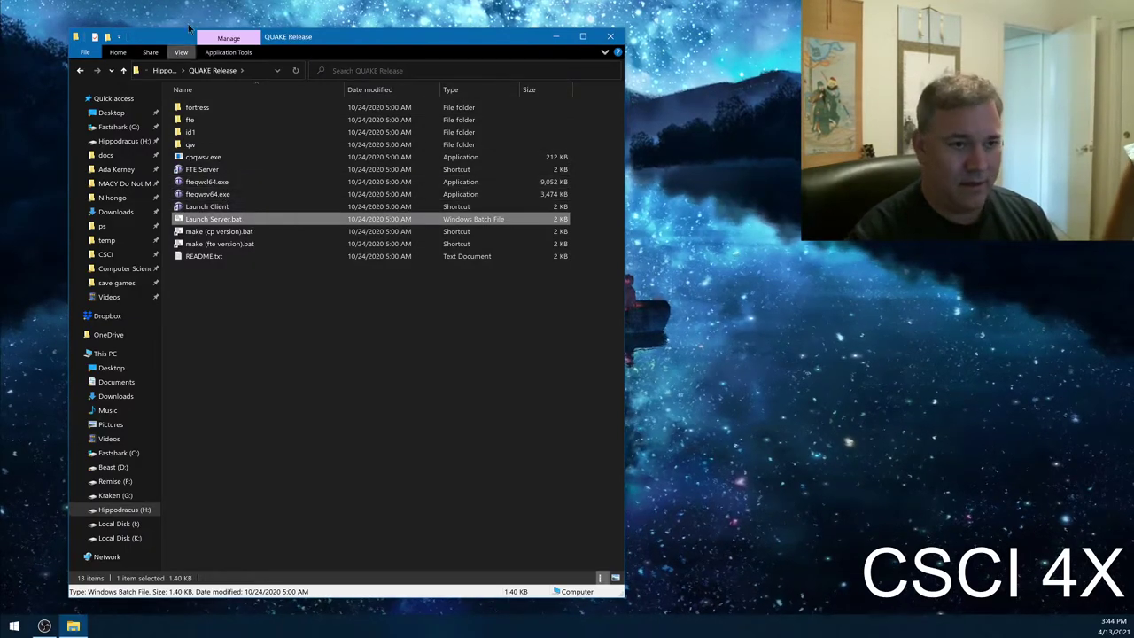
double_click(211, 110)
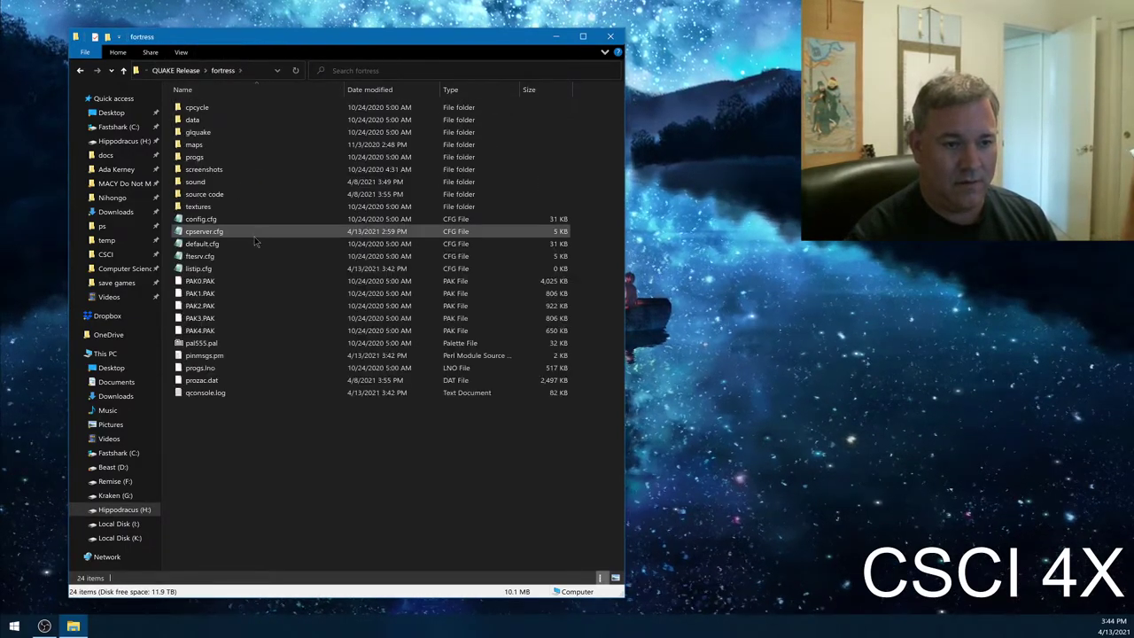
click(238, 260)
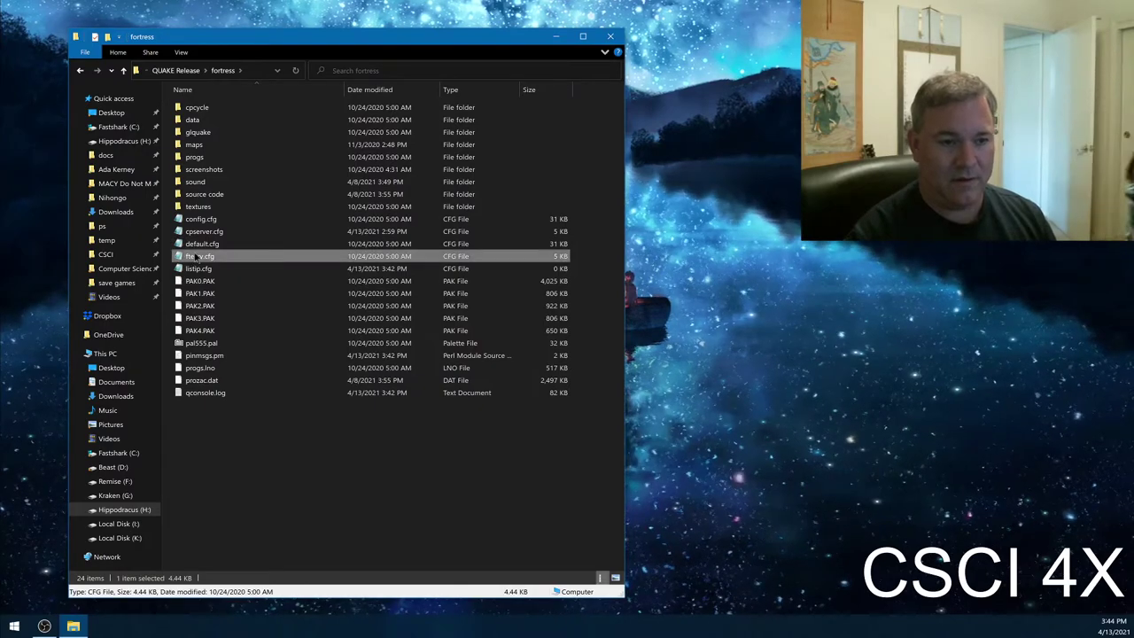
click(202, 232)
- Open cpserver.cfg in Notepad, select the admin password value, and insert two blank lines at the top
double_click(203, 232)
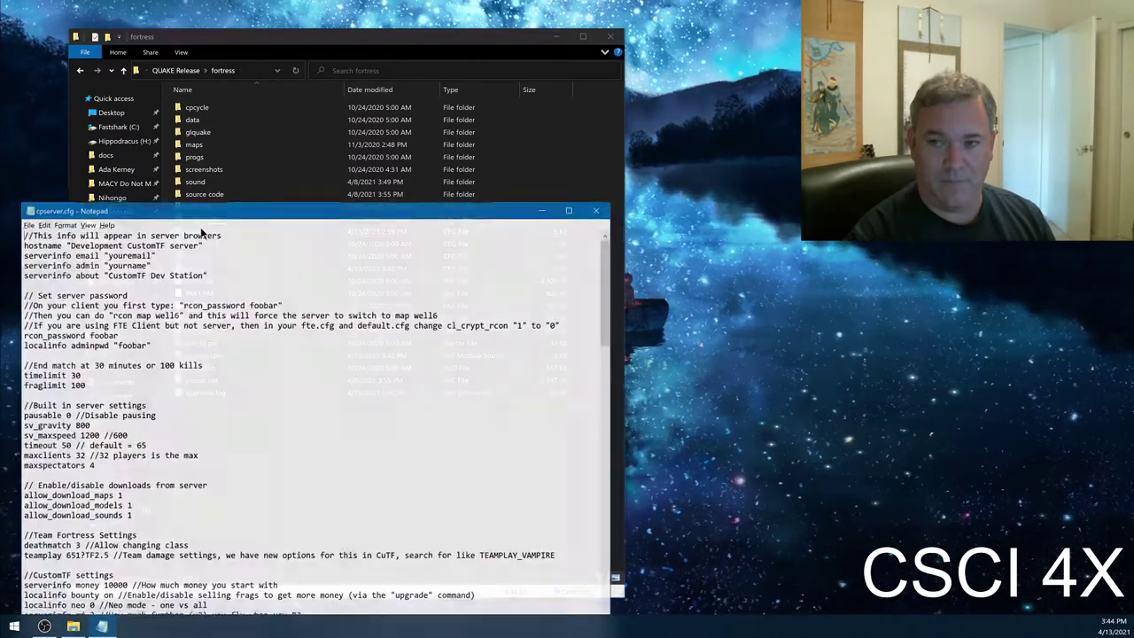
double_click(133, 345)
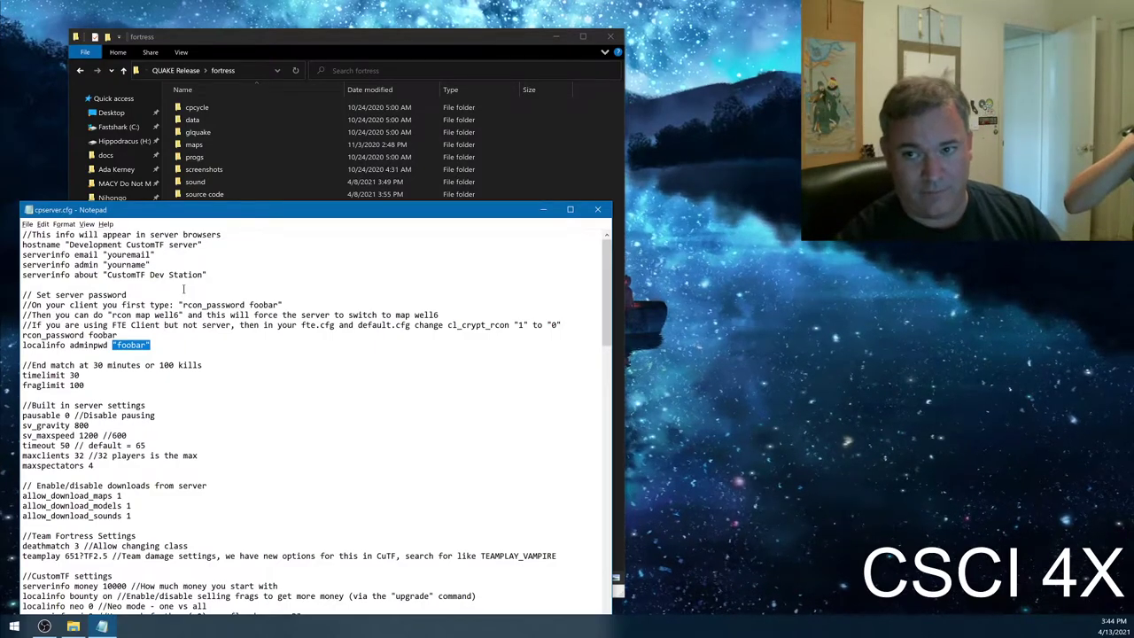
click(597, 210)
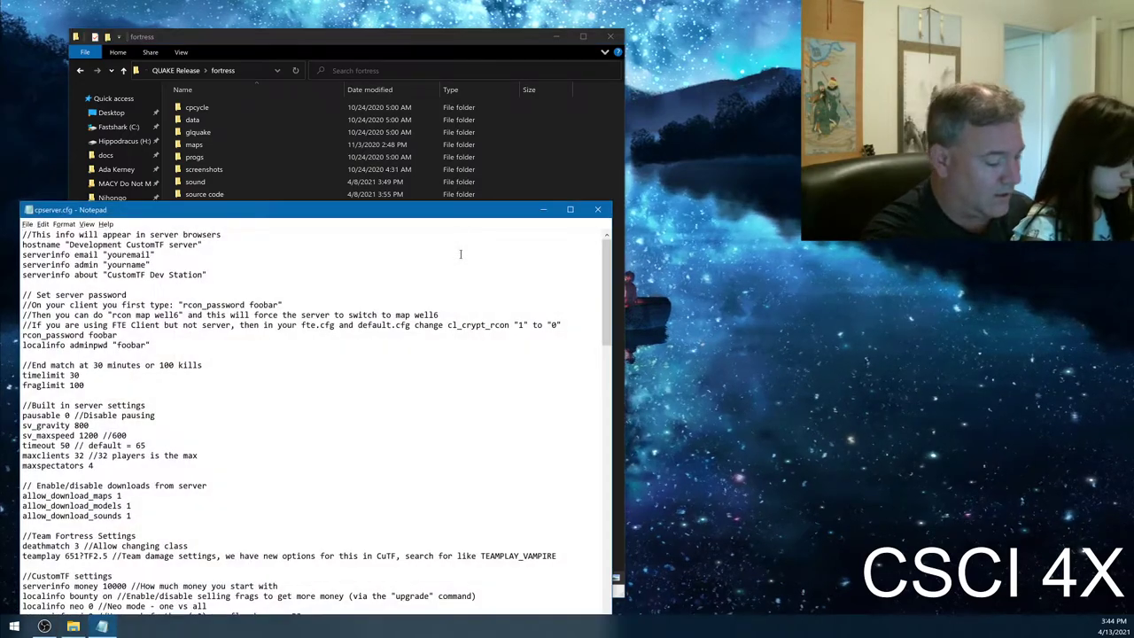
key(Return)
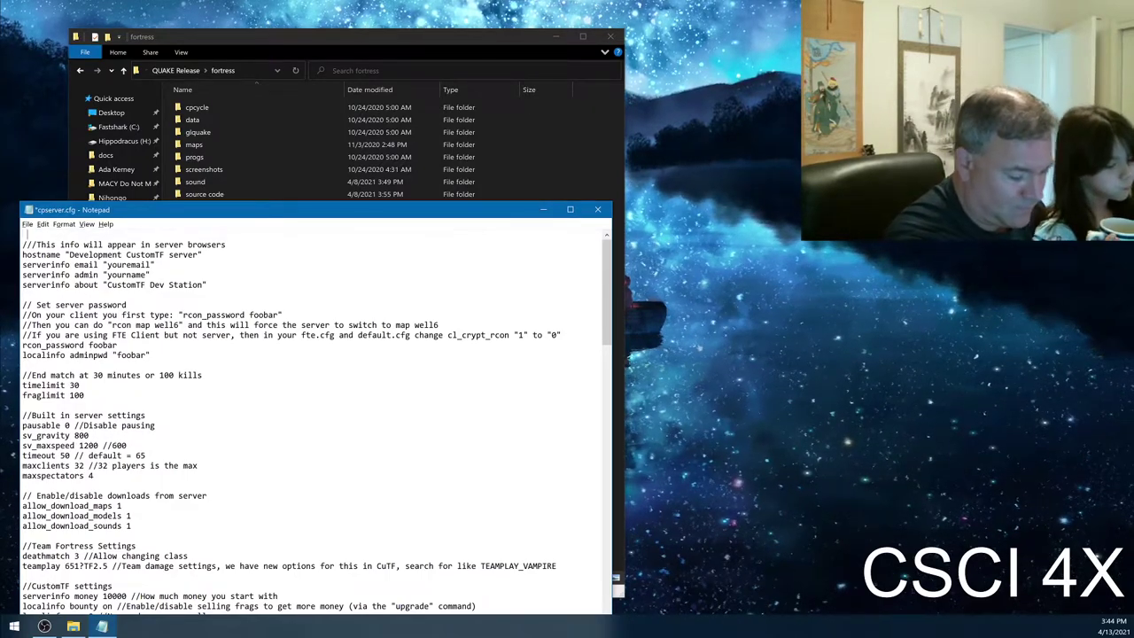
key(Return)
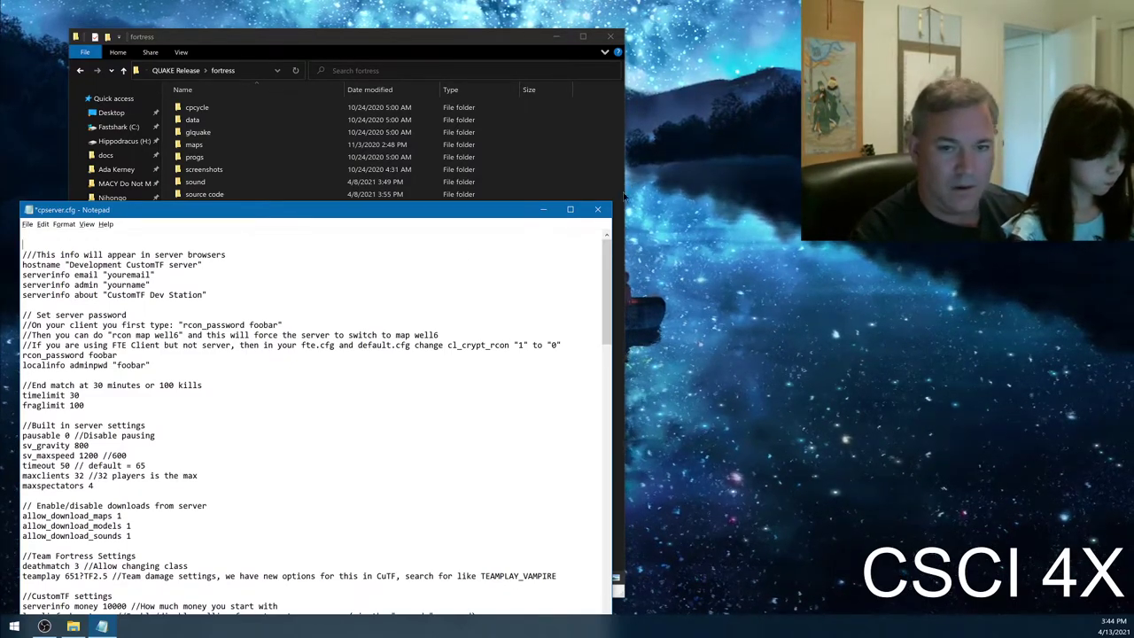
- Close Notepad without saving cpserver.cfg and open the source code folder with Code
click(597, 209)
click(580, 323)
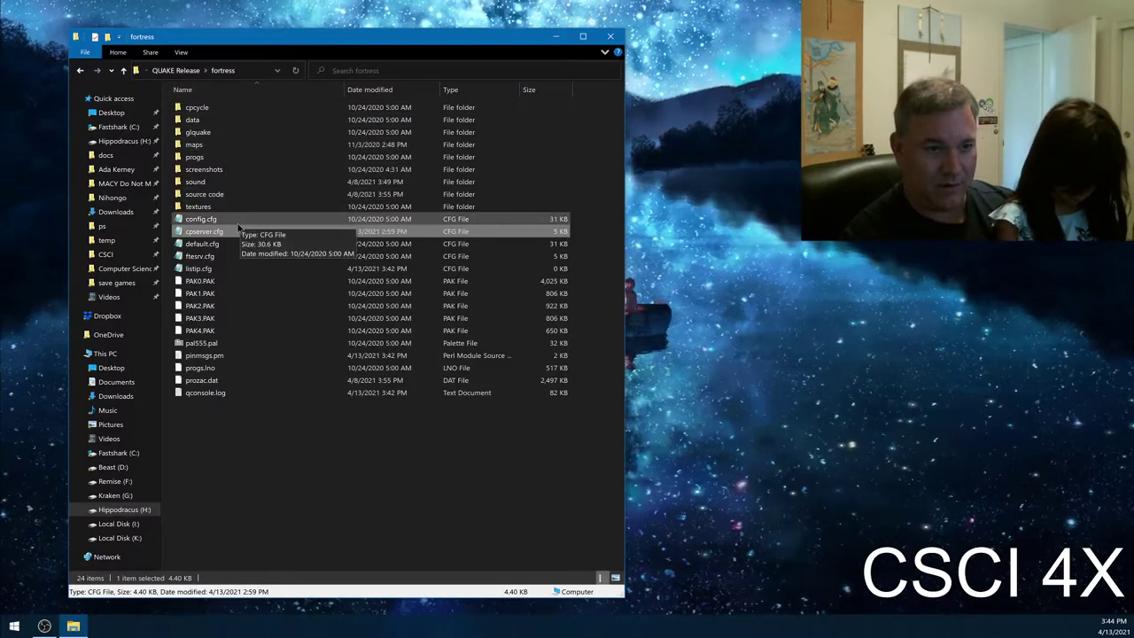
click(233, 195)
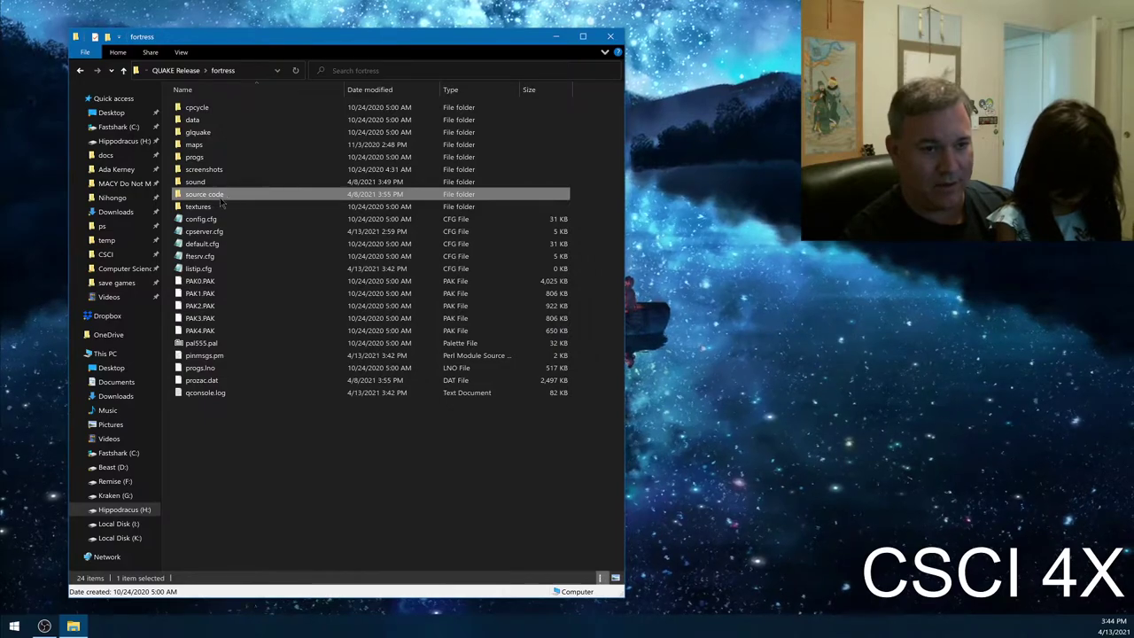
right_click(233, 200)
click(317, 295)
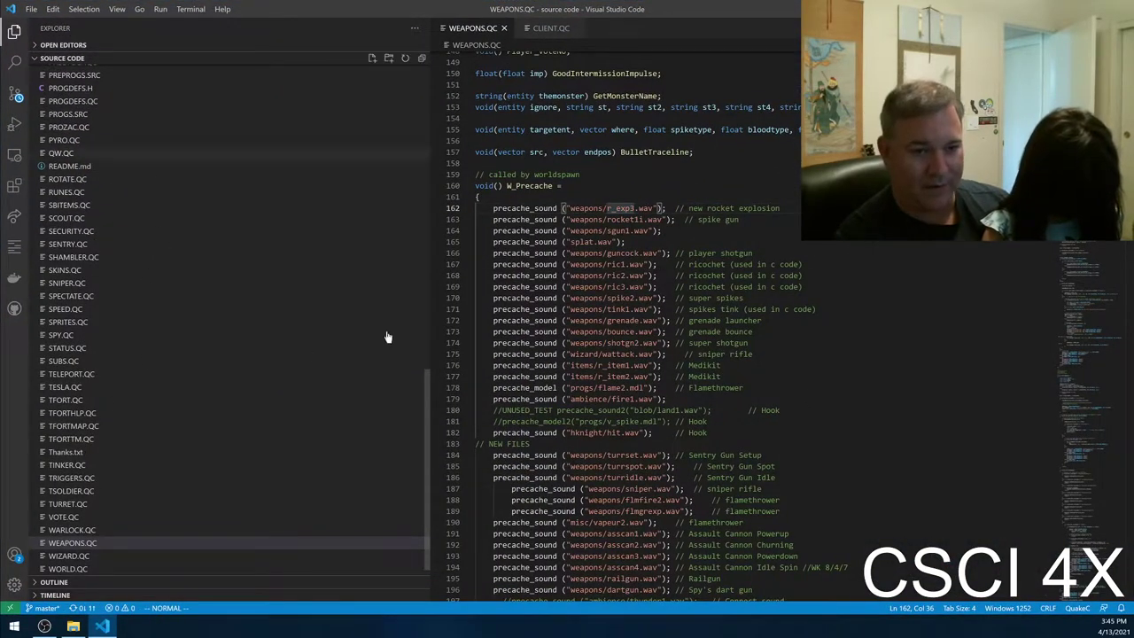
- Widen the editor, locate the splat sound line, and discard CLIENT.QC's changes in Source Control
drag(430, 337, 169, 213)
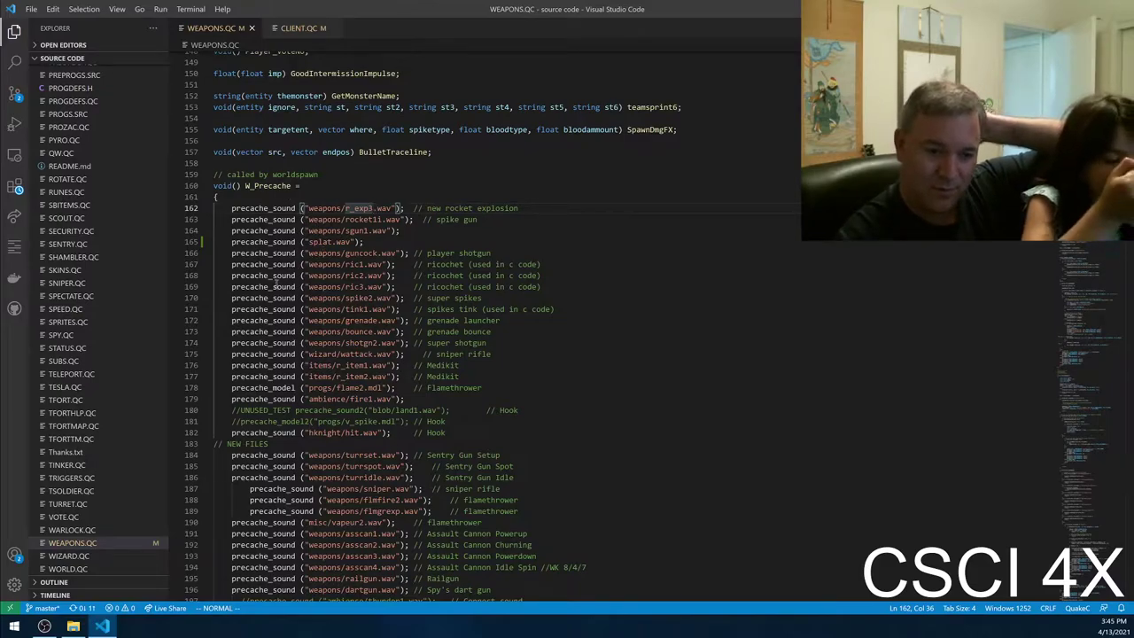
click(317, 241)
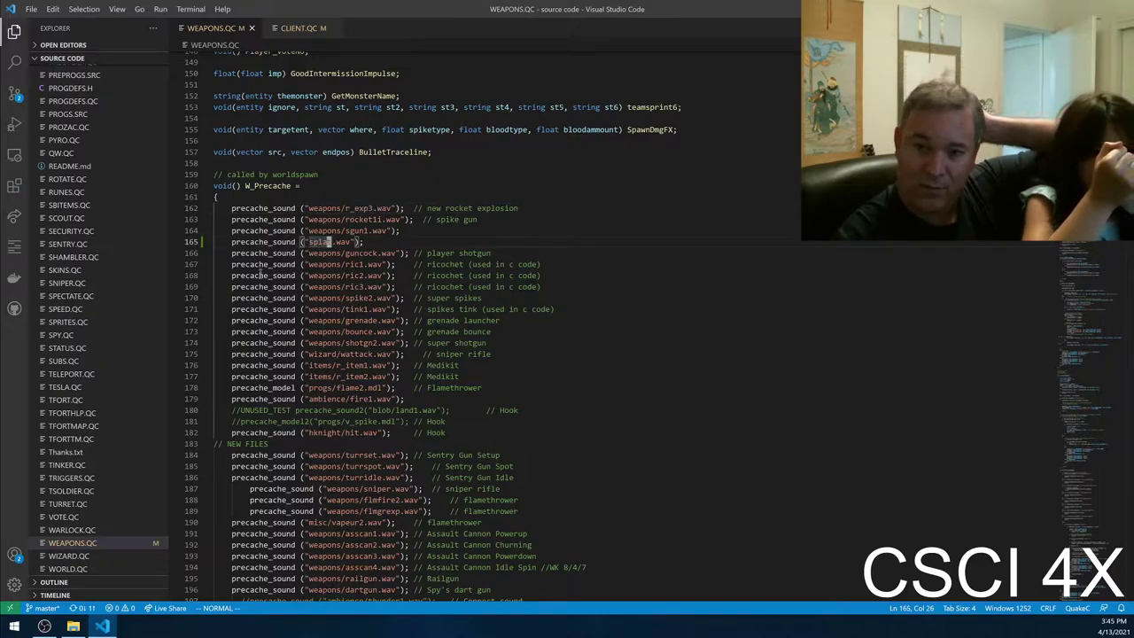
click(14, 93)
click(81, 82)
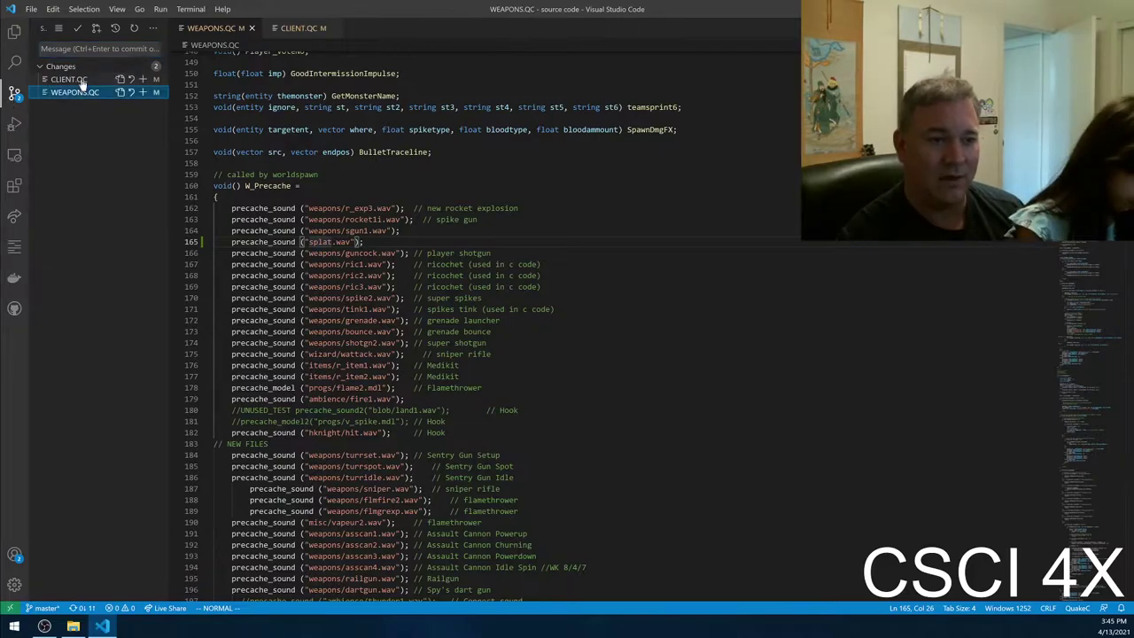
right_click(89, 83)
click(136, 144)
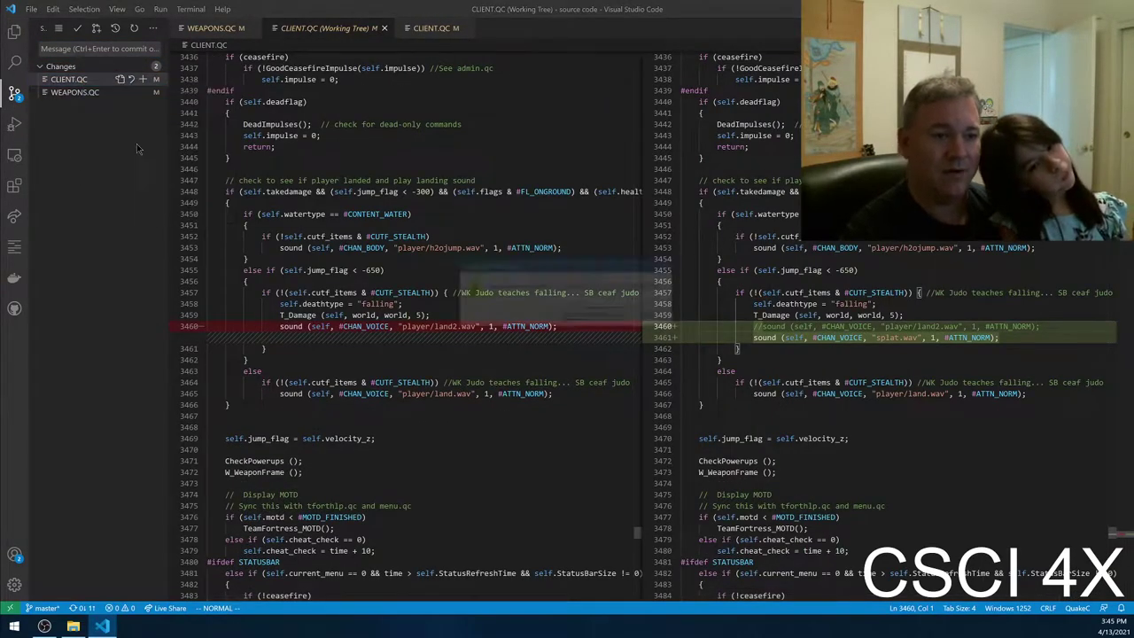
click(603, 316)
- Discard WEAPONS.QC's changes and check whether anything is left to commit
right_click(89, 82)
click(151, 140)
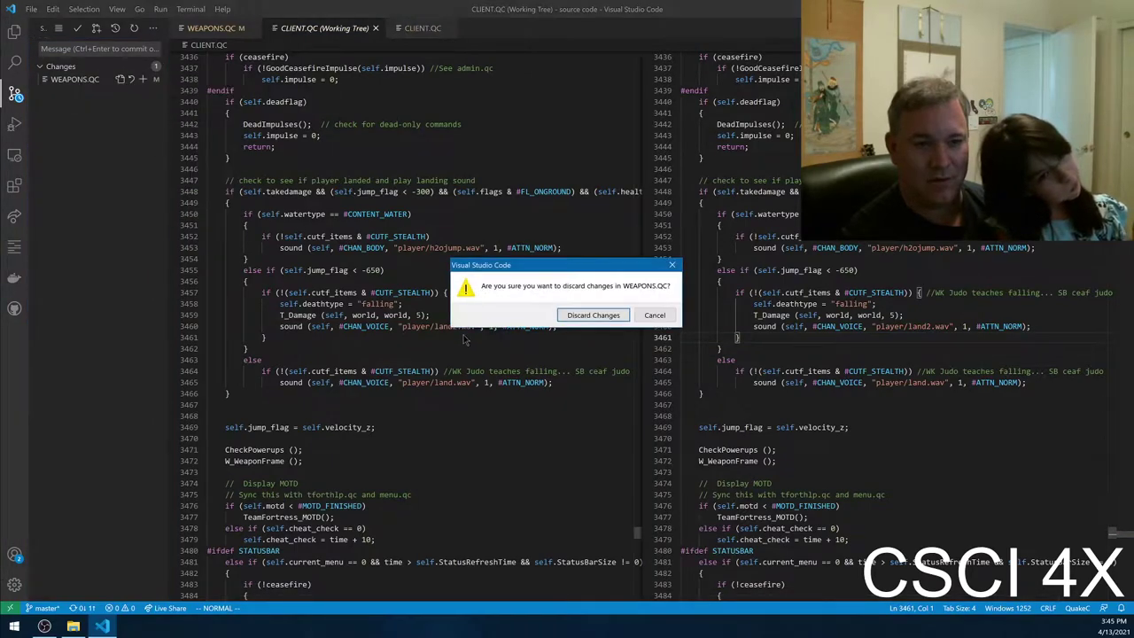
click(590, 314)
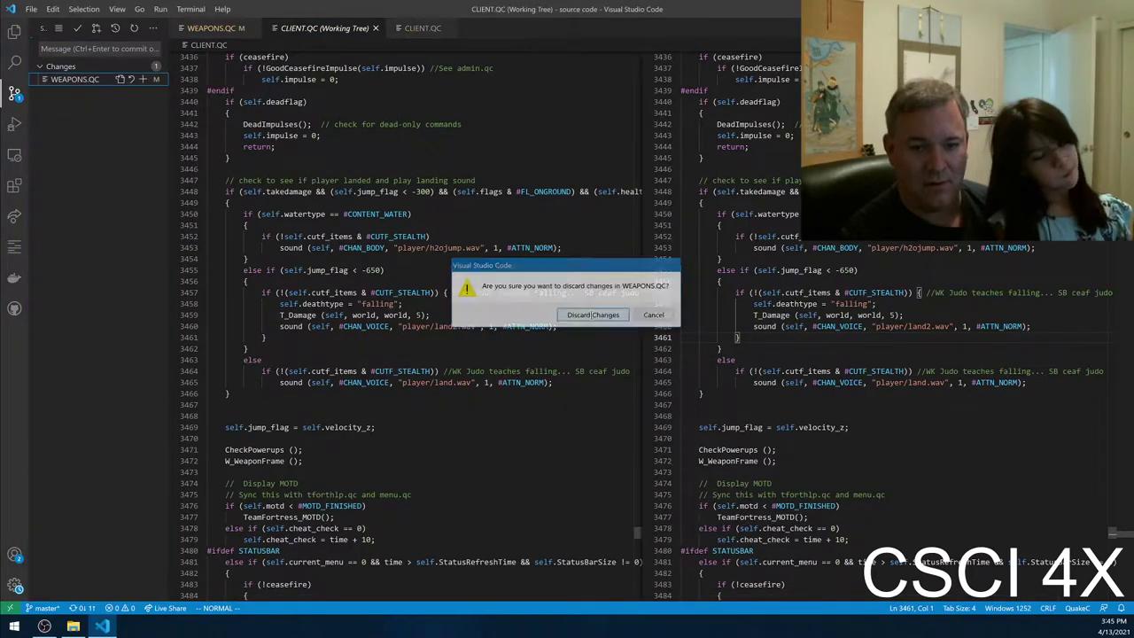
click(77, 33)
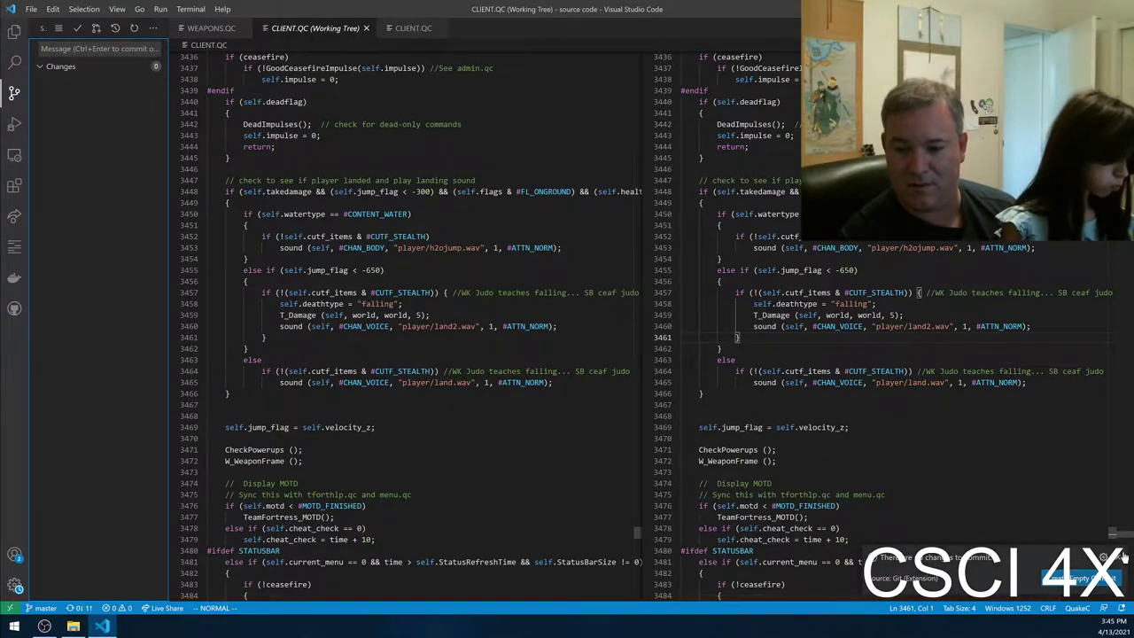
- Save the current file, return to WEAPONS.QC, and briefly check the account and management menus
click(31, 9)
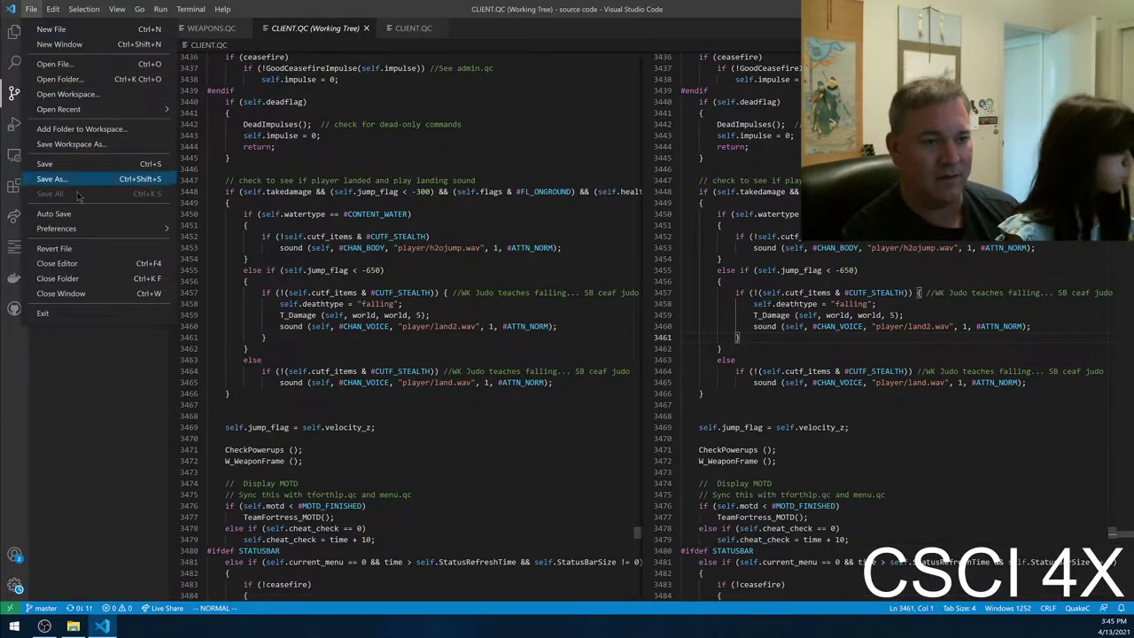
click(88, 166)
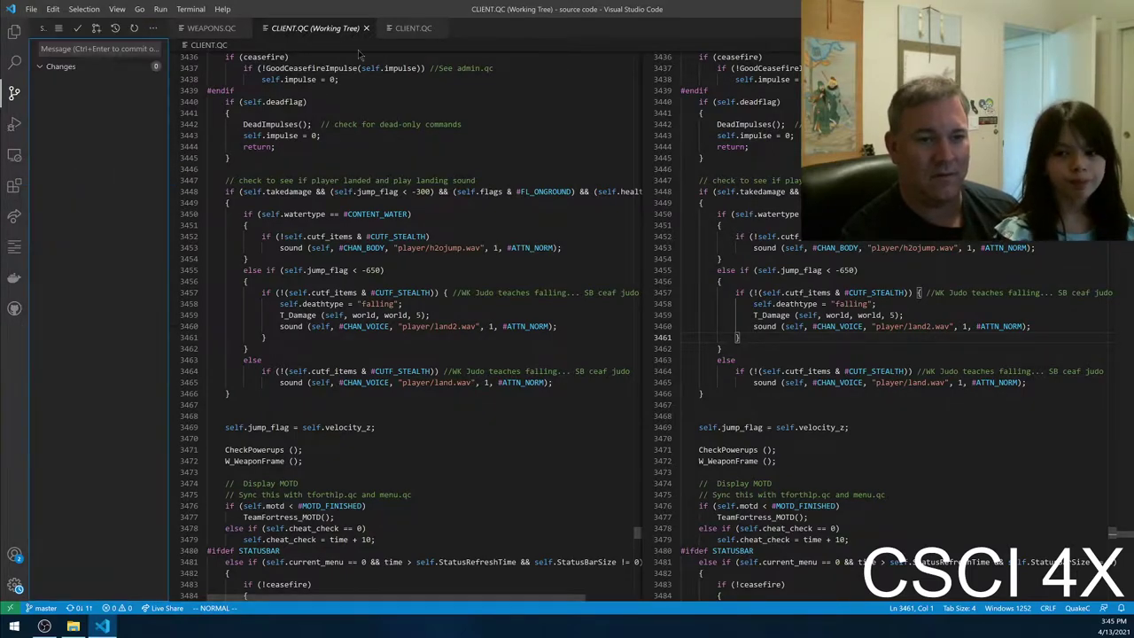
click(213, 28)
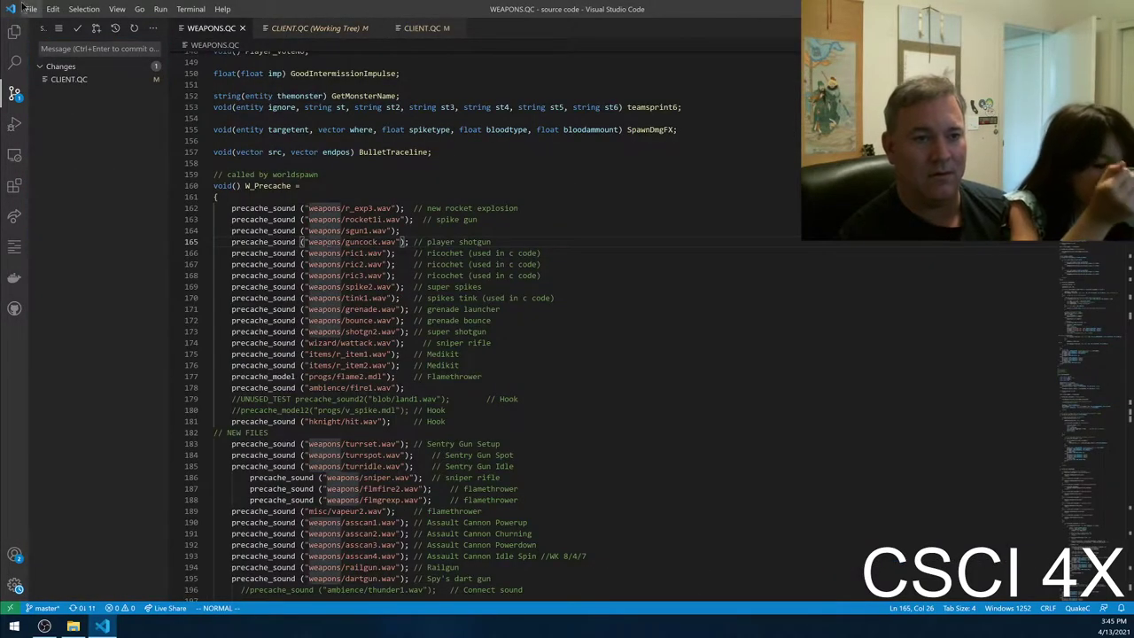
click(18, 555)
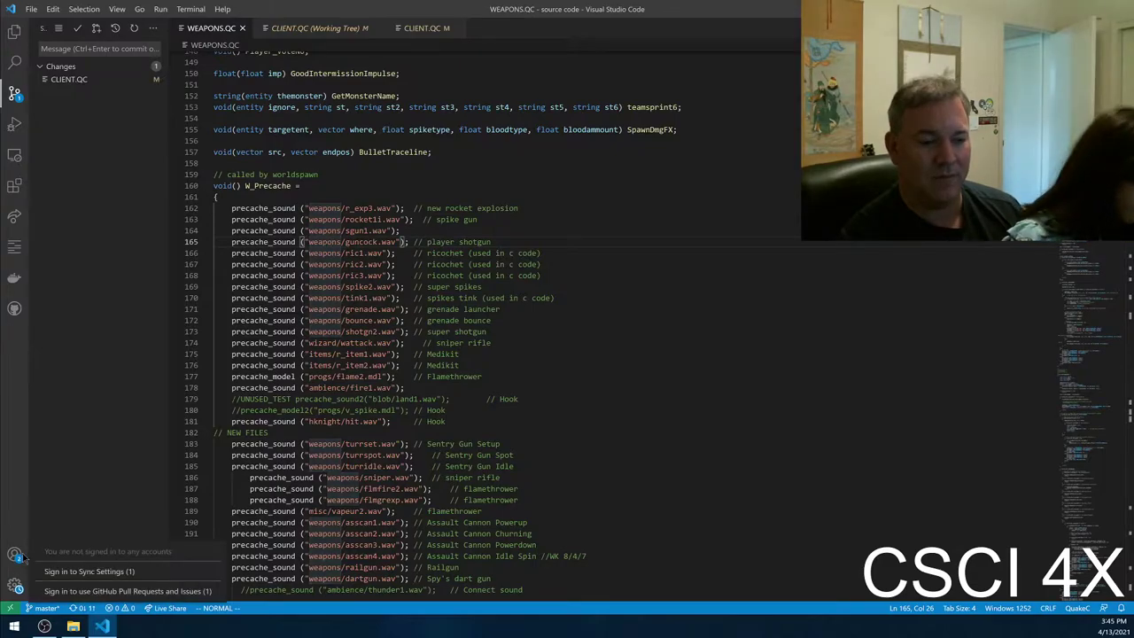
click(14, 586)
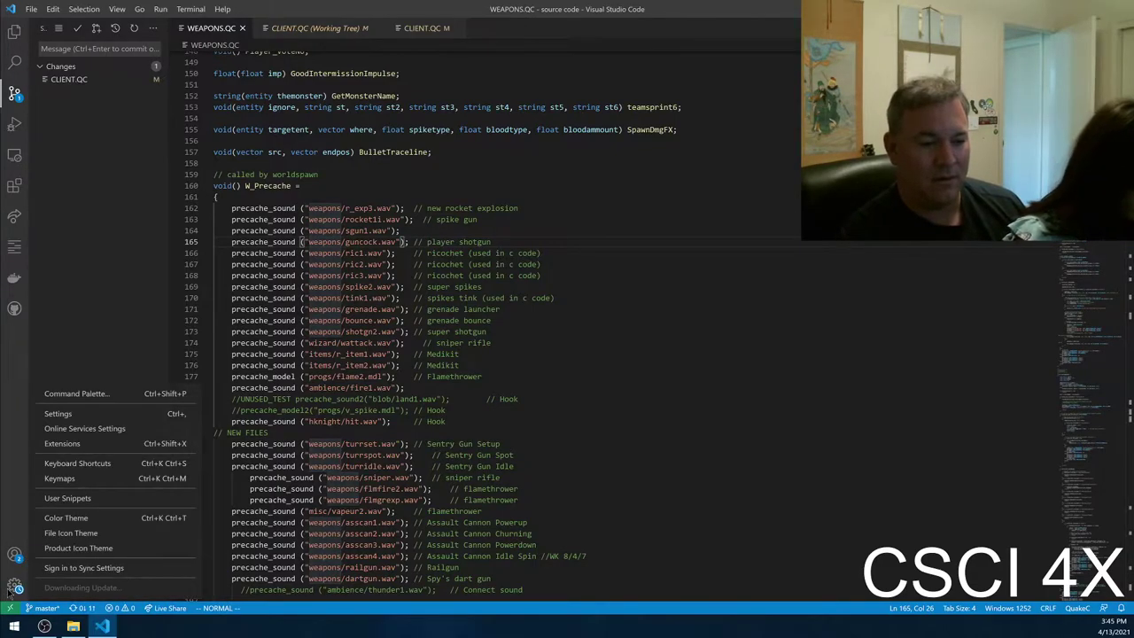
click(119, 302)
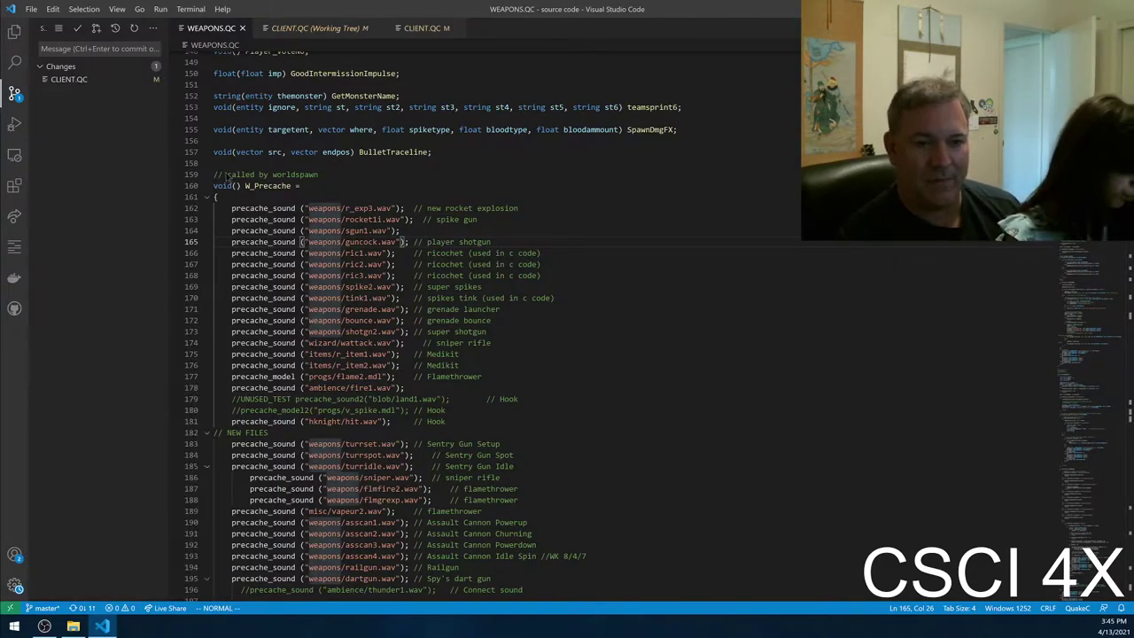
- Close the CLIENT.QC comparison, CLIENT.QC and WEAPONS.QC editor tabs
scroll(407, 164, up, 2)
click(365, 28)
click(312, 27)
click(241, 27)
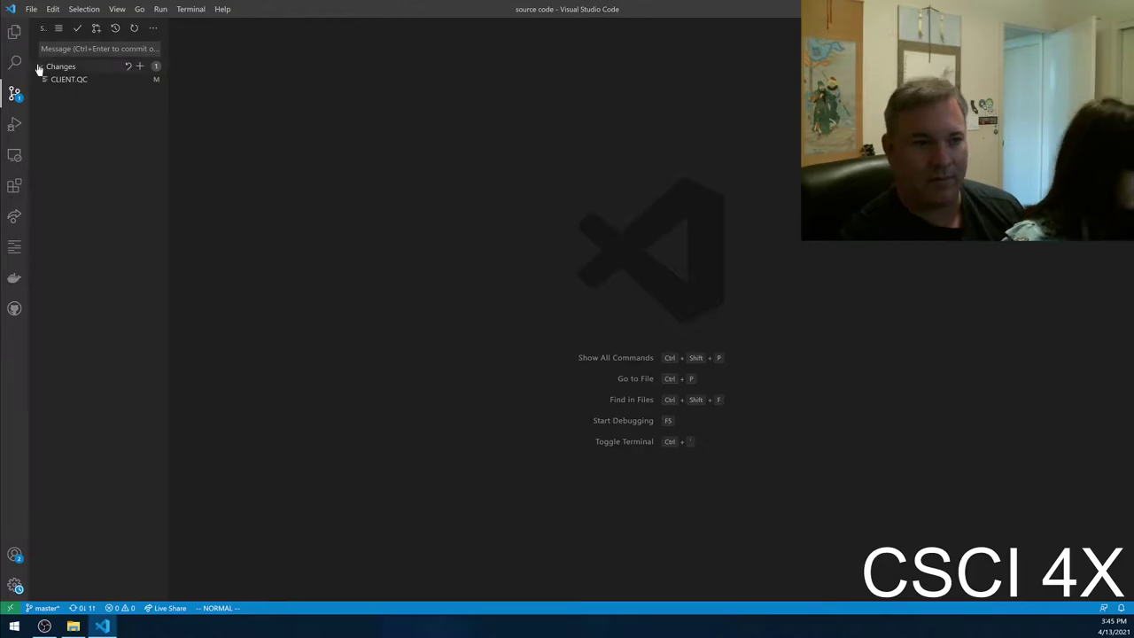
- Move the VS Code window aside and close VS Code
click(15, 32)
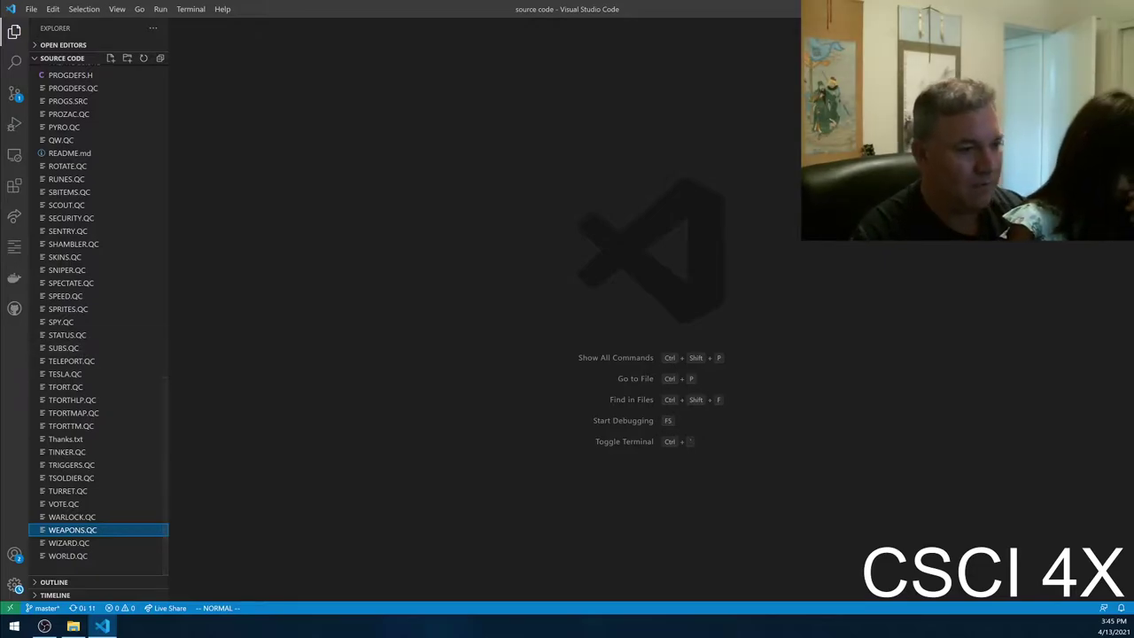
drag(404, 9, 402, 181)
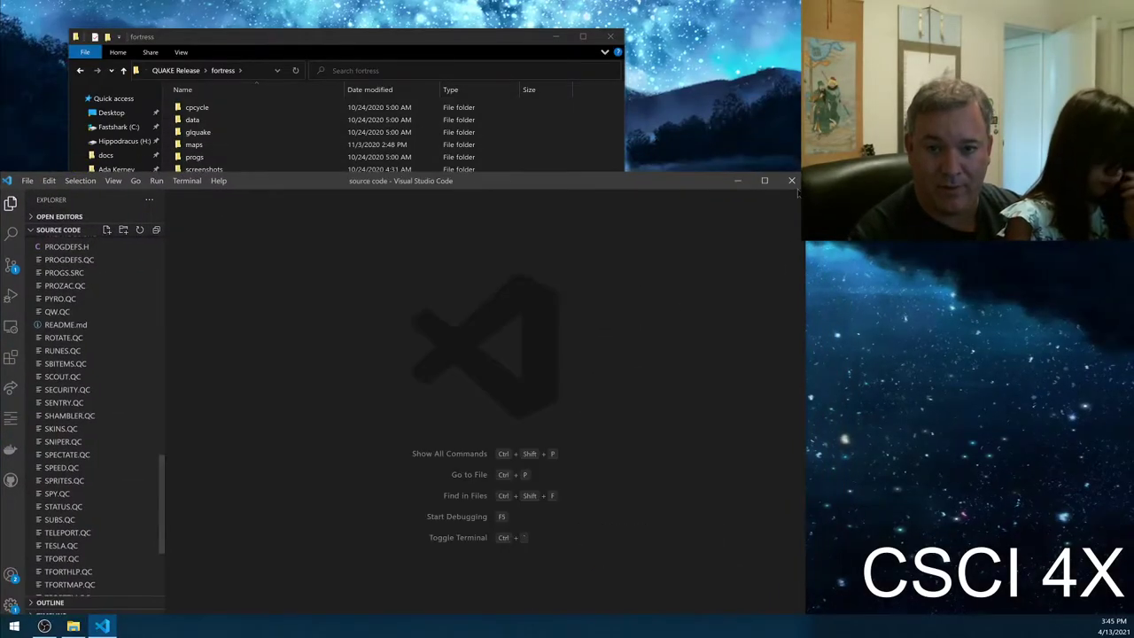
key(alt+F4)
- Open the source code folder in the fortress window and select make.bat
click(423, 462)
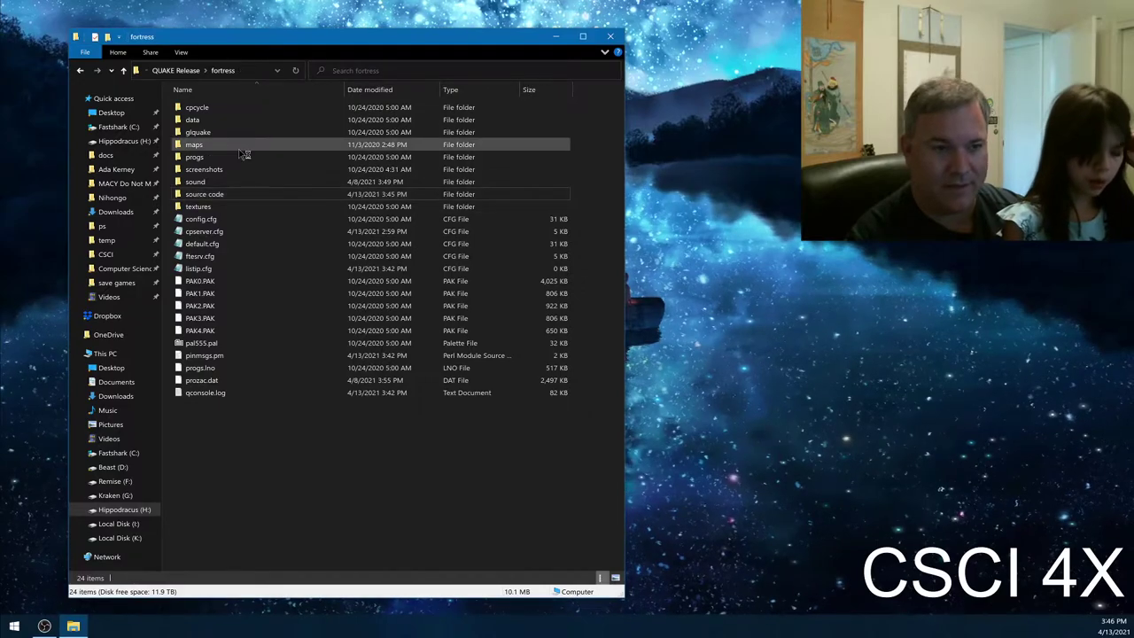
double_click(226, 193)
scroll(350, 335, down, 20)
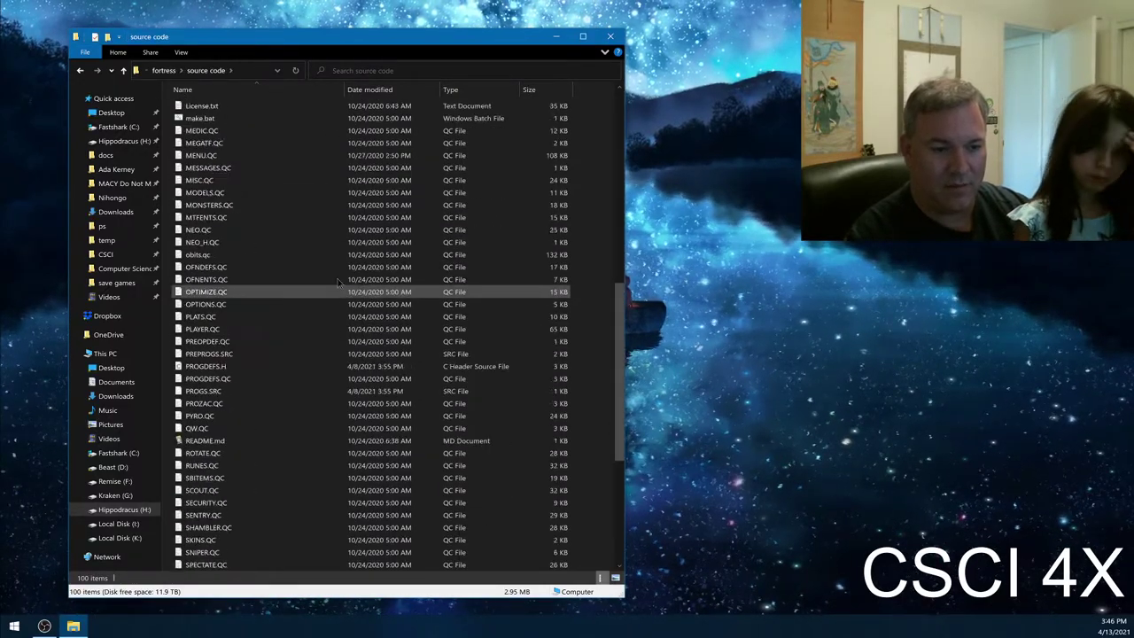
scroll(316, 306, up, 1)
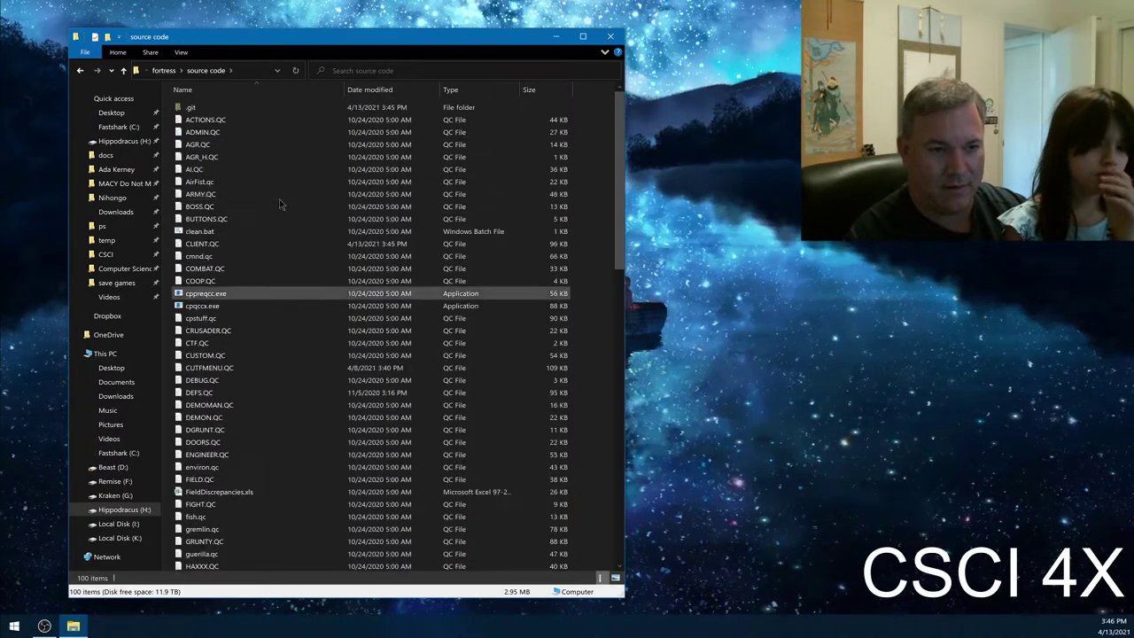
scroll(293, 306, down, 7)
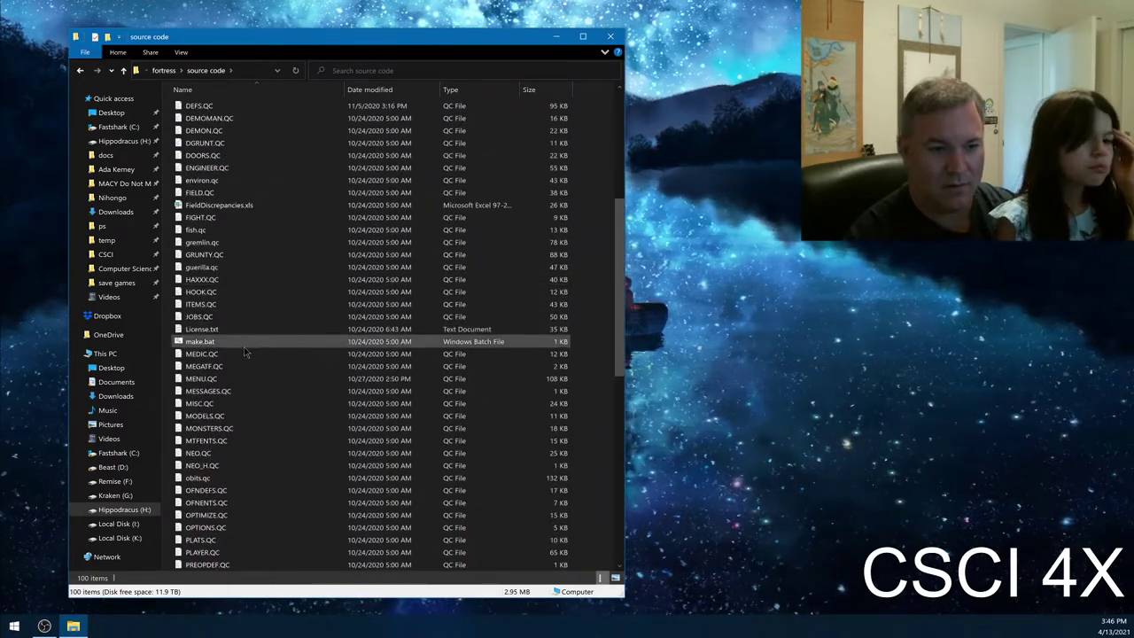
click(252, 342)
- Run make.bat, review the compiler output, and close the Command Prompt window
double_click(251, 342)
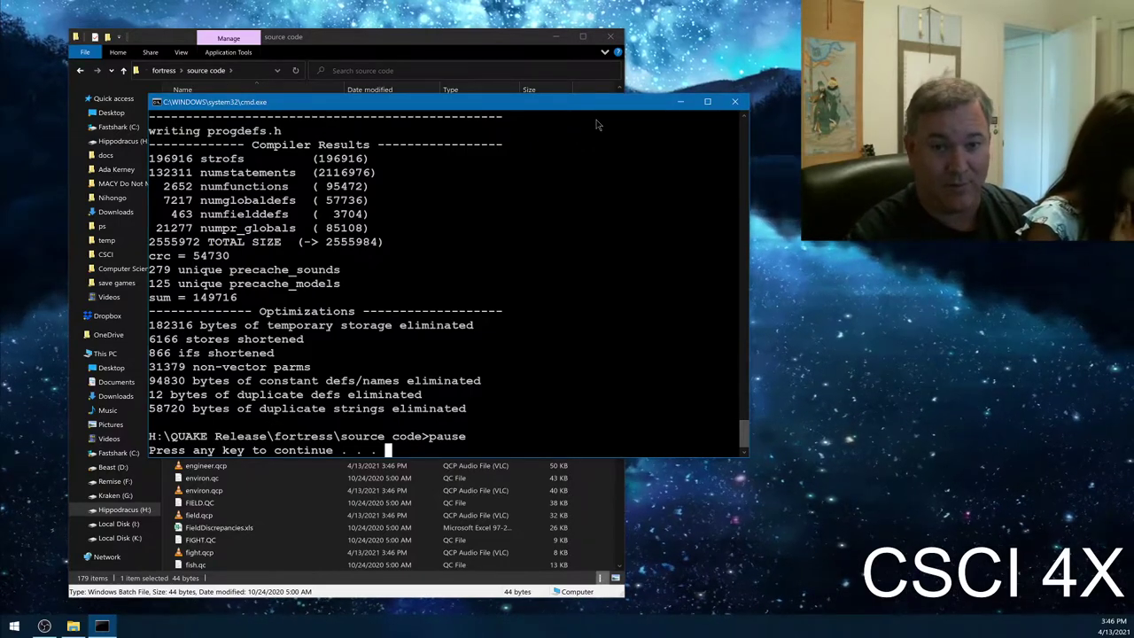
scroll(508, 194, up, 20)
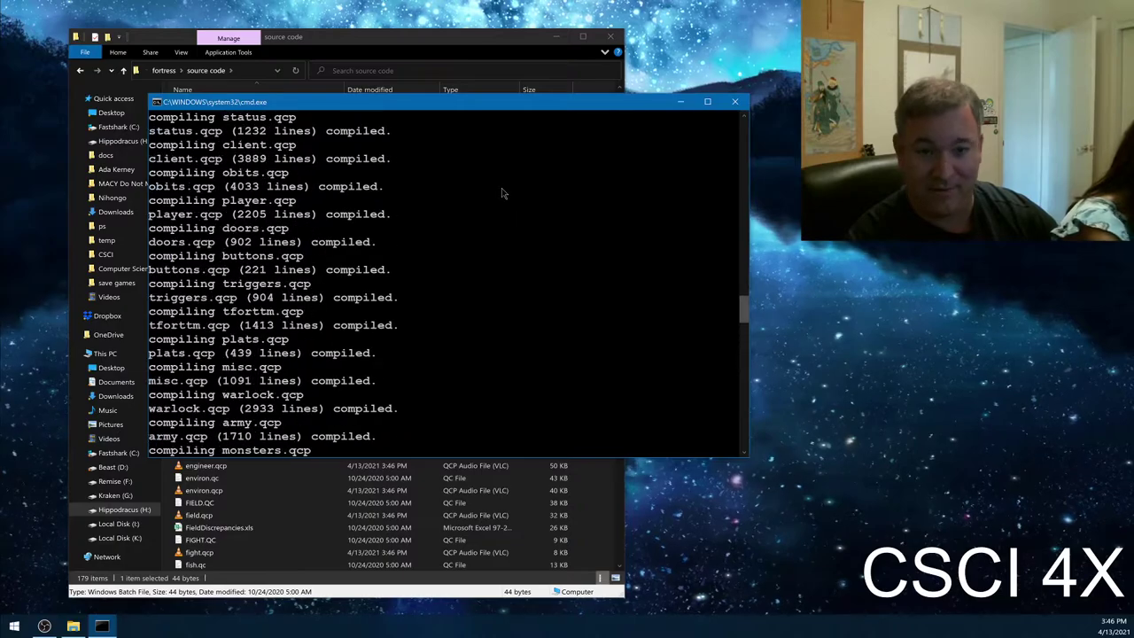
scroll(501, 193, up, 8)
scroll(463, 291, down, 20)
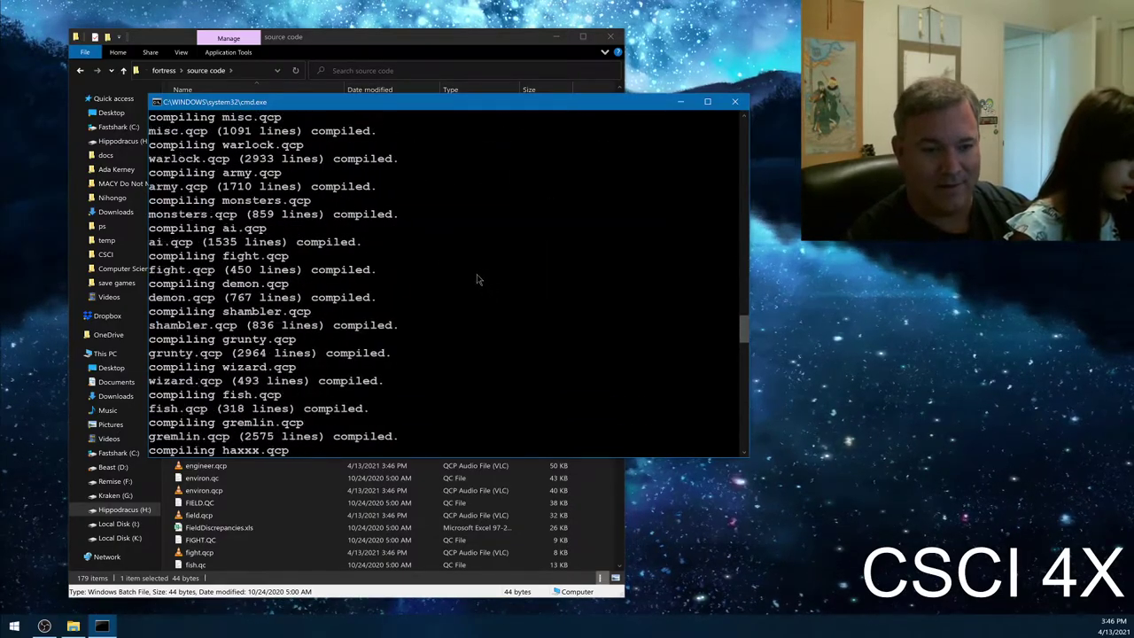
scroll(488, 261, down, 20)
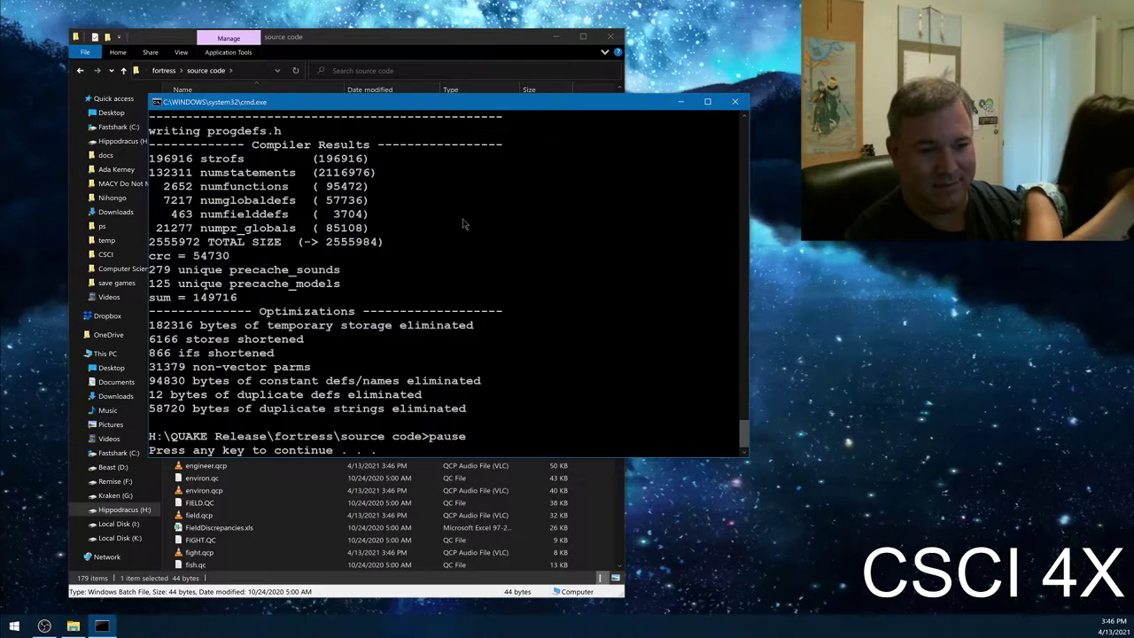
click(740, 103)
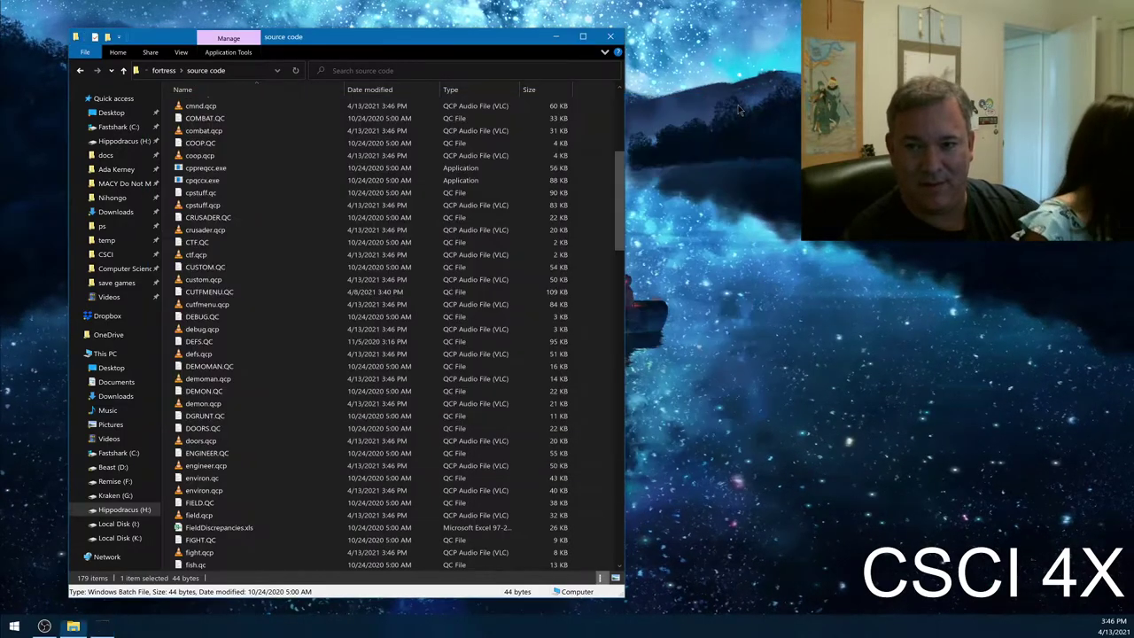
- Reopen the source code folder and sort its files by type
click(163, 70)
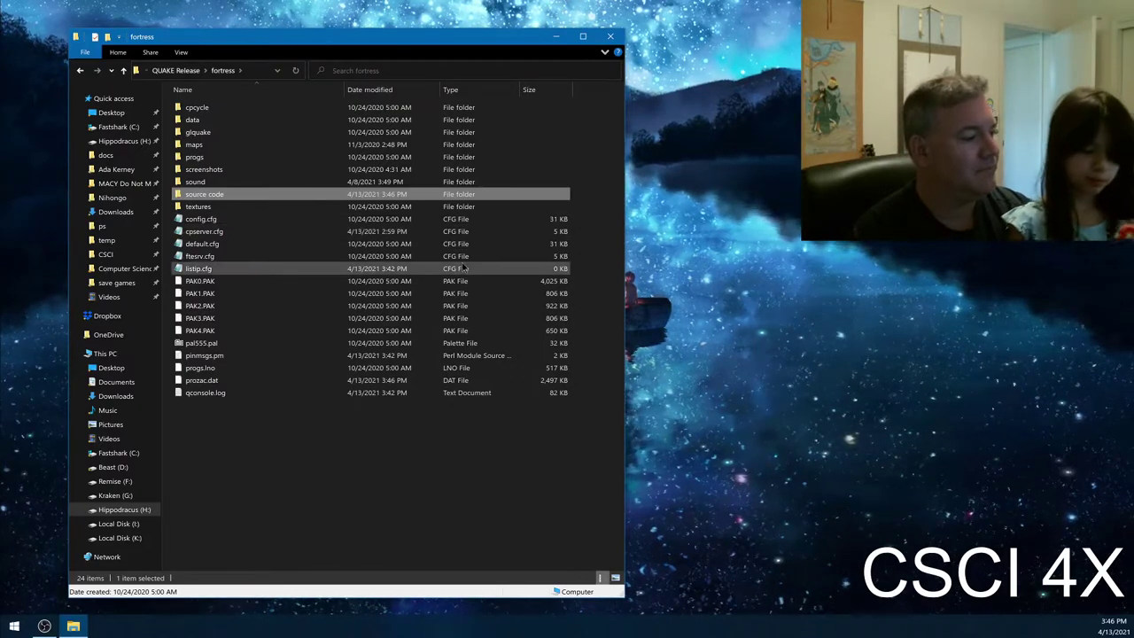
double_click(240, 194)
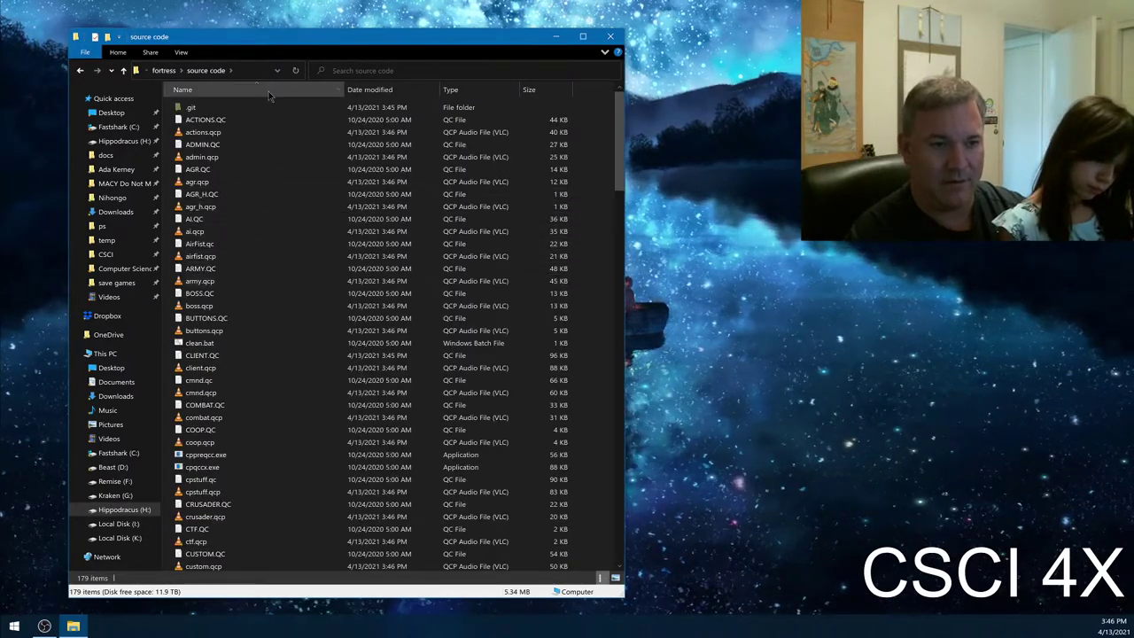
scroll(316, 285, down, 4)
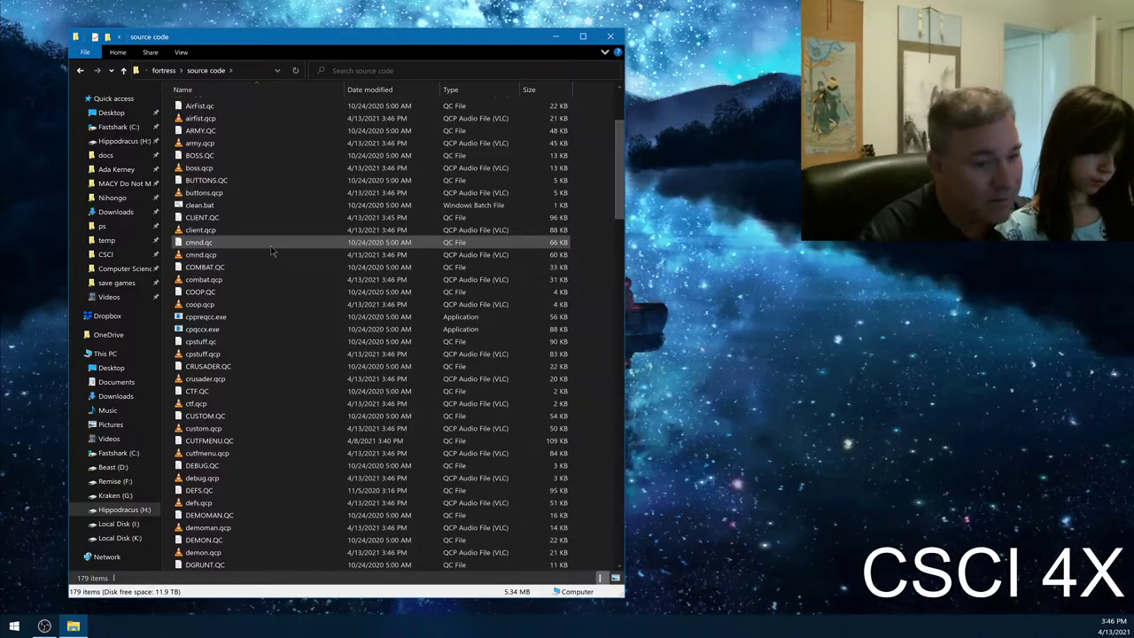
scroll(270, 251, up, 4)
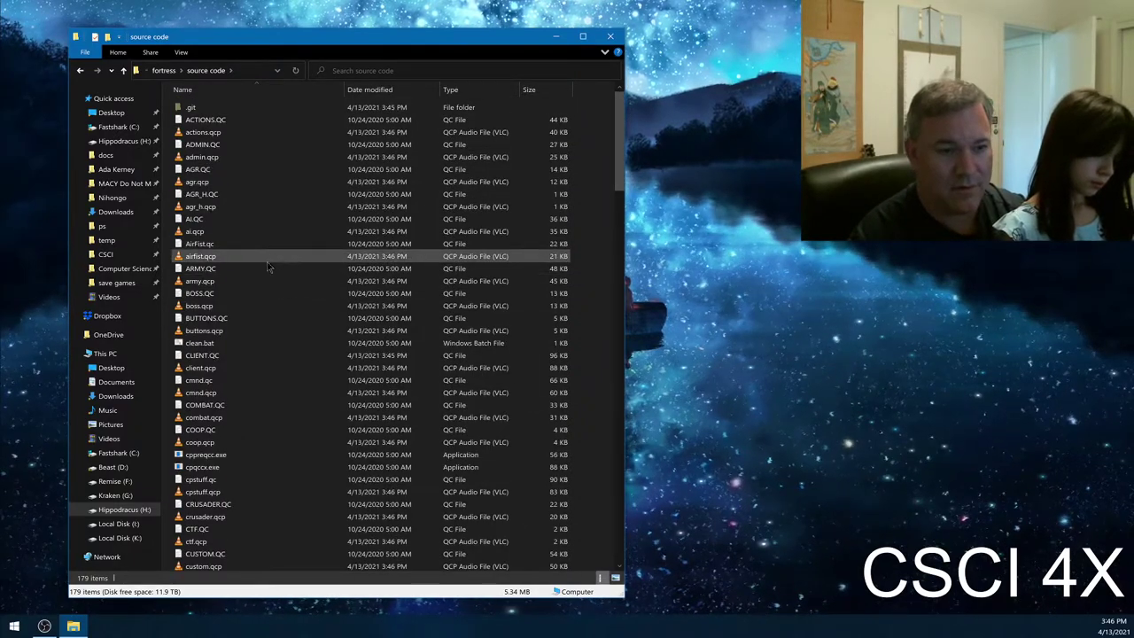
click(469, 89)
scroll(410, 319, down, 20)
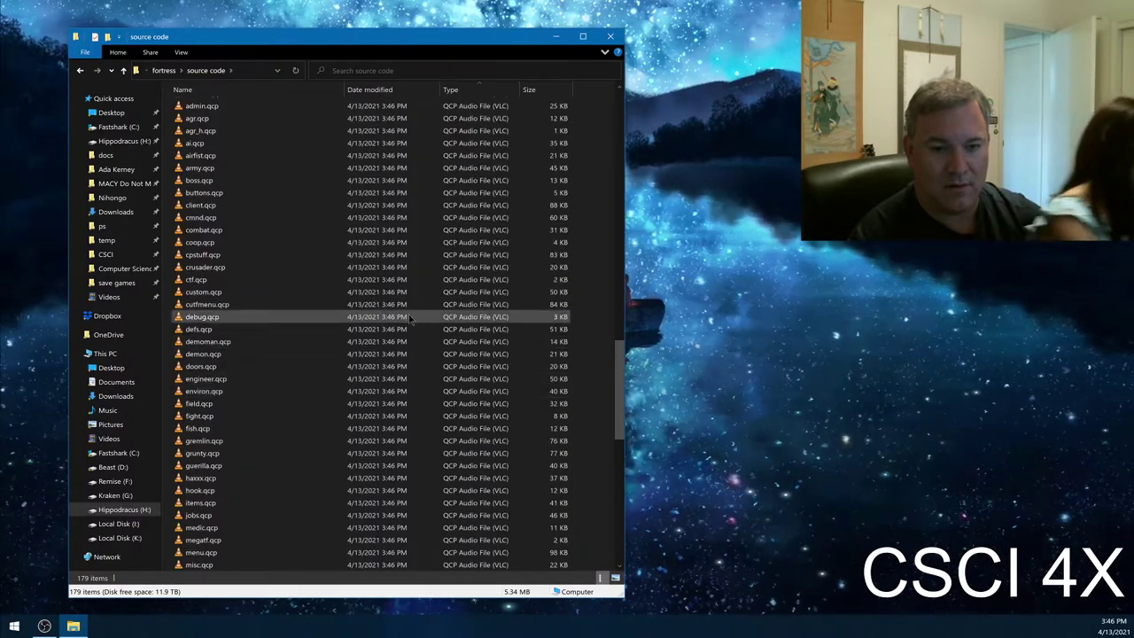
scroll(410, 319, up, 8)
- Delete the 79 generated .qcp files, then select WEAPONS.QC
drag(282, 394, 246, 494)
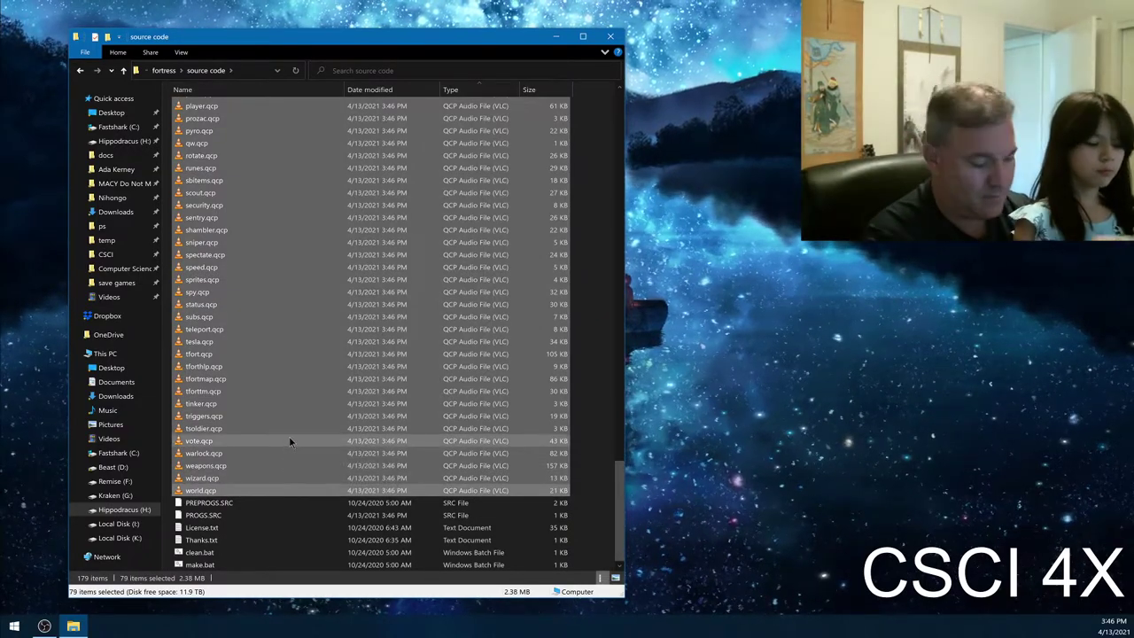
key(Delete)
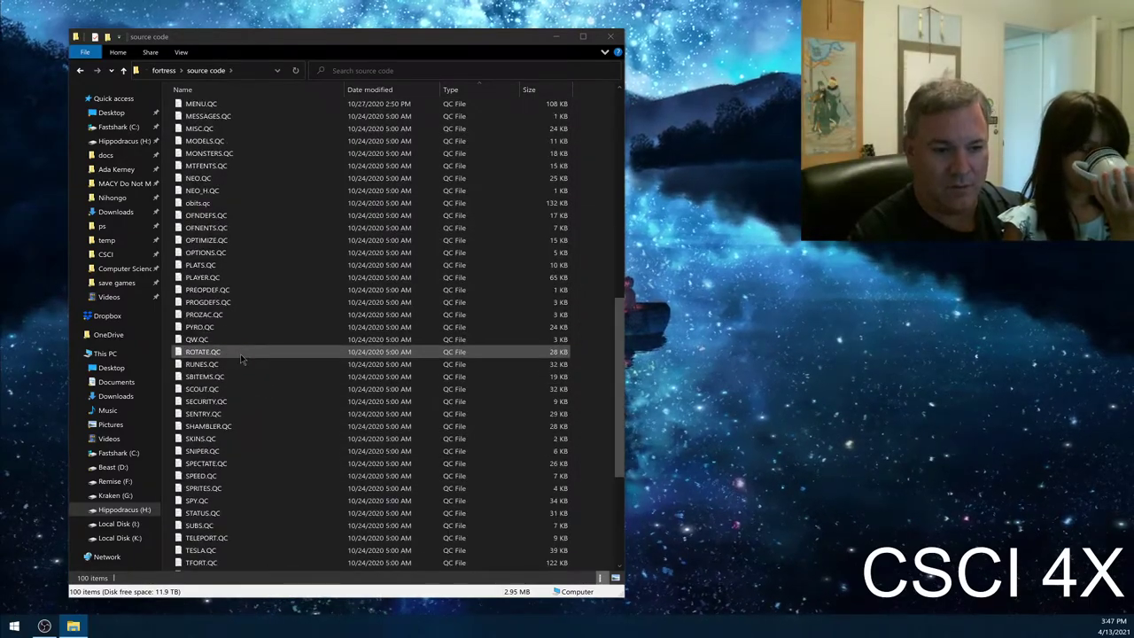
scroll(243, 381, down, 6)
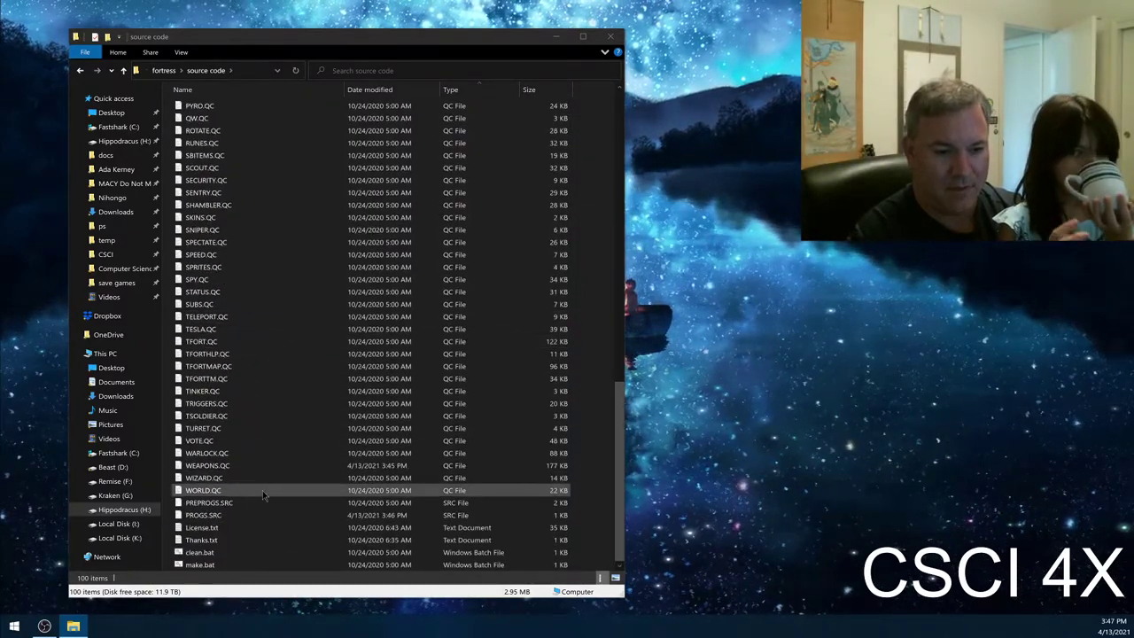
click(260, 469)
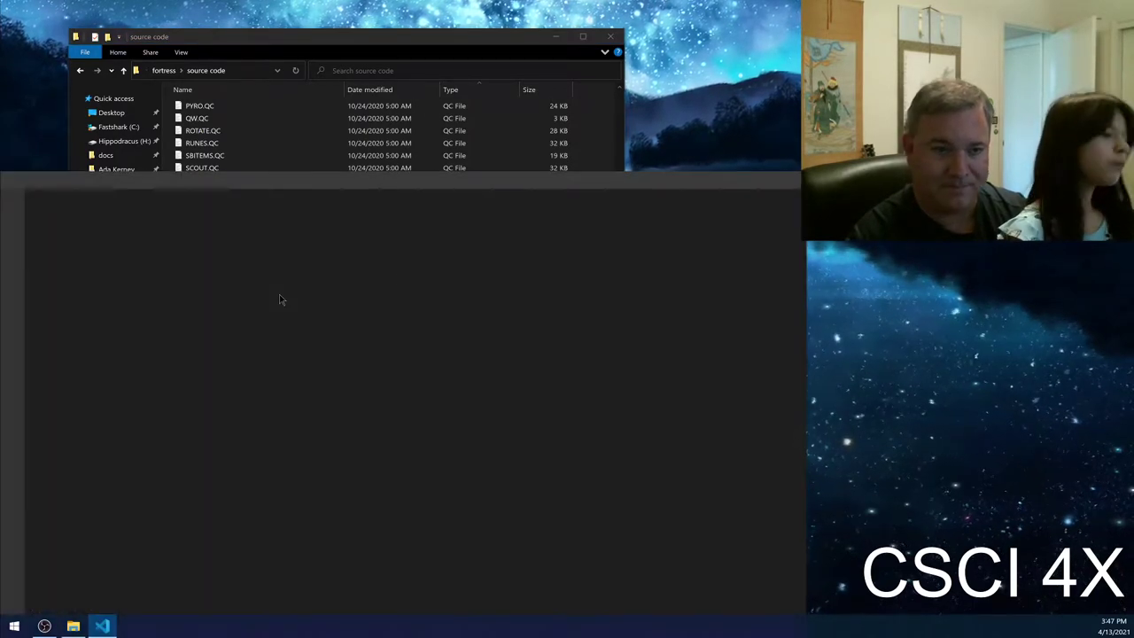
- Maximize the editor and page through WEAPONS.QC down to line 385
double_click(445, 182)
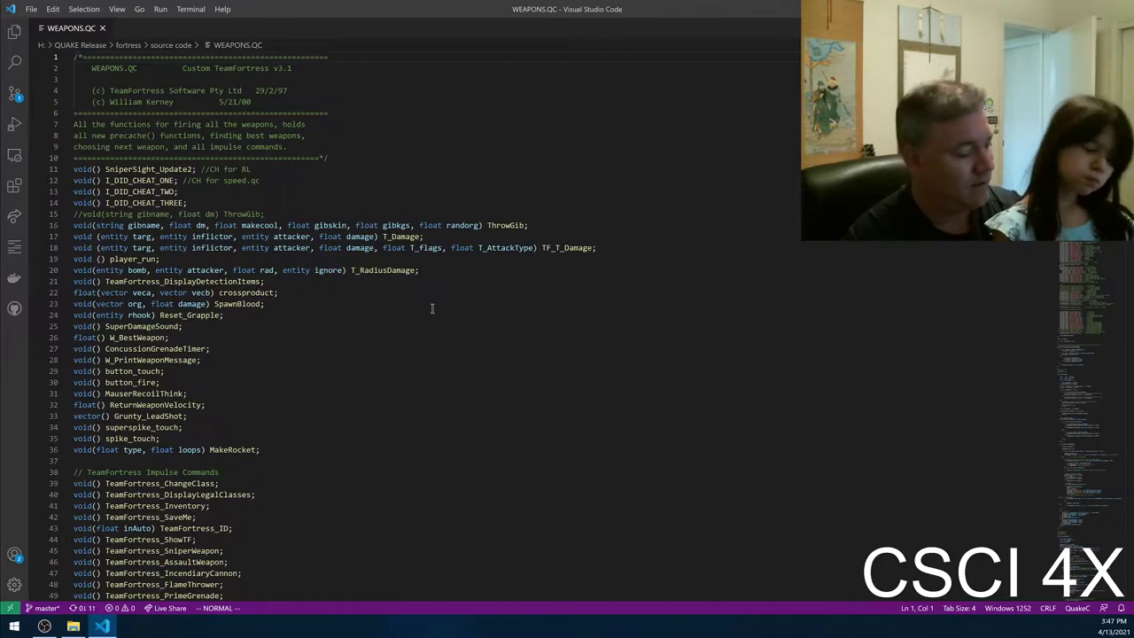
key(ctrl+f)
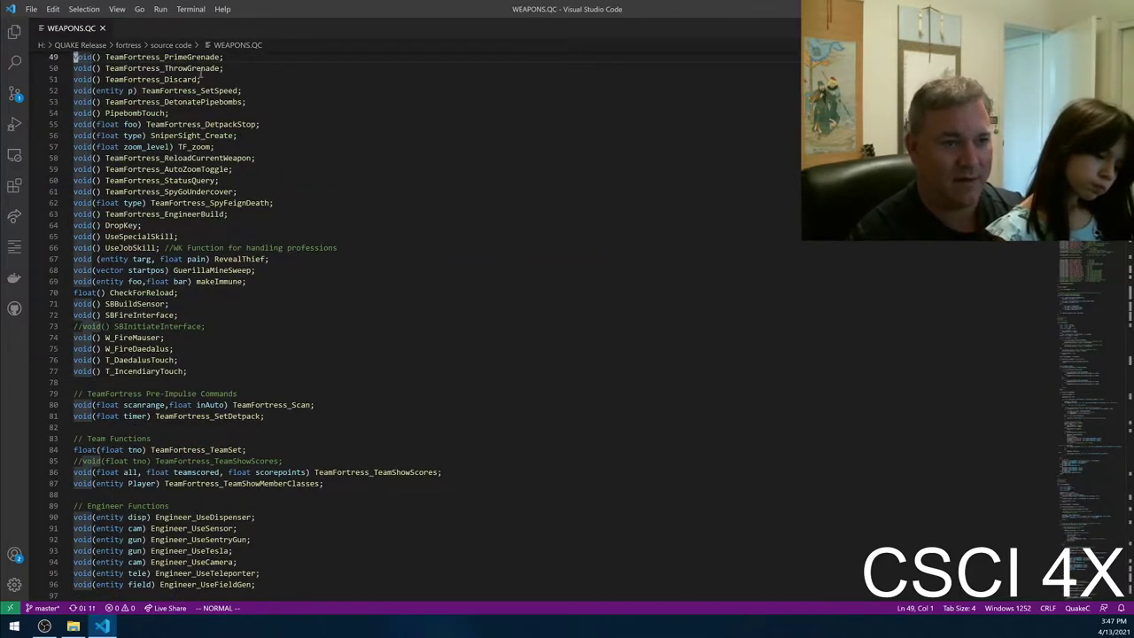
key(ctrl+f)
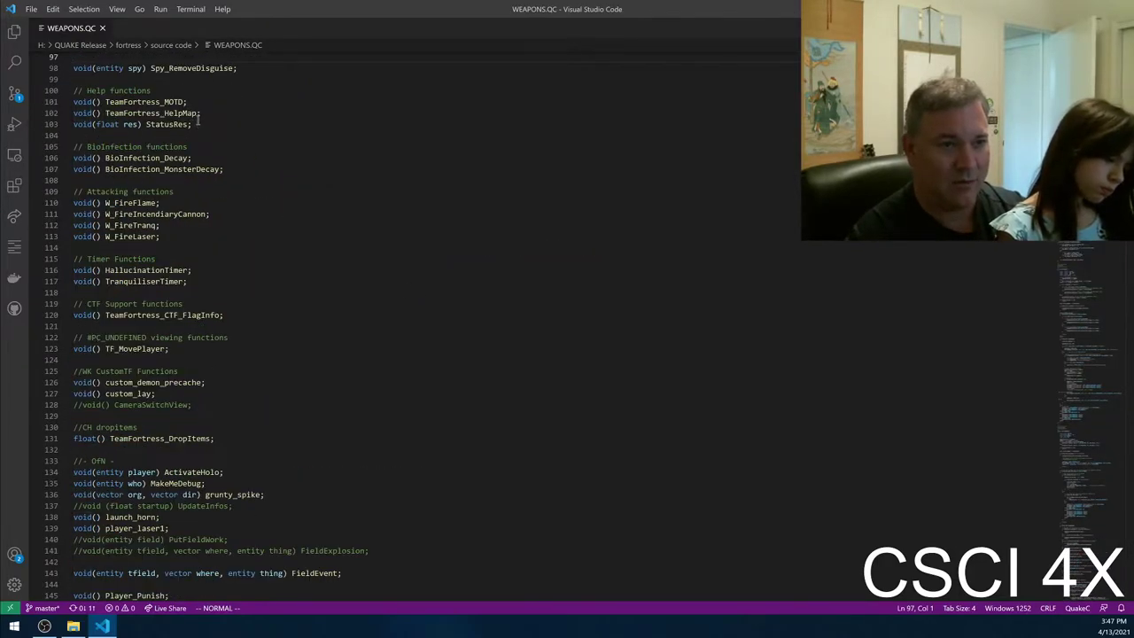
key(ctrl+f)
key(ctrl+f)
key(ctrl+f)
key(ctrl+f)
key(ctrl+f)
key(ctrl+f)
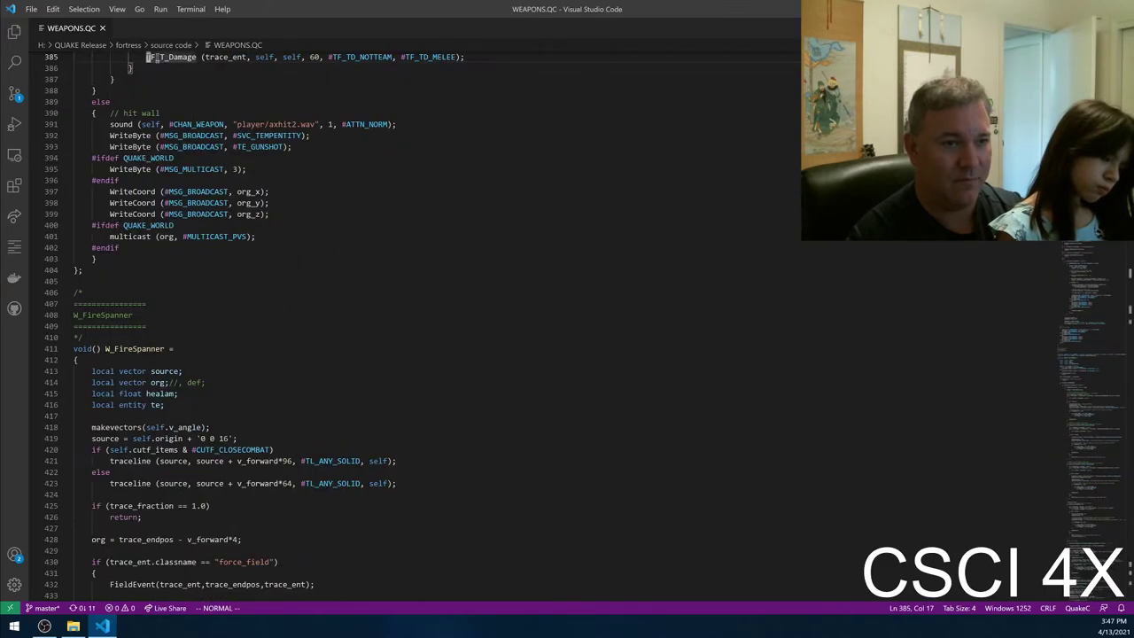
- Close WEAPONS.QC, toggle the workspace file panel, and restore the window size
click(103, 30)
click(14, 33)
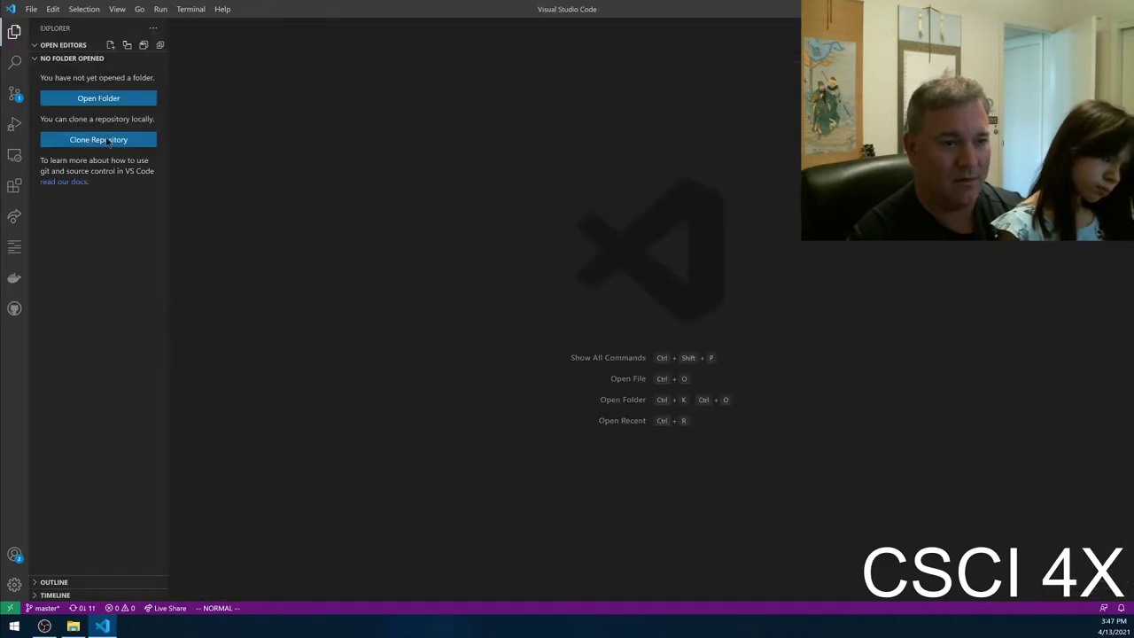
click(14, 29)
click(14, 29)
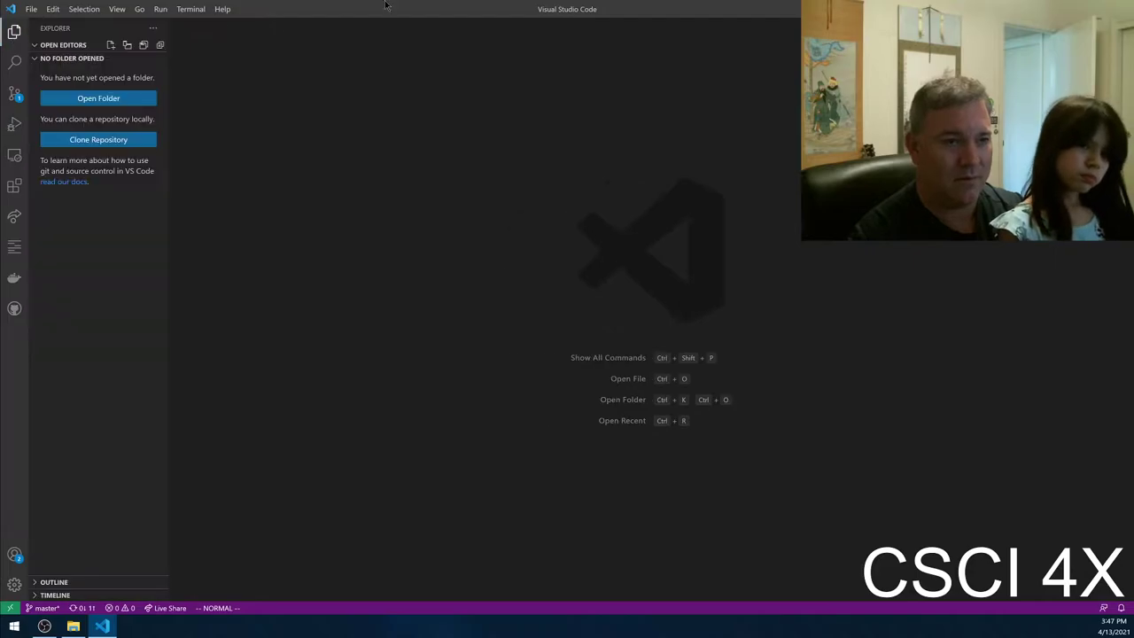
double_click(337, 11)
- Close VS Code and open a new Explorer window at H: > QUAKE Release > fortress
click(783, 261)
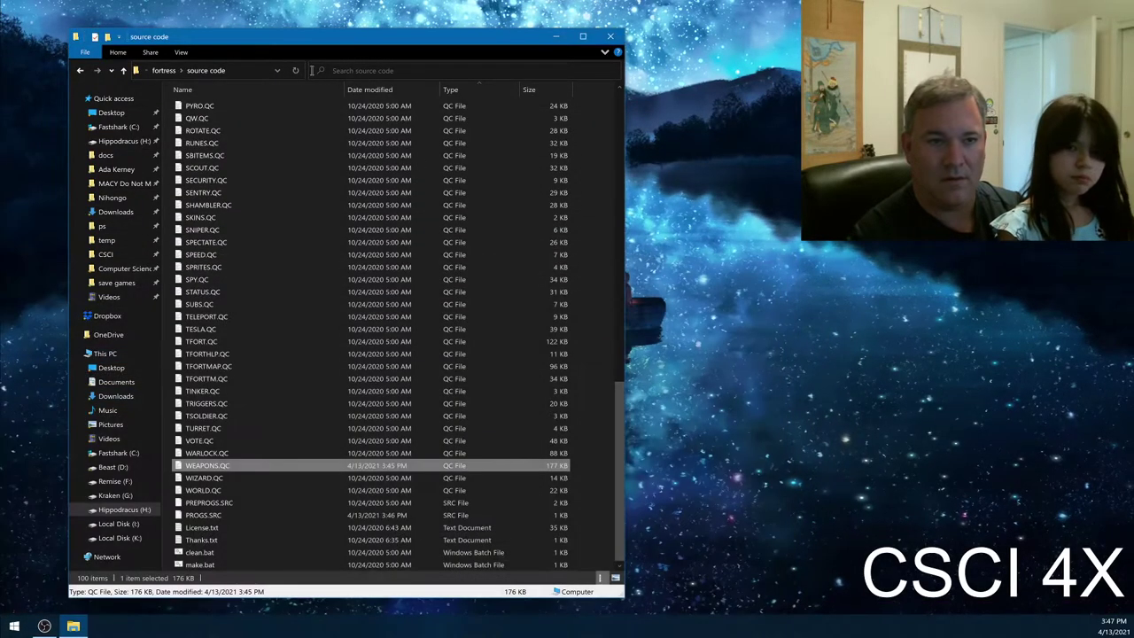
click(159, 71)
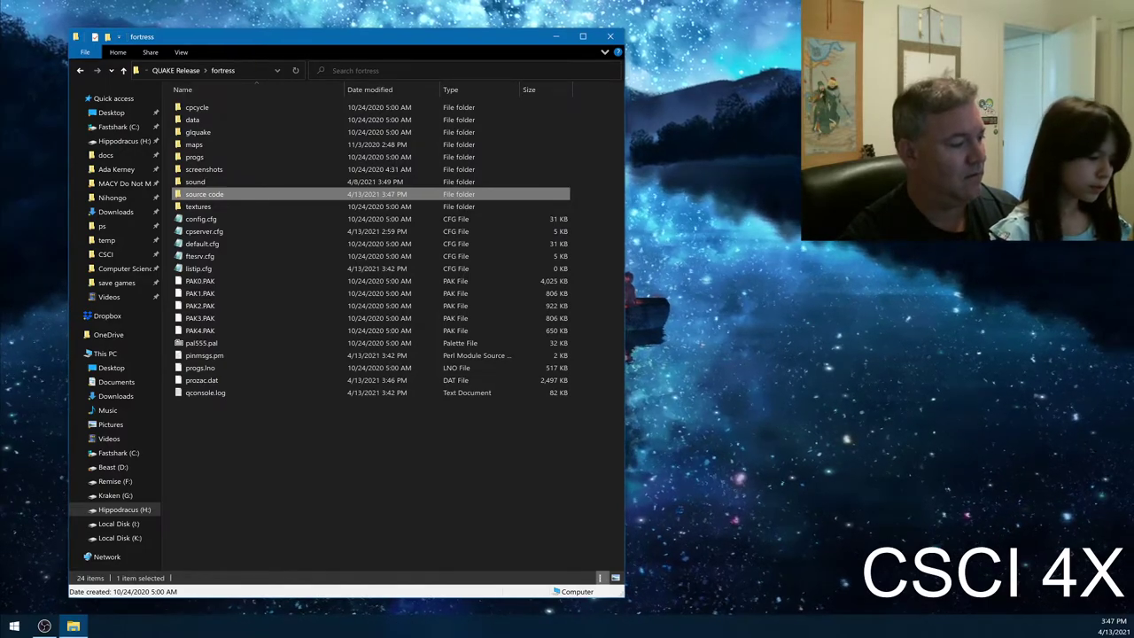
key(super+e)
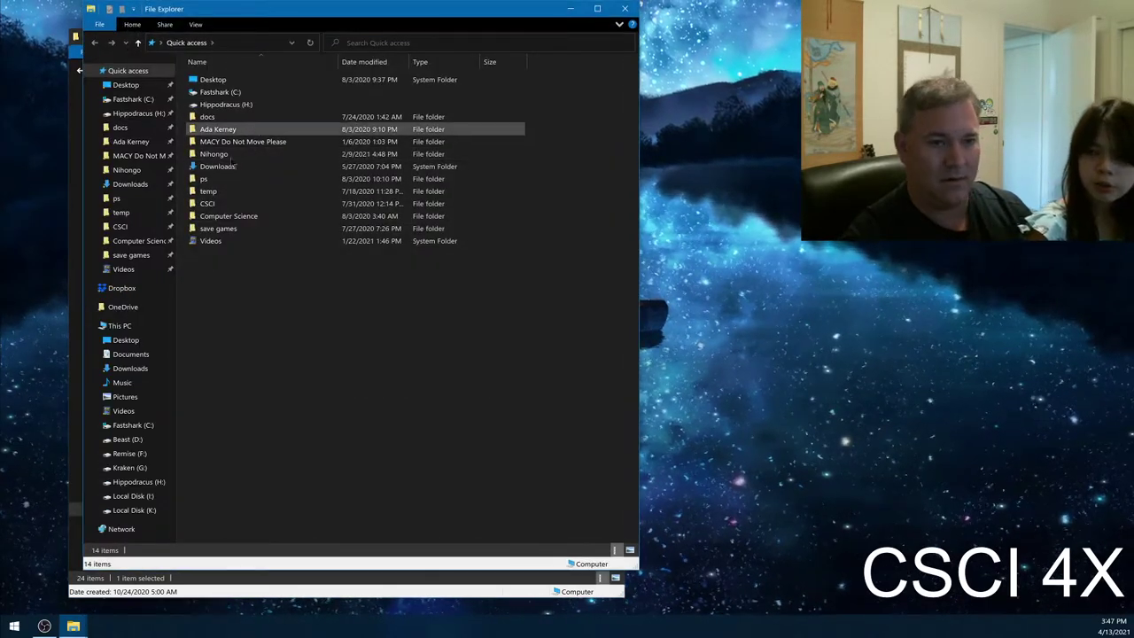
click(132, 484)
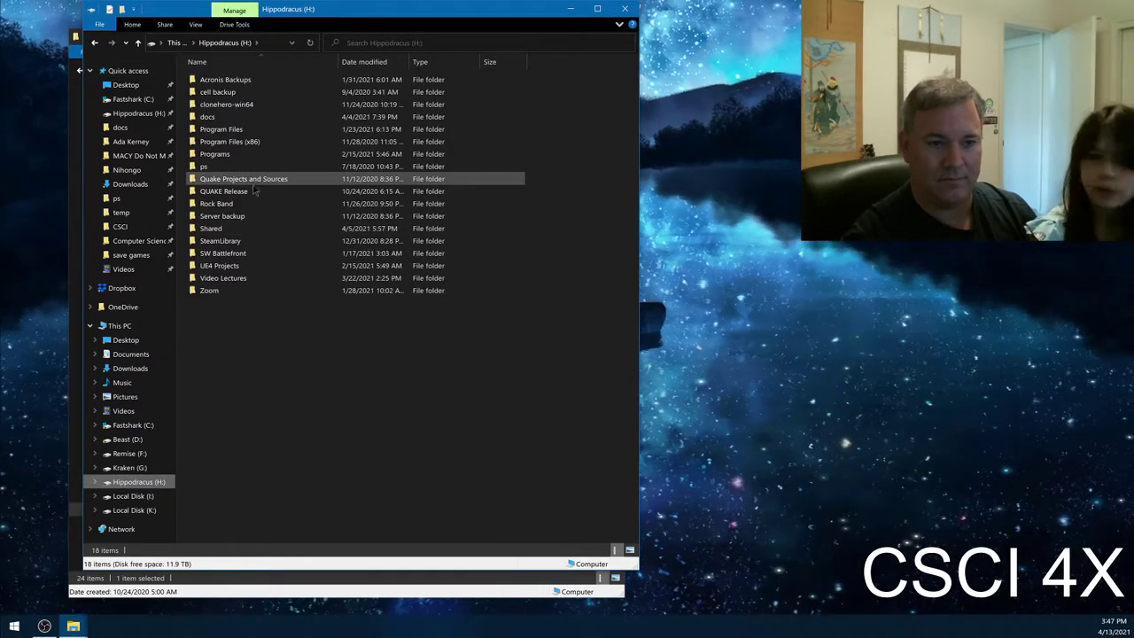
double_click(232, 192)
click(252, 80)
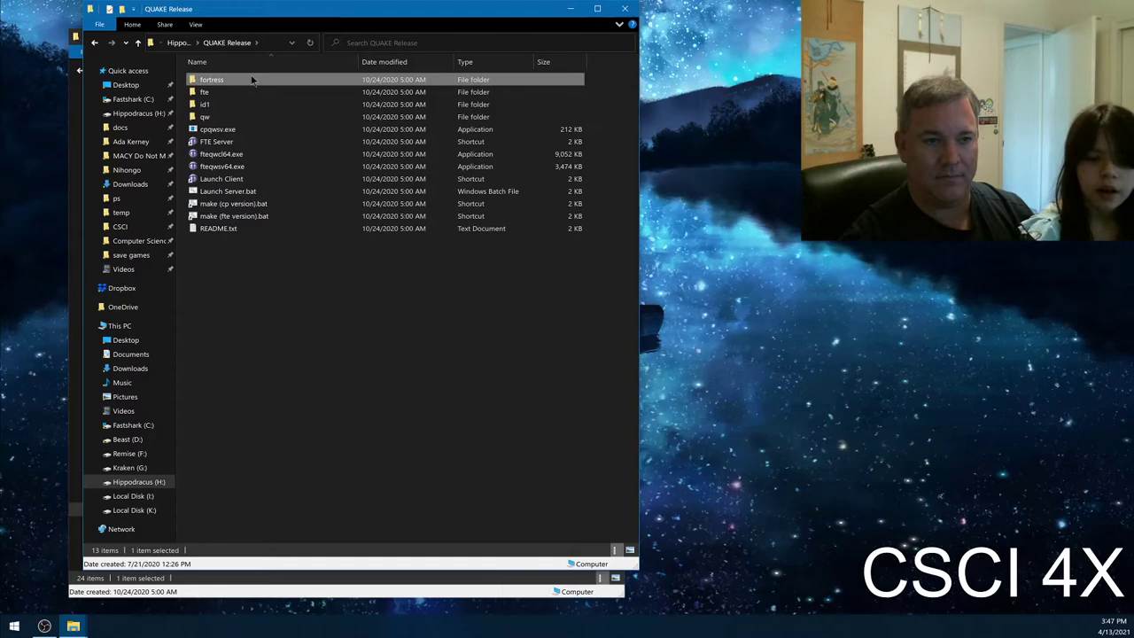
double_click(252, 80)
- Select the source code folder and sort Task Manager processes by memory
click(228, 169)
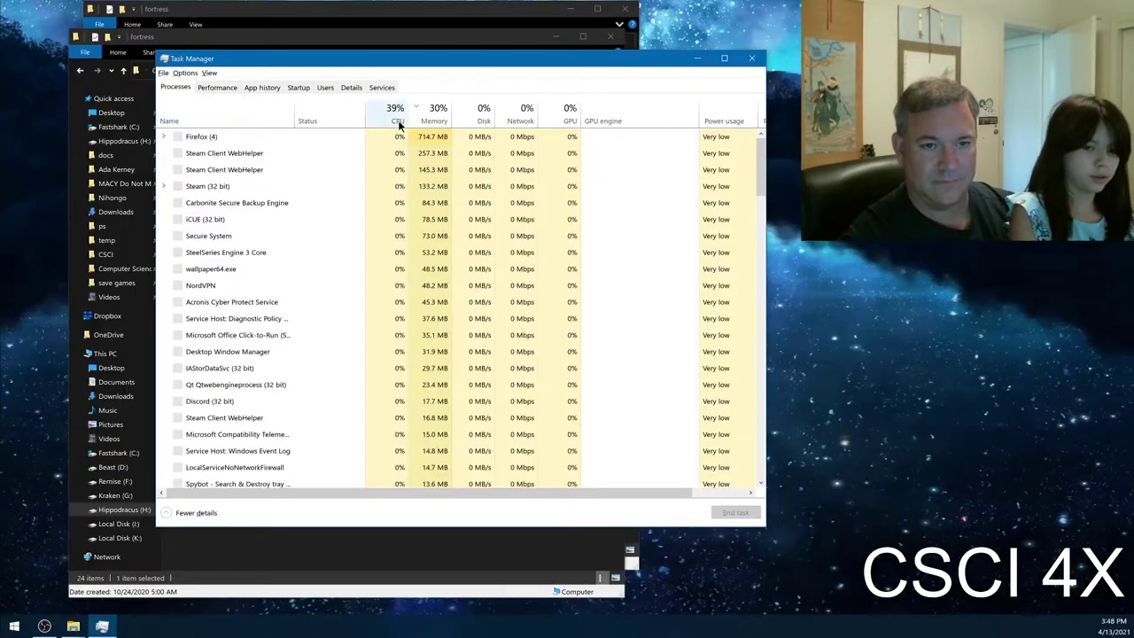
click(434, 116)
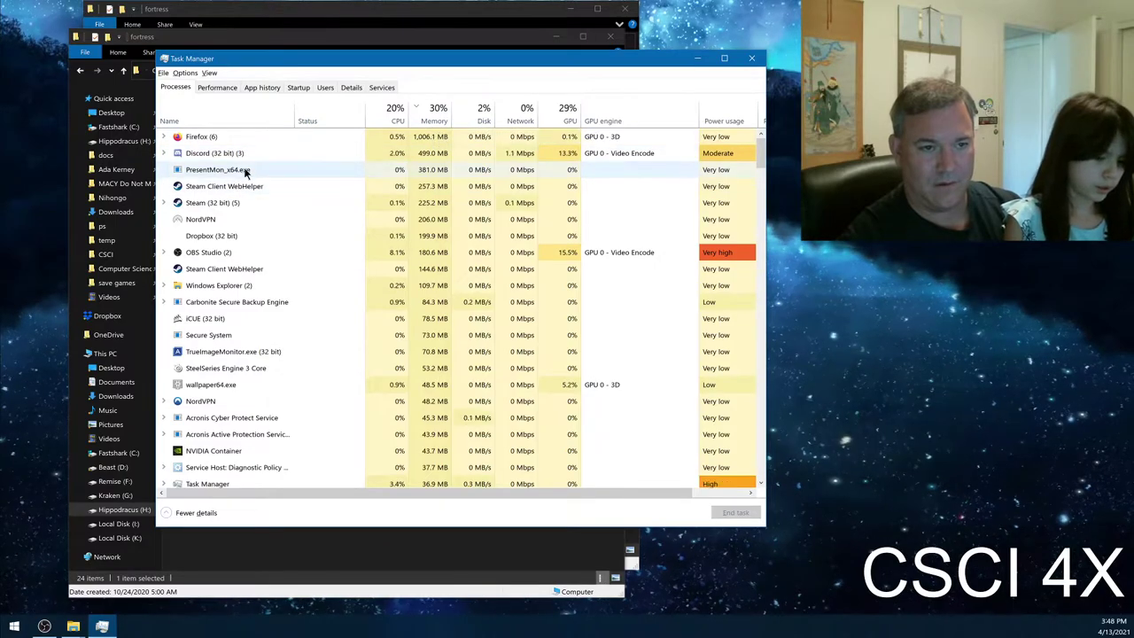
- Sort by GPU, attempt End task on Desktop Window Manager, cancel, and close Task Manager
click(556, 111)
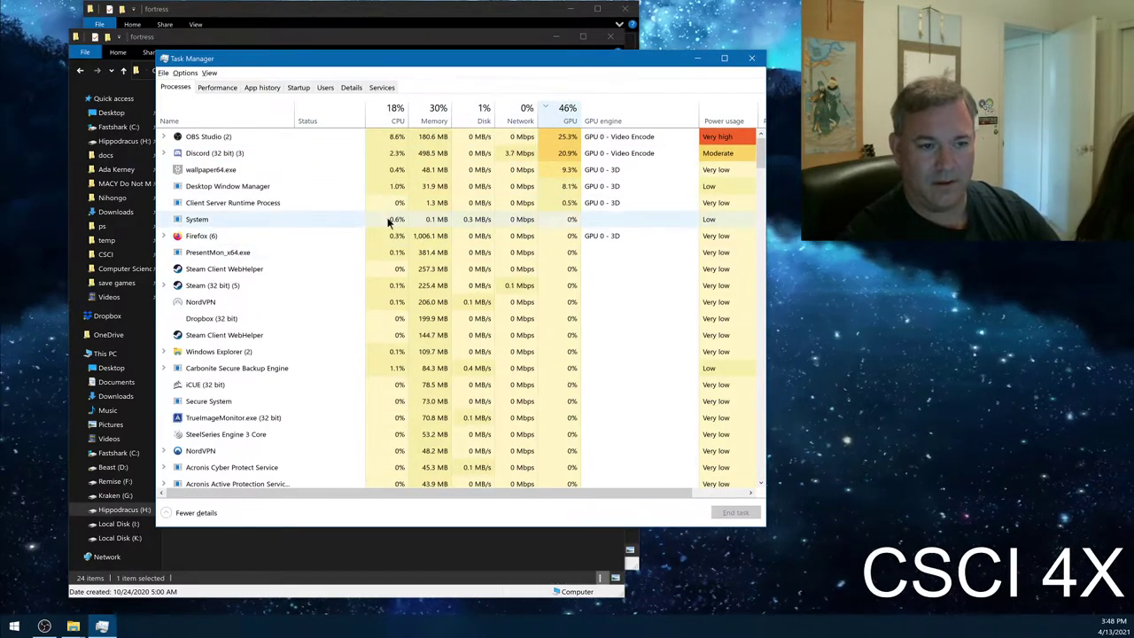
click(260, 189)
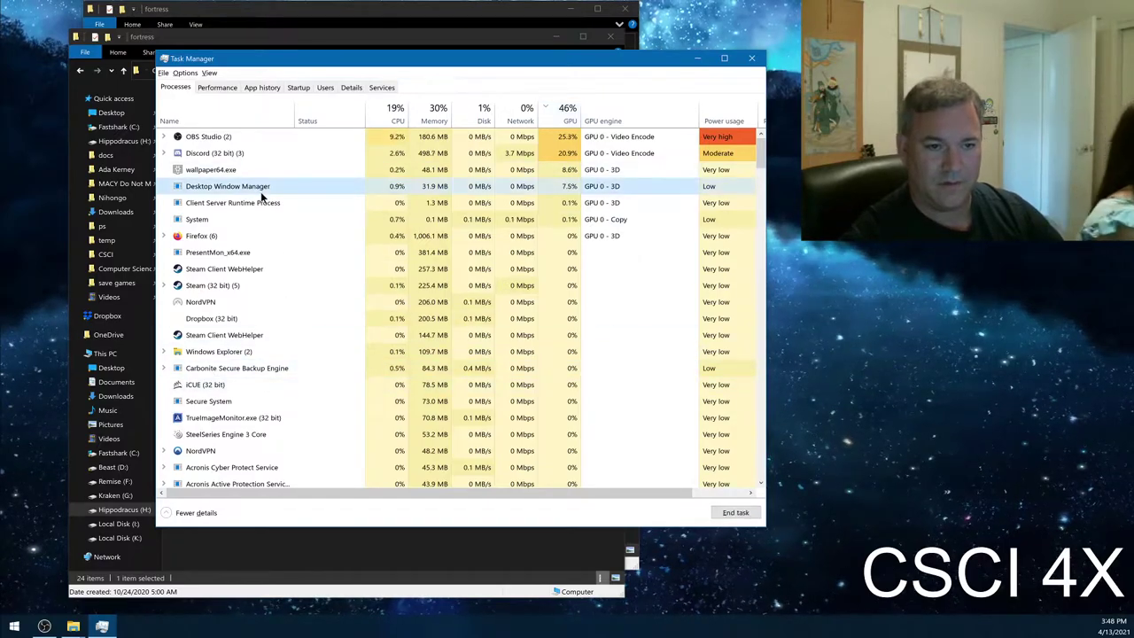
right_click(260, 193)
click(292, 209)
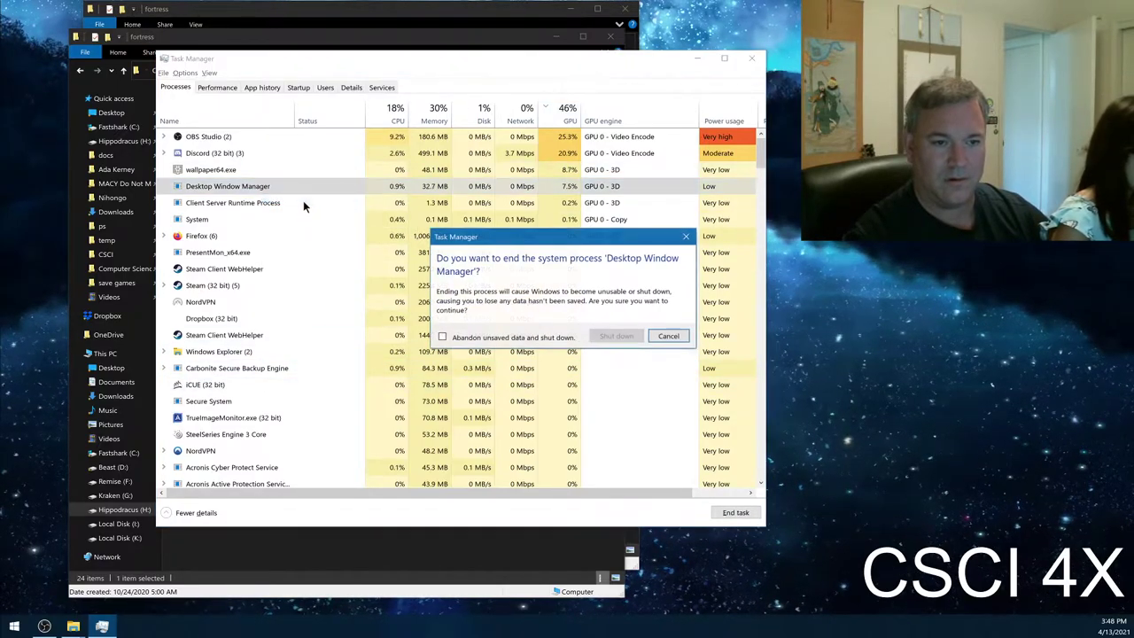
click(686, 337)
click(752, 59)
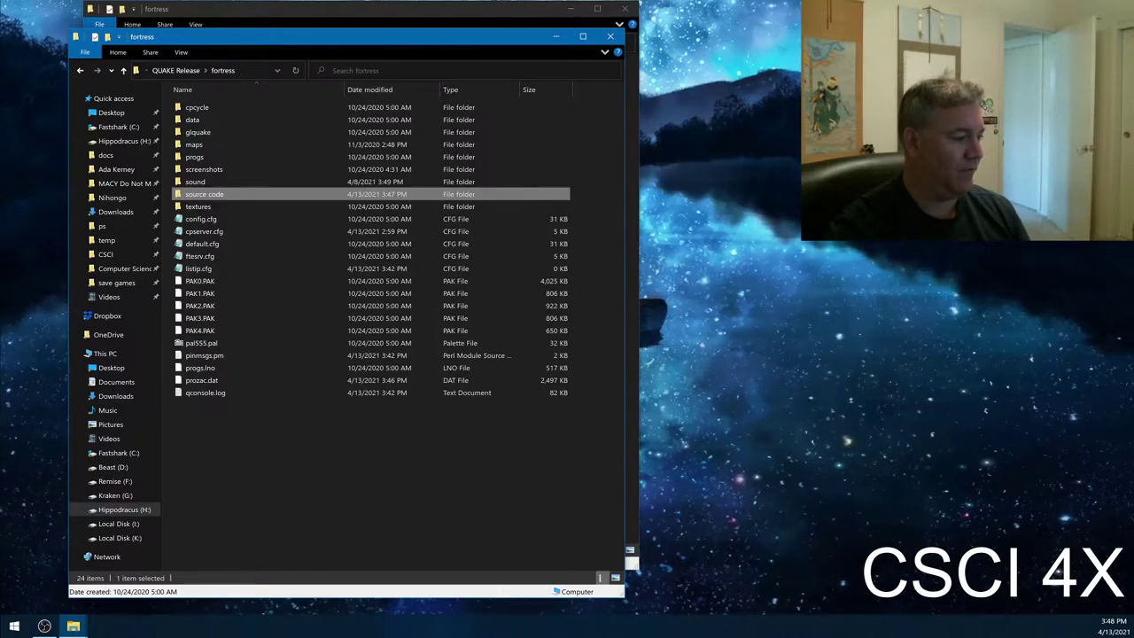
- Close both duplicate fortress Explorer windows and start a fresh one
key(alt+Tab)
key(alt+F4)
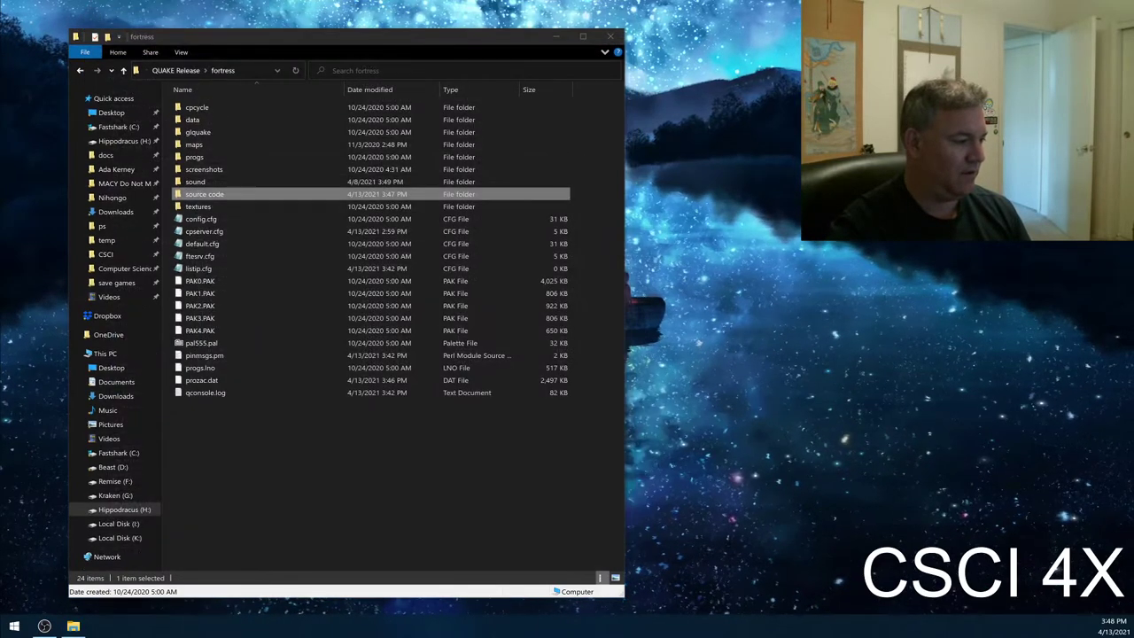
key(alt+F4)
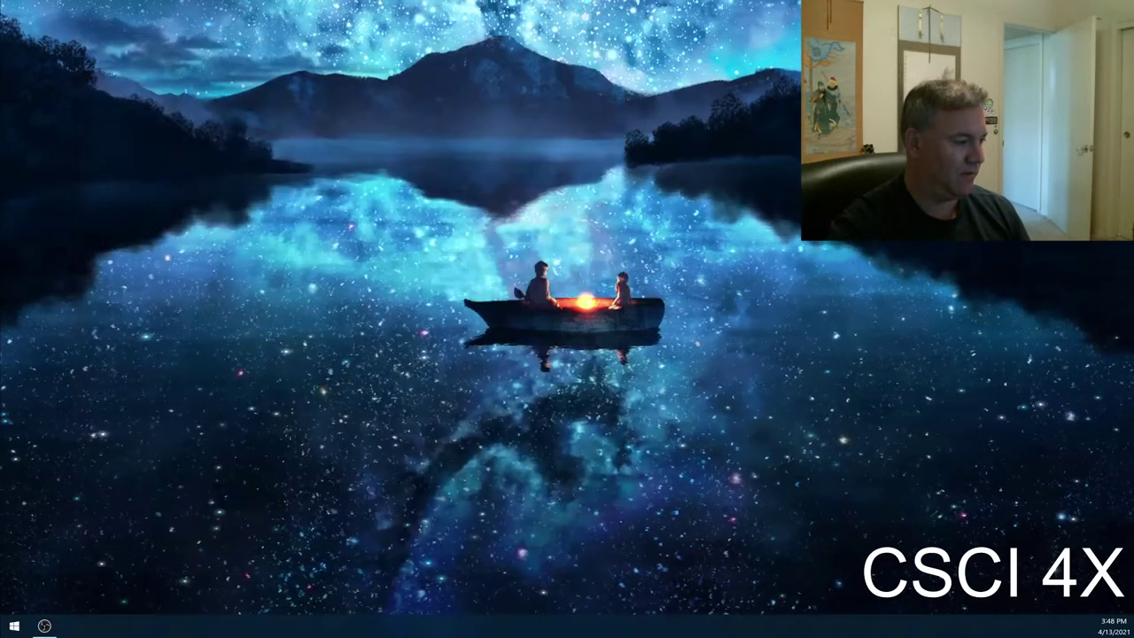
key(super+e)
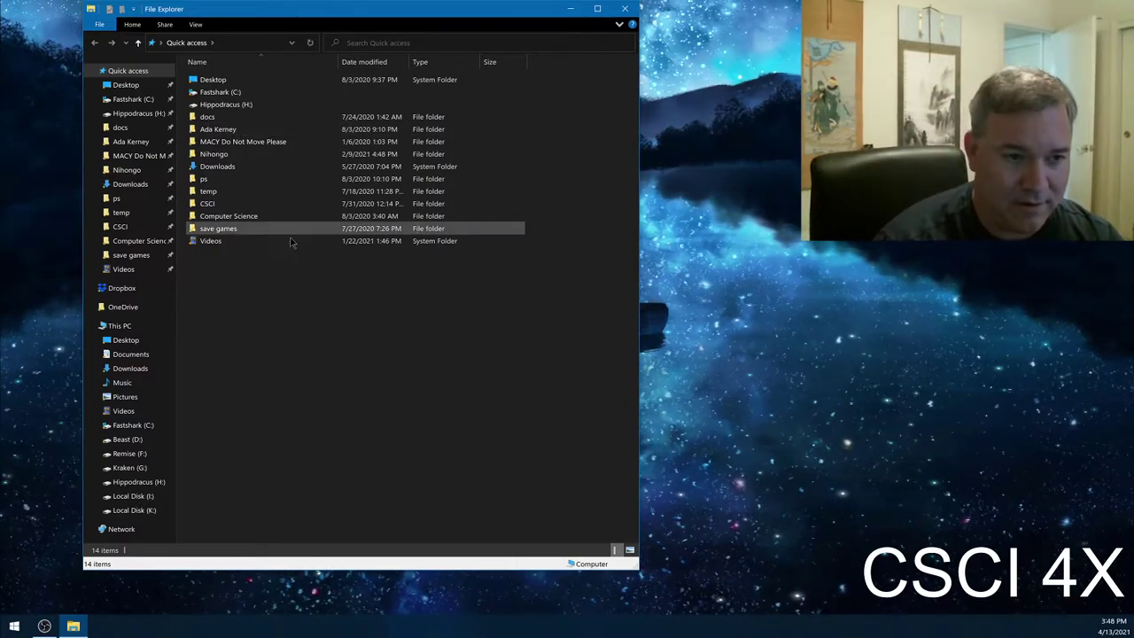
- Open WEAPONS.QC from H: > QUAKE Release > fortress > source code in VS Code
click(149, 482)
double_click(249, 192)
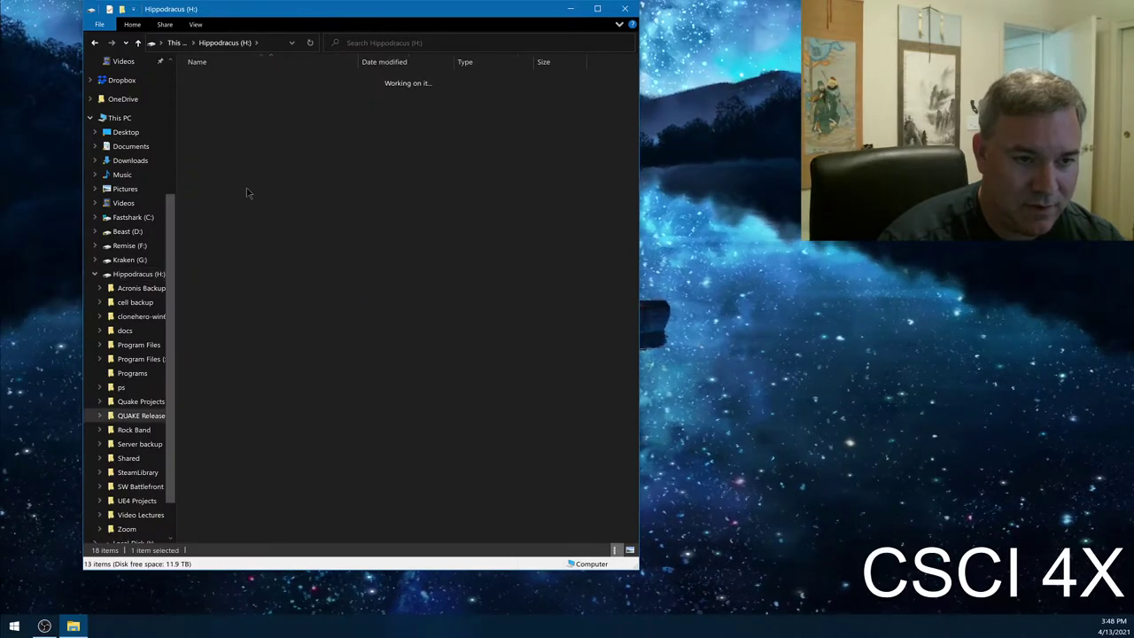
double_click(249, 82)
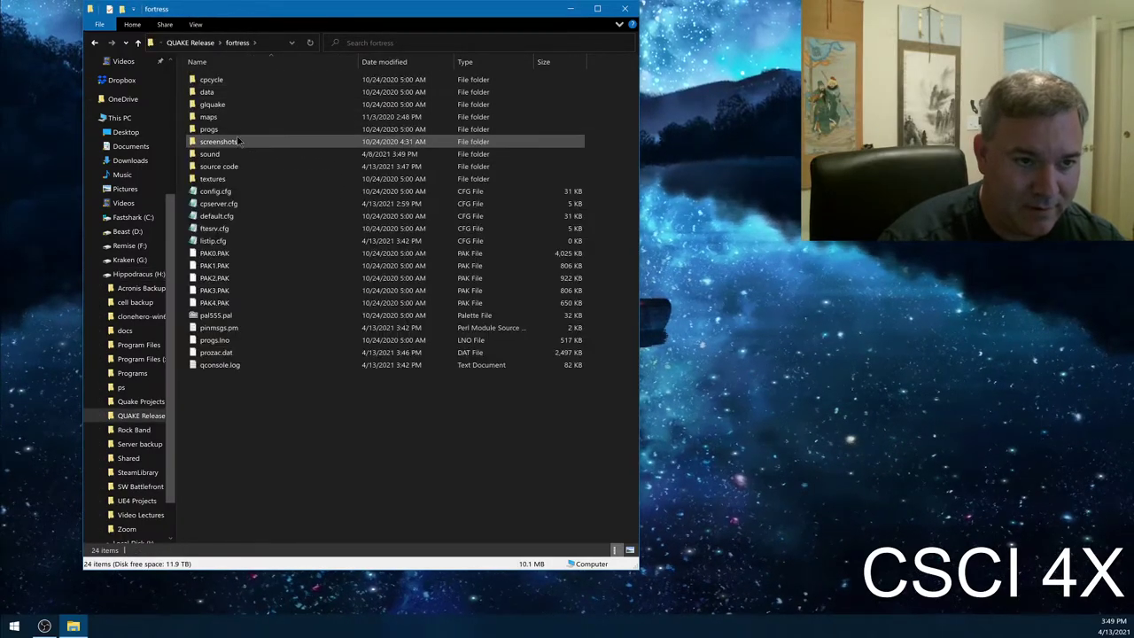
double_click(236, 170)
scroll(270, 337, down, 20)
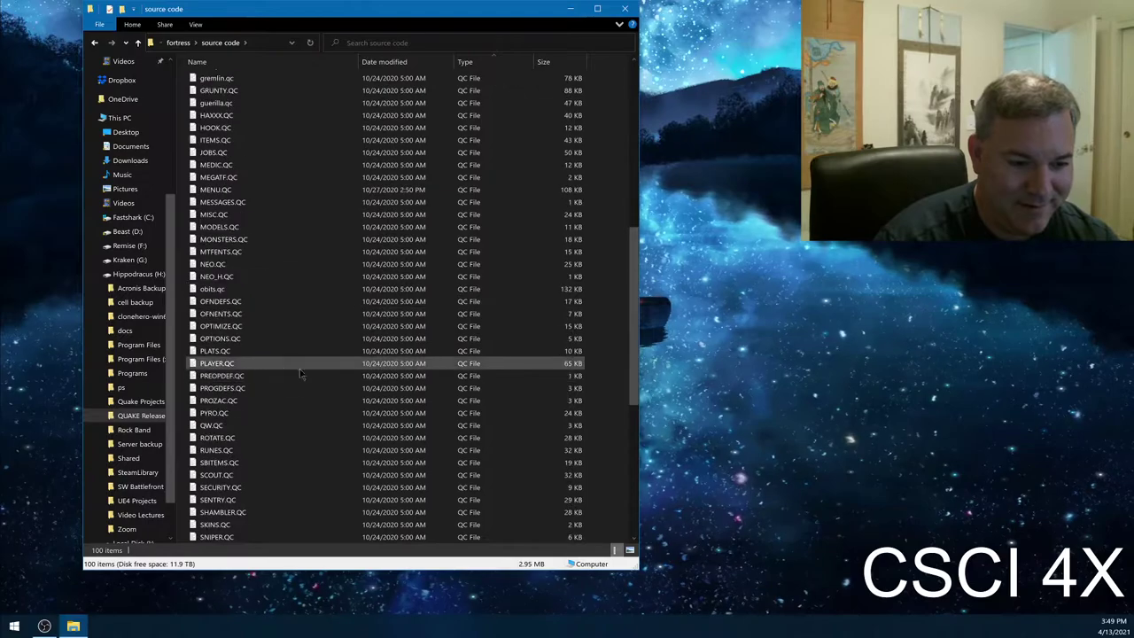
double_click(275, 437)
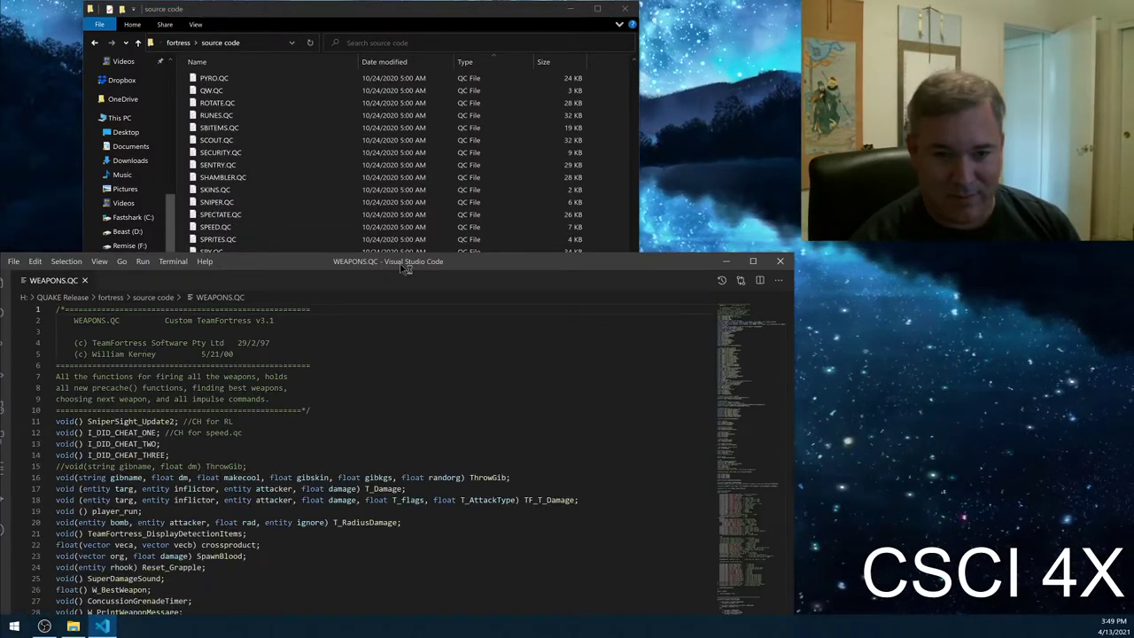
- Discard CLIENT.QC's uncommitted changes in Source Control and close its diff tab
double_click(387, 263)
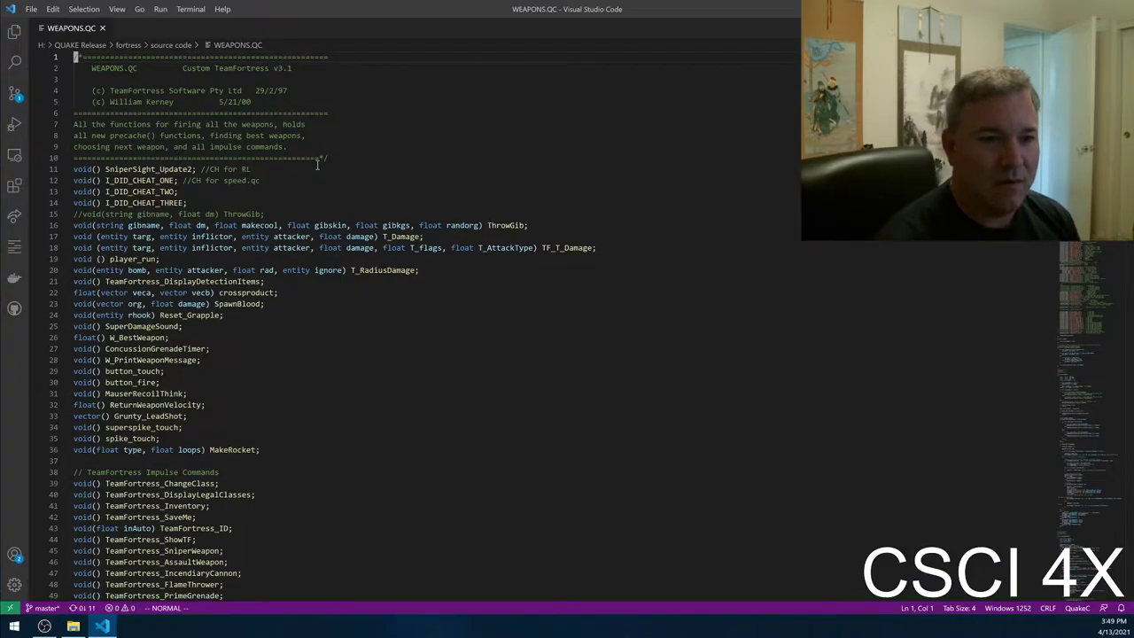
click(15, 94)
click(80, 81)
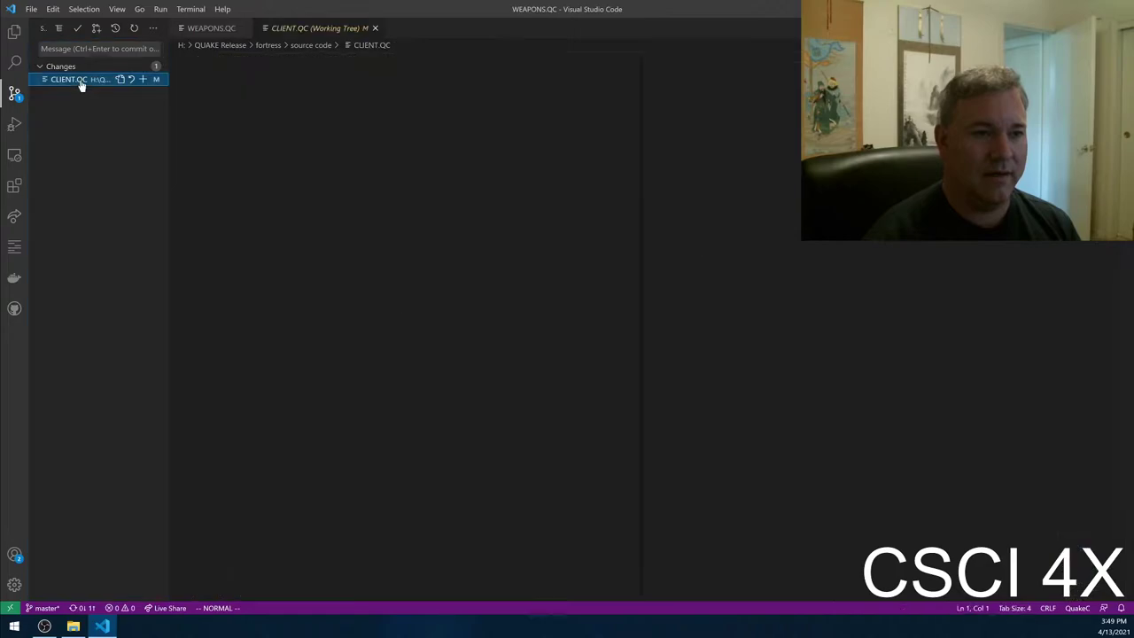
click(131, 79)
click(585, 319)
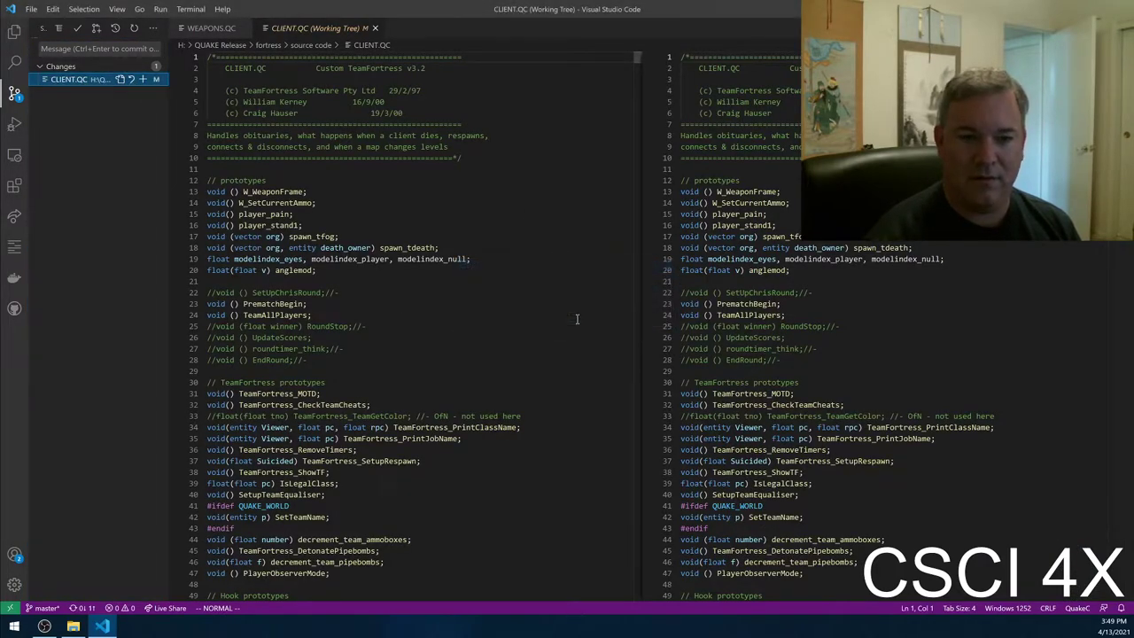
click(365, 30)
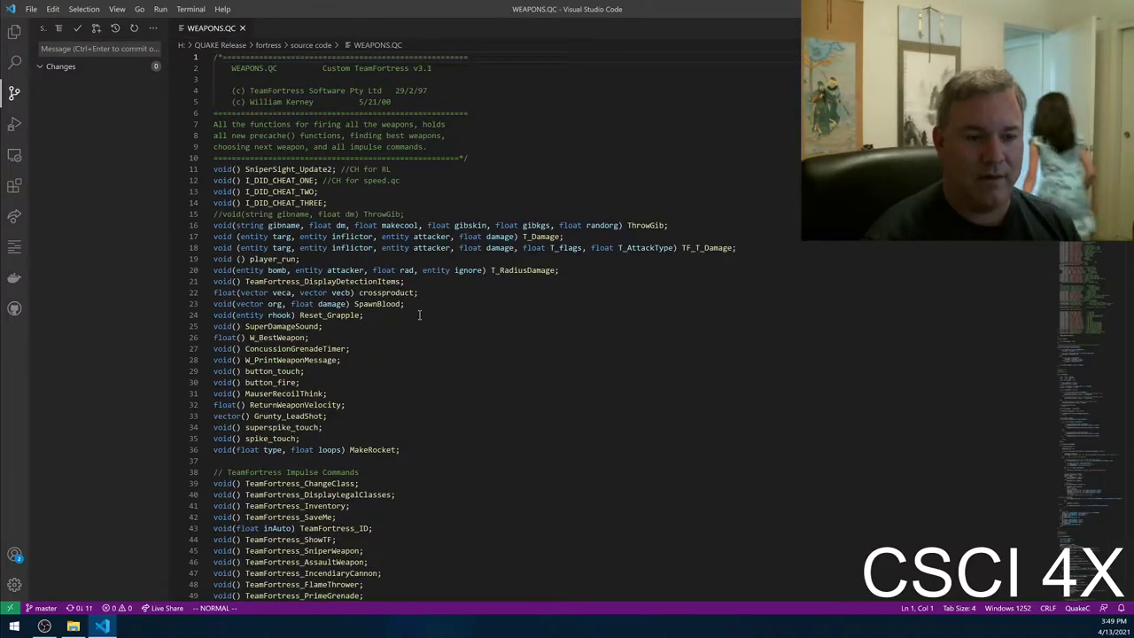
- Undo the stray text and slashes inserted on line 48
scroll(428, 308, down, 12)
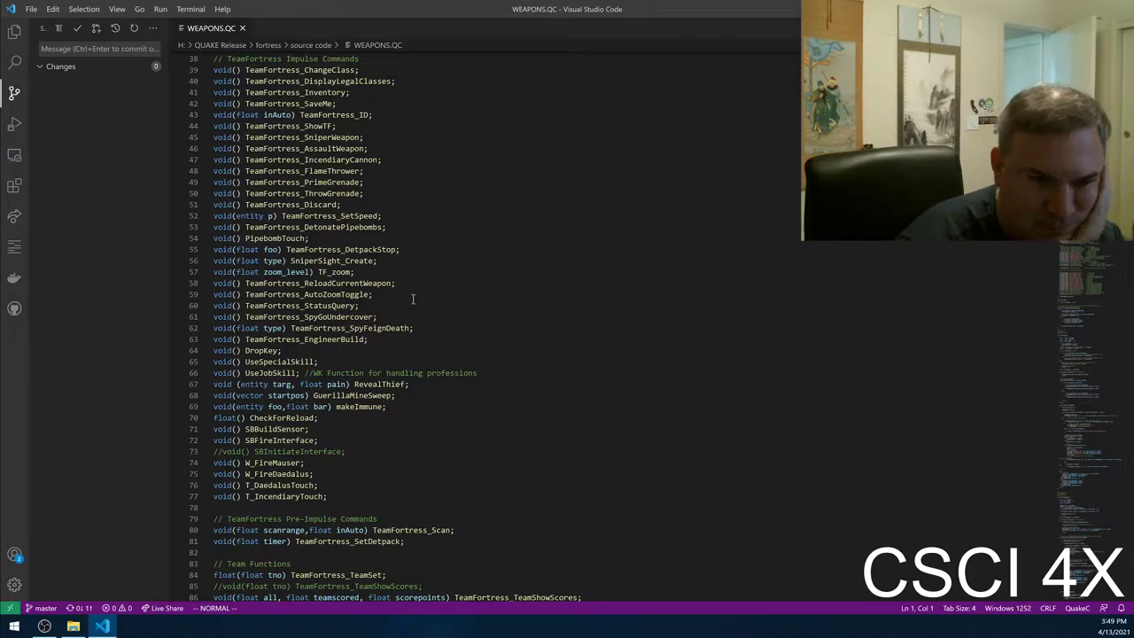
scroll(403, 220, up, 5)
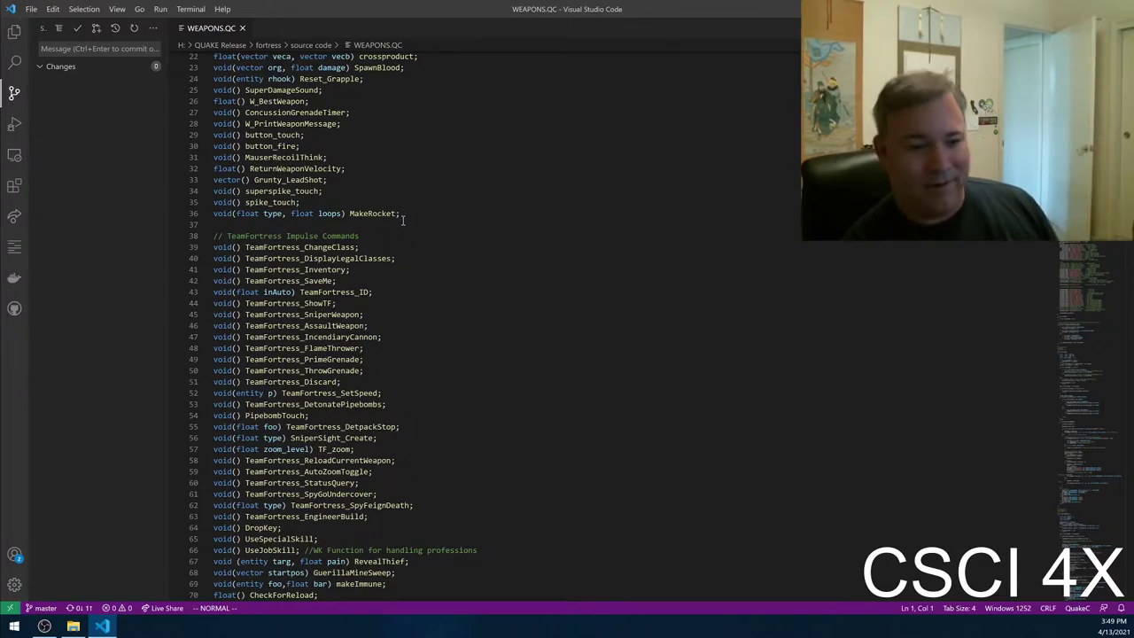
text(48Giom)
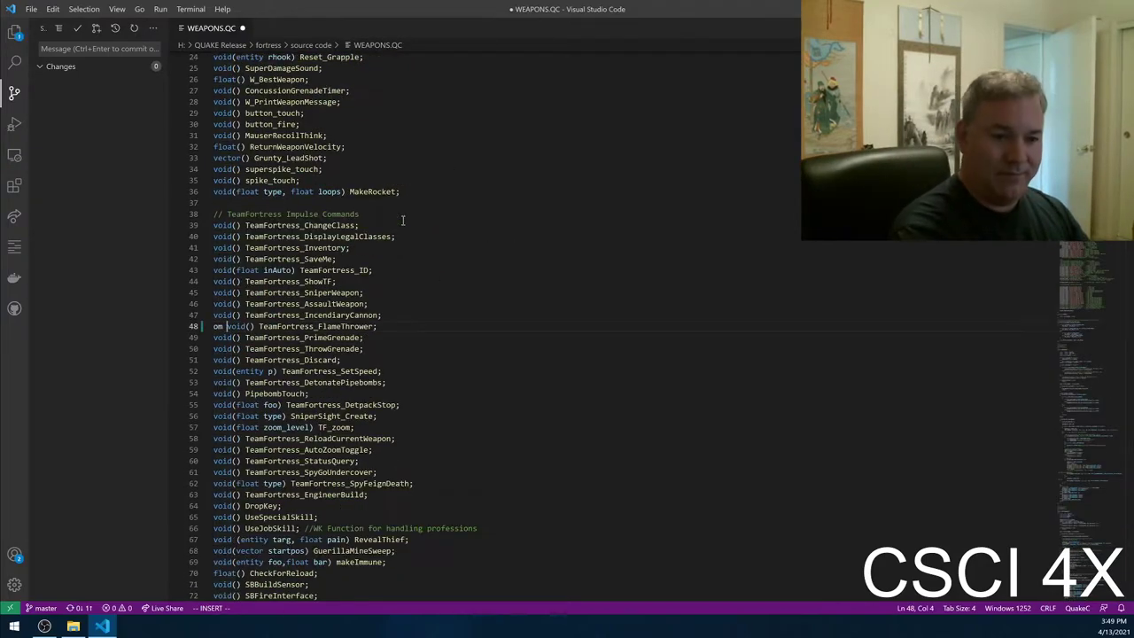
key(ctrl+z)
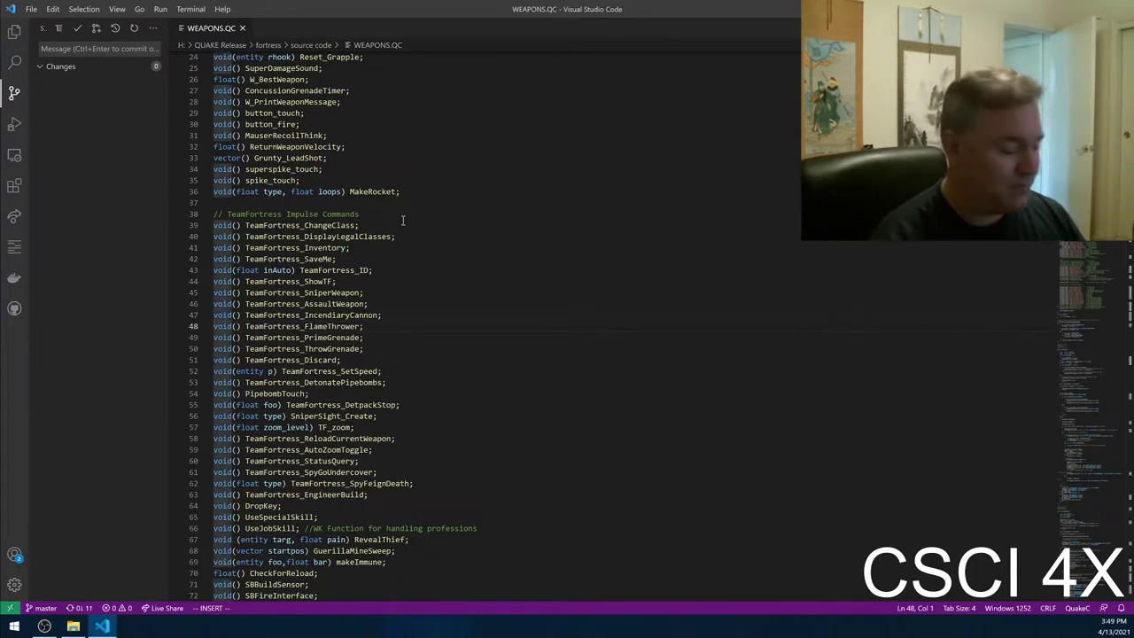
text(/)
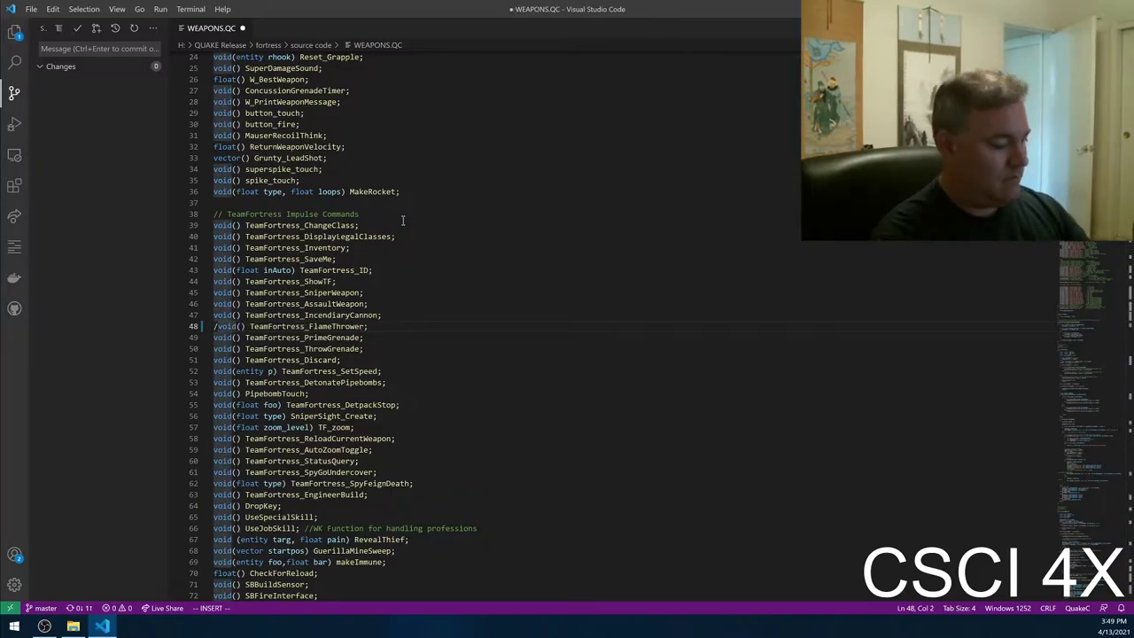
key(Escape)
text(uu/)
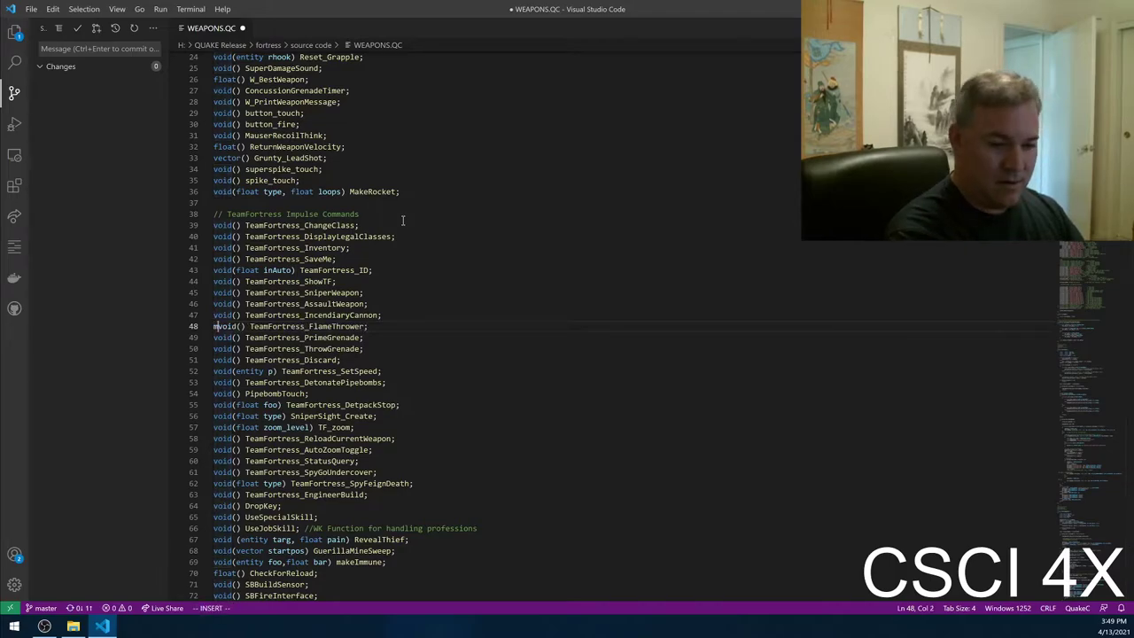
key(Escape)
- Search for /Impulse and step through three further matches with n
text(u)
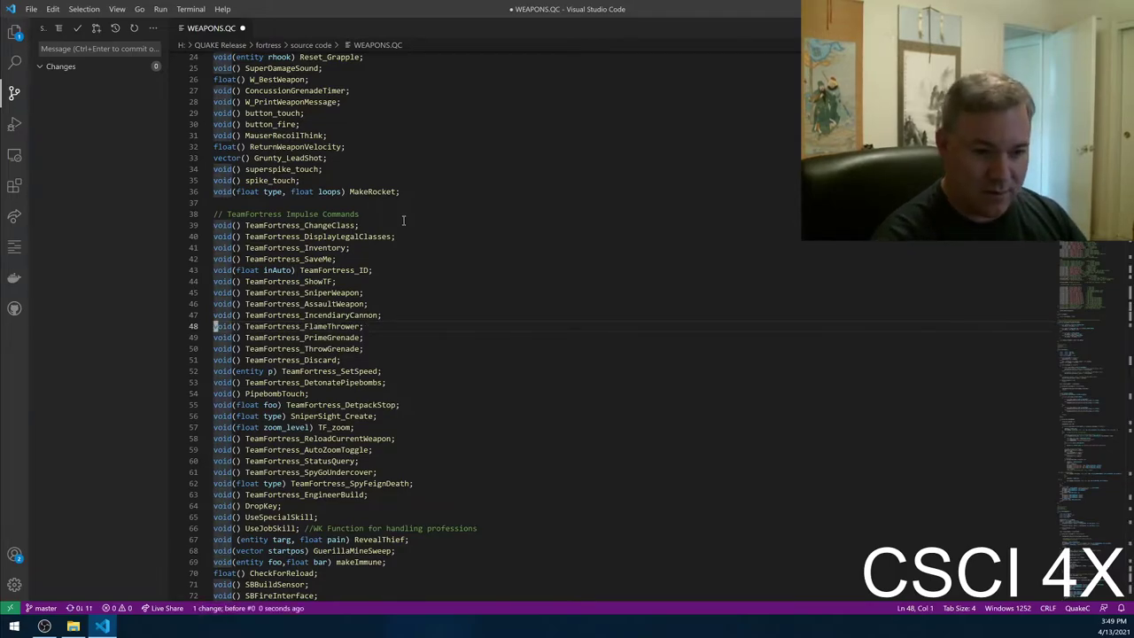
text(/Impulse)
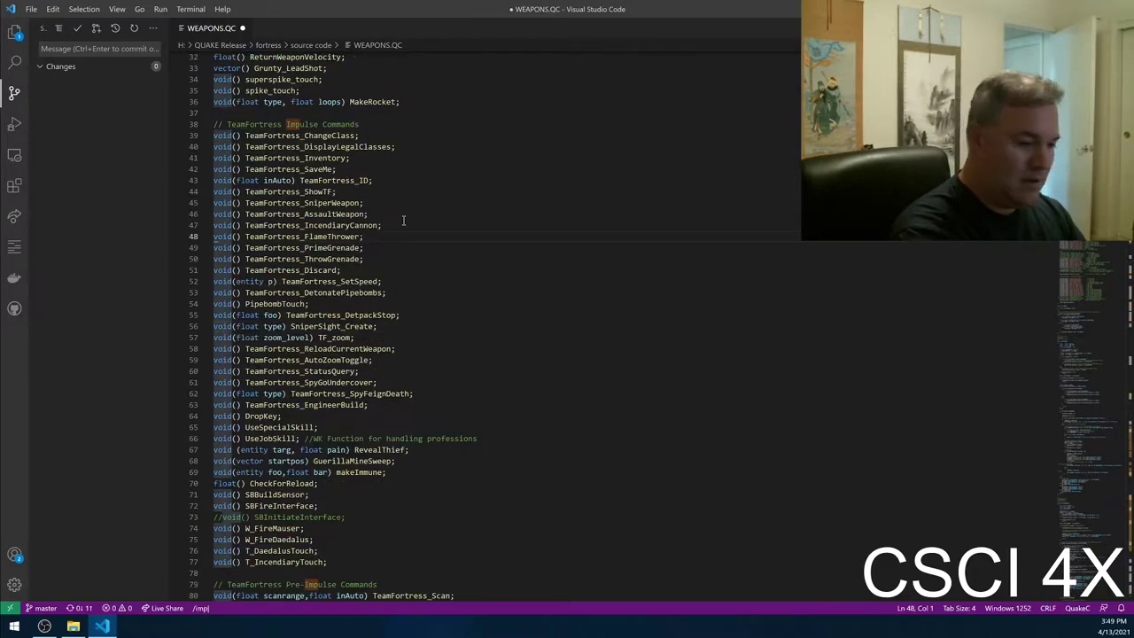
key(Return)
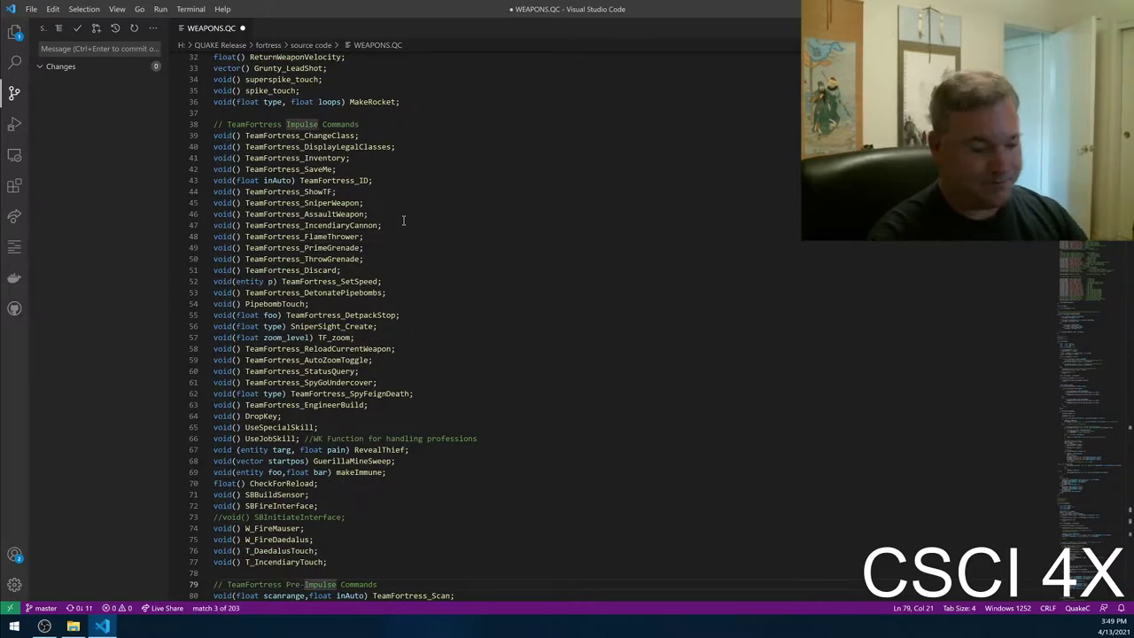
key(n)
key(n)
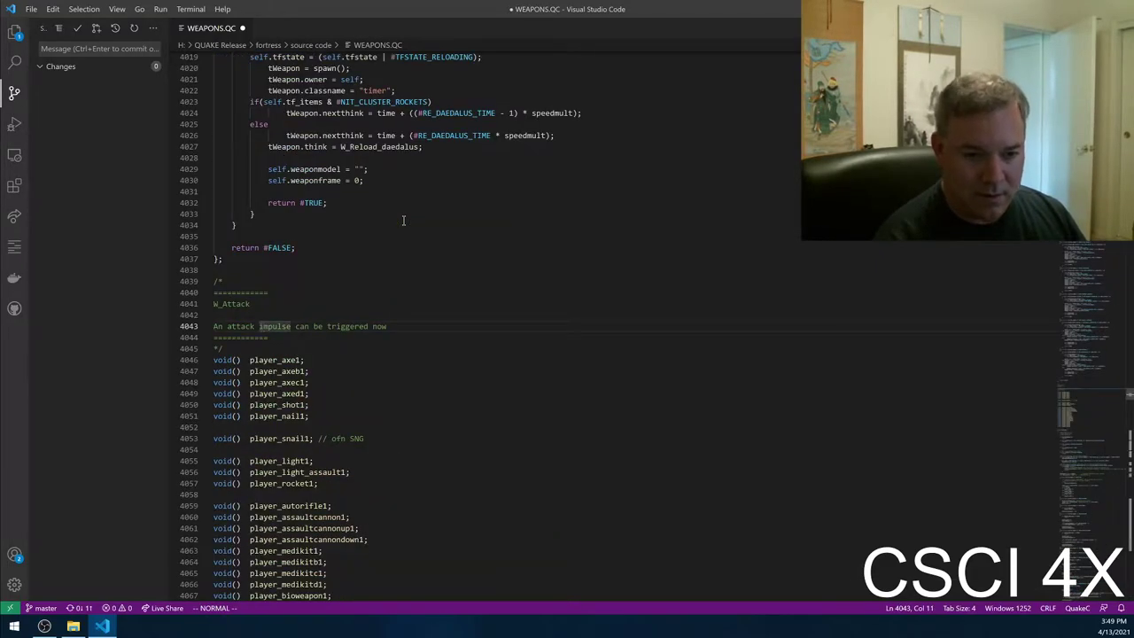
key(n)
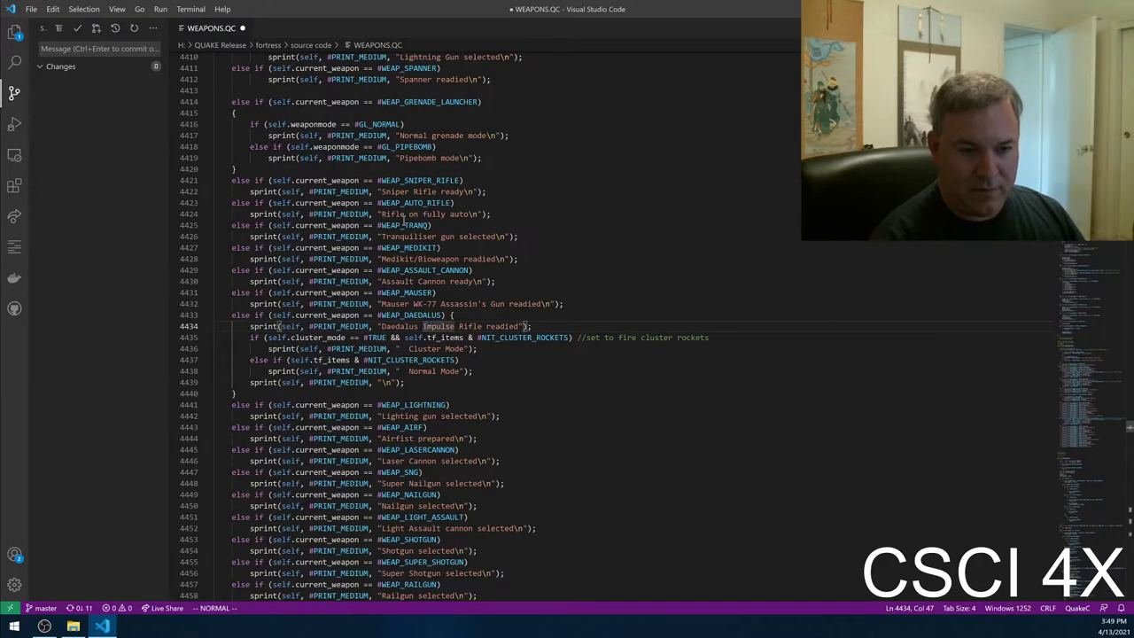
key(n)
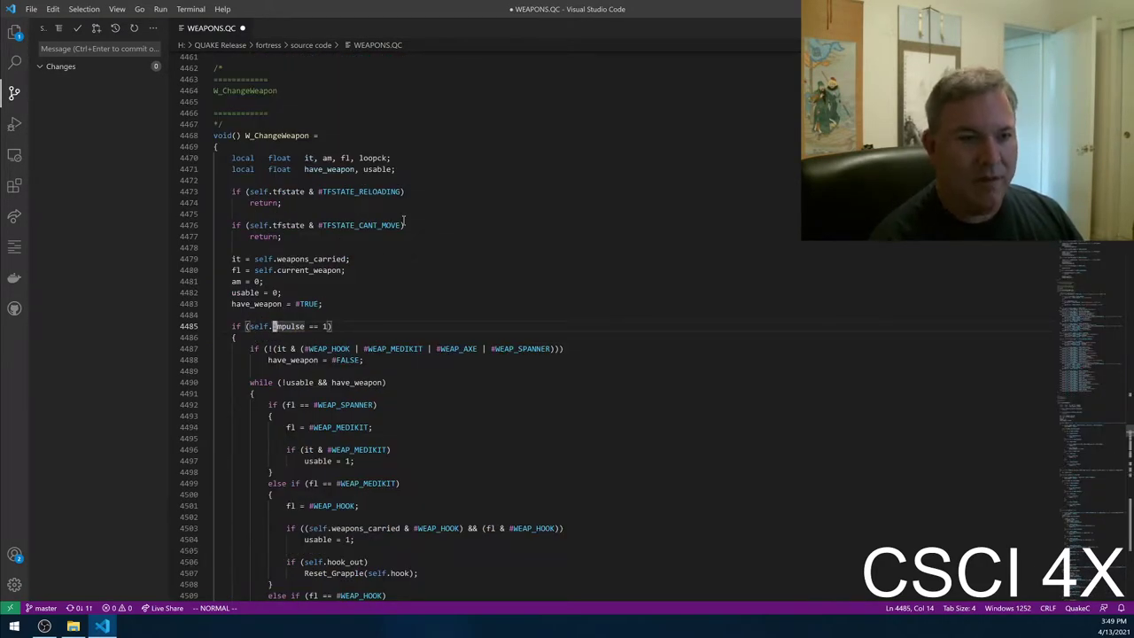